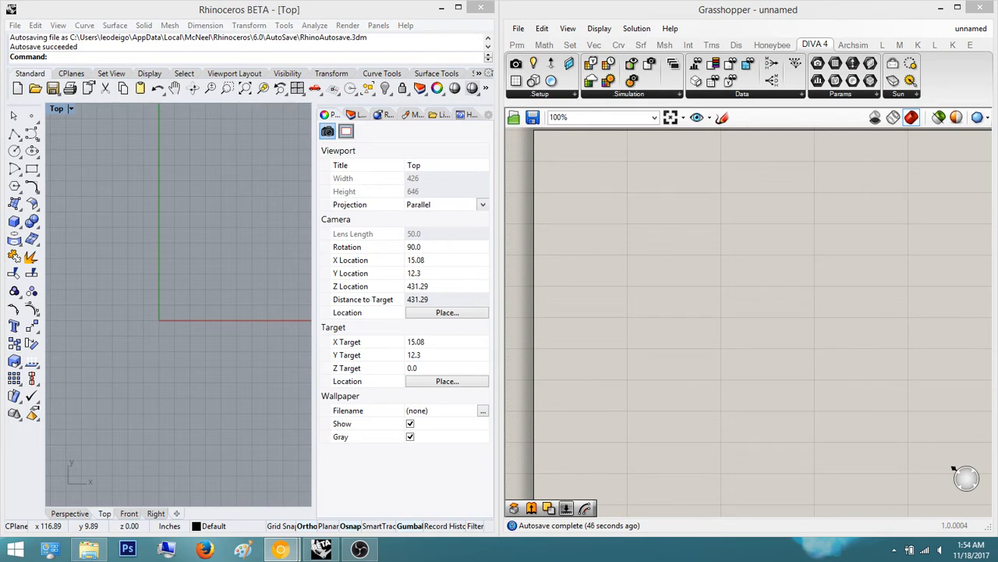
Step: Switch to the browser and compare the two reference photos of the Miami City View Garage facade
drag(997, 69, 499, 0)
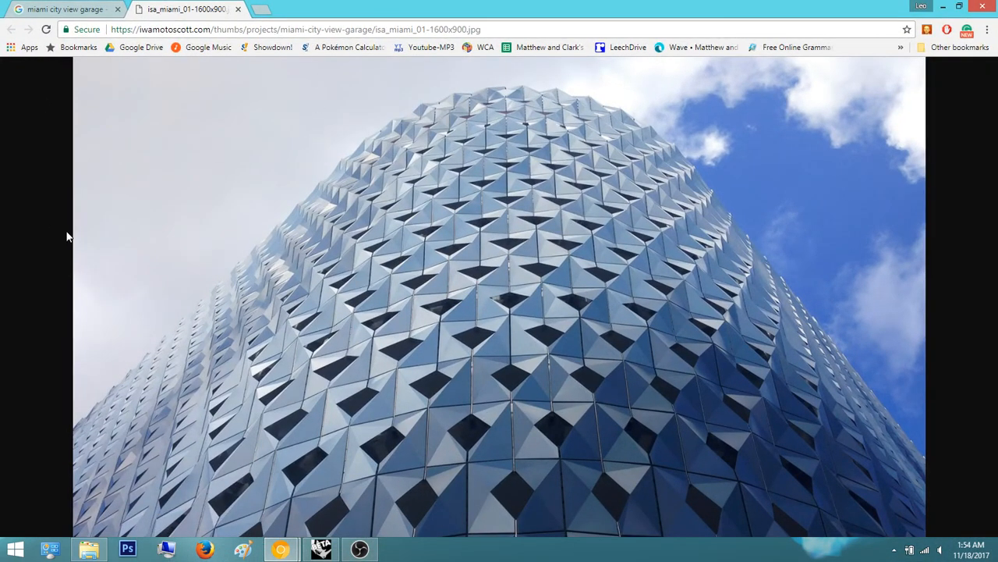
click(80, 11)
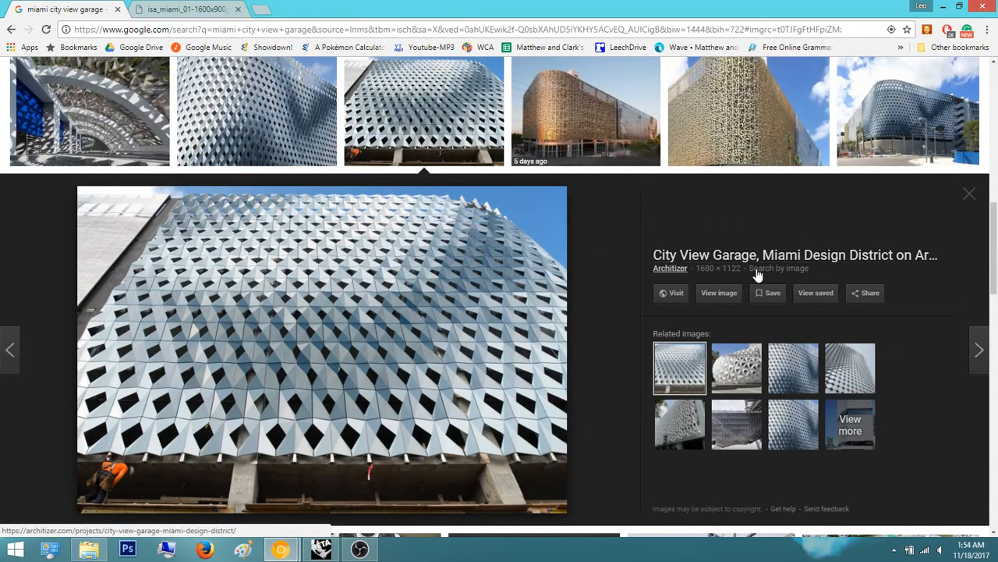
click(160, 12)
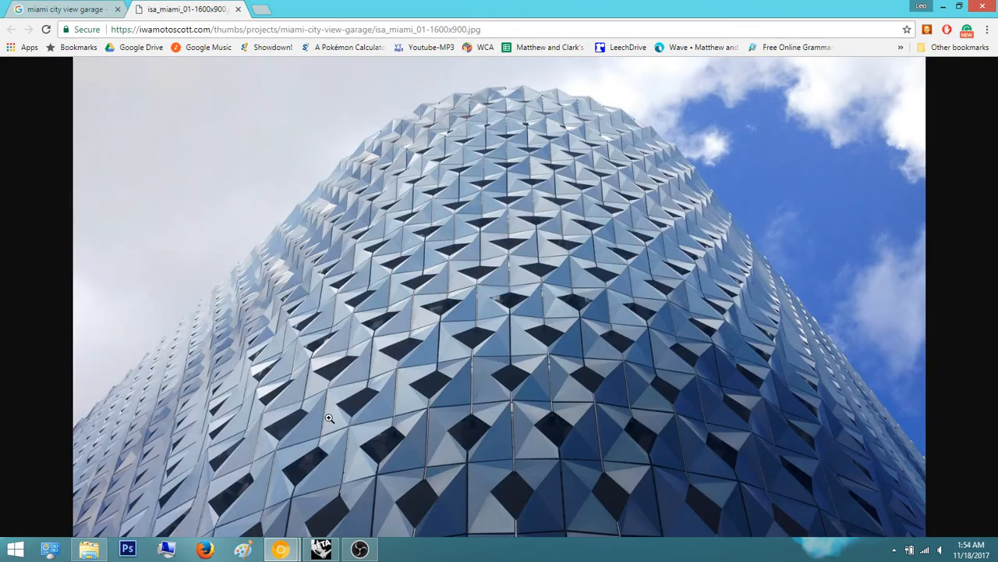
click(88, 11)
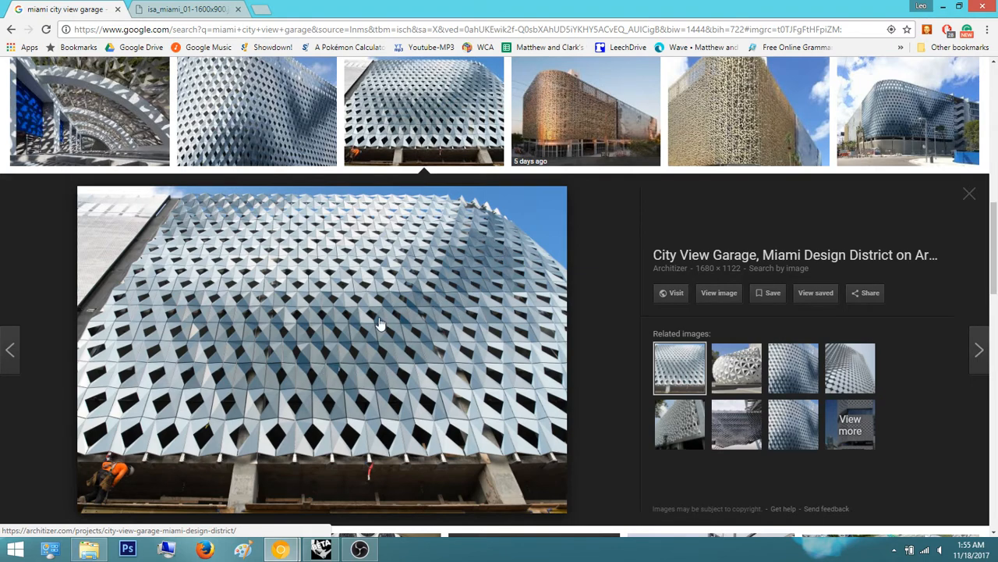
middle_click(520, 337)
scroll(499, 358, down, 3)
scroll(492, 374, up, 4)
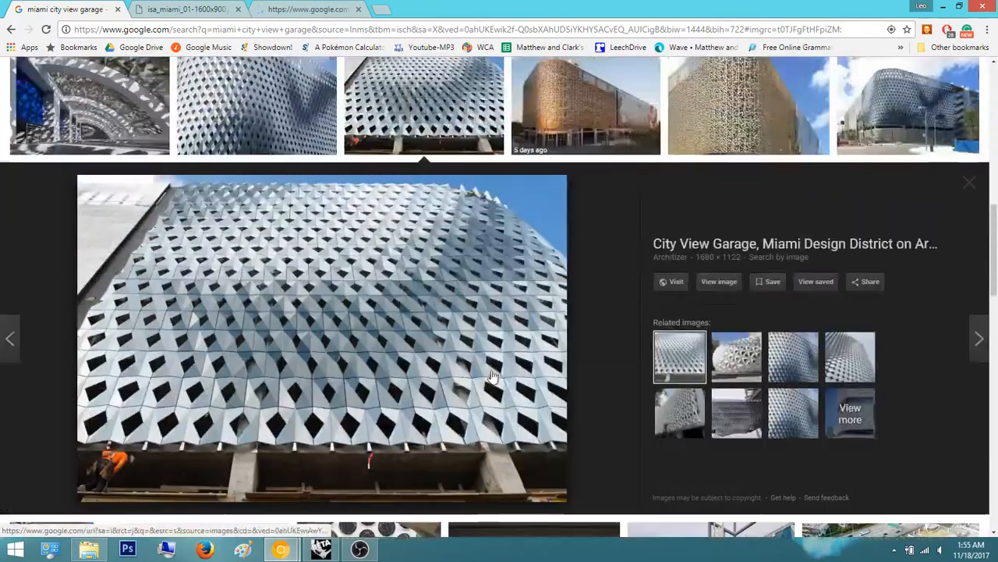
scroll(492, 381, down, 3)
scroll(511, 365, up, 1)
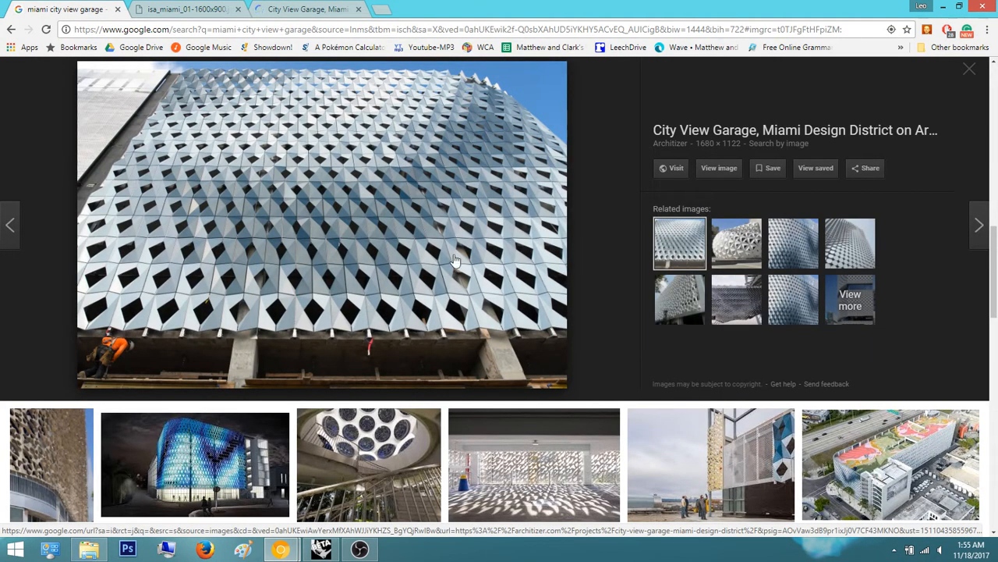
right_click(381, 214)
click(209, 9)
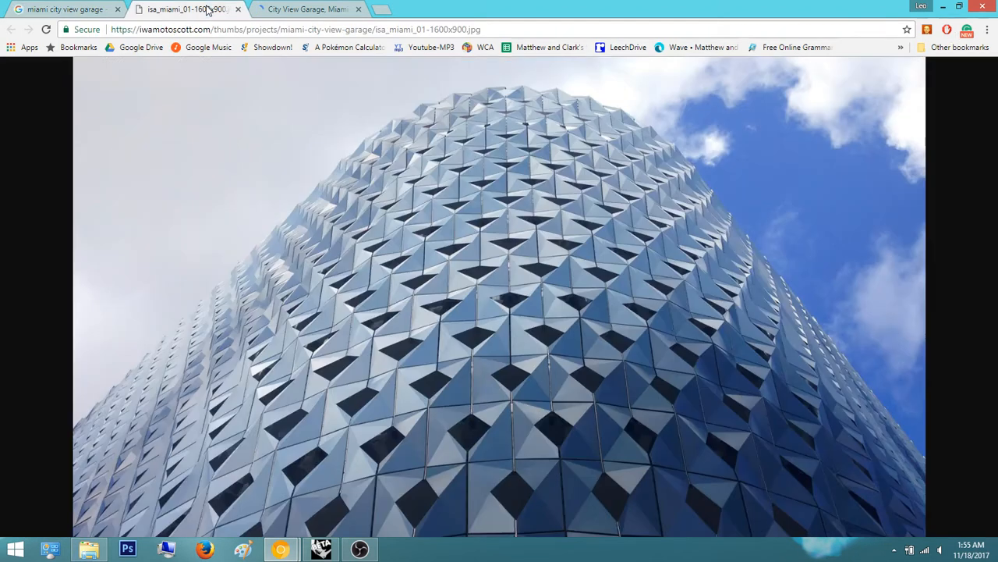
click(358, 9)
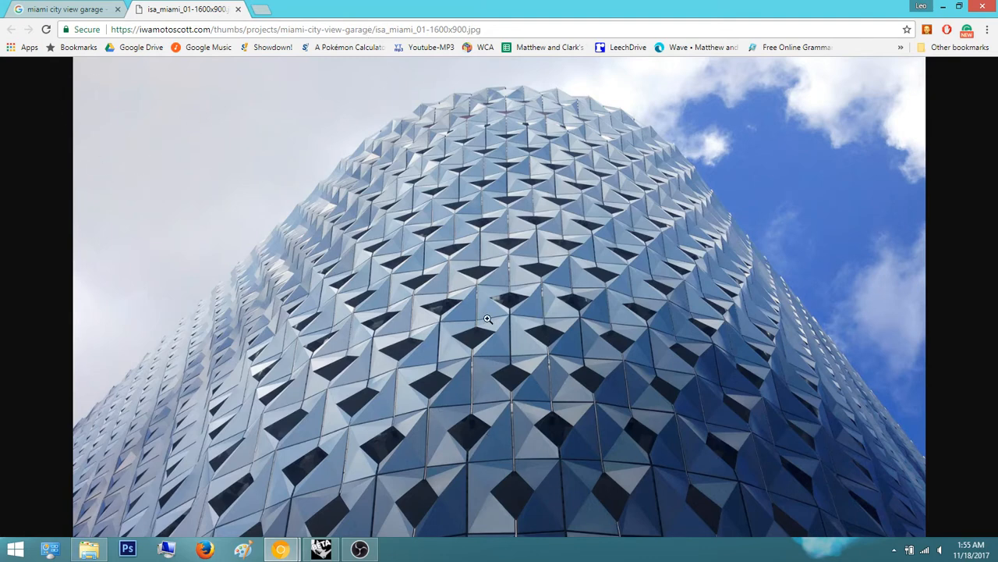
click(92, 16)
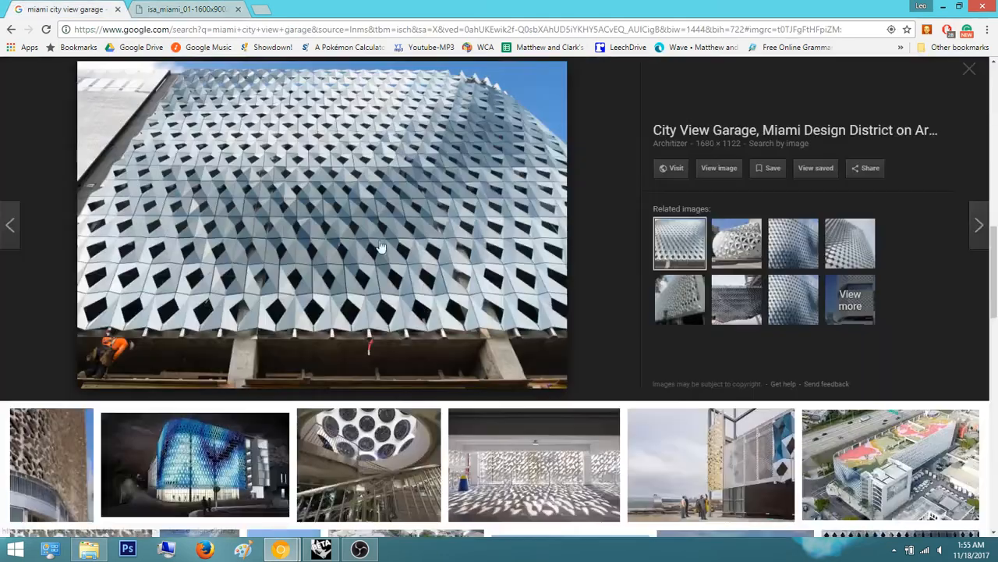
right_click(336, 211)
click(418, 221)
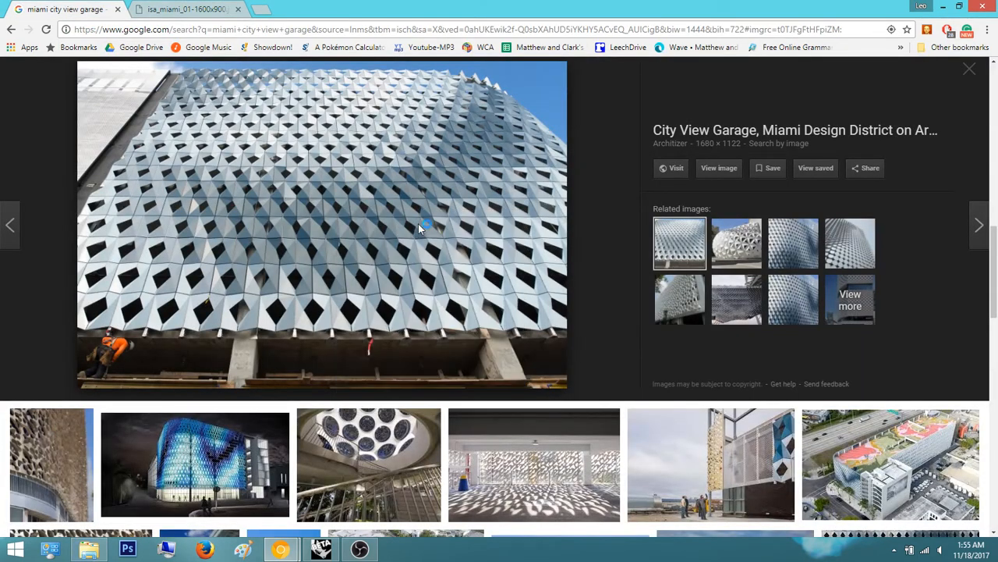
click(310, 7)
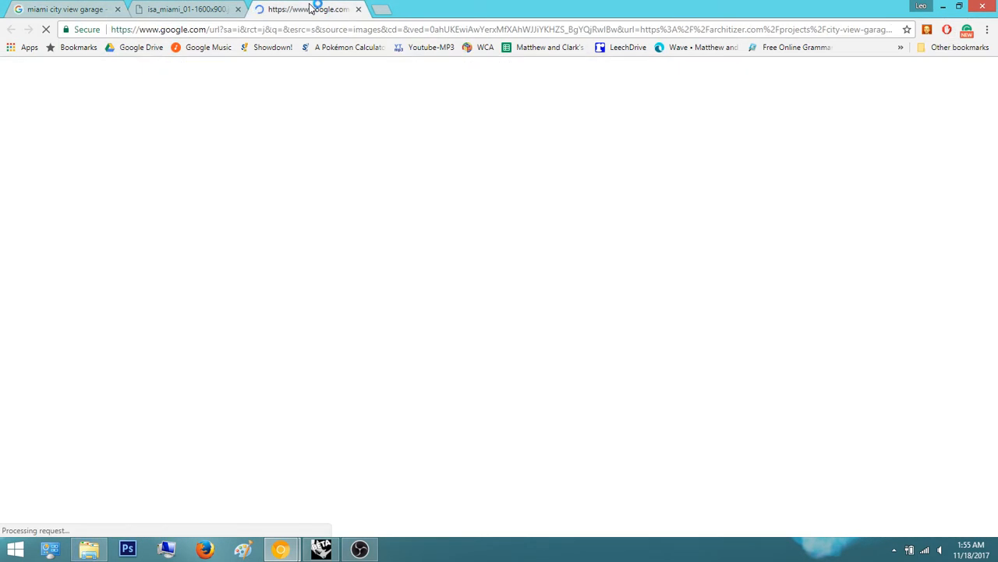
click(358, 9)
right_click(443, 262)
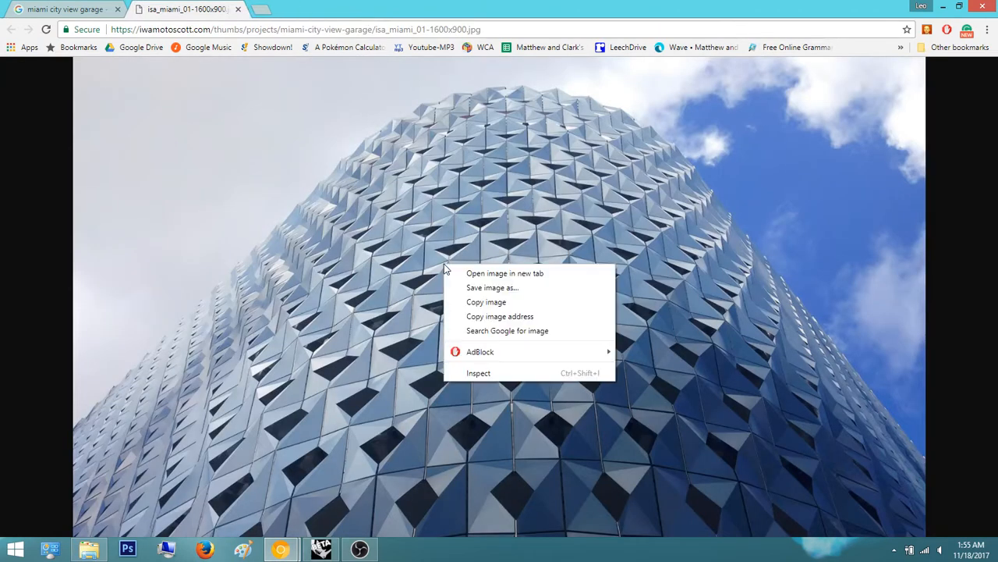
Step: Open the City View Garage facade photo from the image results in its own tab and examine the panels at full size
click(88, 10)
right_click(432, 265)
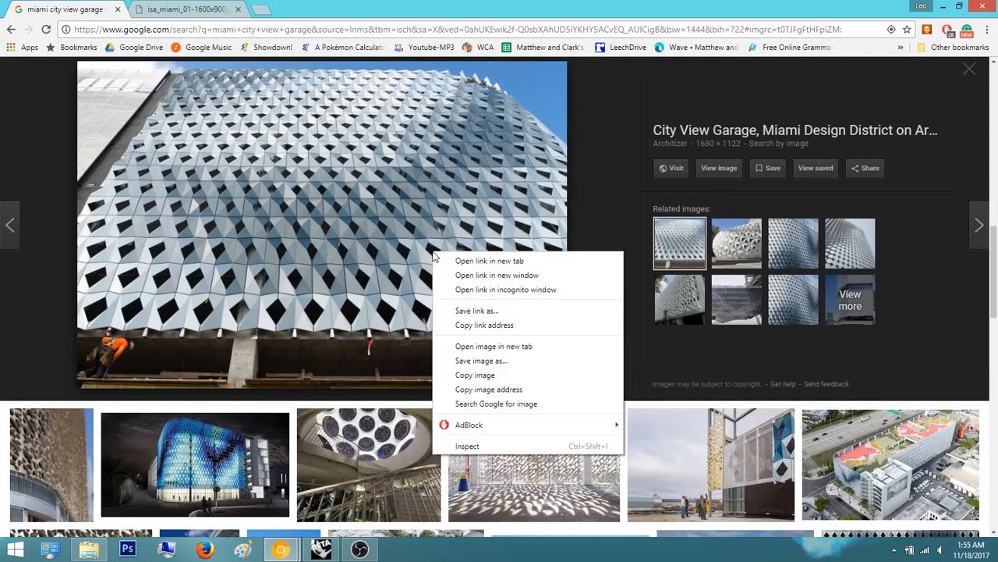
click(503, 346)
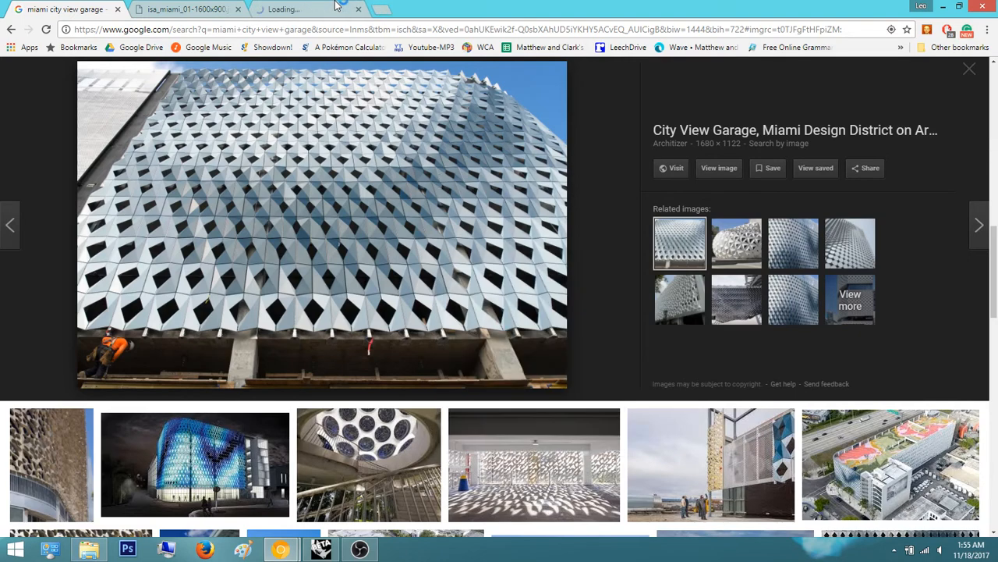
click(308, 9)
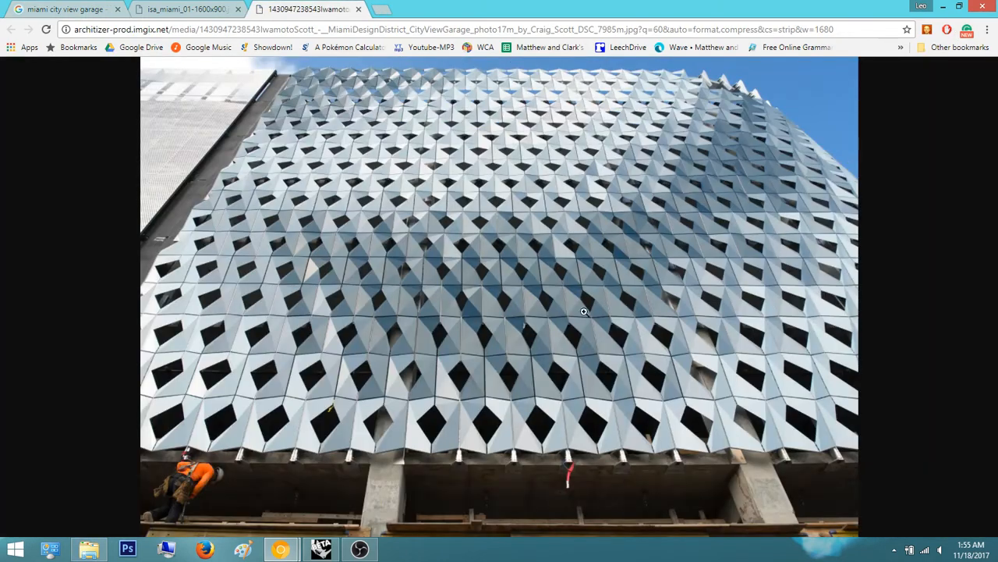
click(565, 323)
click(566, 323)
click(515, 429)
scroll(516, 422, up, 3)
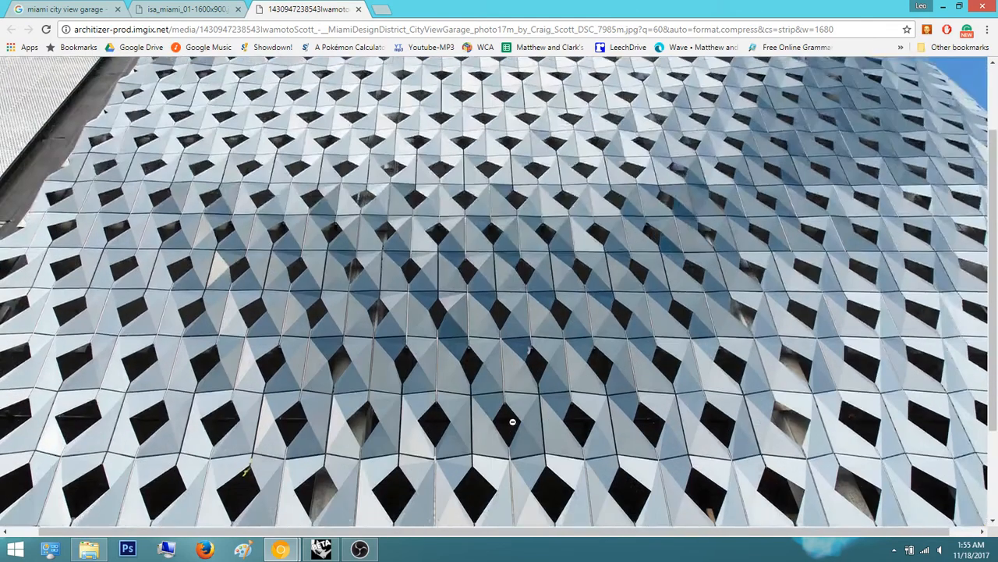
scroll(512, 422, down, 1)
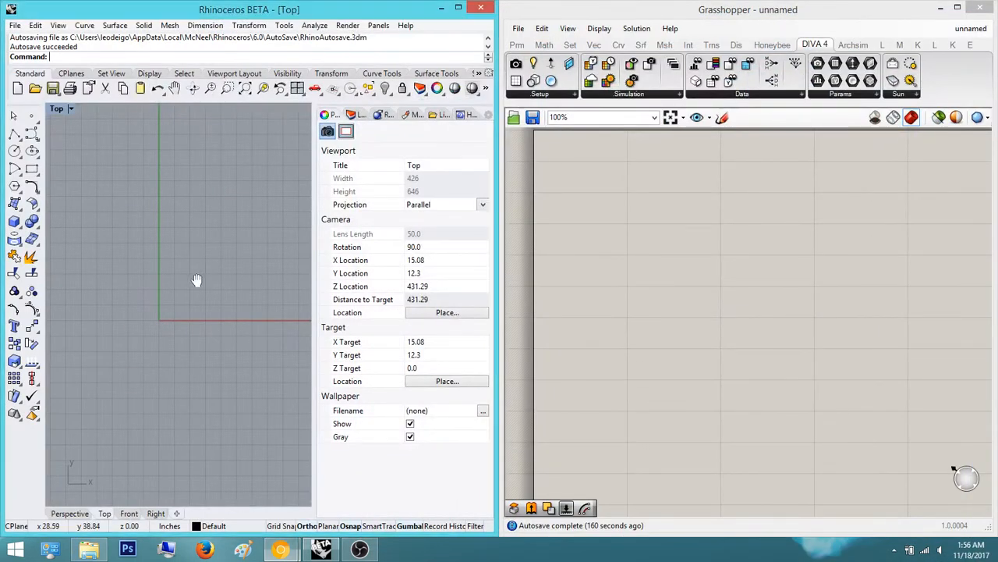
Step: Switch to Rhino and Grasshopper, add a Hexagonal grid component to the canvas, and frame its preview in the Top viewport
right_drag(198, 279, 161, 320)
double_click(649, 196)
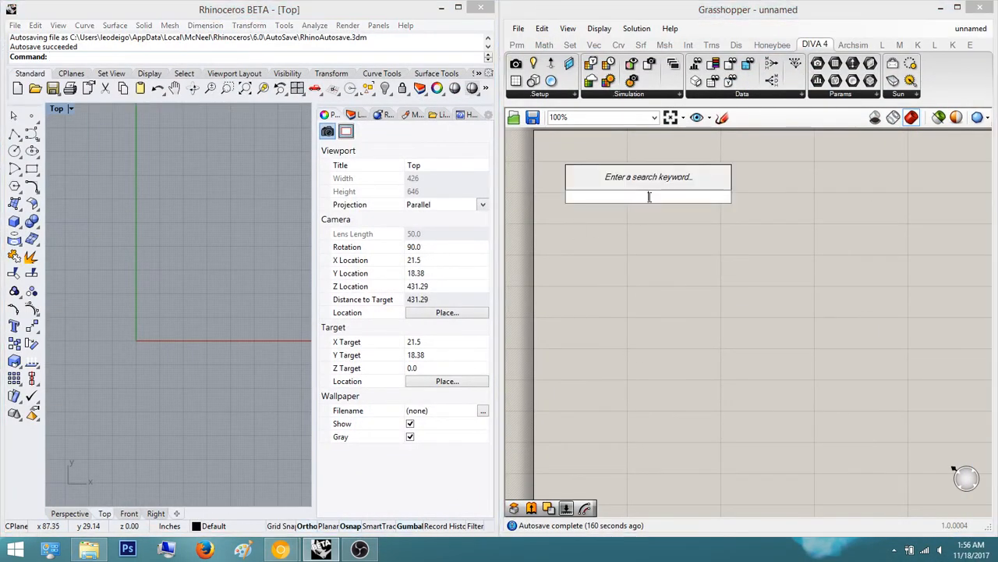
text(hexago)
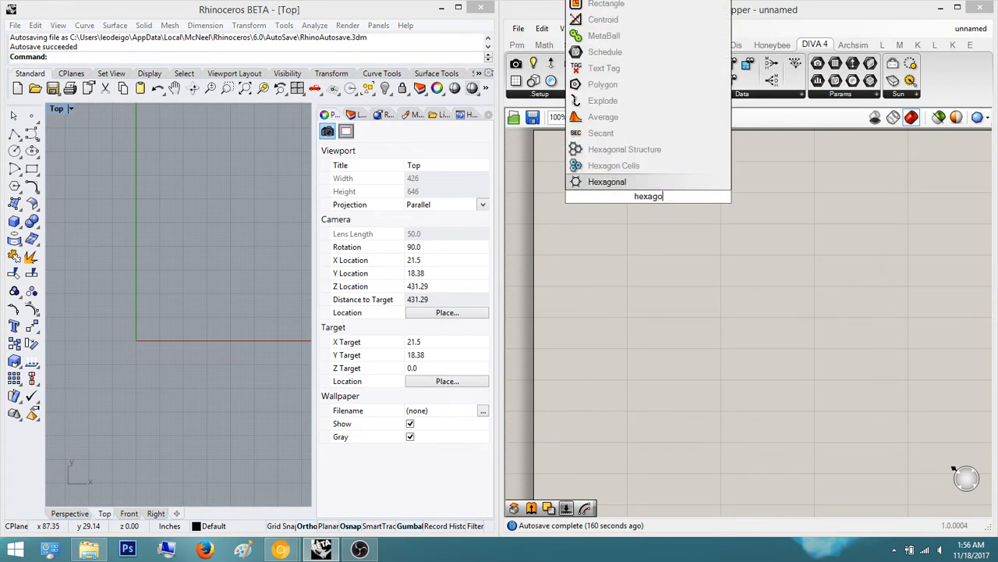
key(Return)
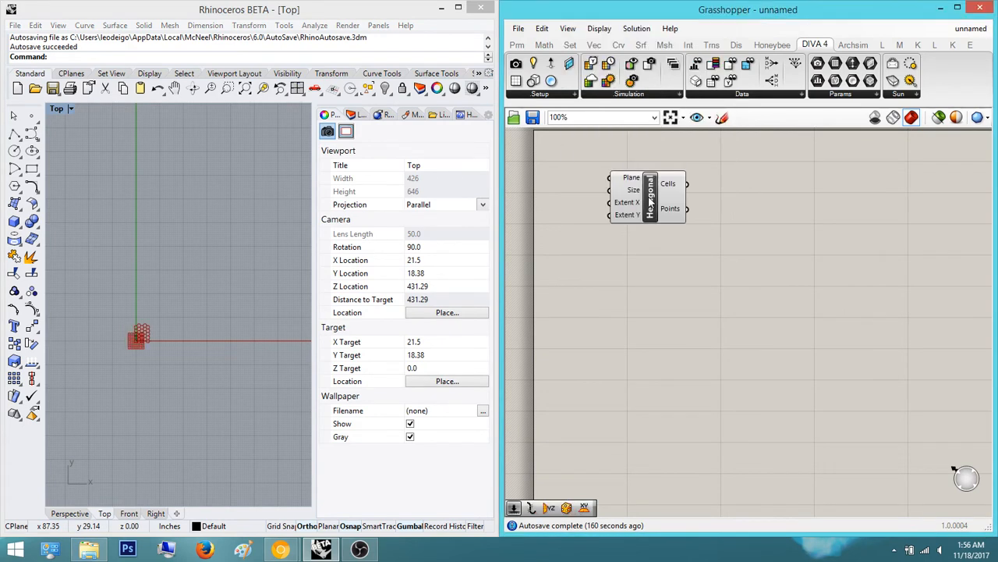
click(121, 309)
scroll(147, 340, up, 20)
right_drag(156, 291, 286, 309)
scroll(191, 334, down, 7)
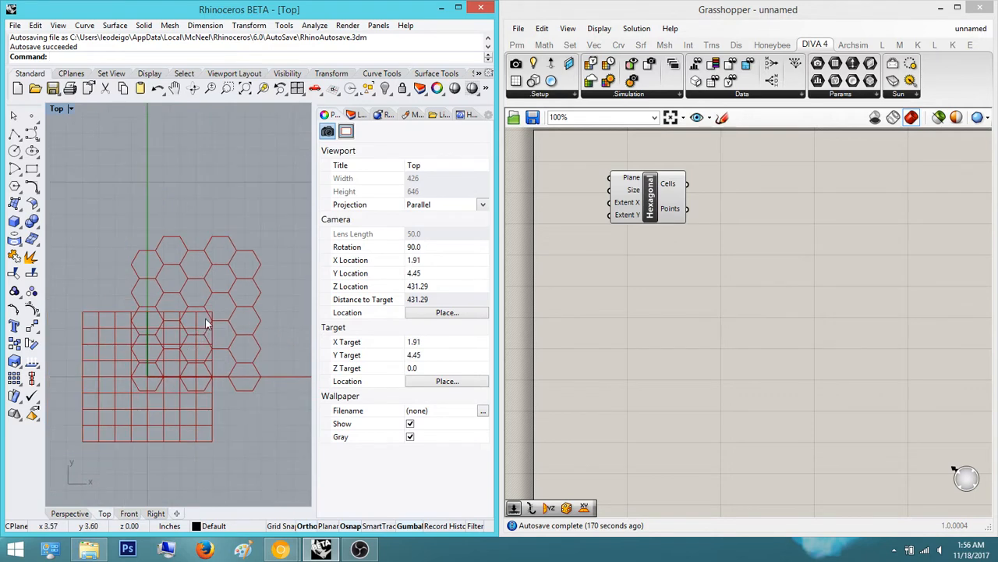
Step: Add a number slider set to 5 and connect it to the Hexagonal component's Extent X and Extent Y inputs
drag(636, 206, 700, 209)
double_click(632, 249)
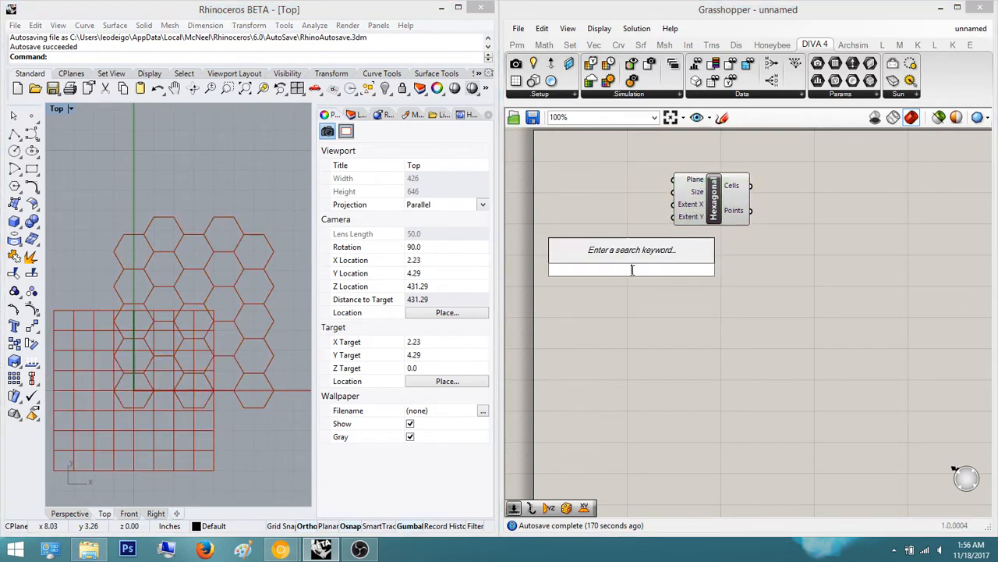
text(5)
key(Return)
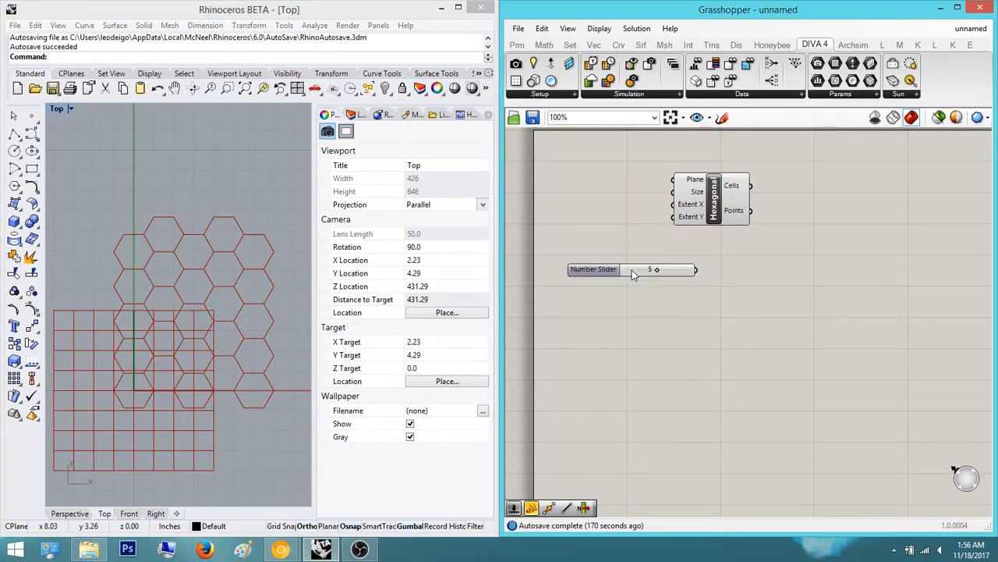
drag(697, 269, 612, 254)
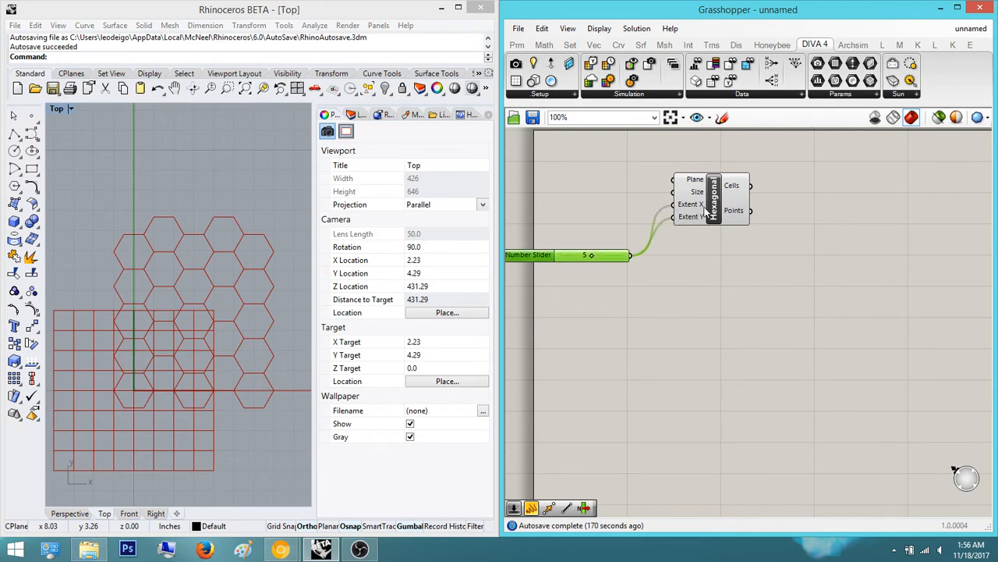
drag(704, 207, 773, 222)
click(817, 265)
right_drag(813, 273, 745, 255)
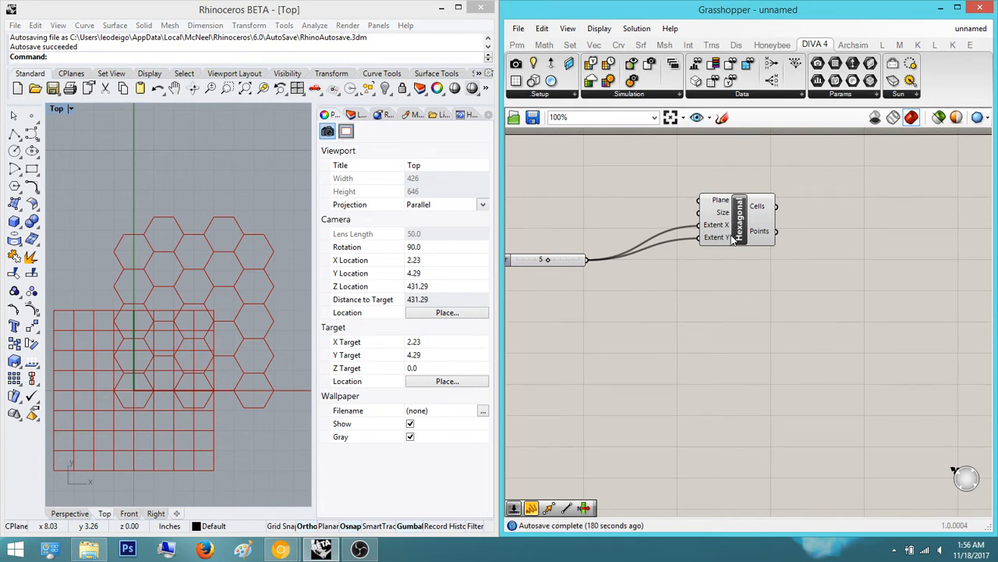
right_drag(850, 213, 775, 216)
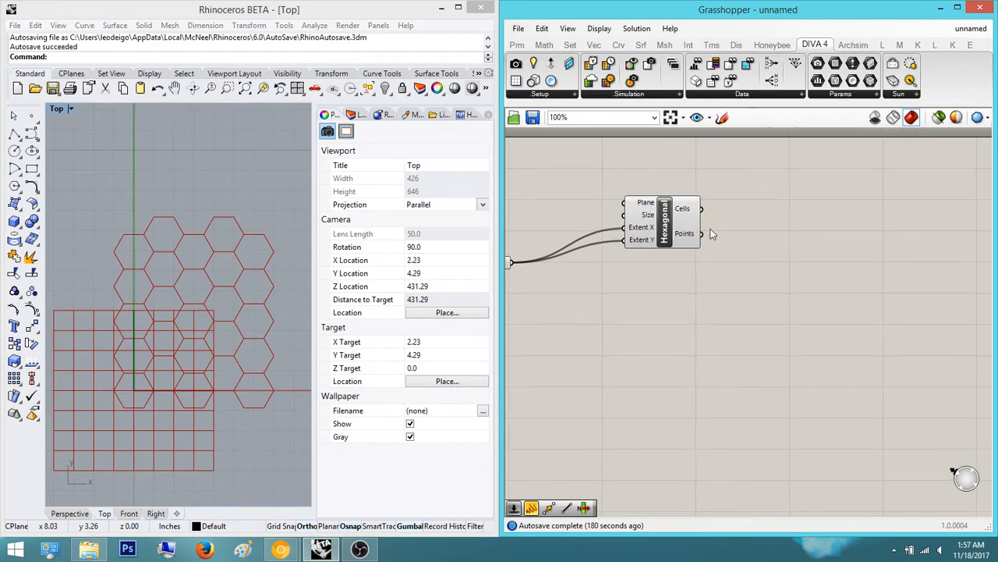
Step: Bring the facade photo beside the Top viewport and compare its panel pattern with the hexagon grid
right_drag(232, 287, 220, 252)
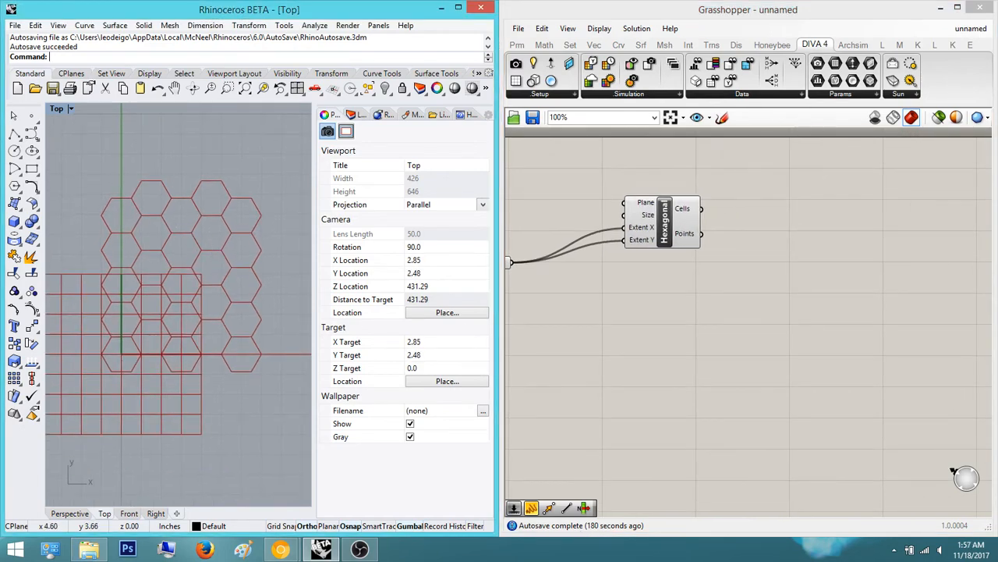
drag(0, 86, 410, 26)
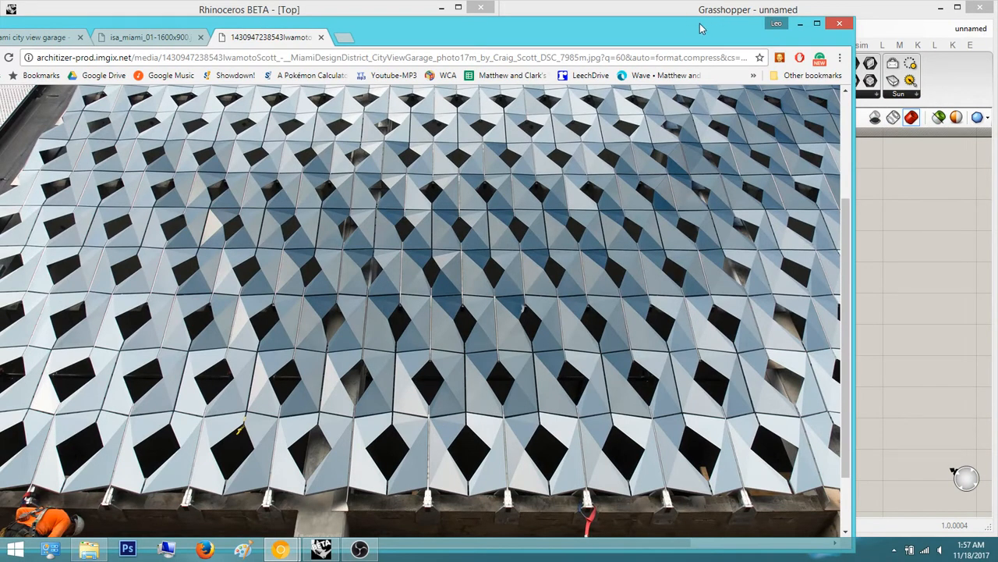
drag(700, 28, 997, 38)
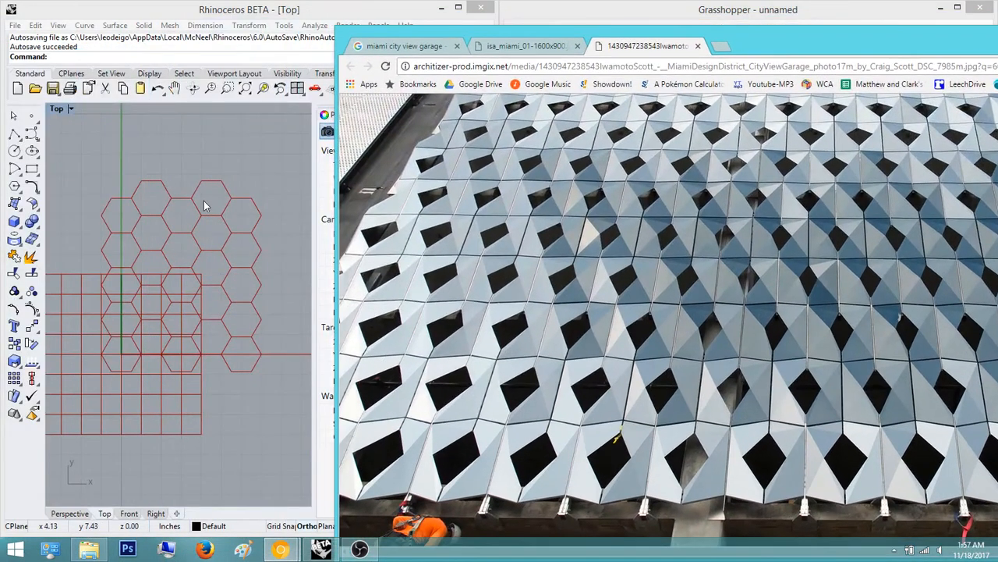
drag(740, 31, 997, 67)
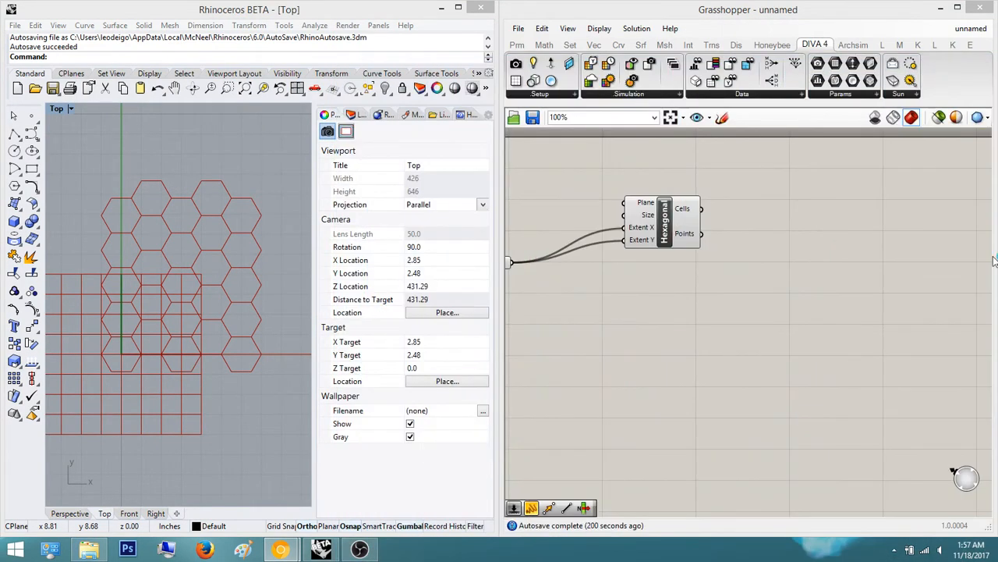
right_drag(185, 275, 160, 287)
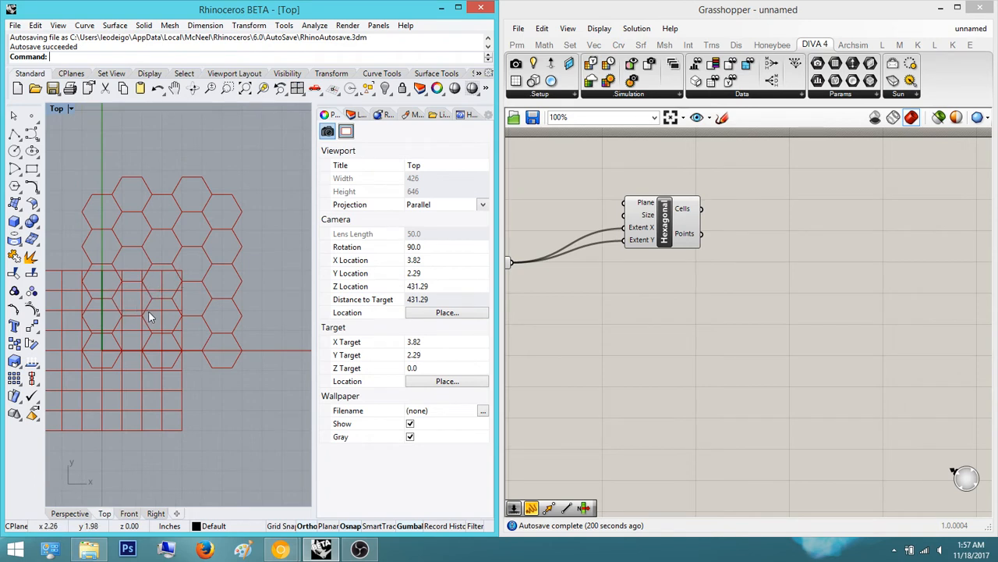
Step: Add a Rotate component beside the Hexagonal component's outputs
right_drag(611, 307, 623, 334)
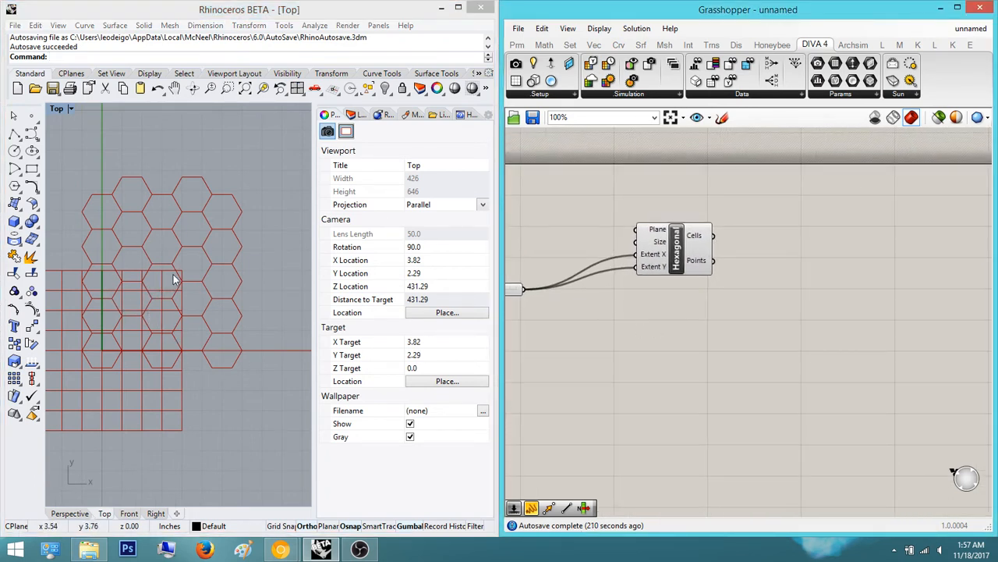
double_click(773, 254)
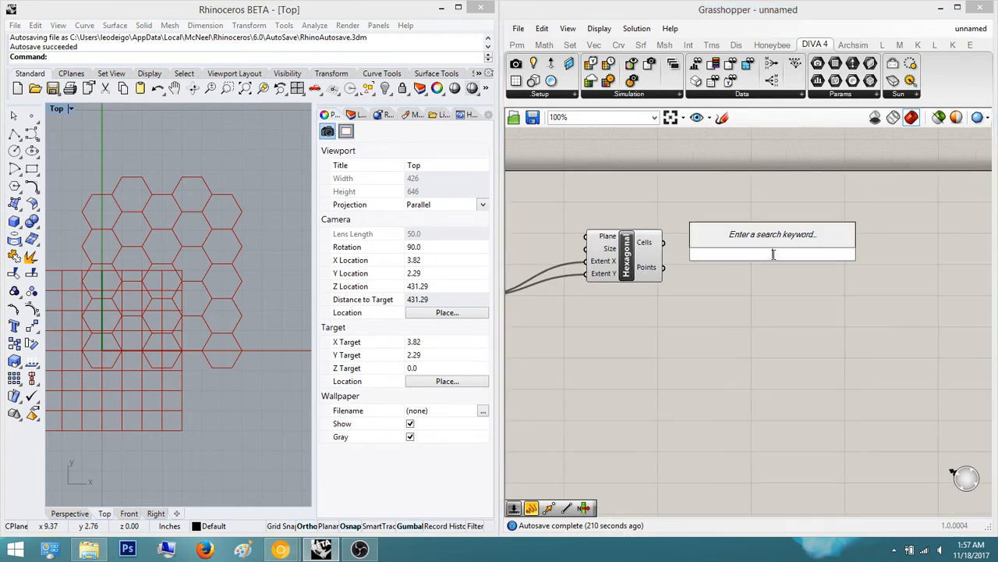
text(rotate)
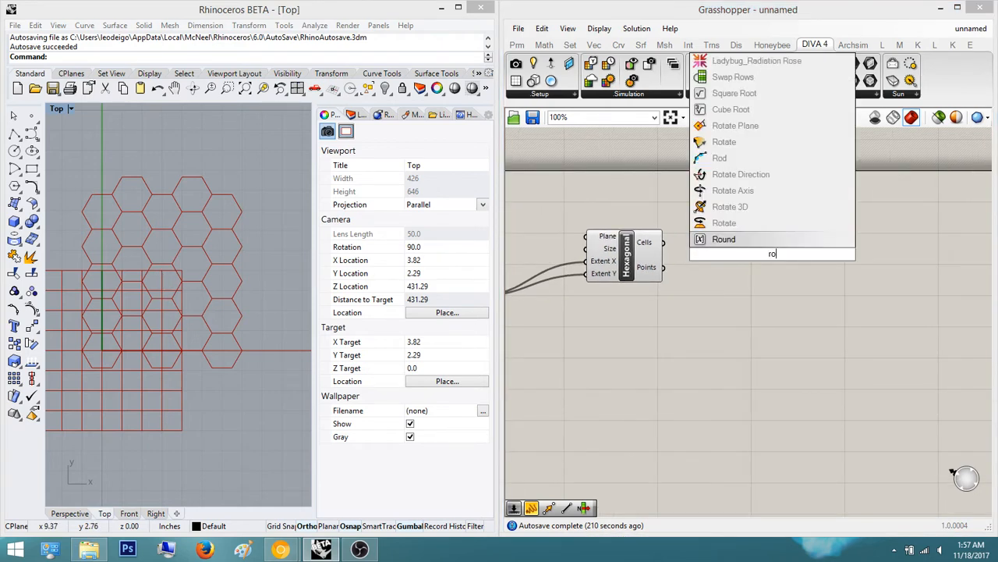
key(Return)
scroll(741, 243, up, 1)
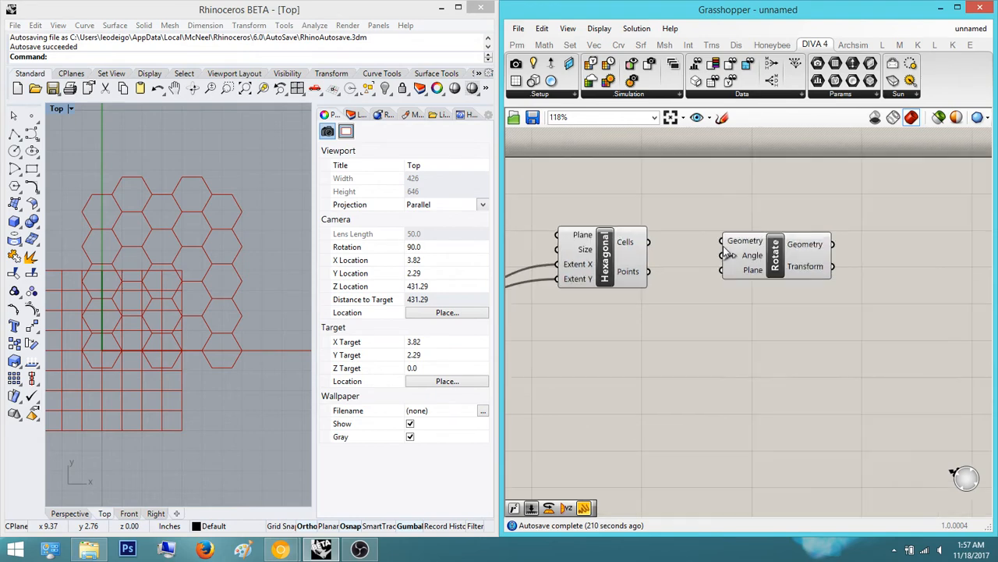
Step: Connect the Hexagonal component's Cells output to Rotate's Geometry input and turn off the Hexagonal component's preview
drag(722, 241, 652, 241)
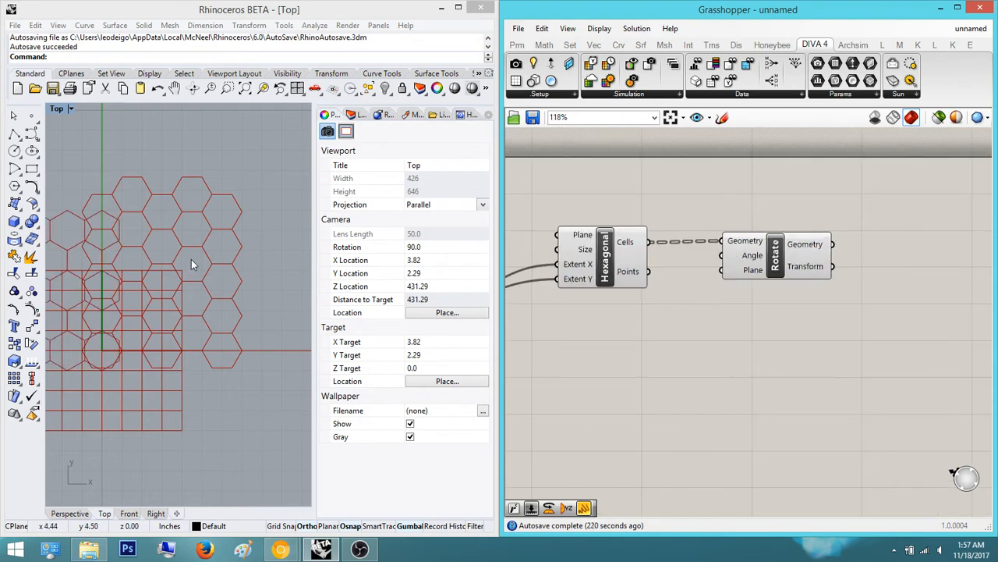
right_drag(585, 251, 694, 245)
click(694, 245)
middle_click(705, 244)
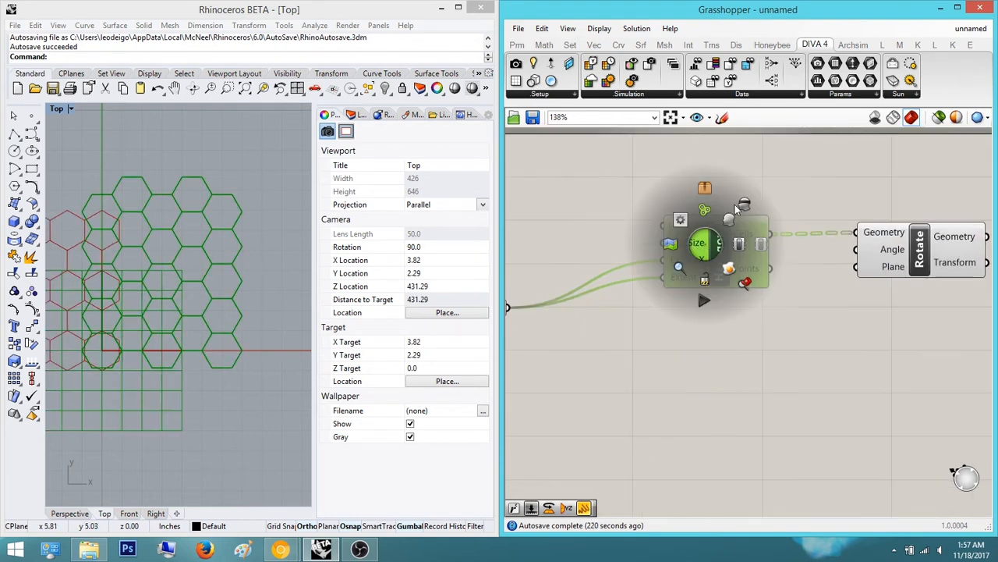
click(744, 206)
right_drag(187, 241, 254, 173)
scroll(254, 173, down, 6)
scroll(226, 224, up, 10)
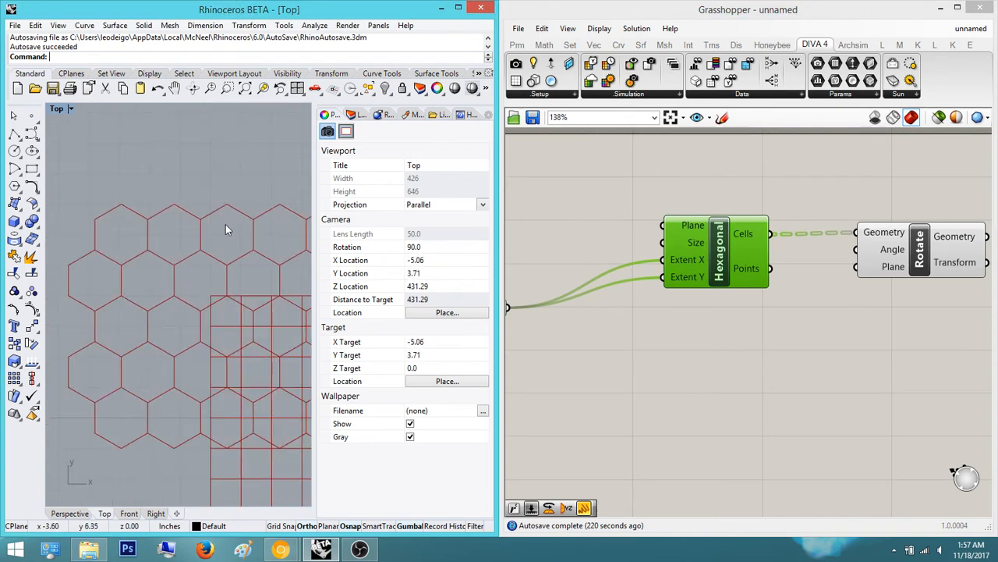
click(698, 176)
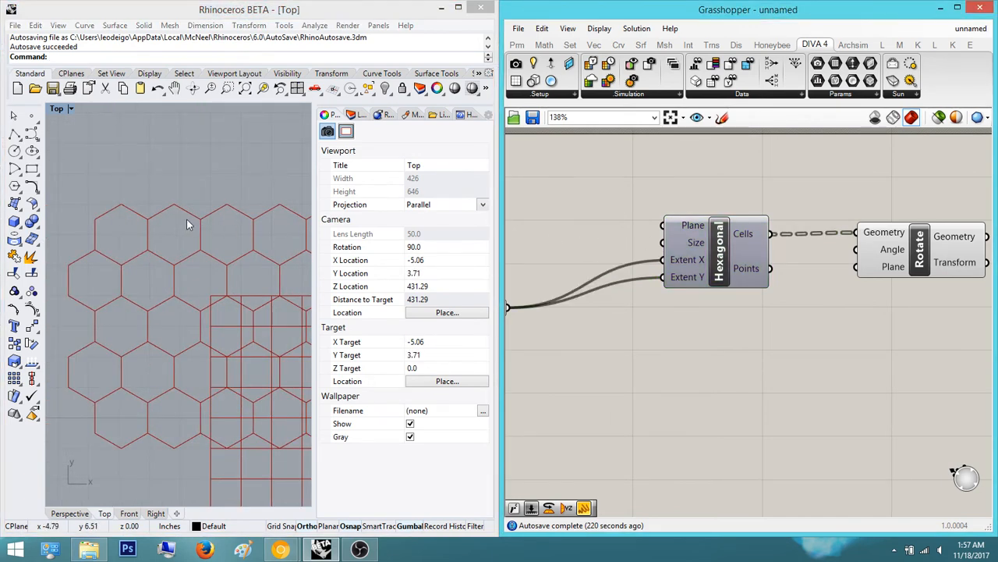
Step: Compare the rotated hexagon grid with the facade photo, examining the panel rows from the building's base to its roof edge
right_drag(590, 234, 481, 259)
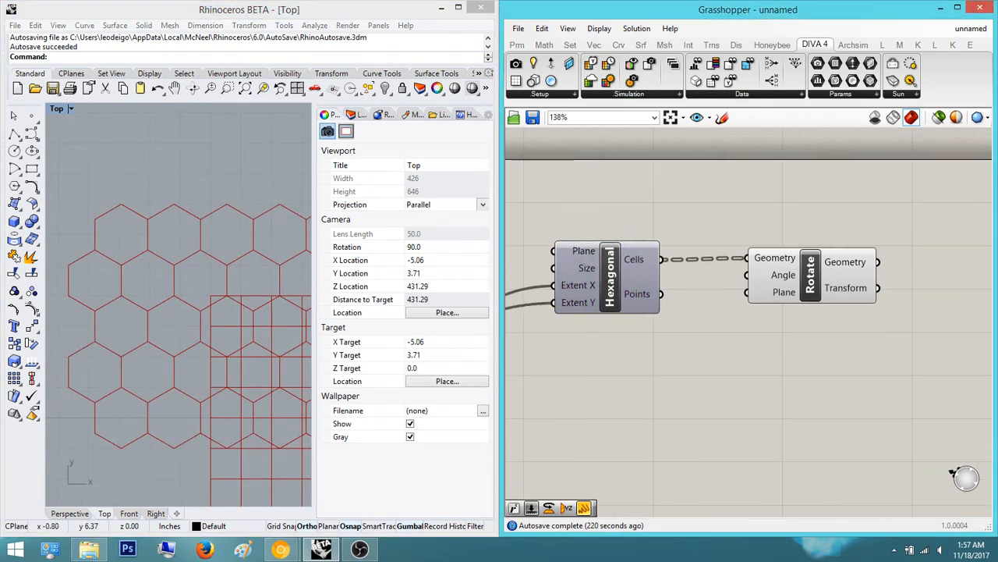
click(833, 297)
right_drag(247, 243, 166, 243)
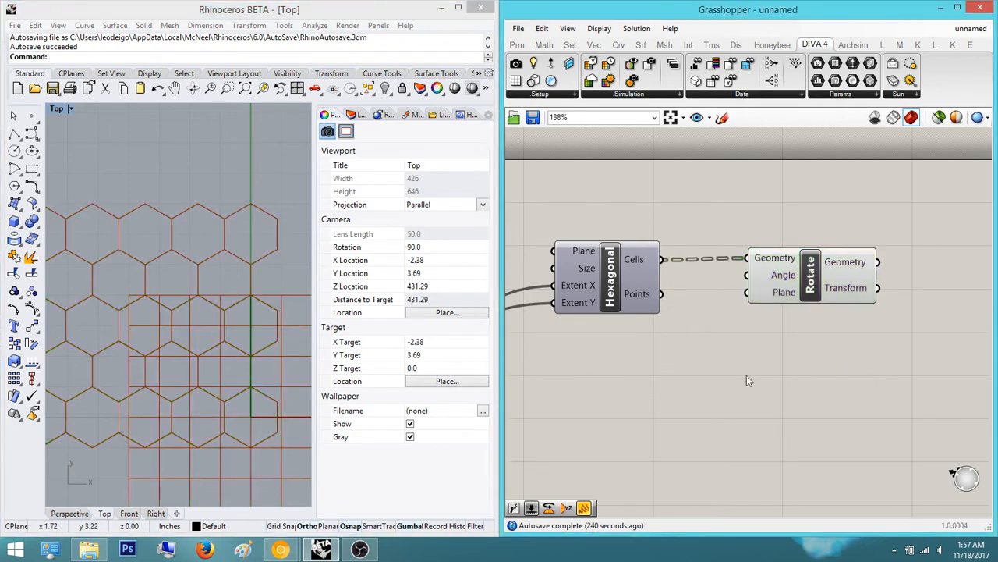
click(870, 386)
right_drag(195, 281, 207, 311)
scroll(178, 278, down, 2)
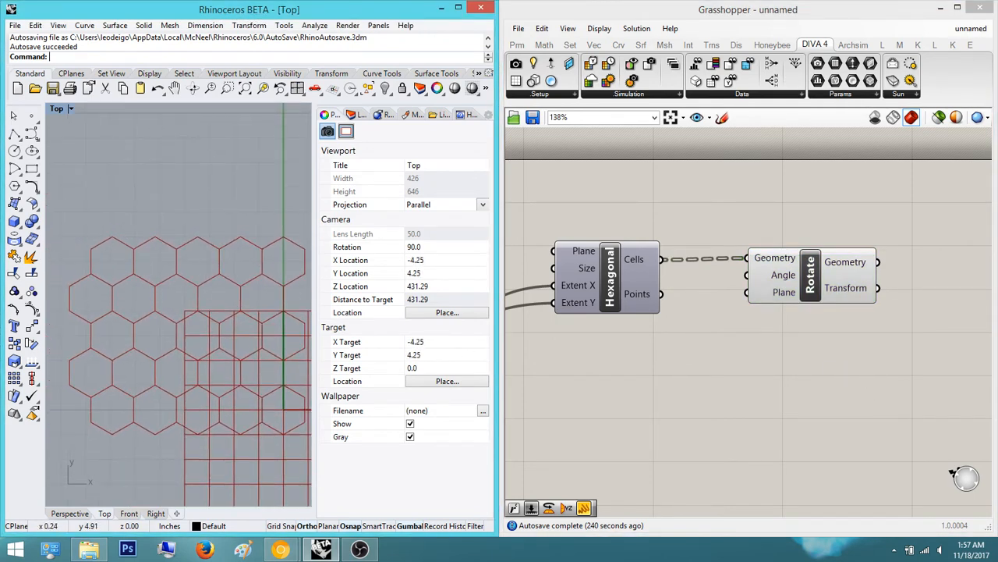
key(alt+Tab)
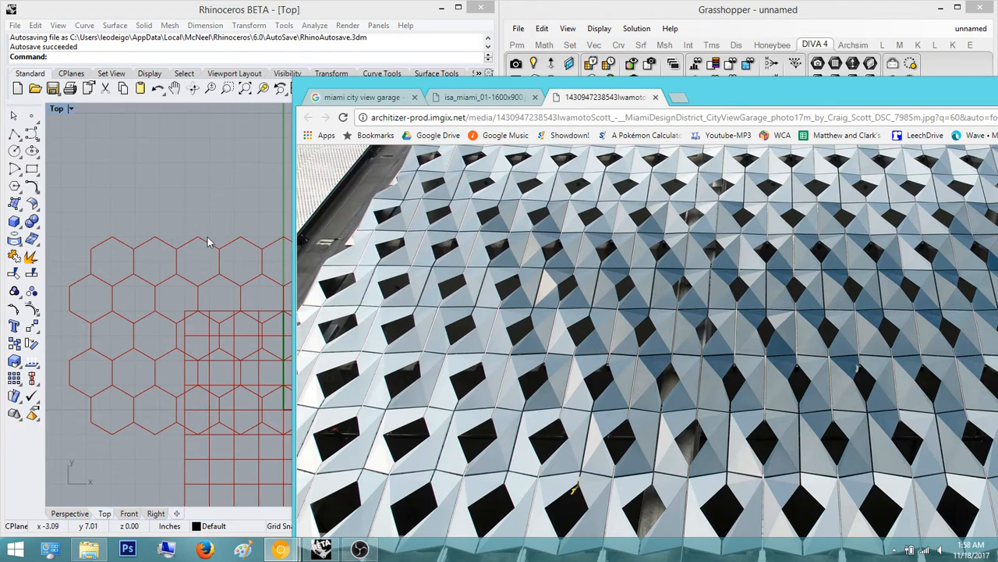
scroll(662, 272, up, 4)
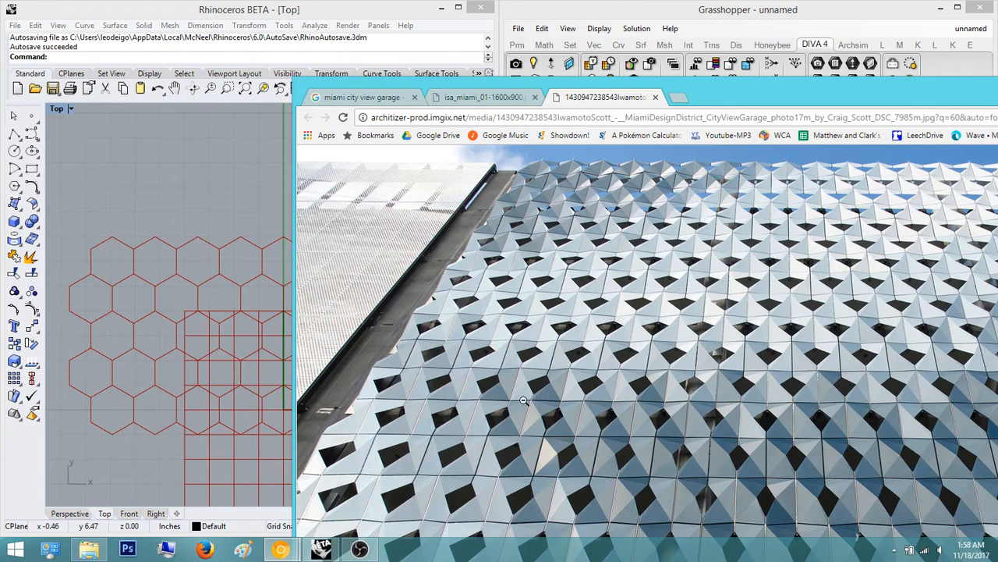
scroll(536, 447, down, 5)
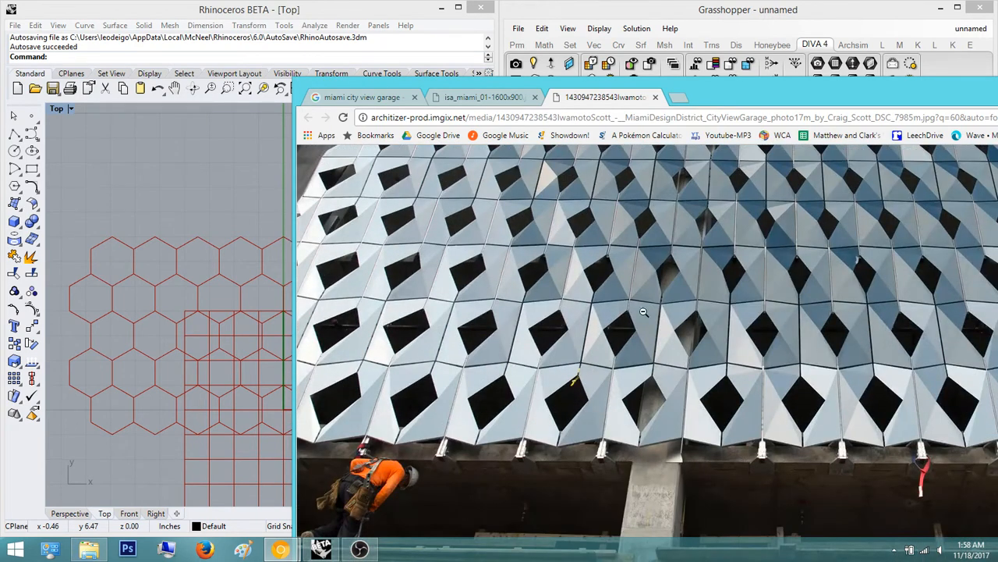
scroll(644, 312, up, 5)
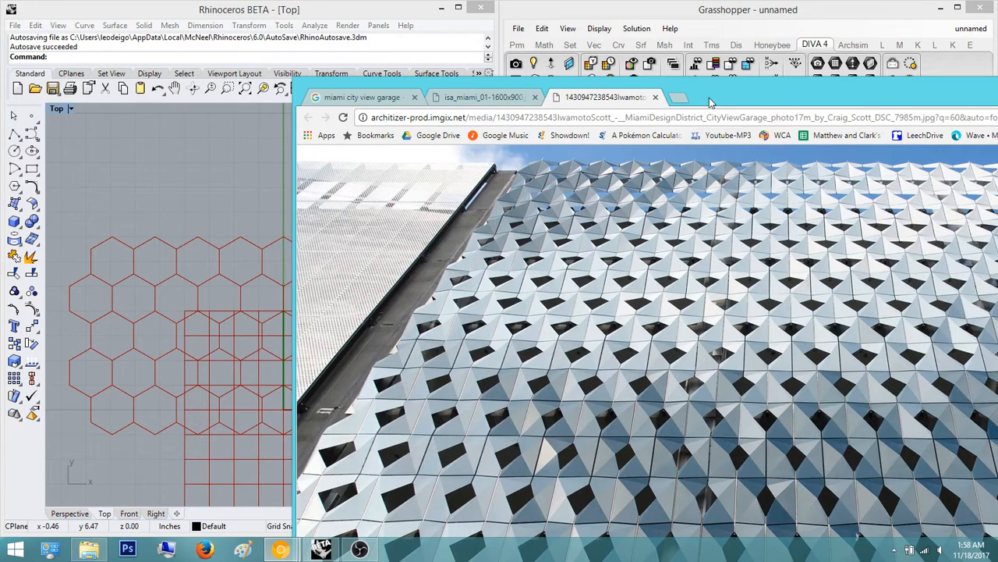
drag(715, 83, 635, 58)
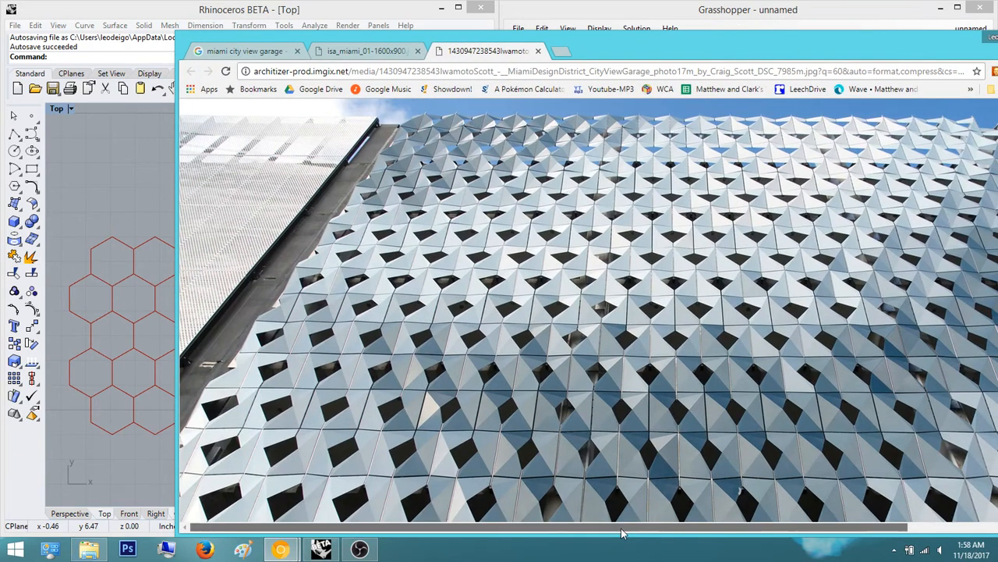
drag(686, 528, 823, 534)
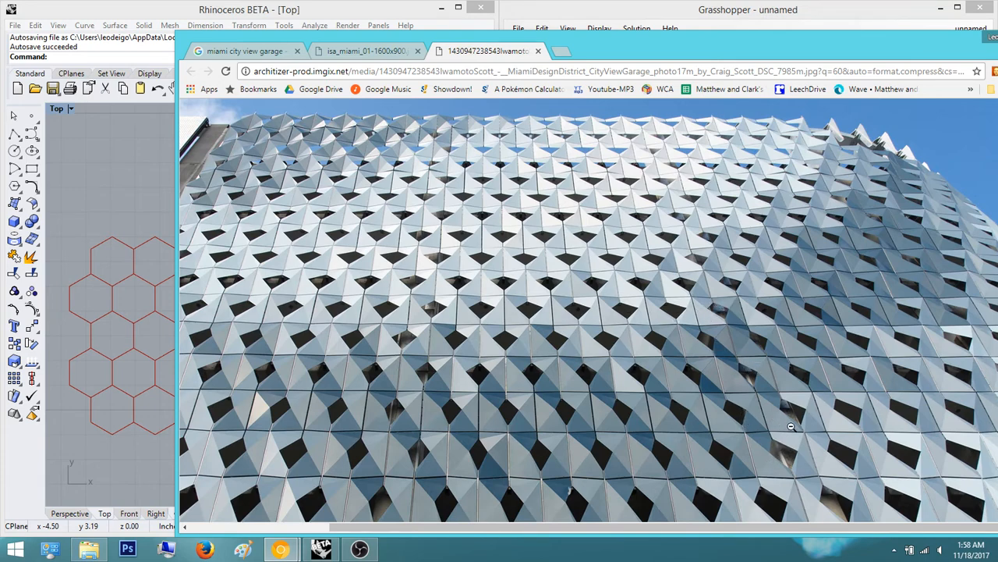
scroll(780, 401, down, 5)
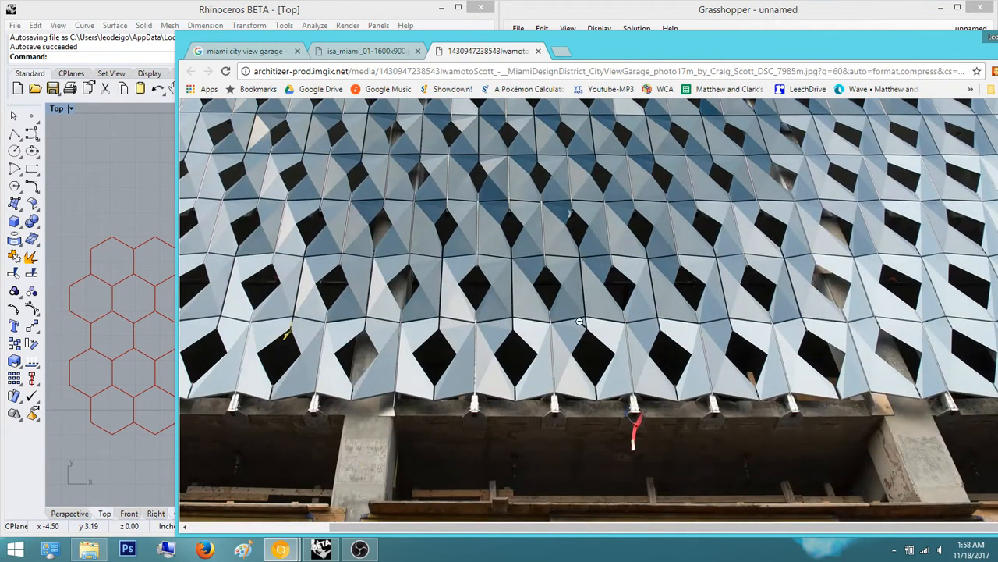
scroll(631, 377, up, 5)
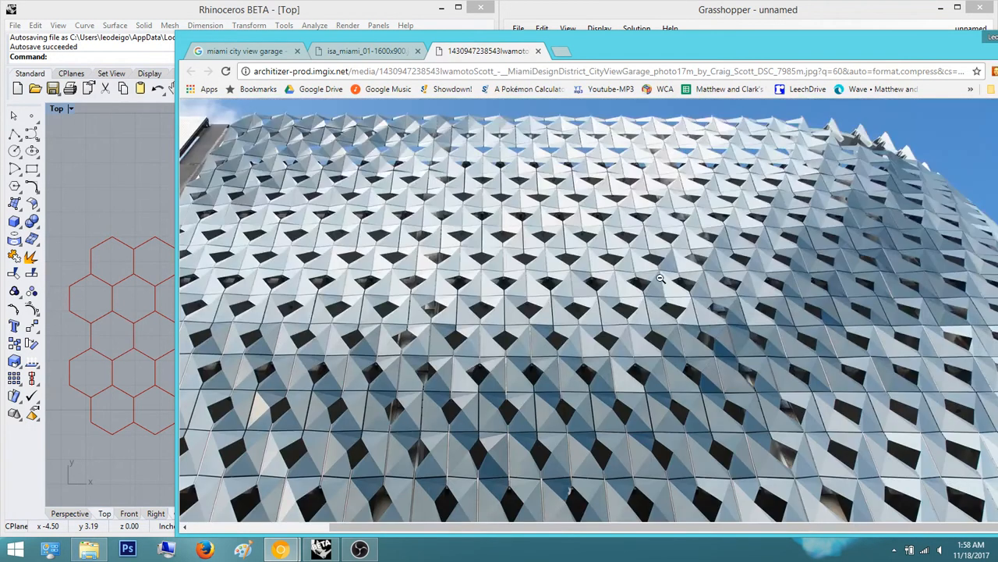
drag(700, 56, 570, 64)
click(862, 42)
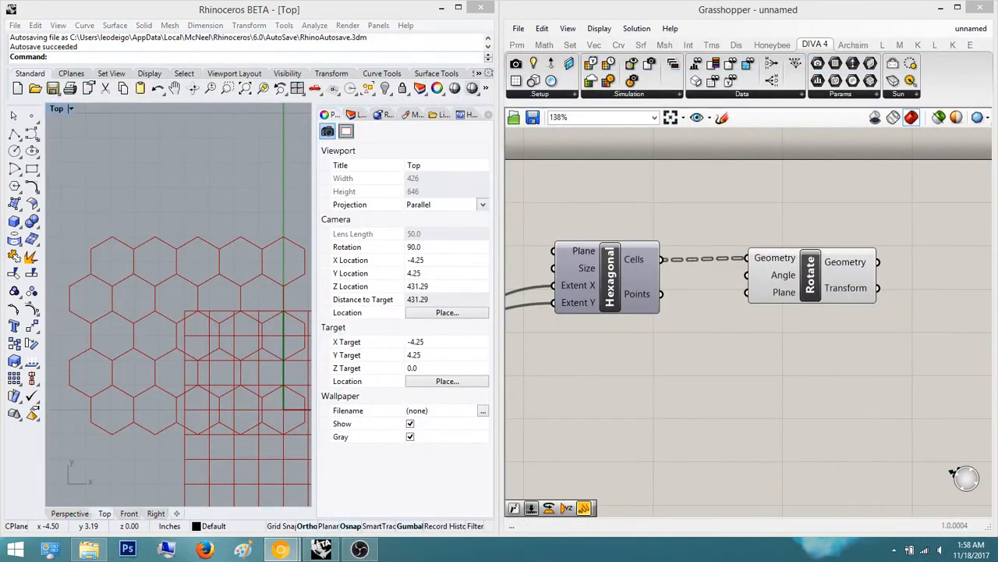
right_click(727, 328)
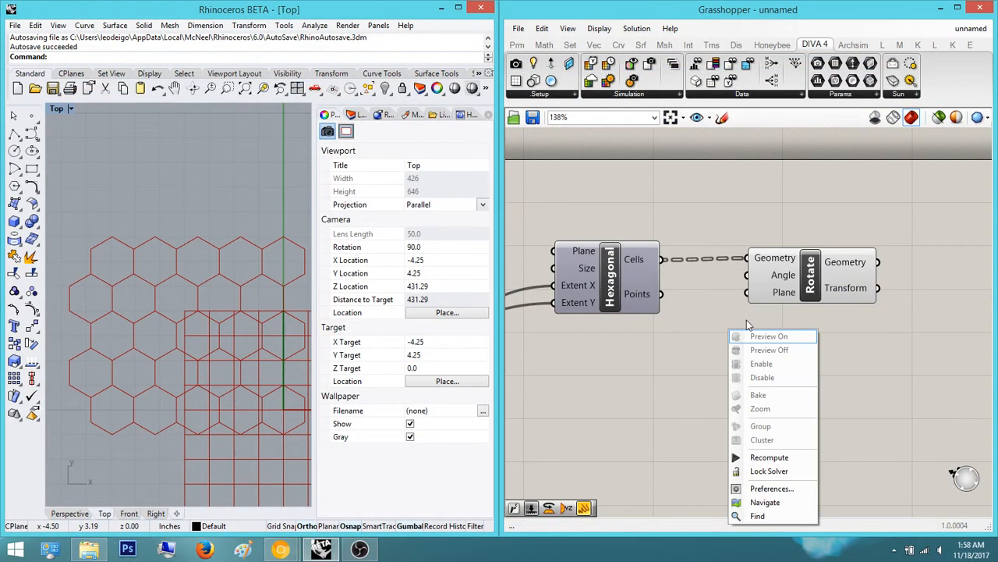
click(718, 330)
right_drag(812, 298, 728, 289)
click(729, 290)
click(817, 319)
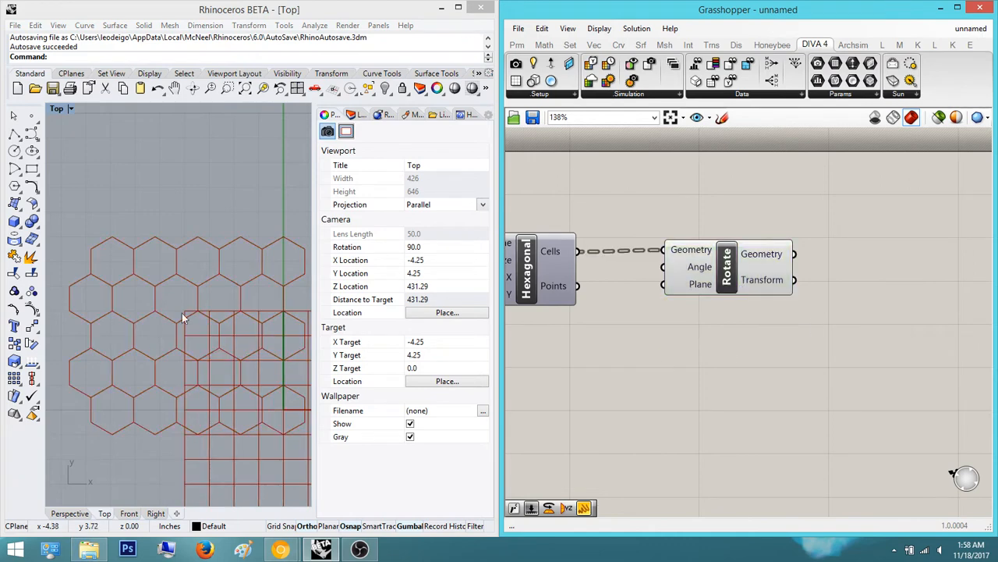
right_drag(243, 256, 232, 231)
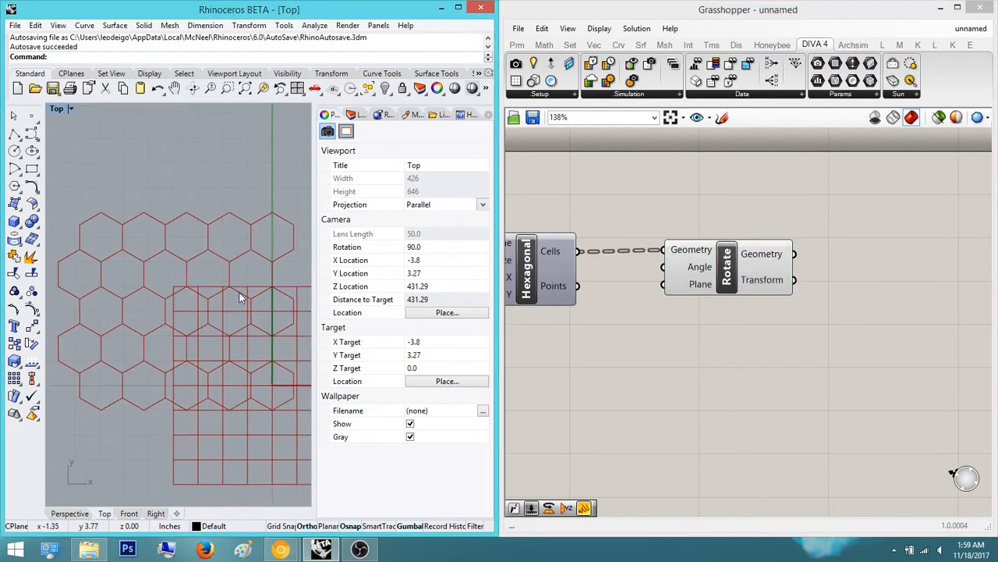
Step: Add an Explode component beside Rotate and connect Rotate's Geometry output to its Curve input
double_click(868, 279)
text(expl)
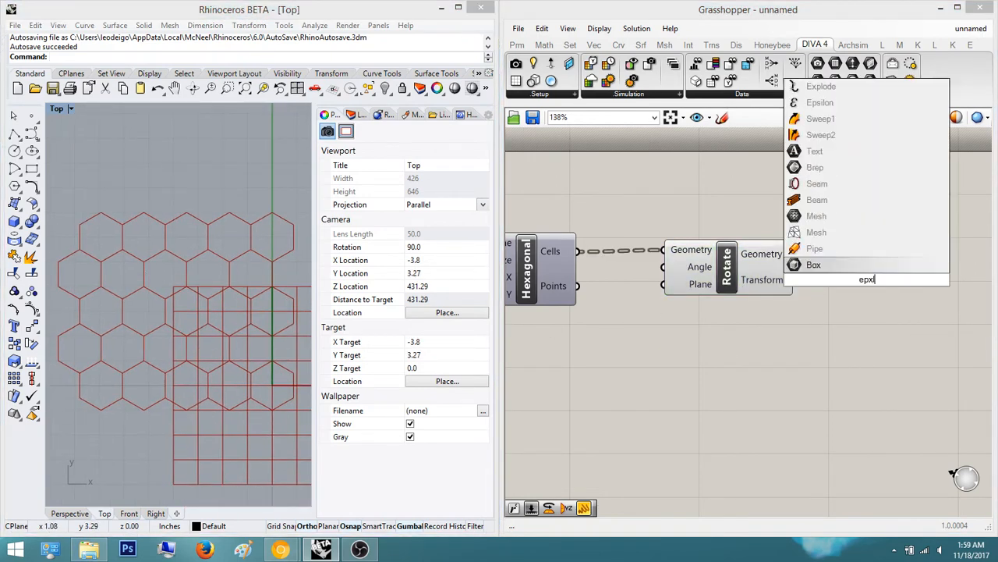
key(Return)
right_drag(819, 291, 684, 280)
drag(718, 278, 784, 273)
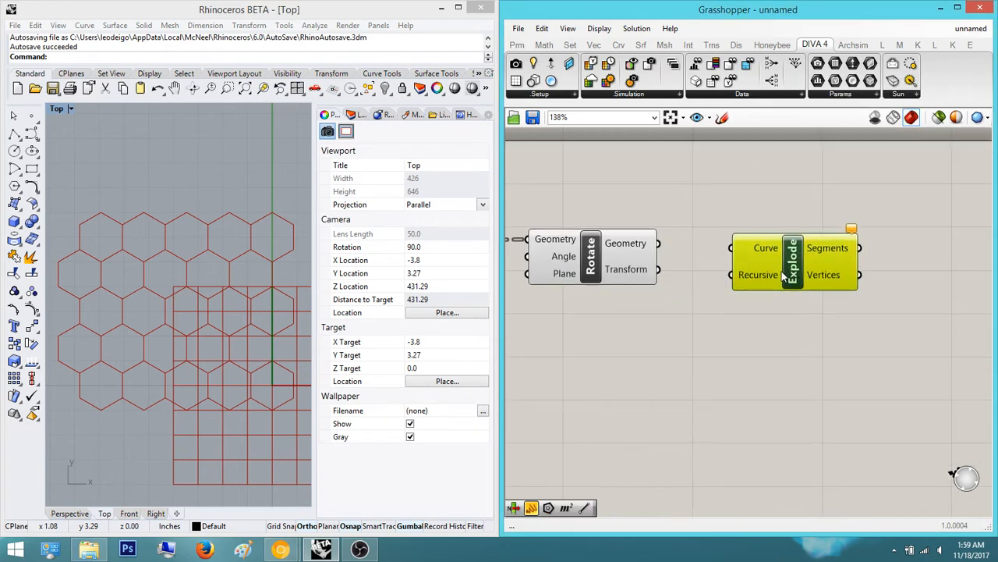
drag(657, 243, 731, 248)
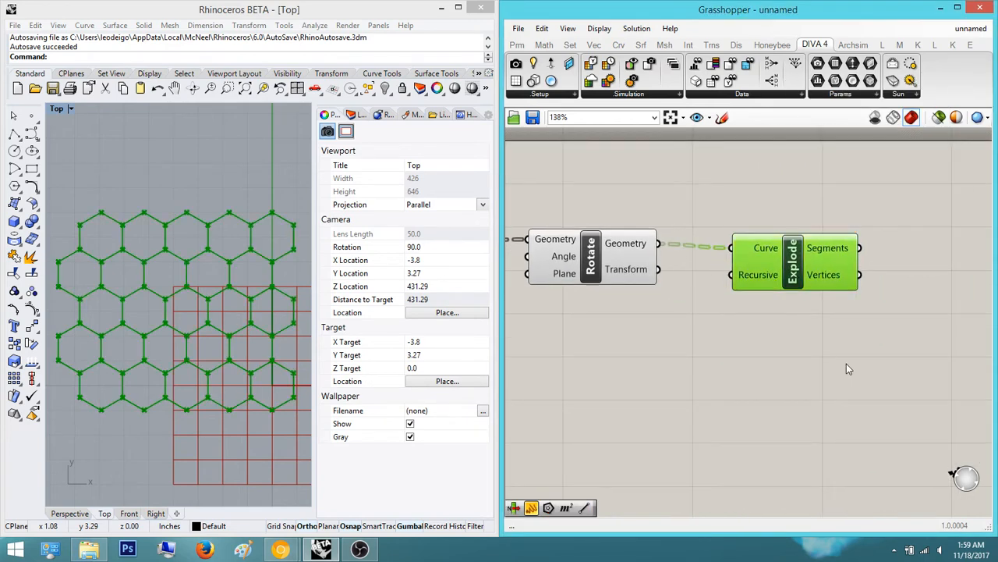
click(847, 367)
right_drag(793, 279, 731, 277)
drag(732, 277, 795, 284)
click(861, 232)
right_drag(860, 232, 730, 199)
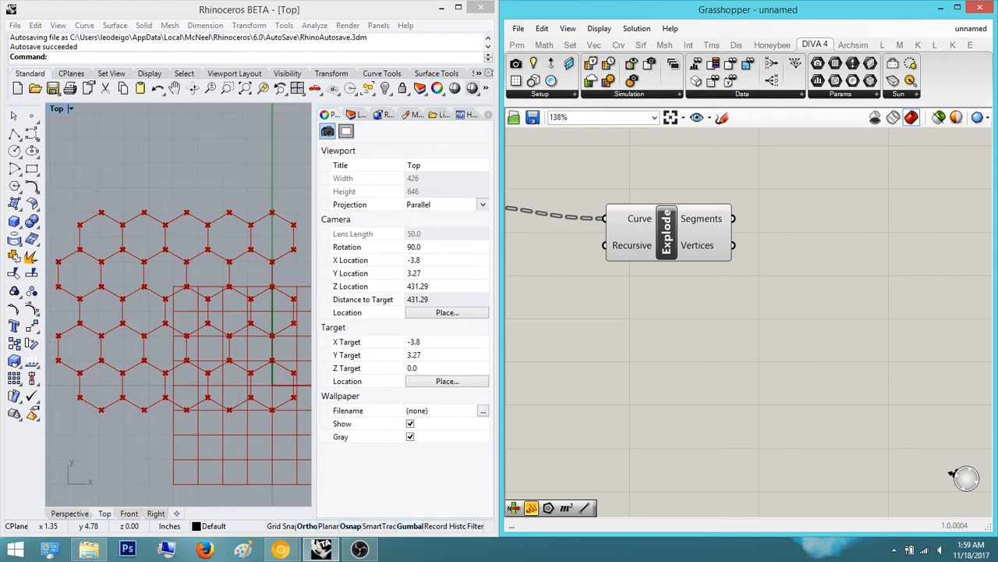
Step: Examine the lower panels in the facade photo and compare them with the exploded hexagon vertices in the Top viewport
drag(997, 102, 538, 37)
scroll(541, 408, down, 5)
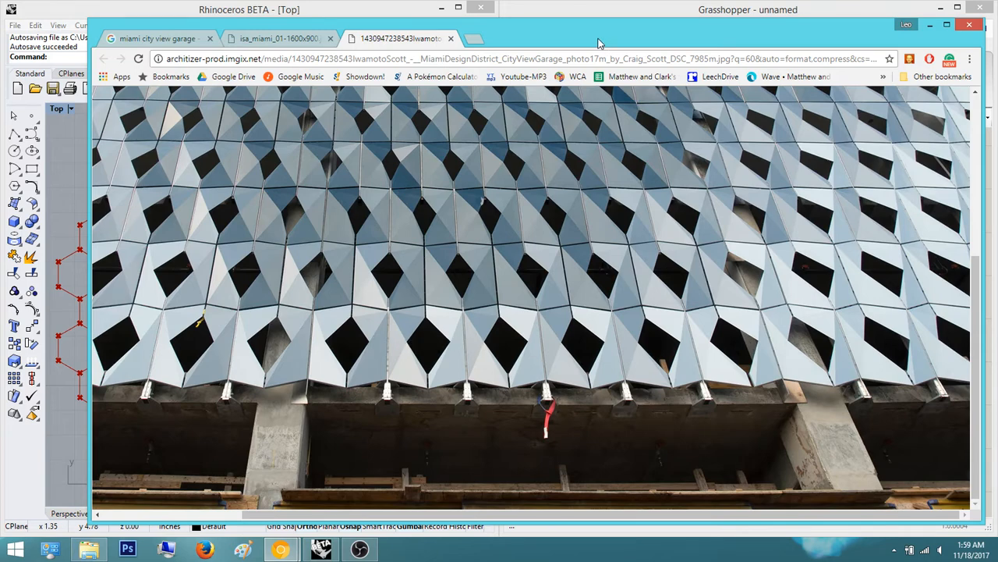
drag(613, 49, 997, 58)
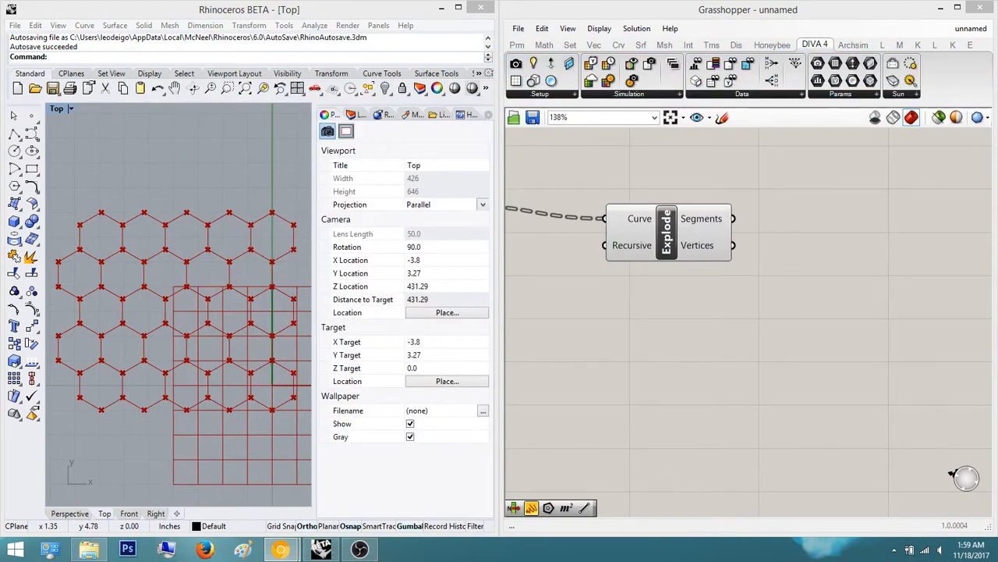
right_drag(215, 309, 198, 281)
scroll(198, 281, up, 2)
scroll(197, 279, down, 2)
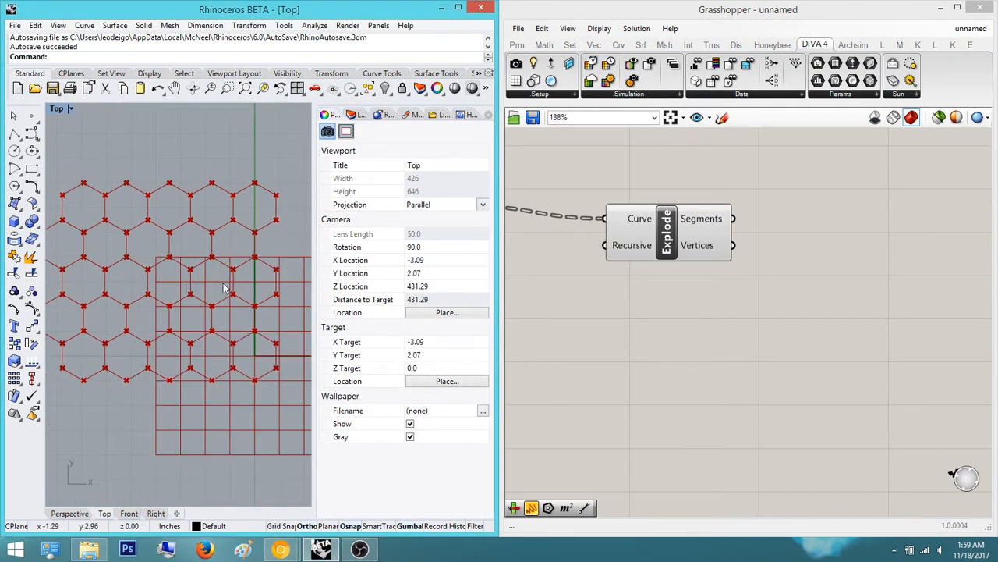
Step: Add a List Item component beside Explode and paste five copies of it
double_click(735, 242)
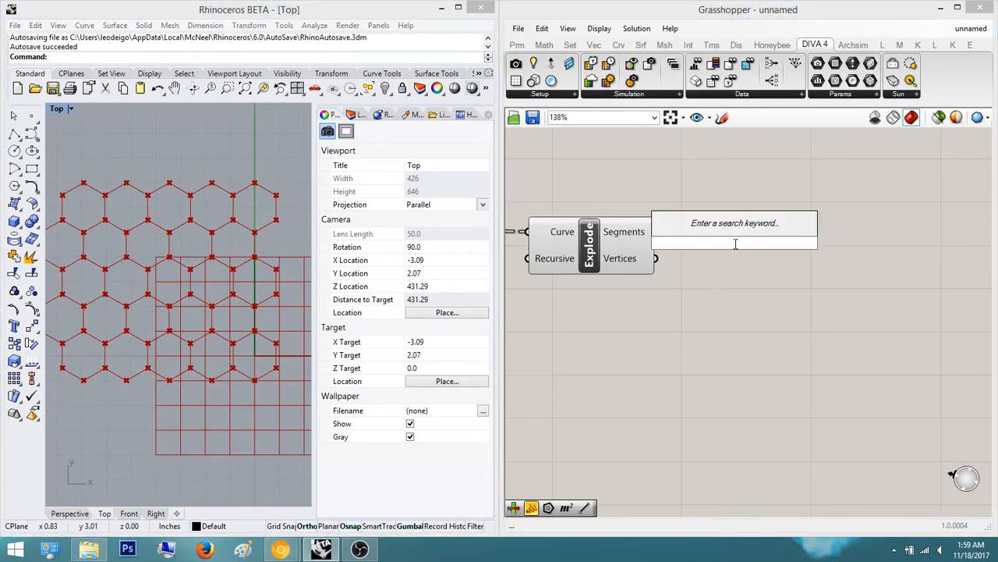
text(list item)
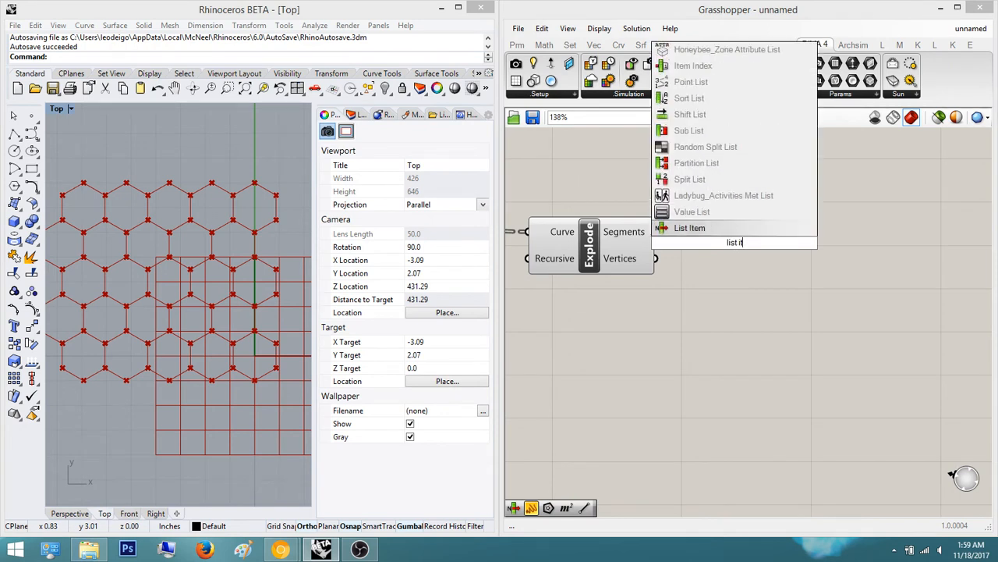
key(Return)
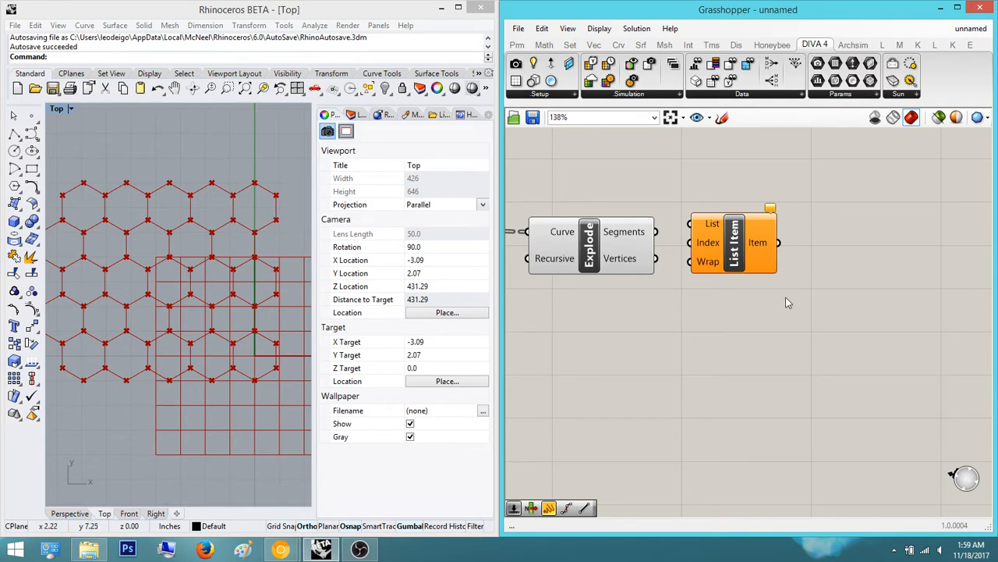
click(750, 256)
scroll(731, 301, down, 3)
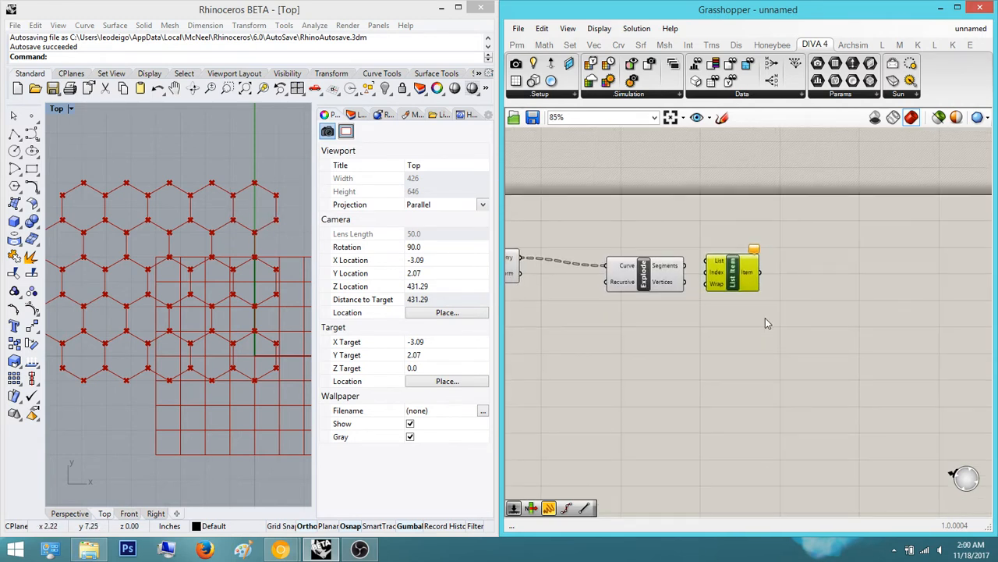
key(ctrl+v)
key(ctrl+v)
key(ctrl+v)
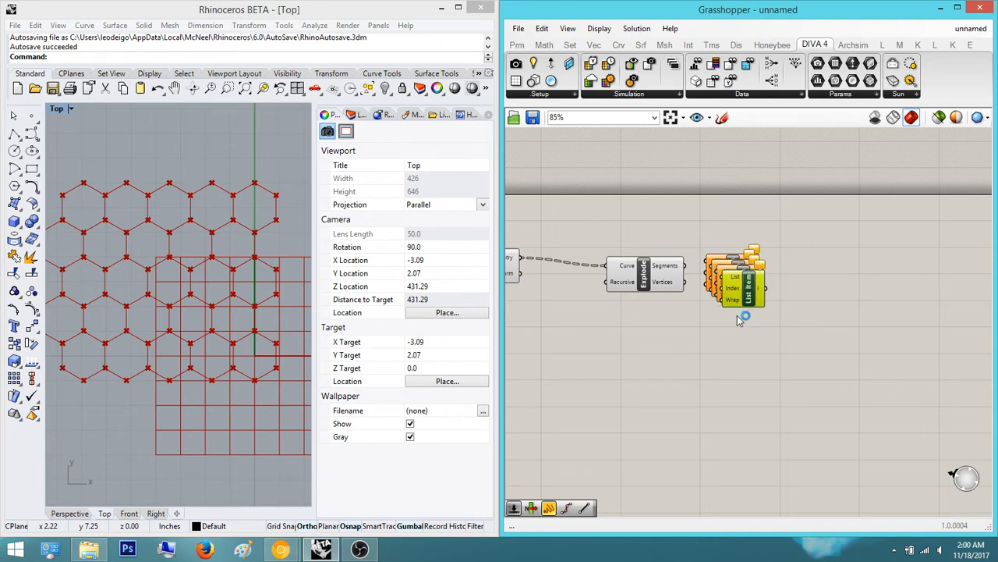
key(ctrl+v)
key(ctrl+v)
Step: Spread the six stacked List Item components into a vertical column beside and below the Explode component
drag(751, 299, 751, 428)
scroll(739, 269, down, 3)
drag(738, 257, 747, 421)
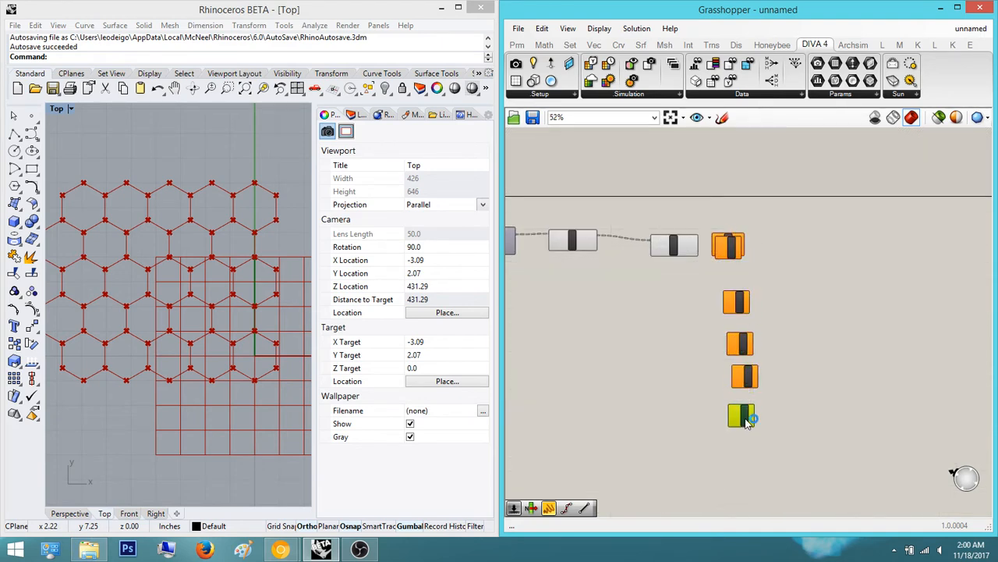
click(784, 318)
drag(730, 245, 759, 462)
click(804, 311)
right_drag(790, 270, 811, 269)
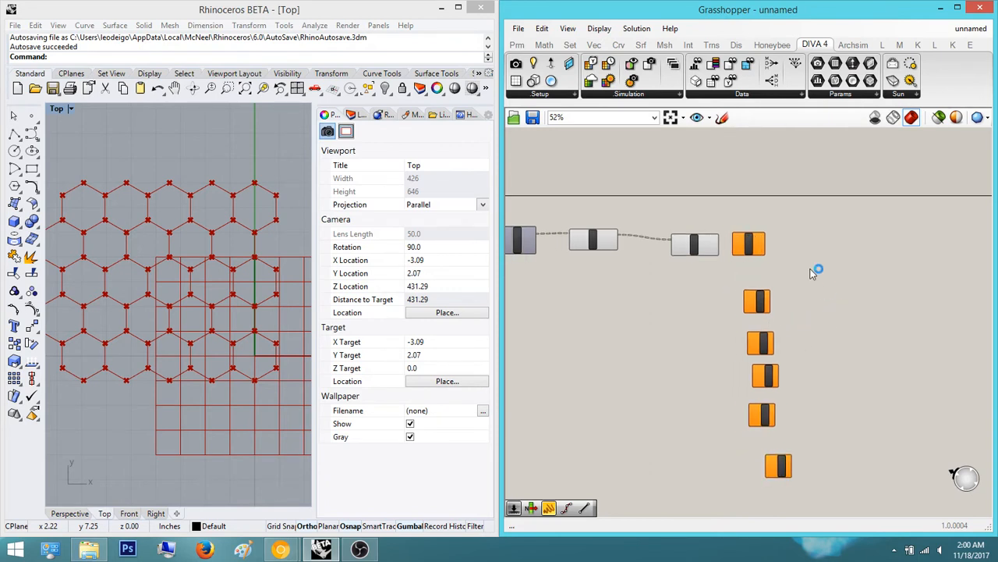
Step: Connect Explode's Vertices output to the List input of the uppermost List Item and adjust that component's position
scroll(772, 245, up, 4)
drag(739, 248, 751, 270)
scroll(690, 256, up, 2)
drag(691, 244, 625, 270)
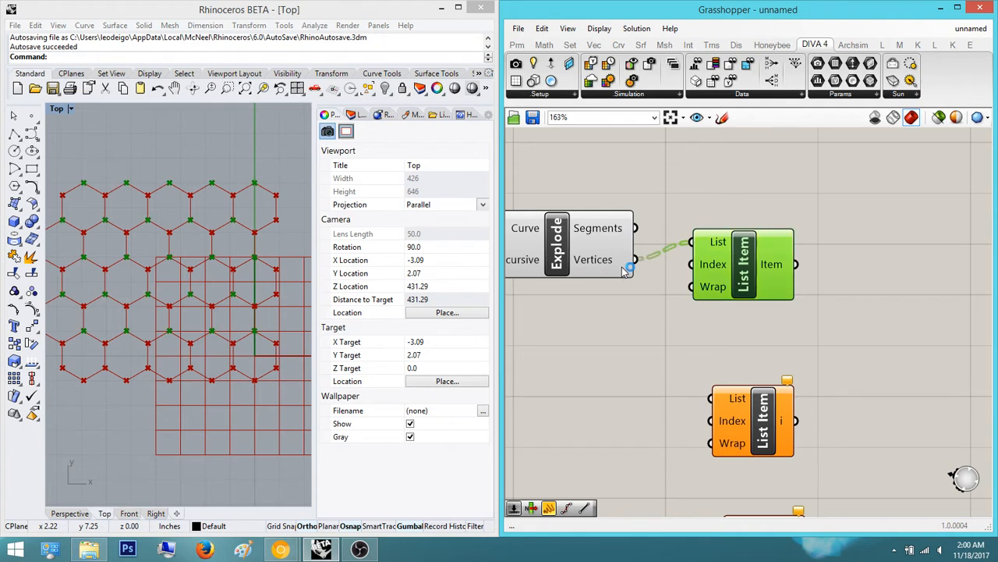
scroll(684, 344, down, 2)
right_drag(685, 340, 683, 249)
drag(699, 206, 703, 212)
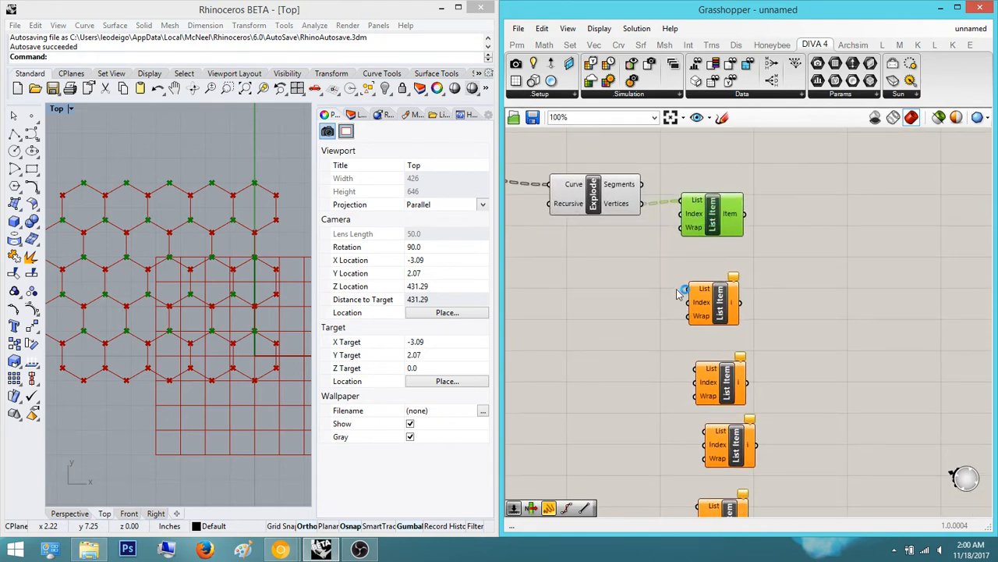
Step: Connect Explode's Vertices output to the List inputs of the five remaining List Item components
mouse_move(685, 289)
mouse_down()
mouse_move(647, 208)
mouse_move(648, 245)
mouse_move(660, 208)
mouse_move(671, 269)
mouse_move(690, 289)
mouse_up()
drag(694, 368, 642, 203)
scroll(681, 275, down, 2)
scroll(704, 452, up, 2)
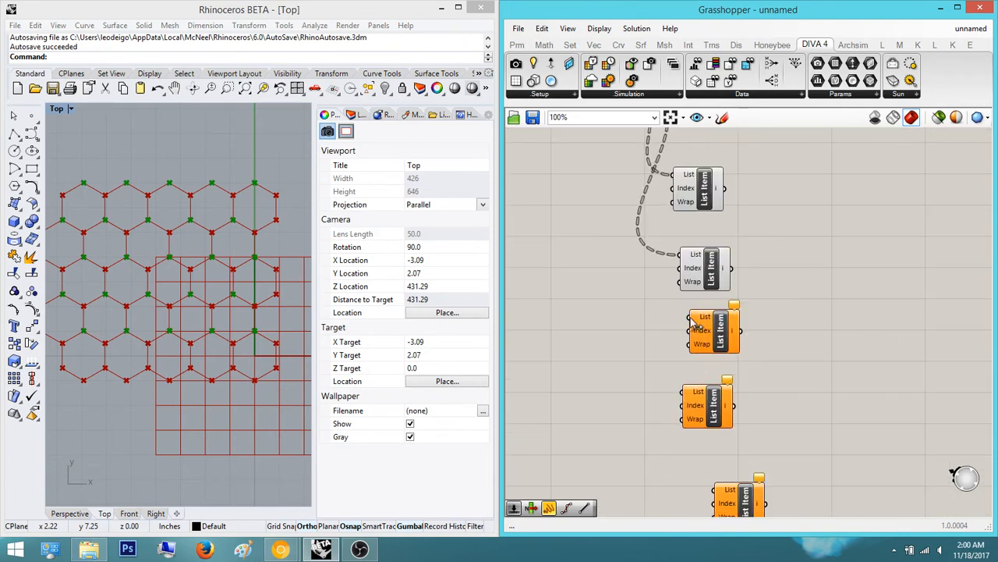
scroll(650, 276, down, 5)
drag(691, 318, 640, 194)
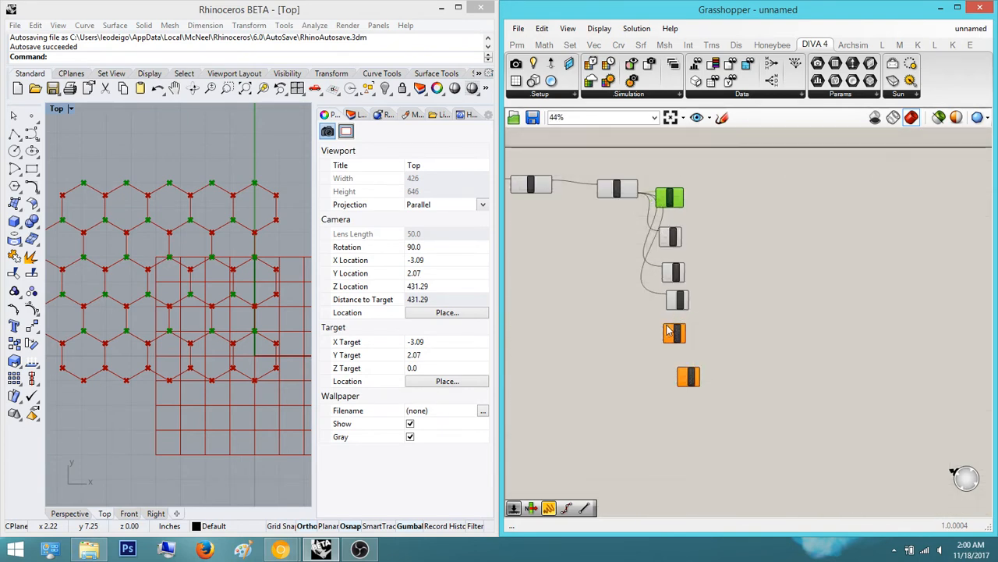
drag(668, 331, 648, 171)
scroll(649, 324, up, 3)
scroll(676, 333, down, 3)
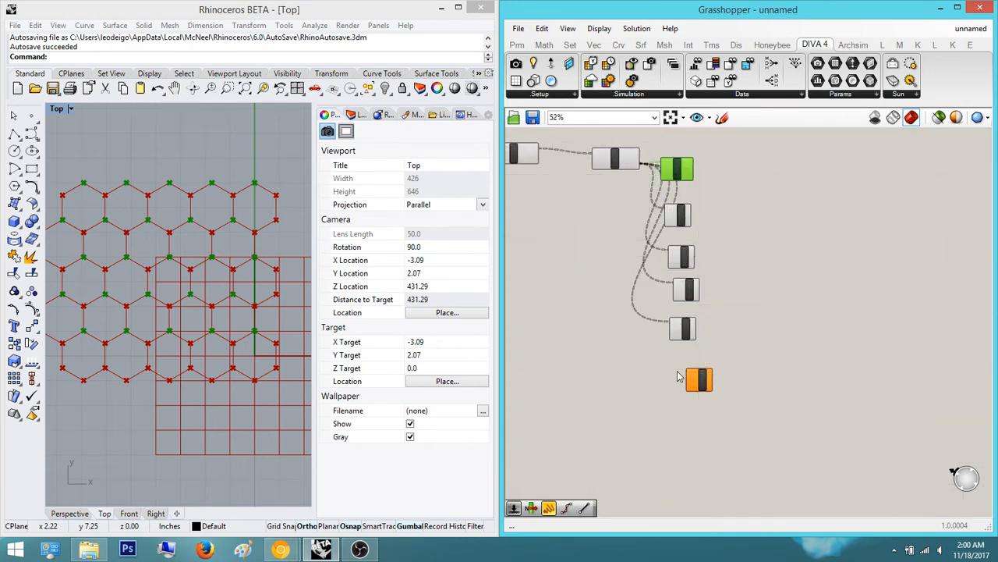
drag(678, 376, 641, 192)
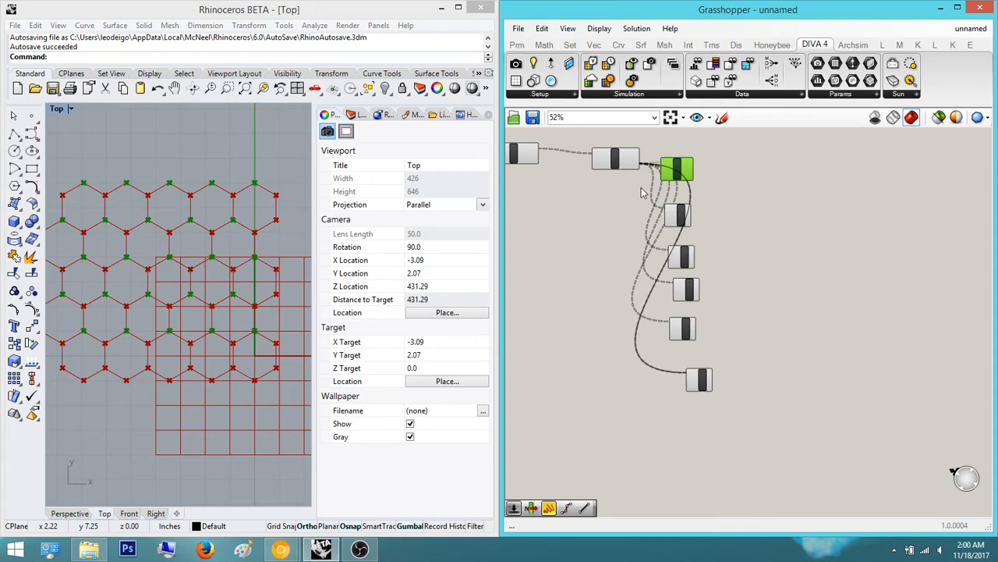
Step: Select all six List Item components and align them on a common vertical centre line
drag(778, 404, 700, 166)
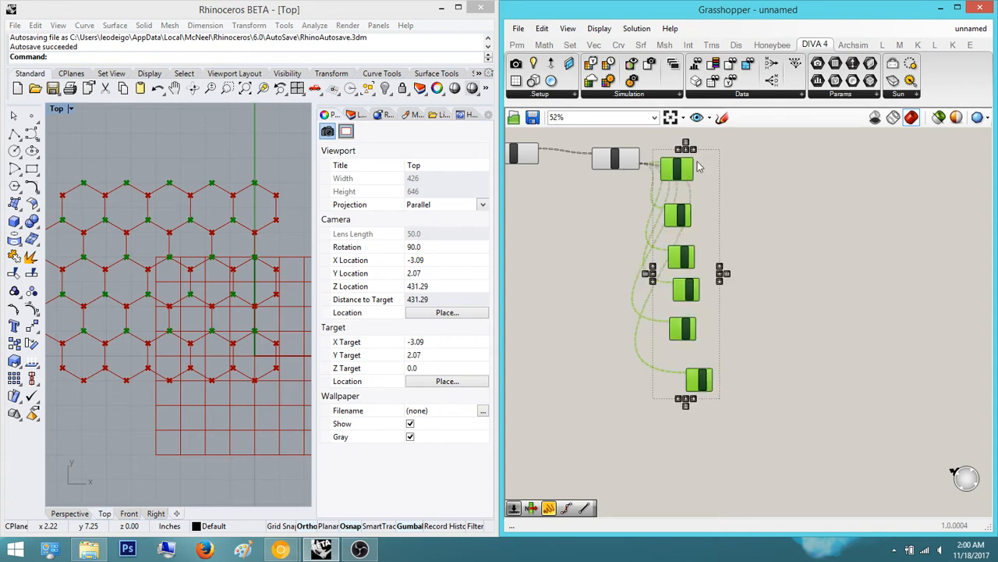
click(686, 149)
click(747, 210)
Step: Add a number slider with value 0 and connect it to the Index input of the uppermost List Item
scroll(652, 195, up, 5)
right_drag(657, 226, 649, 299)
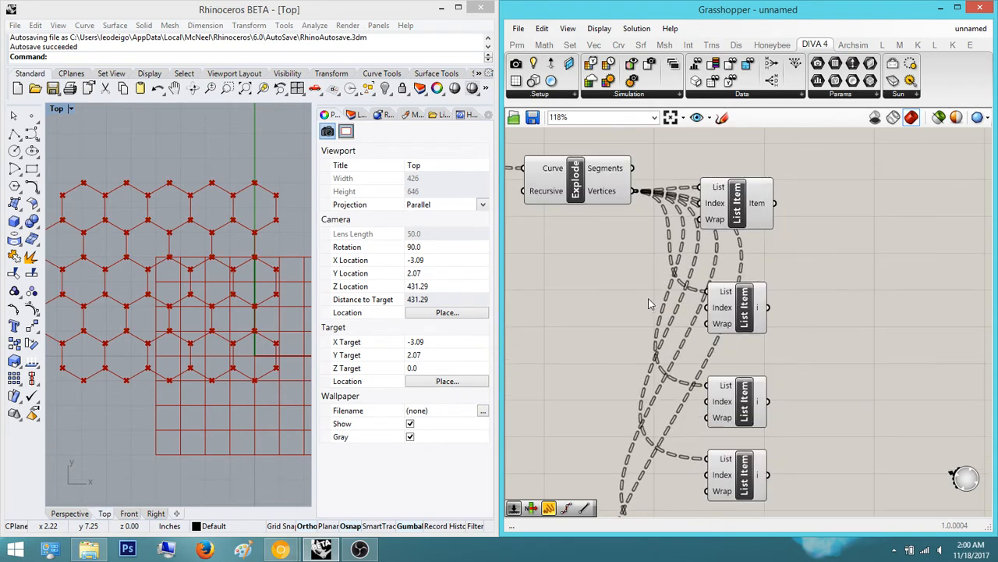
double_click(649, 301)
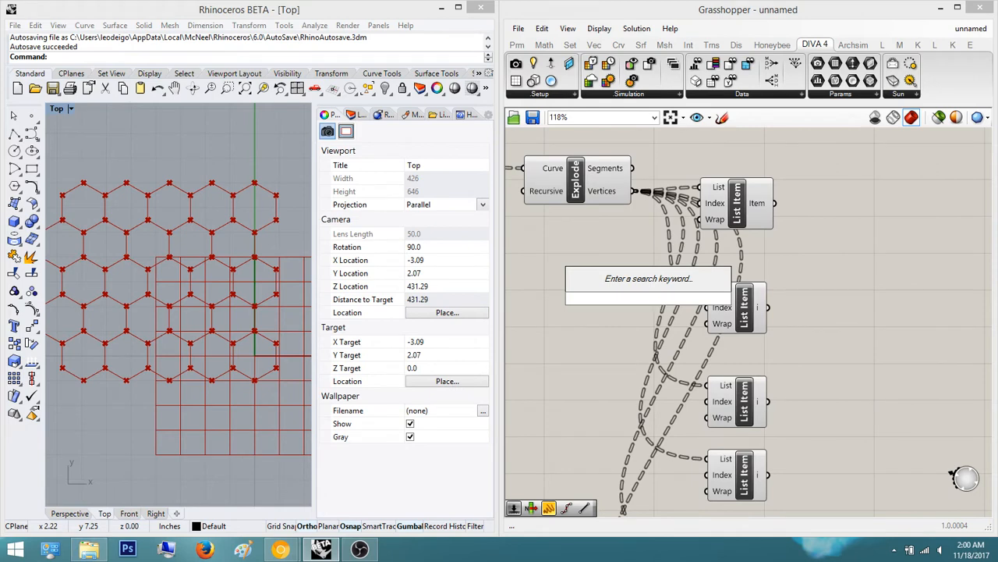
text(0)
key(Return)
scroll(647, 307, down, 2)
click(655, 297)
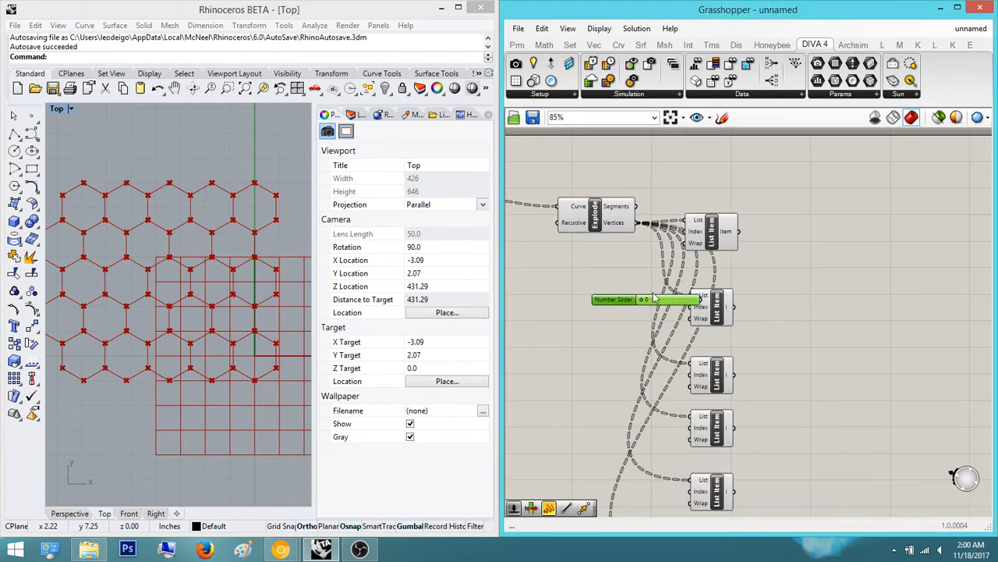
mouse_move(654, 297)
mouse_down()
mouse_move(555, 281)
mouse_move(716, 214)
mouse_up()
scroll(603, 275, up, 2)
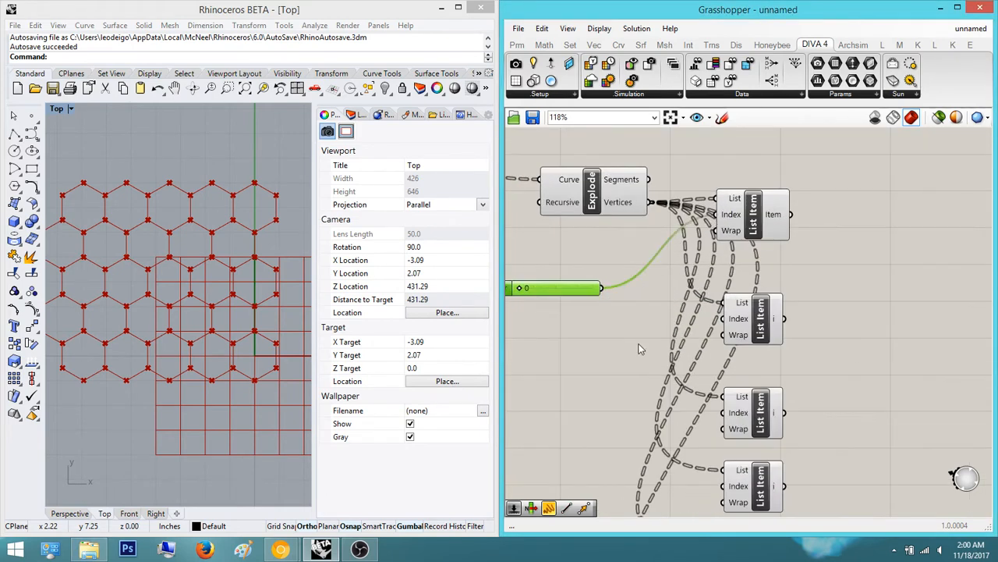
Step: Add three number sliders with values 1, 2 and 3 in the space beside the List Item column
right_drag(638, 349, 671, 312)
double_click(618, 371)
text(1)
key(Return)
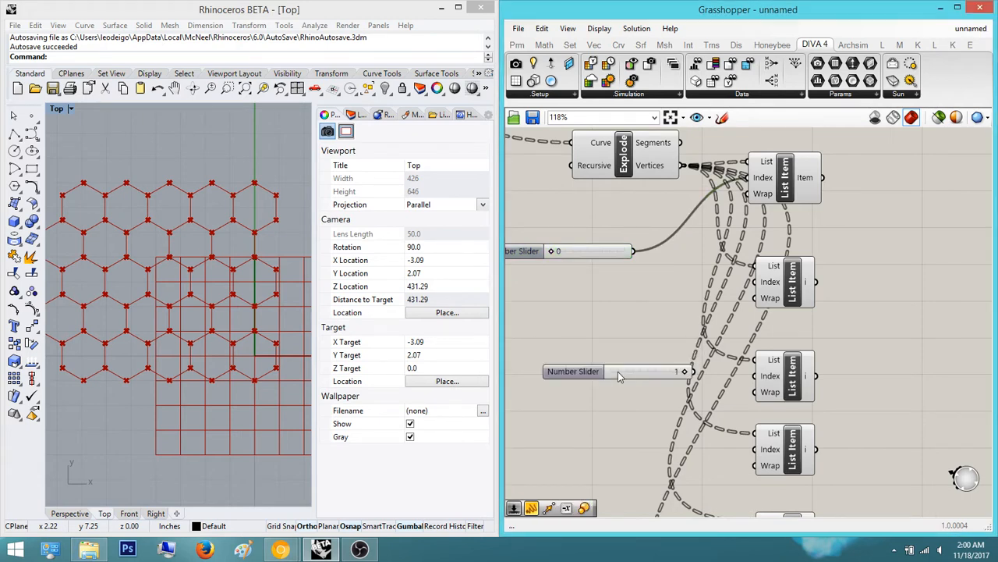
double_click(621, 434)
text(2)
key(Return)
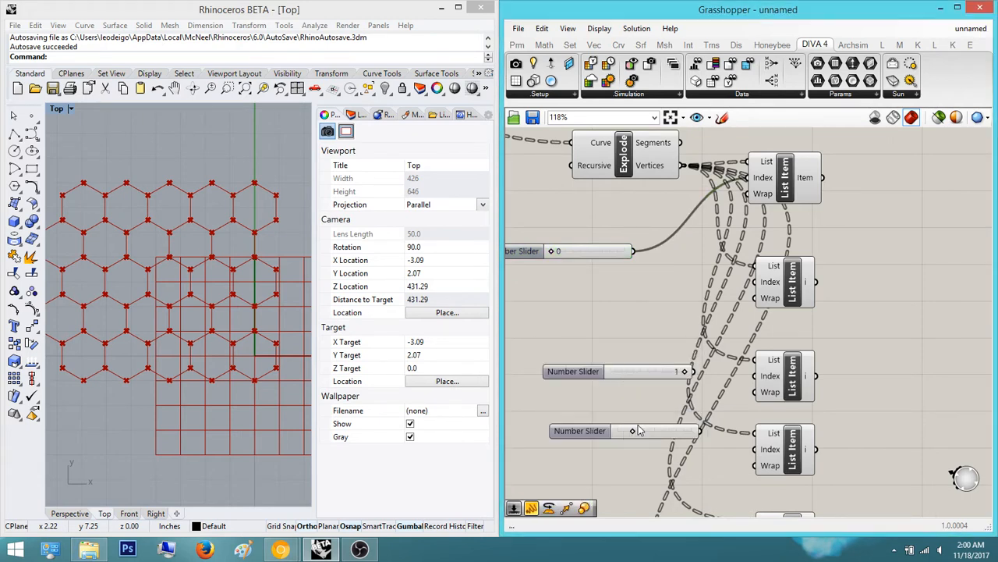
double_click(645, 404)
text(3)
key(Return)
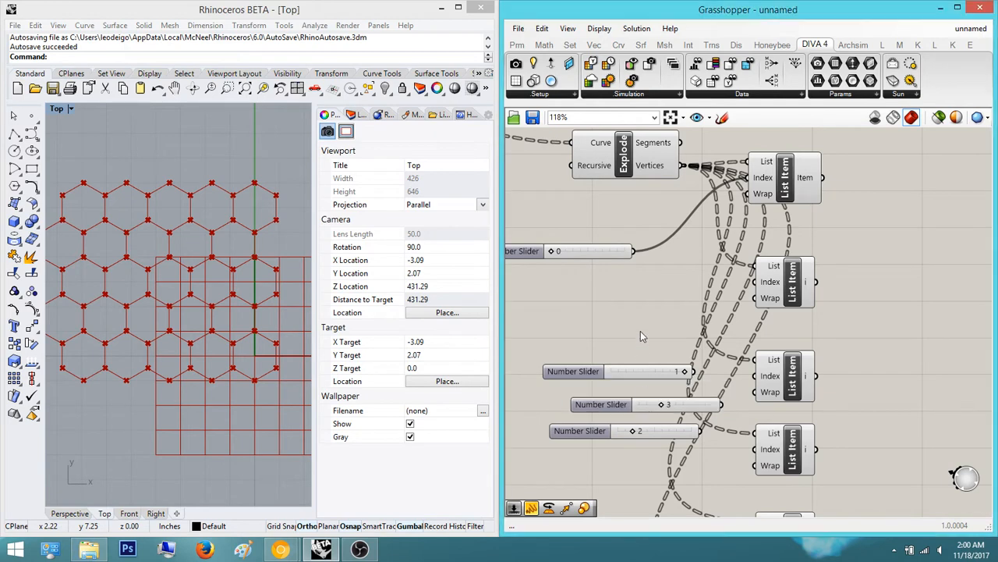
Step: Add two more number sliders with values 4 and 5 above the existing unconnected sliders
double_click(644, 310)
text(4)
key(Return)
double_click(638, 323)
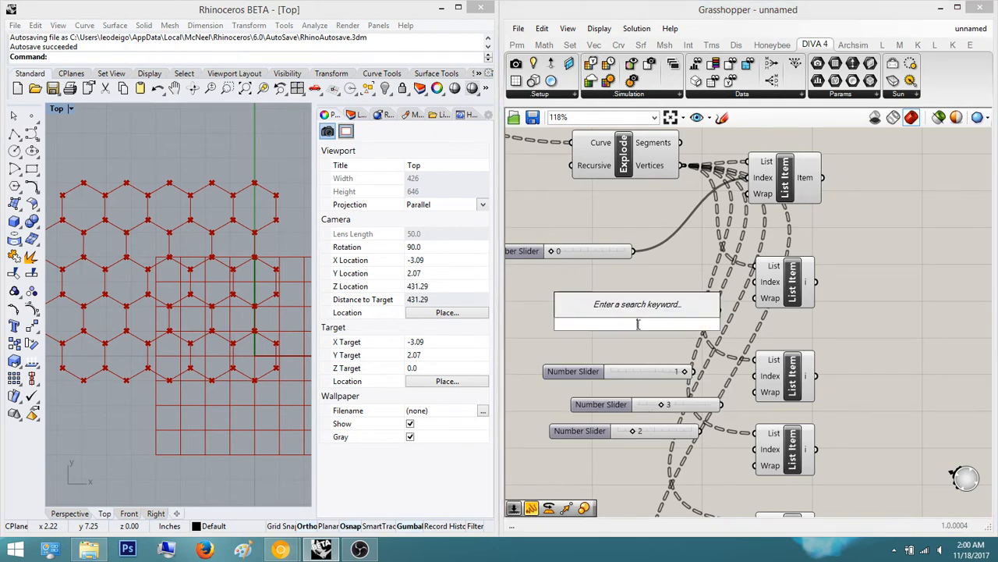
text(5)
key(Return)
Step: Spread out the number sliders, placing 5 lowest, 2 above it, and 1 directly below the 0 slider
scroll(640, 322, down, 2)
right_drag(635, 331, 620, 281)
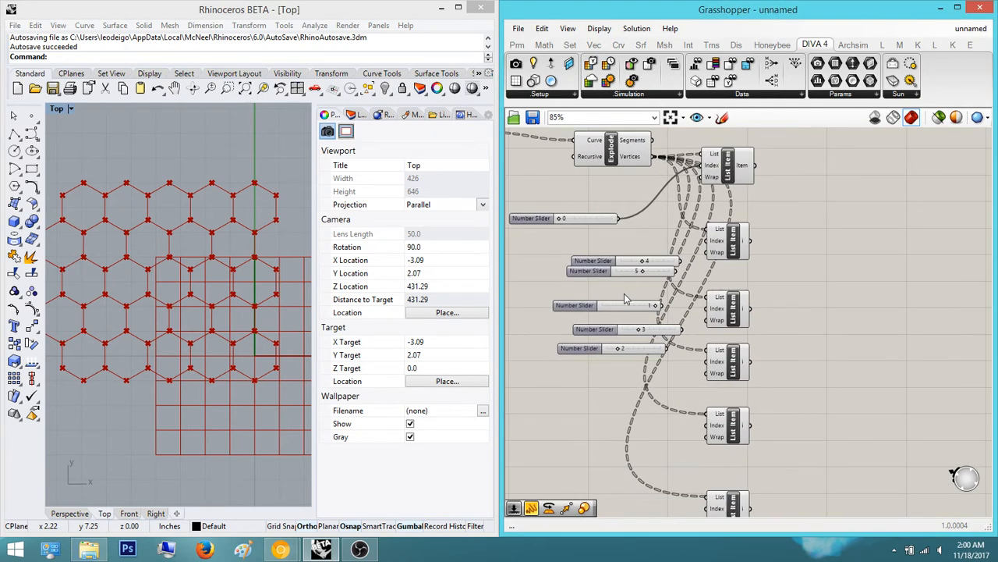
drag(625, 272, 612, 460)
right_drag(613, 449, 618, 375)
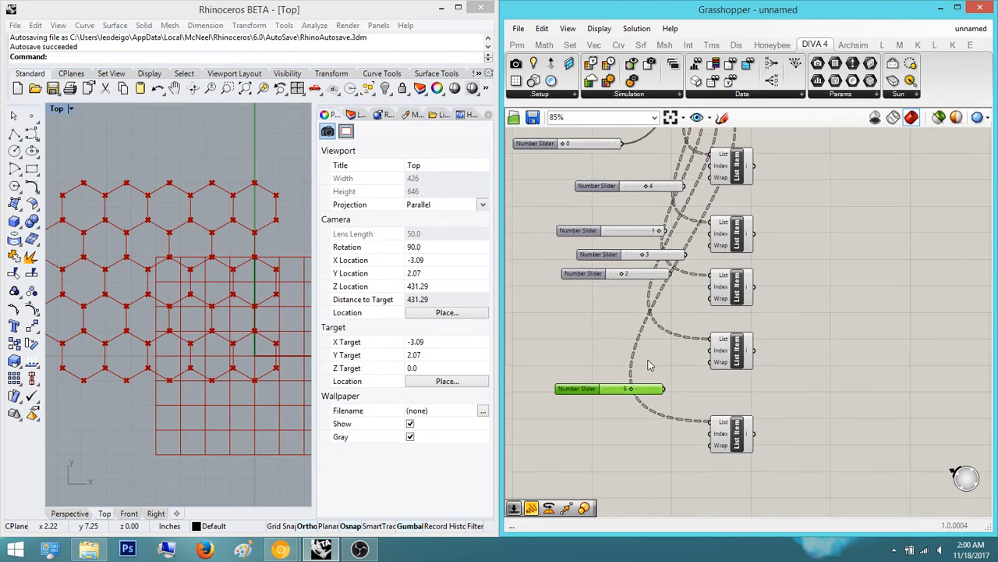
drag(655, 281, 638, 334)
right_drag(642, 134, 671, 238)
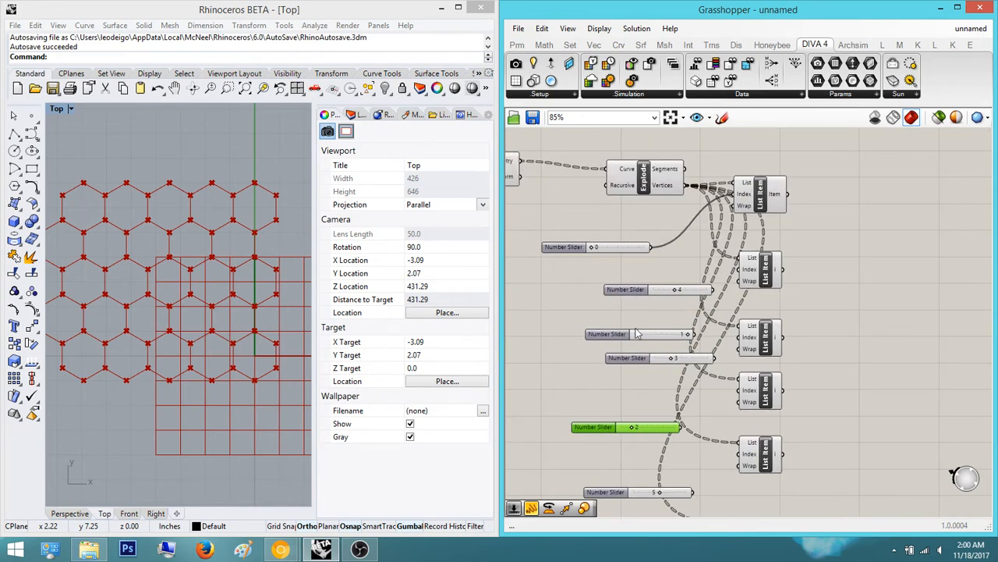
drag(638, 334, 615, 334)
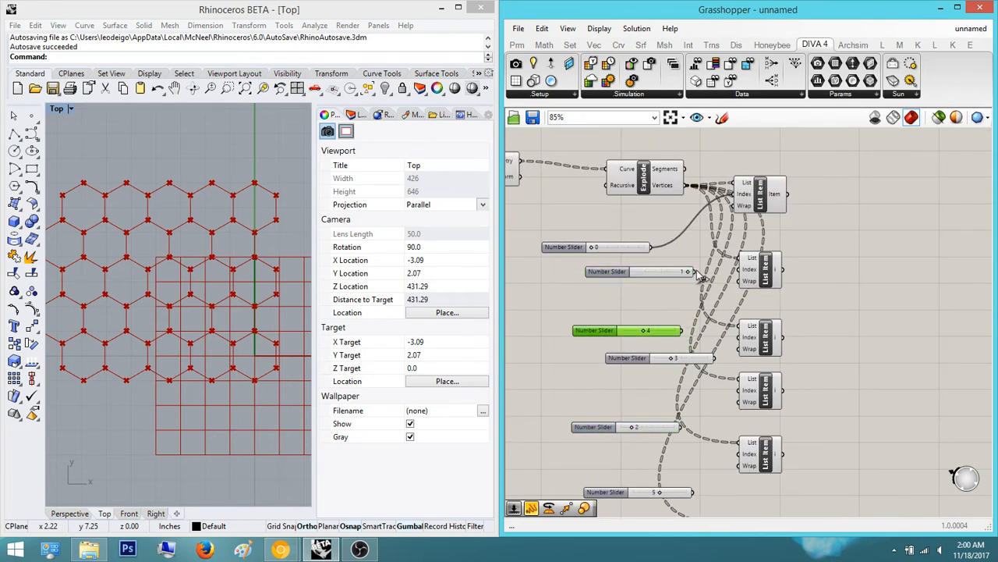
Step: Connect sliders 1, 2, 3 and 4 to the Index inputs of the second through fifth List Item components
drag(694, 271, 742, 273)
drag(681, 427, 727, 378)
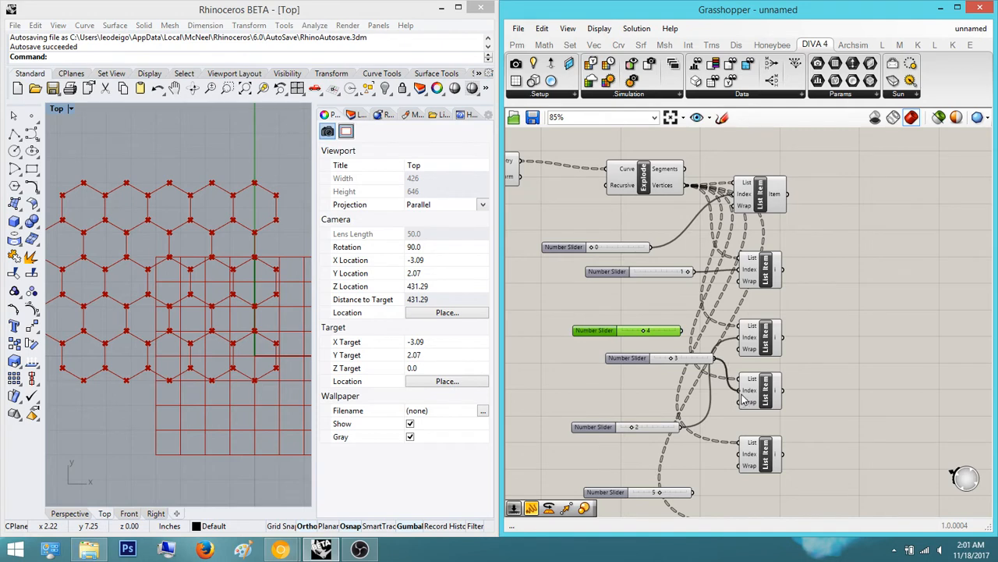
drag(697, 347, 745, 457)
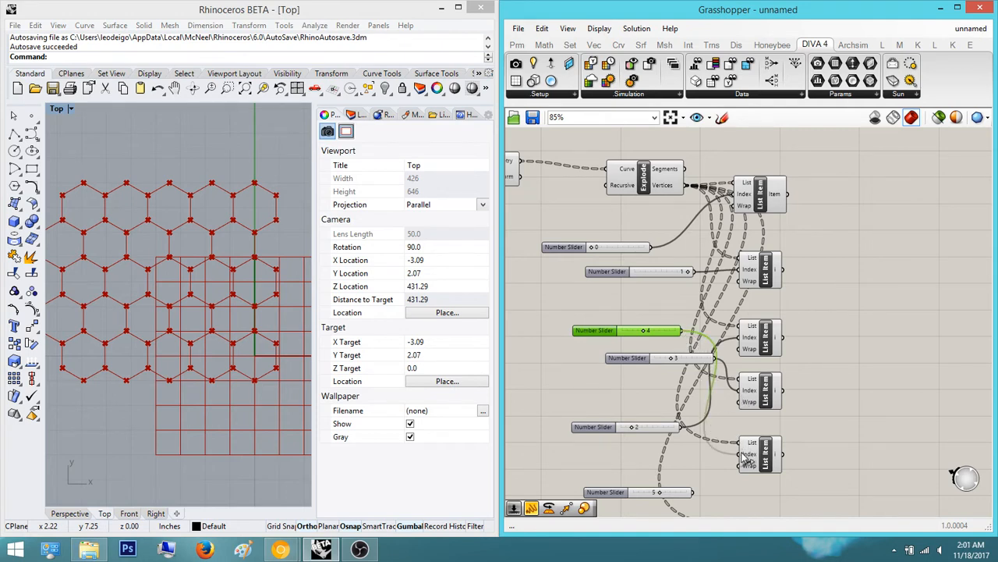
Step: Stack sliders 2, 3 and 4 in numerical order and place them beside their List Item components
drag(624, 357, 589, 446)
drag(619, 329, 644, 462)
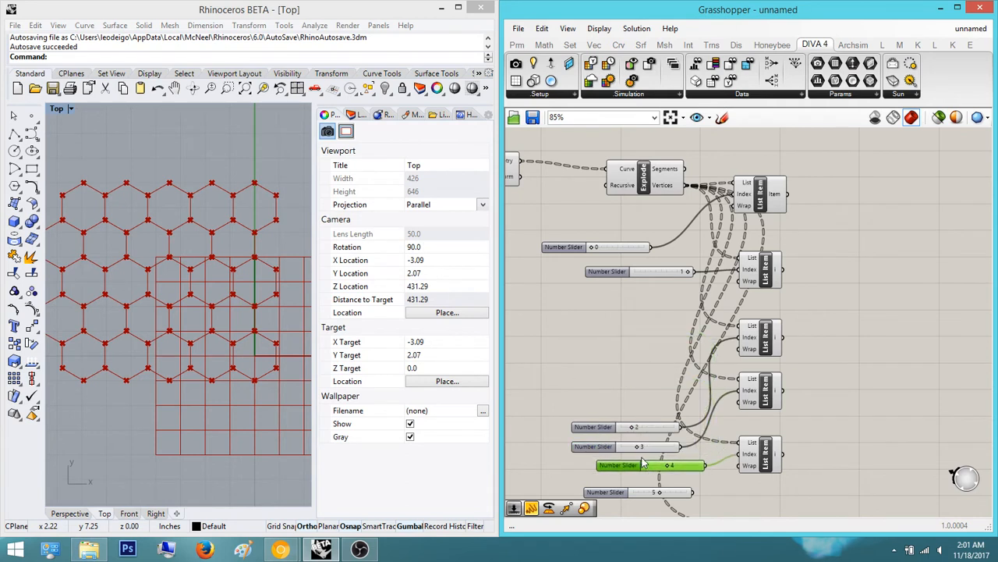
drag(701, 482, 566, 407)
drag(651, 465, 651, 361)
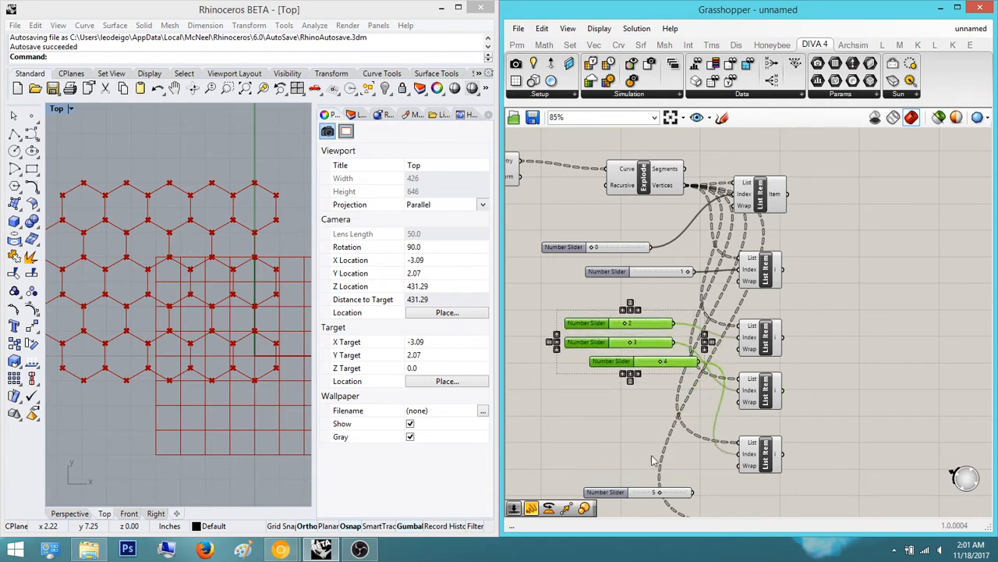
click(661, 505)
right_drag(694, 424, 708, 388)
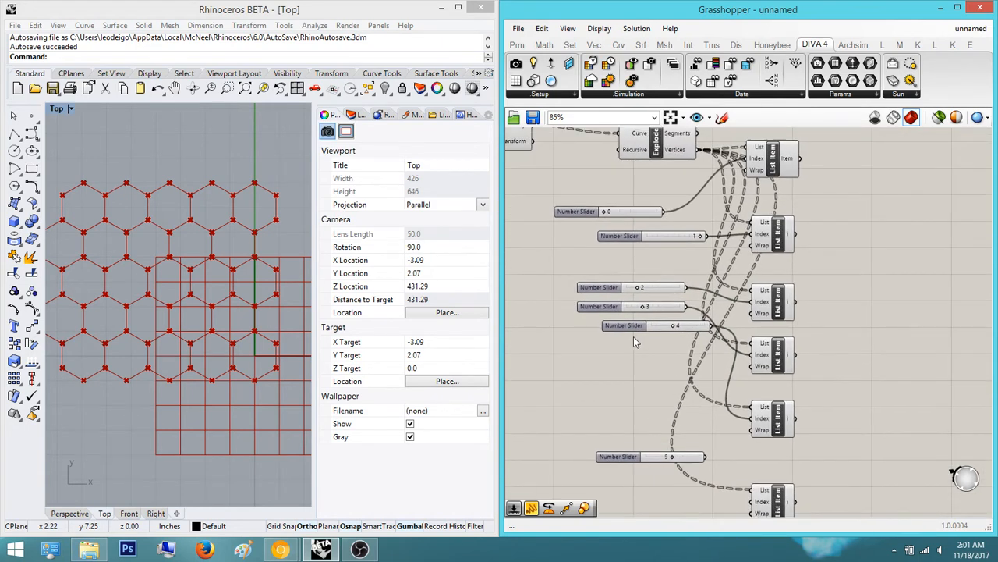
mouse_move(630, 332)
mouse_down()
mouse_move(601, 342)
mouse_move(615, 341)
mouse_up()
Step: Select the upper five List Item components one by one to check the vertices they pick in the Top viewport
scroll(696, 372, down, 2)
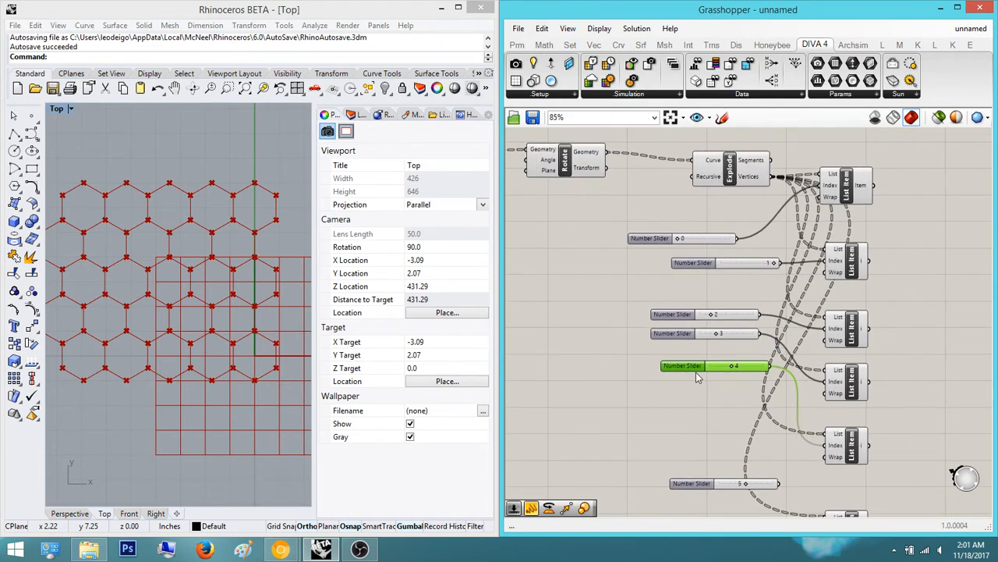
right_drag(695, 372, 595, 427)
click(767, 219)
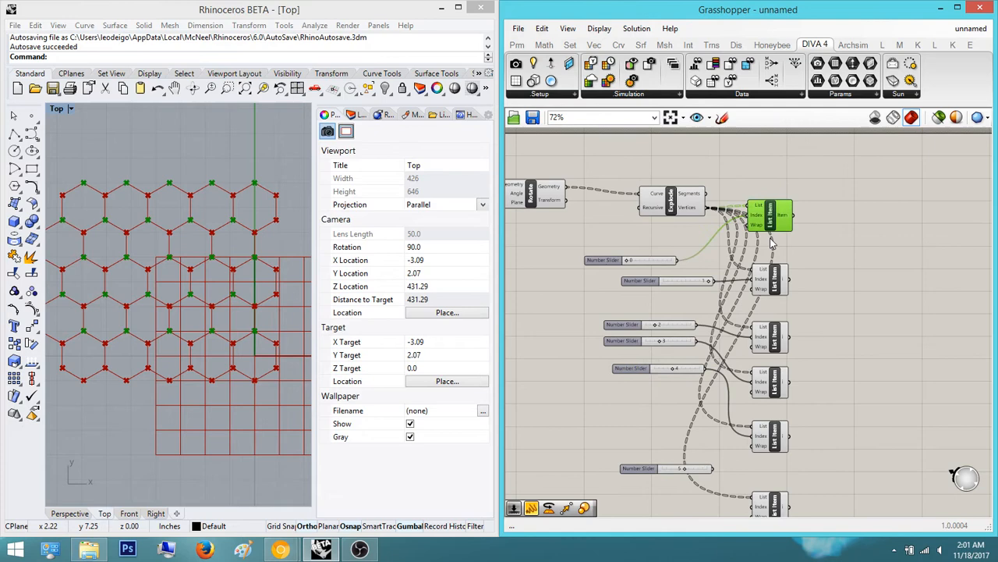
click(773, 279)
click(773, 341)
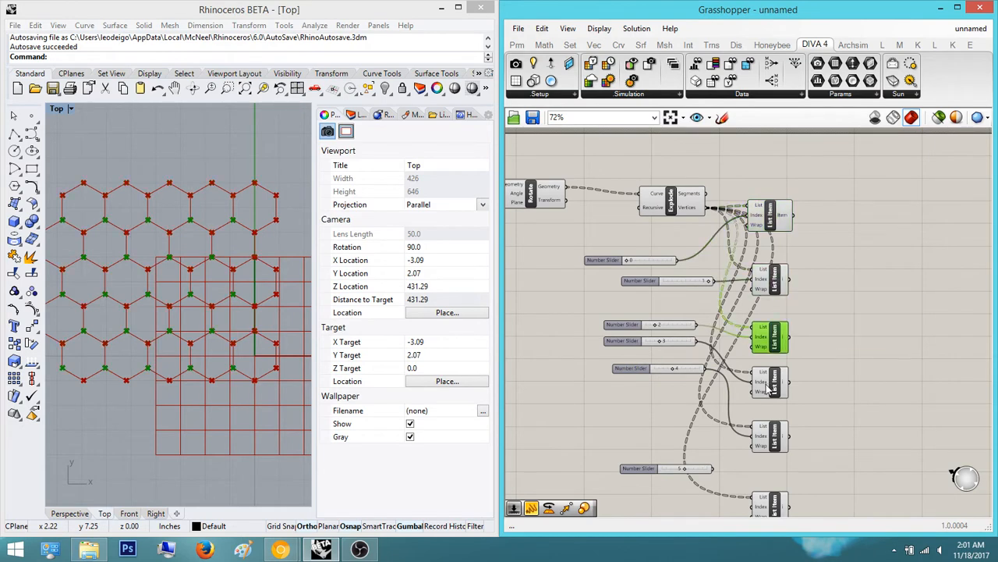
click(773, 383)
click(773, 433)
Step: Connect slider 5 to the Index input of the lowest List Item
right_drag(723, 487, 719, 386)
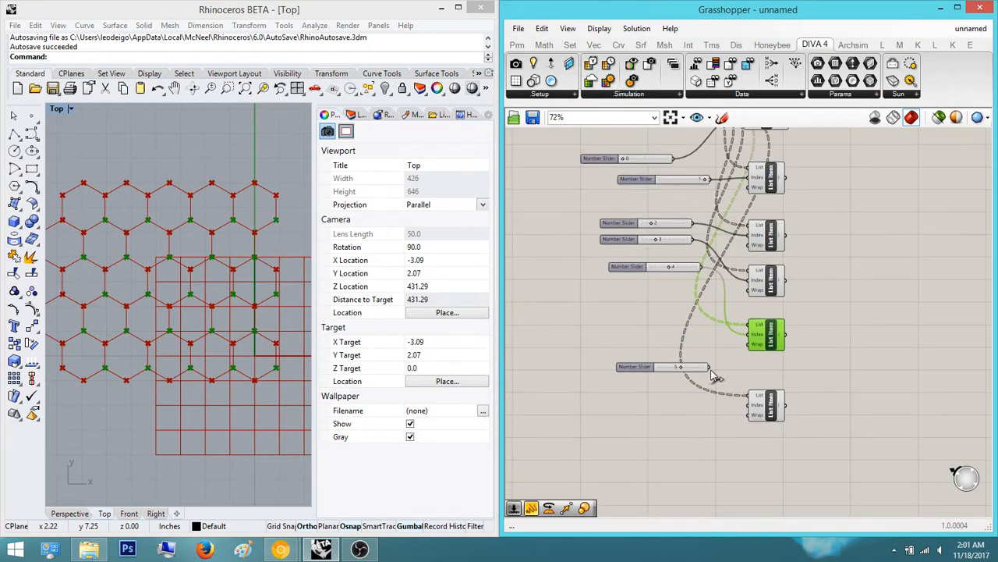
click(829, 362)
scroll(815, 373, down, 3)
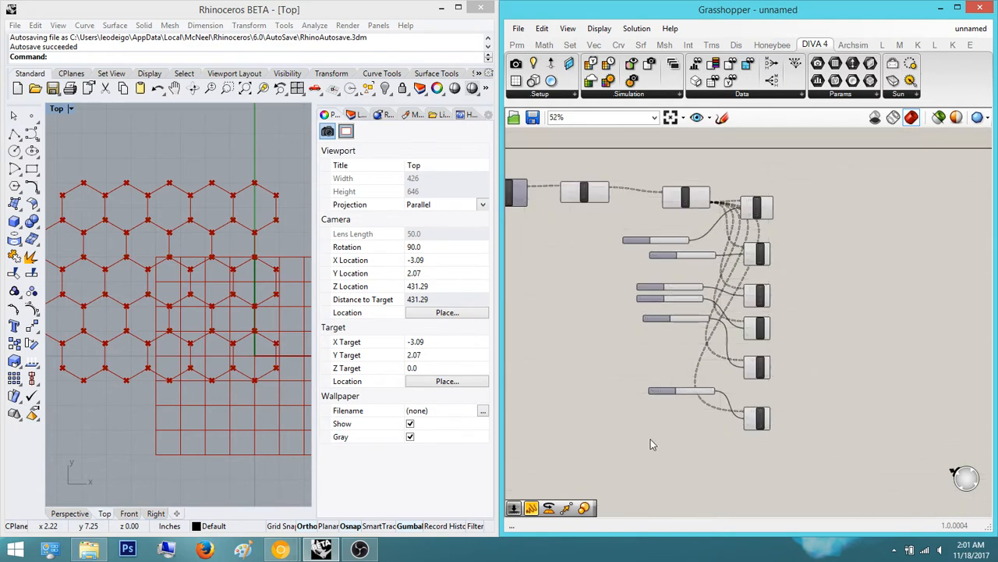
Step: Select all six number sliders and align them in one vertical column
drag(685, 431, 610, 193)
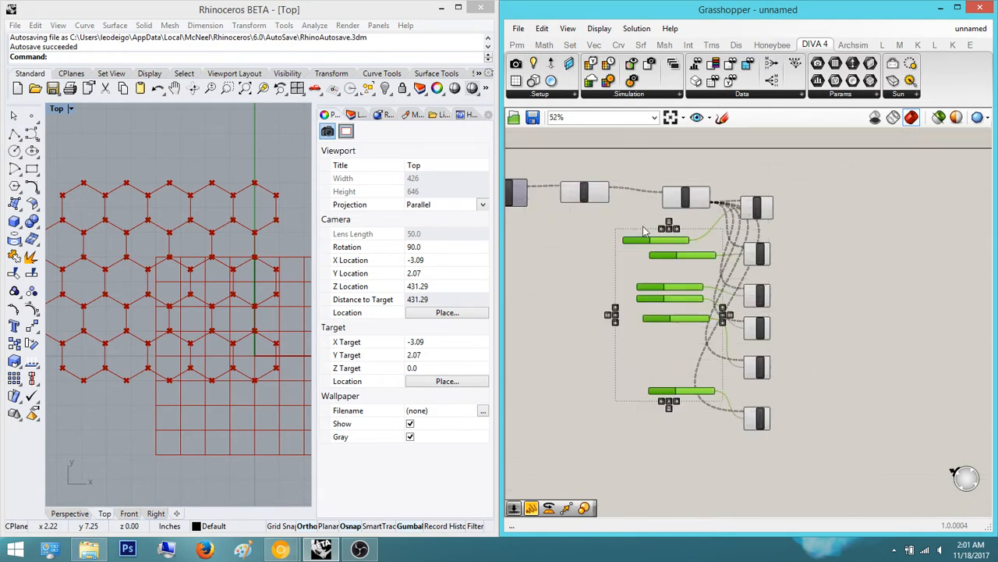
click(782, 239)
Step: Examine which hexagon vertex each index from 0 to 5 extracts by highlighting the List Item components in turn
scroll(755, 289, up, 4)
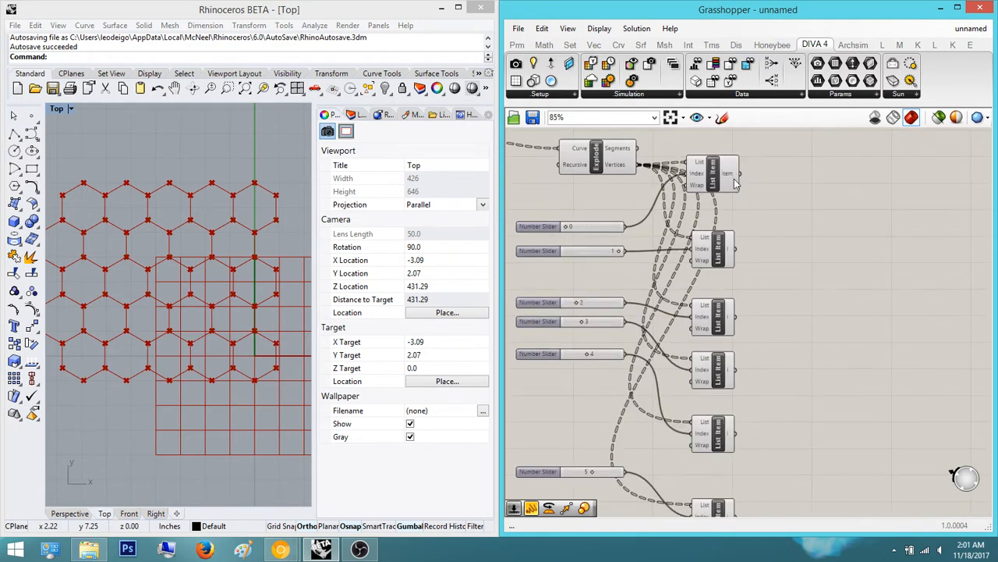
click(715, 169)
click(717, 242)
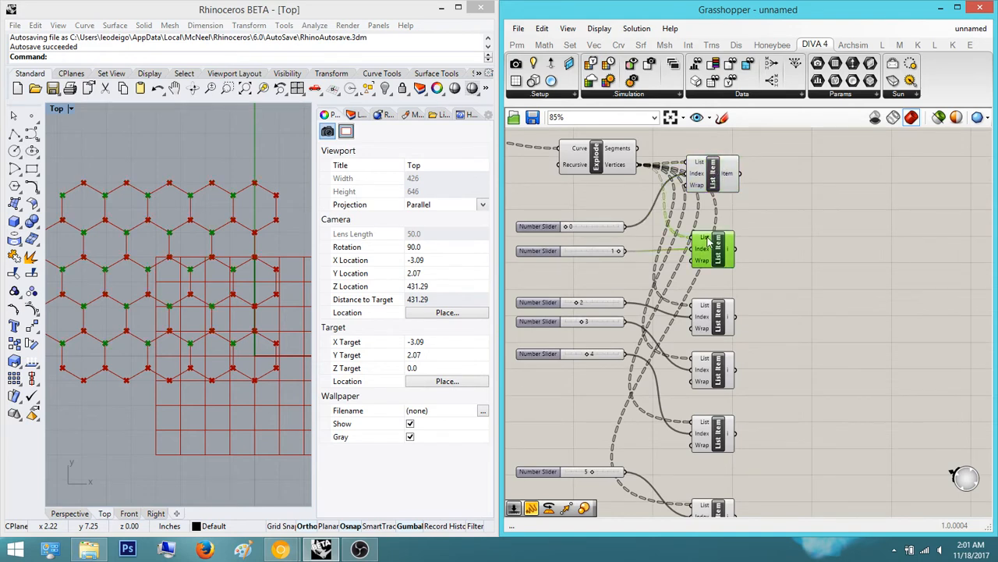
click(716, 311)
click(721, 377)
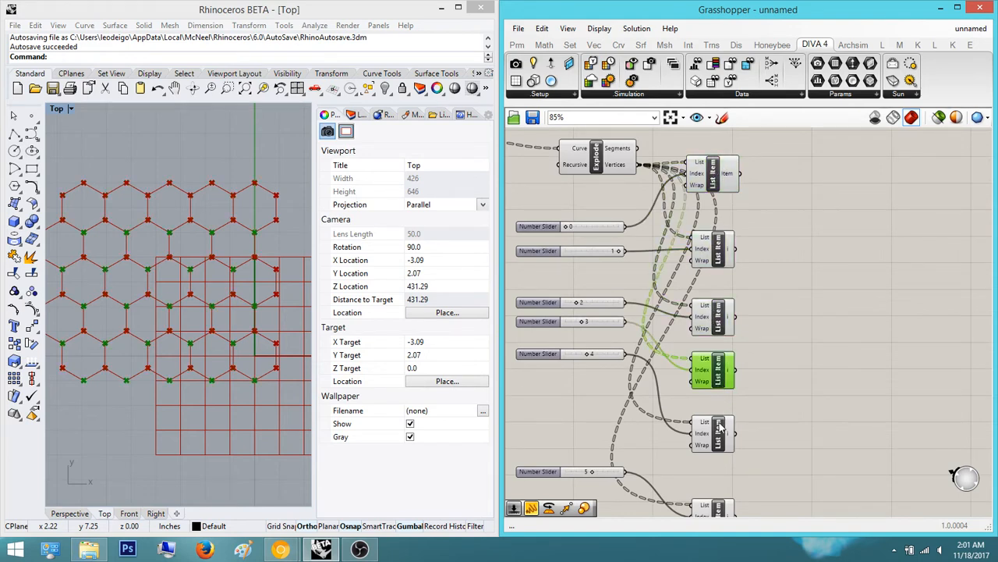
click(720, 427)
right_drag(720, 428, 727, 298)
click(718, 392)
right_drag(808, 145, 764, 325)
scroll(775, 258, down, 1)
click(777, 243)
click(699, 205)
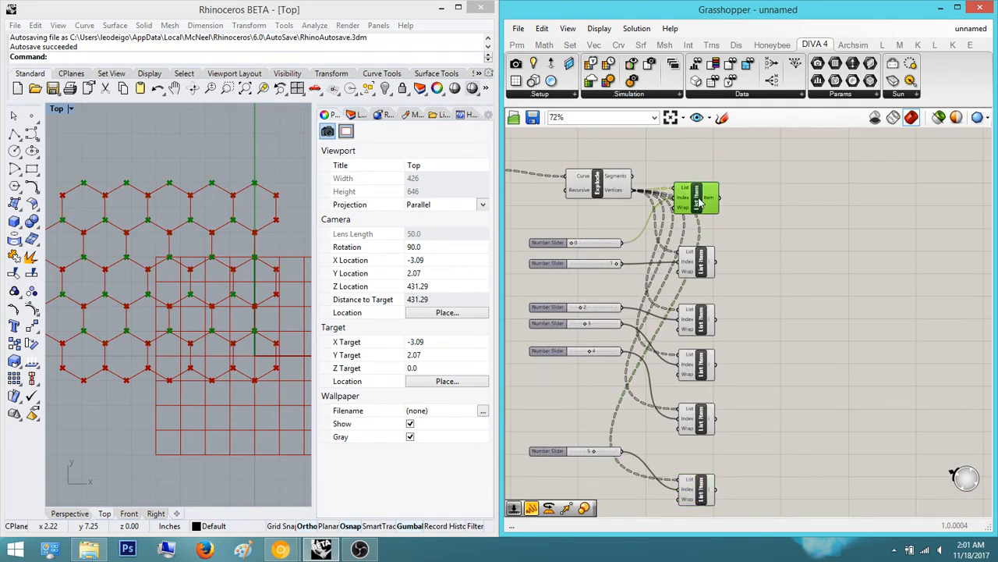
click(702, 316)
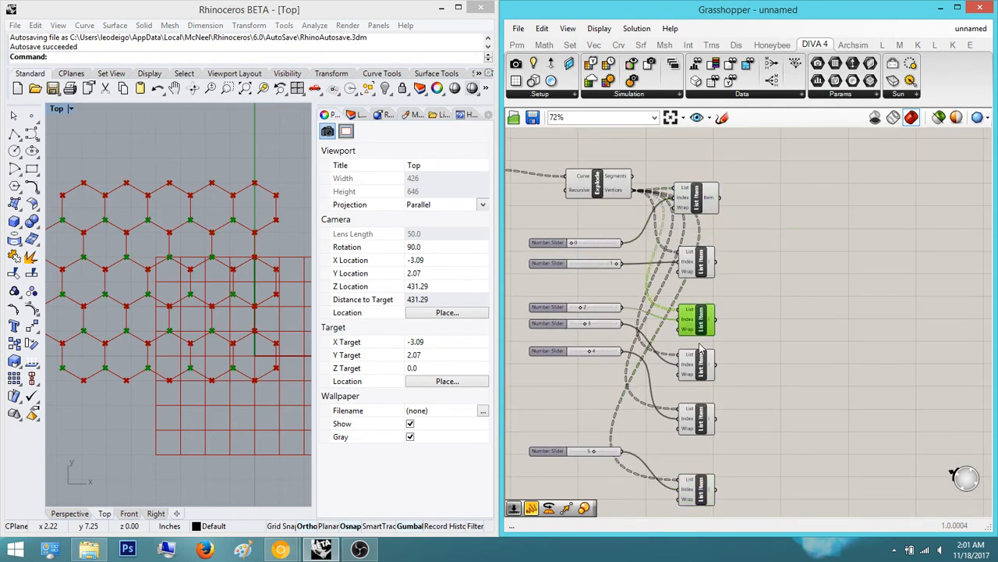
click(701, 360)
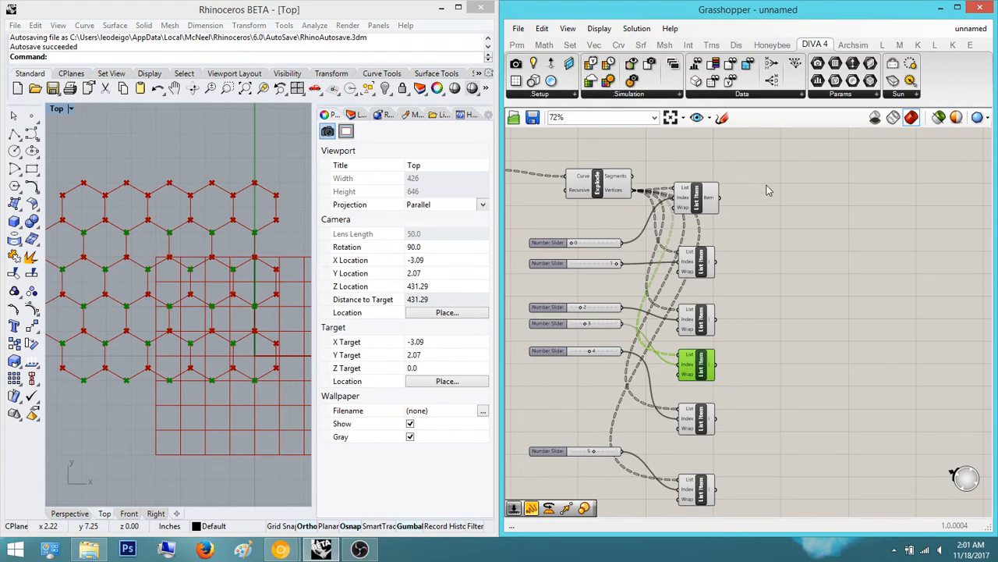
Step: Add a Line component and connect the index 0 List Item to its Start Point and the index 3 List Item to its End Point
double_click(835, 224)
text(line)
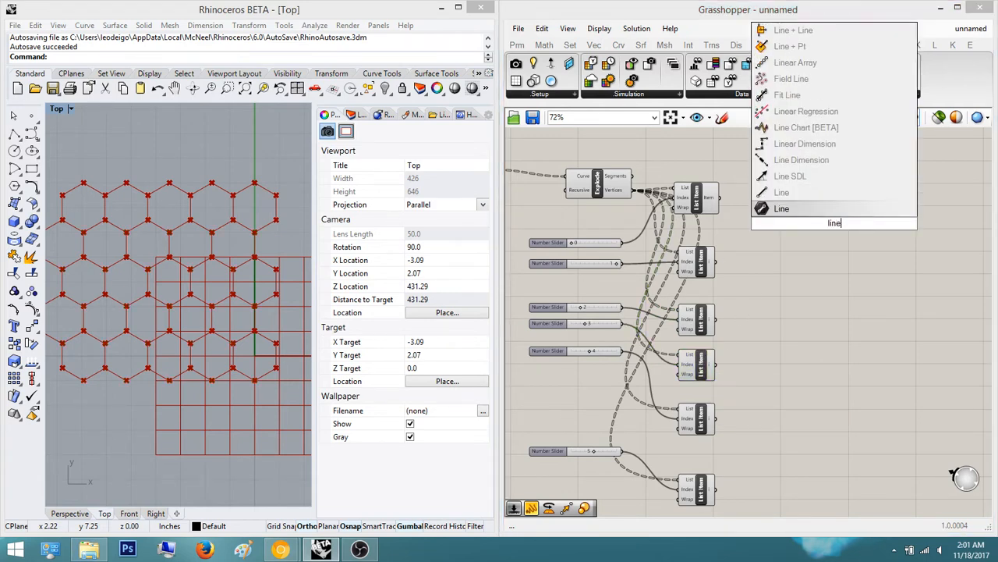
key(Return)
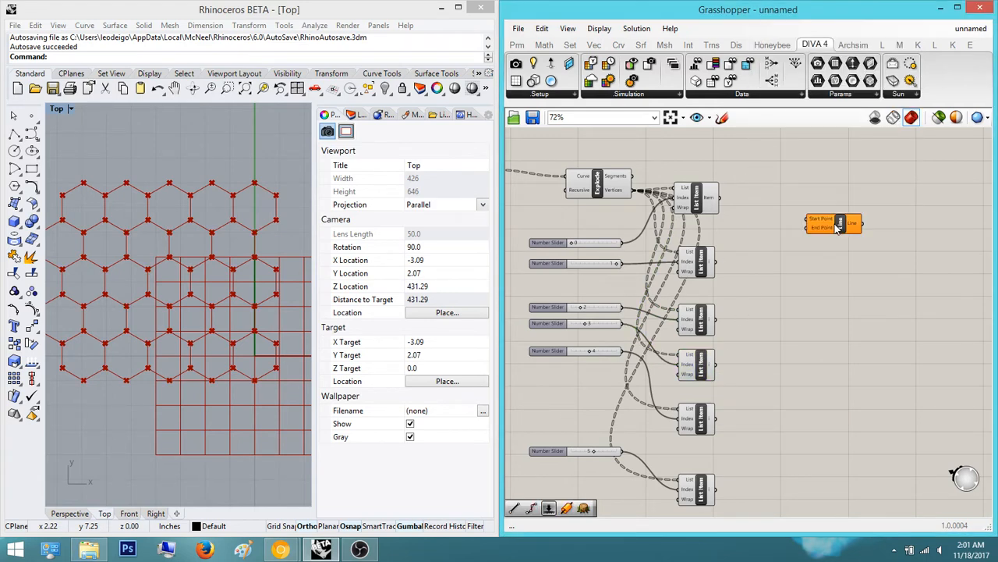
click(699, 196)
click(701, 267)
click(703, 320)
click(707, 371)
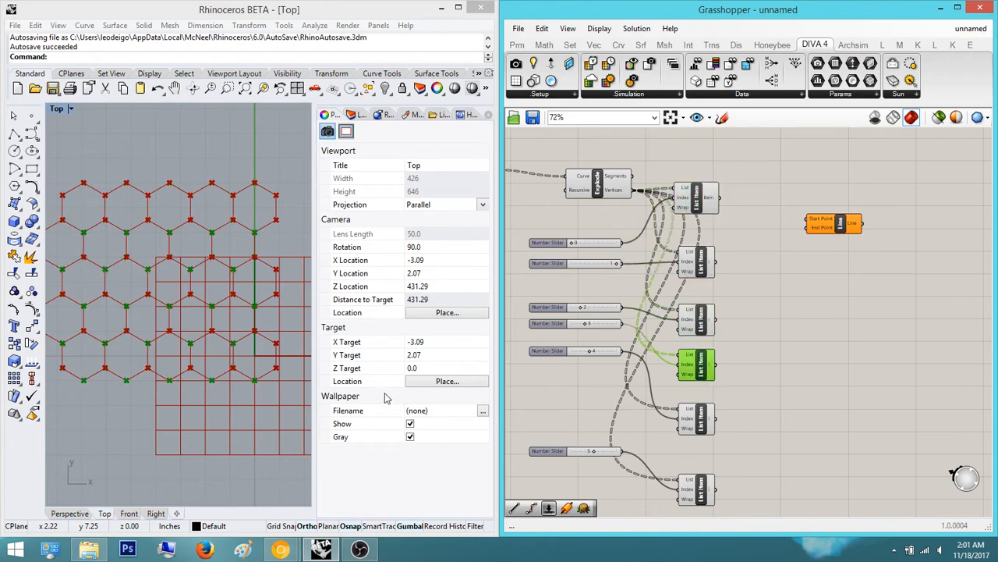
drag(807, 227, 716, 364)
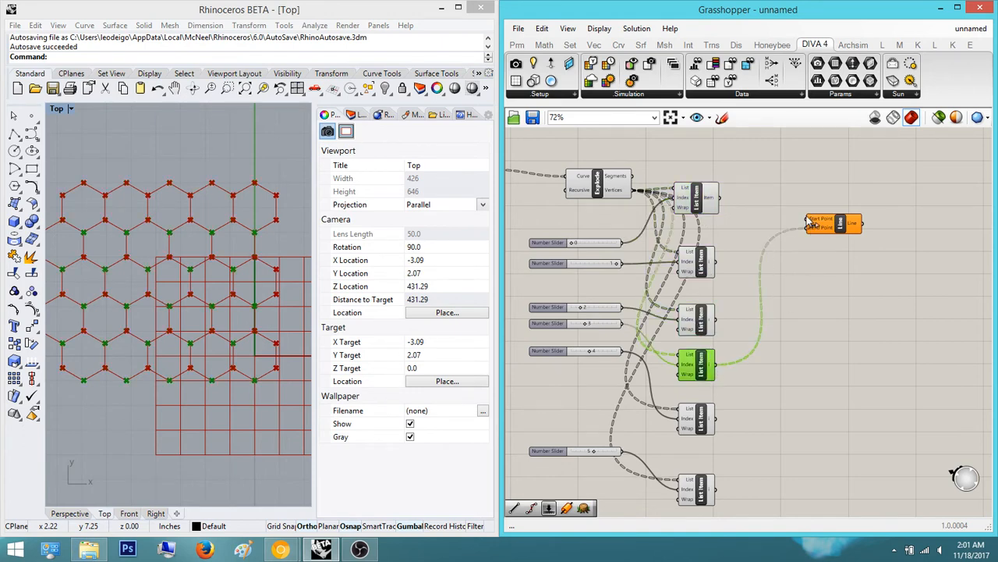
drag(807, 219, 719, 198)
click(868, 180)
Step: Examine the index 0 and index 3 vertices and the lines drawn between them across the hexagon grid in the Top viewport
click(697, 196)
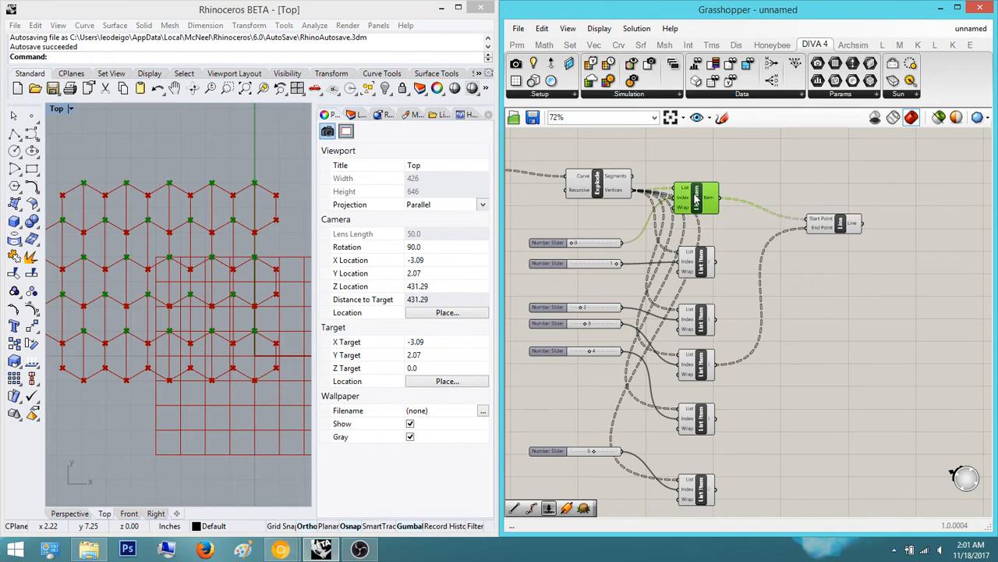
scroll(243, 296, up, 5)
scroll(243, 295, up, 1)
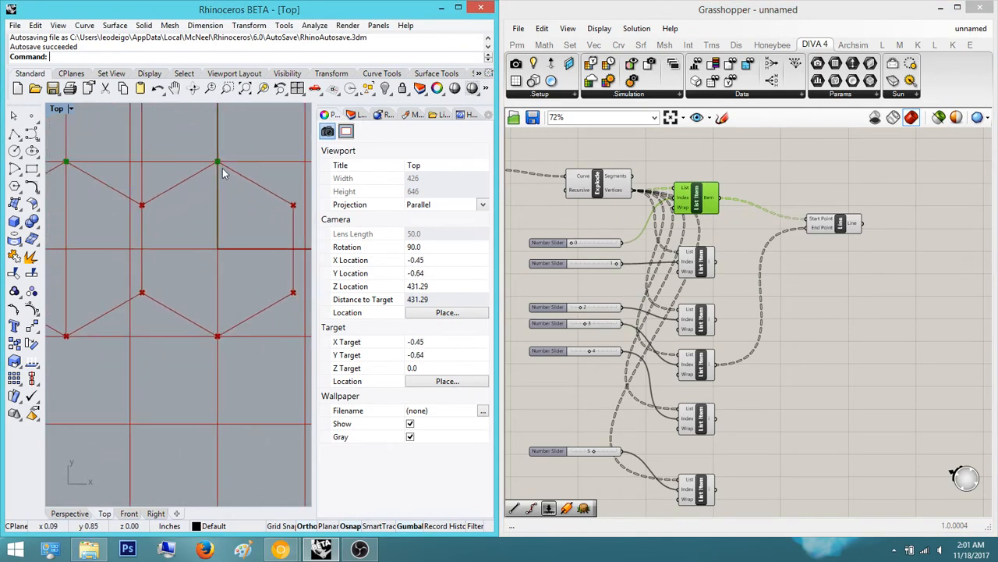
shift+click(702, 364)
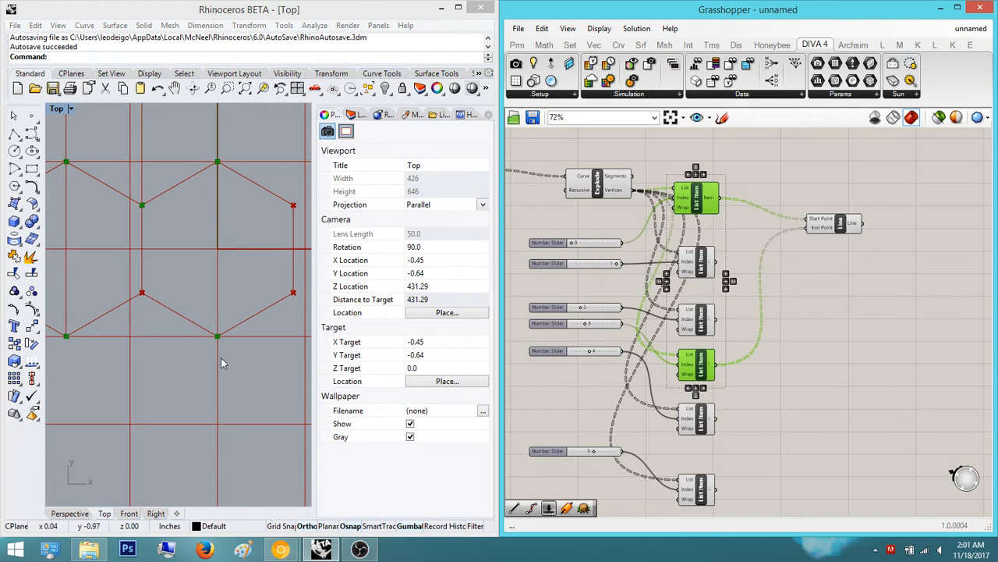
click(890, 311)
right_drag(891, 311, 751, 350)
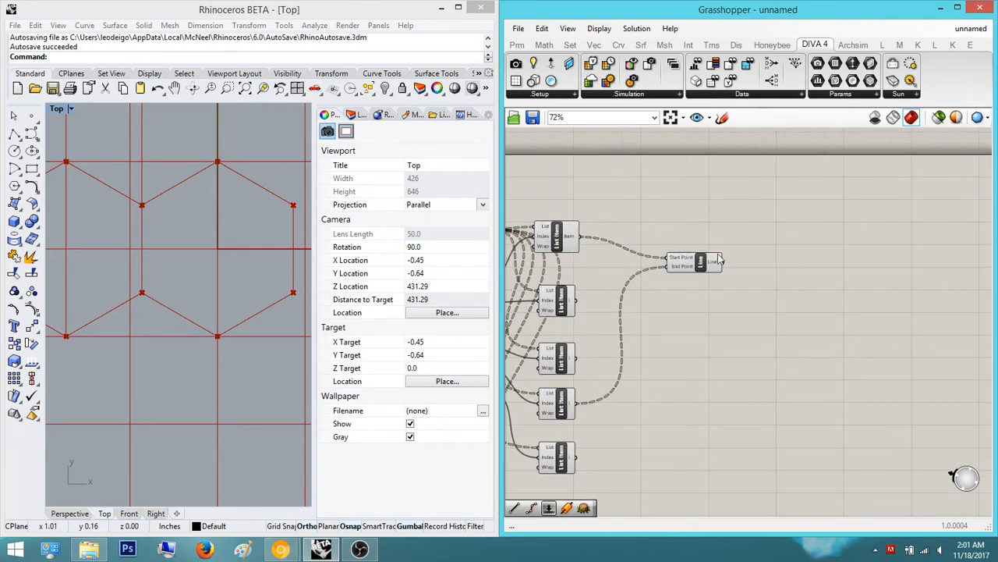
click(701, 264)
right_drag(242, 279, 230, 327)
scroll(212, 312, down, 10)
scroll(205, 259, up, 10)
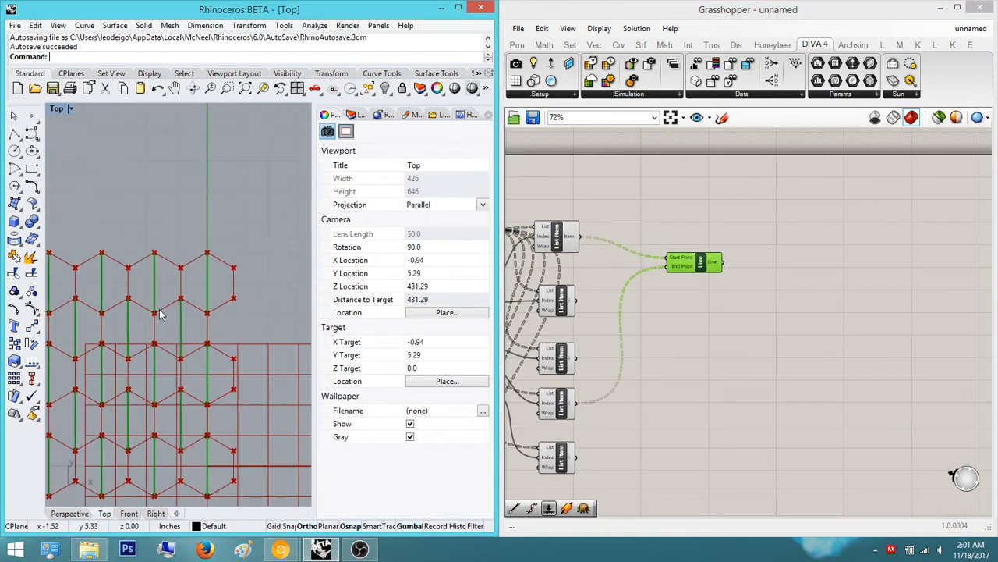
right_drag(162, 312, 200, 276)
click(791, 357)
scroll(224, 304, up, 5)
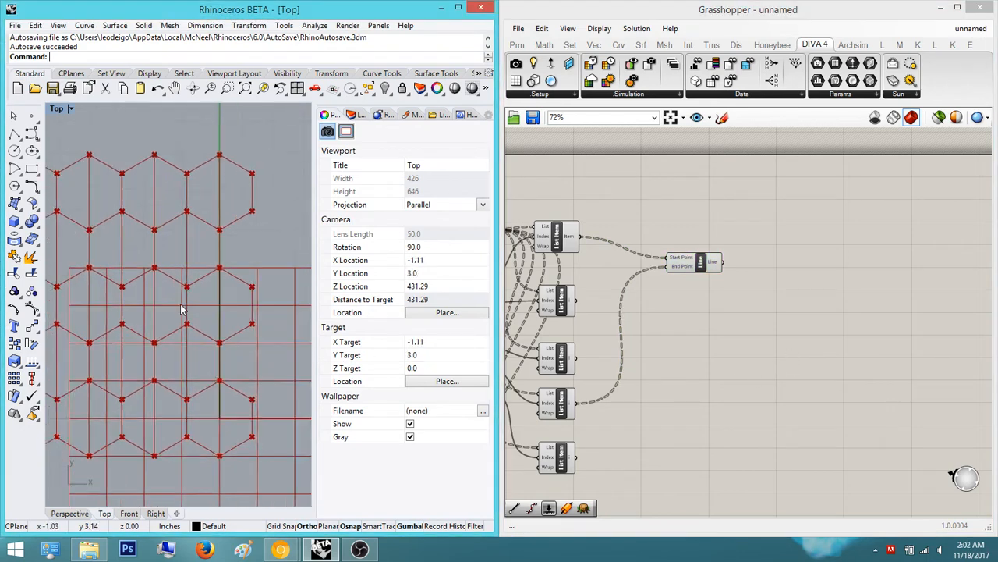
right_drag(260, 299, 197, 291)
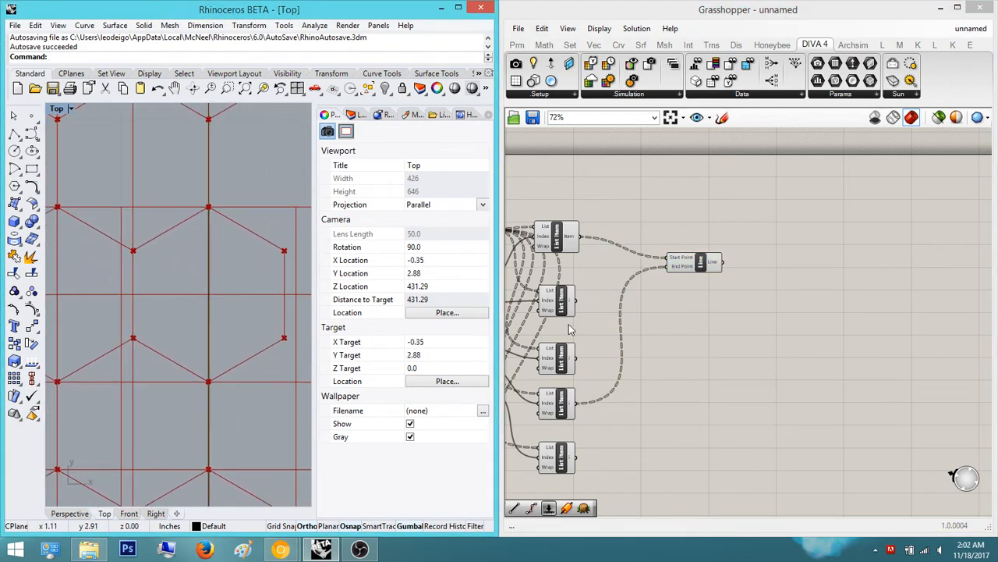
Step: Add a List Item above the others, fed by the Segments output of the Explode component
double_click(855, 334)
right_drag(731, 338, 886, 363)
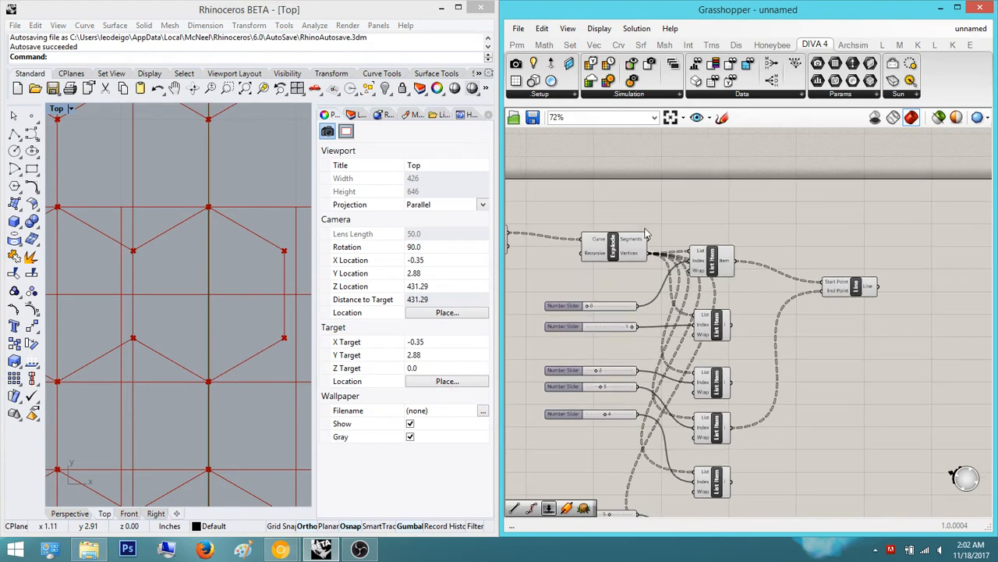
double_click(776, 218)
text(list item)
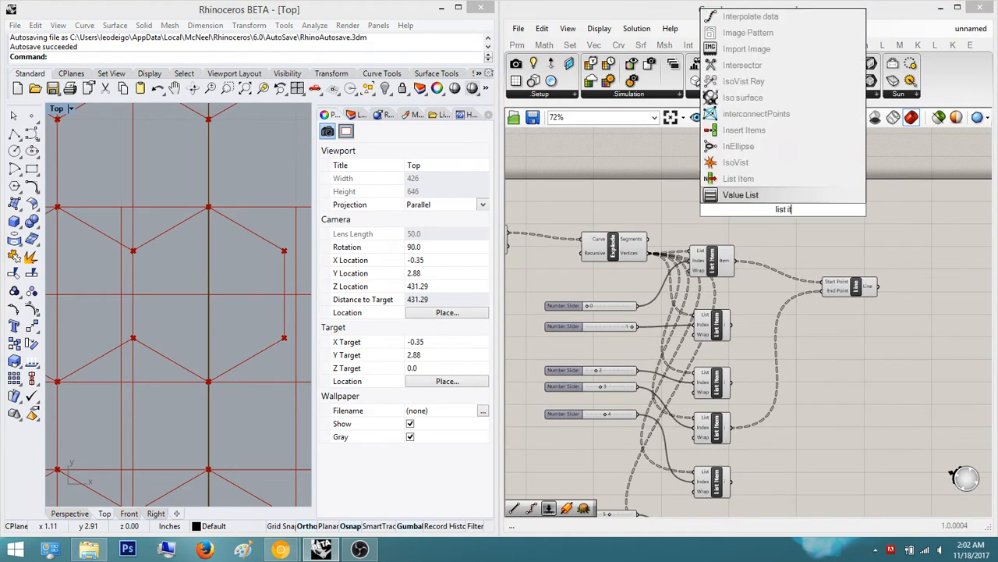
key(Return)
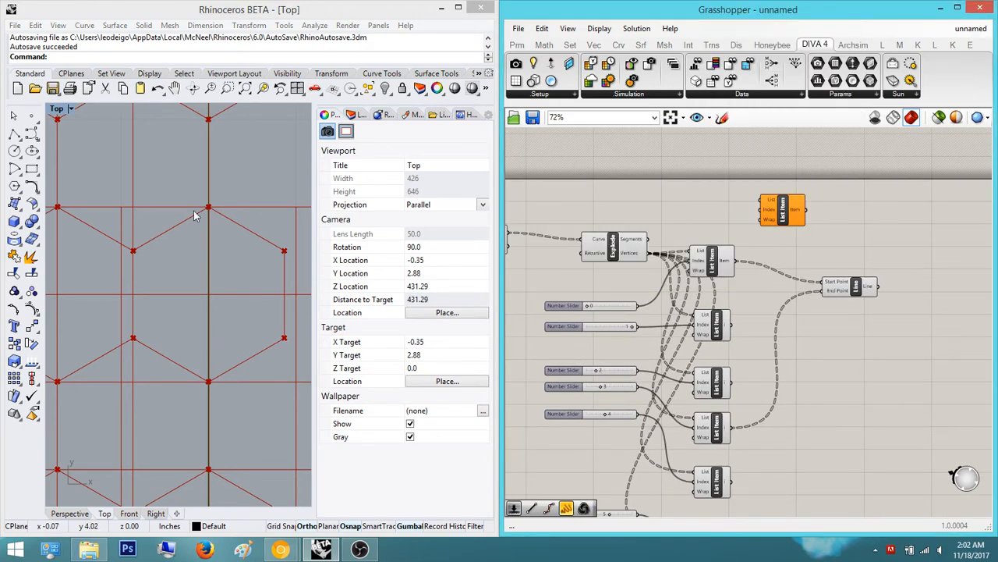
right_drag(760, 207, 741, 265)
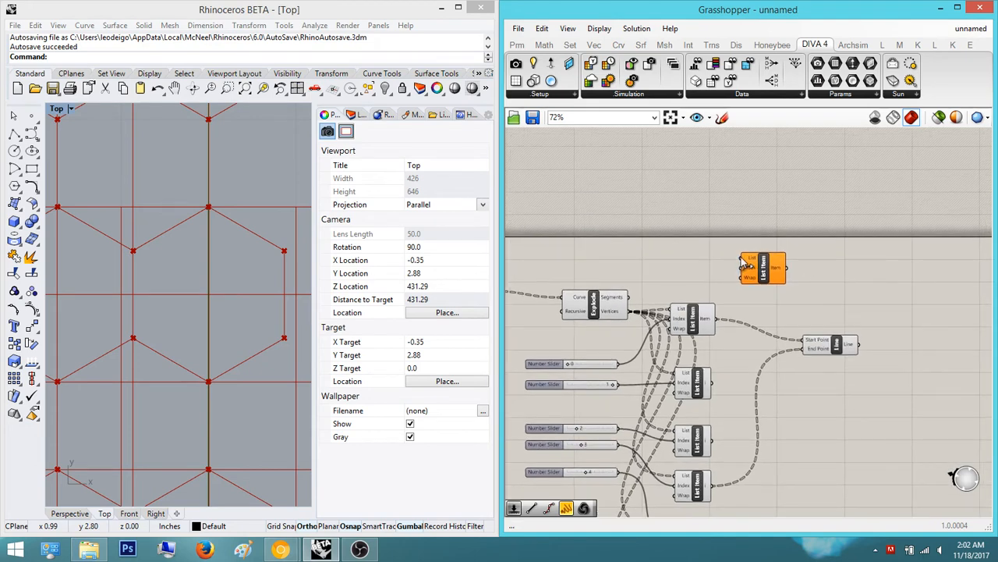
drag(745, 265, 631, 297)
drag(768, 254, 790, 184)
Step: Connect a number slider of 1 to the new List Item's Index and check which hexagon edge it extracts
double_click(852, 261)
text(1)
key(Return)
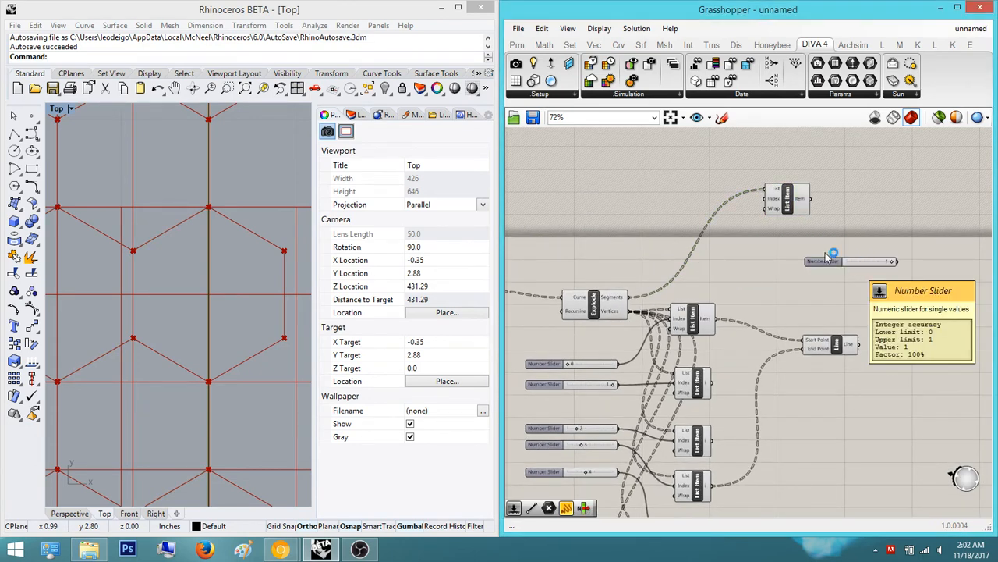
drag(831, 257, 802, 180)
scroll(748, 228, up, 3)
click(846, 180)
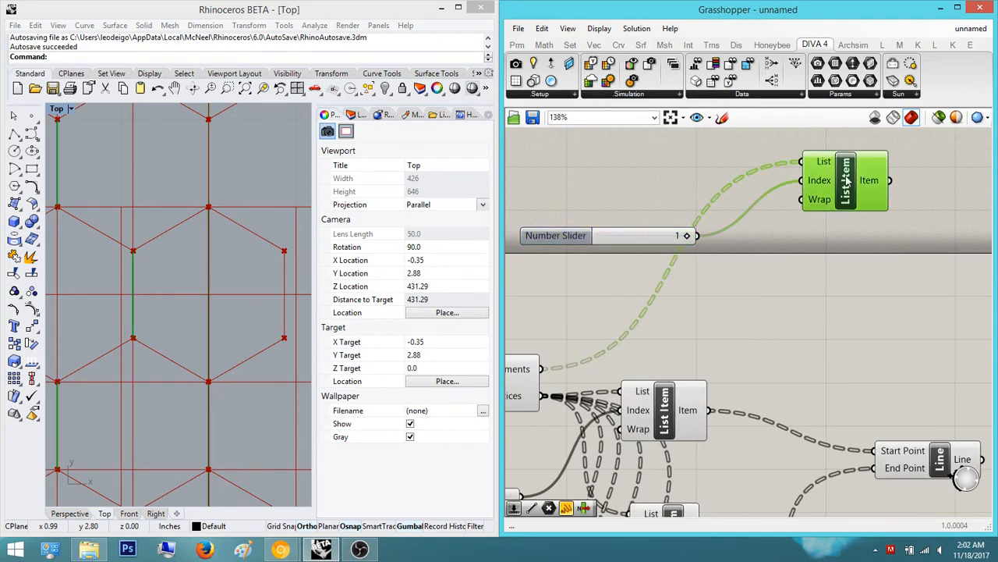
right_drag(260, 284, 214, 275)
scroll(214, 275, down, 2)
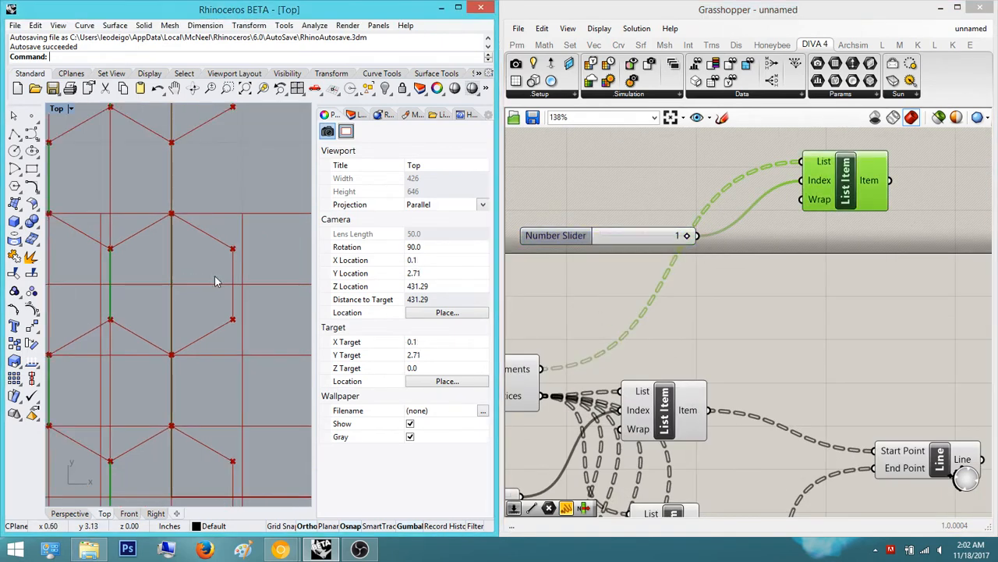
click(897, 292)
Step: Add a second List Item below the edge List Item and connect the Explode component's Segments output to its List input
scroll(903, 296, down, 2)
double_click(842, 259)
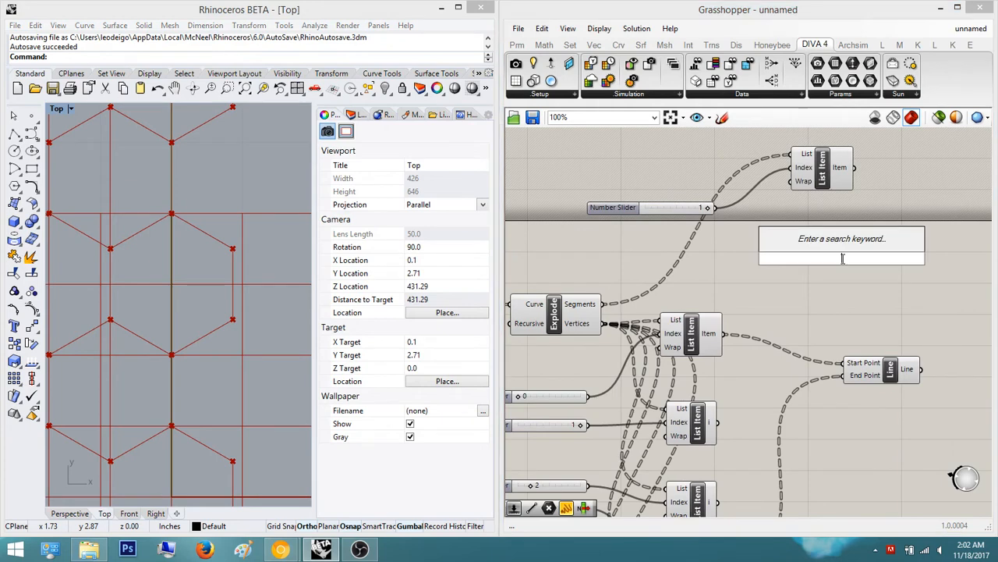
text(list item)
key(Return)
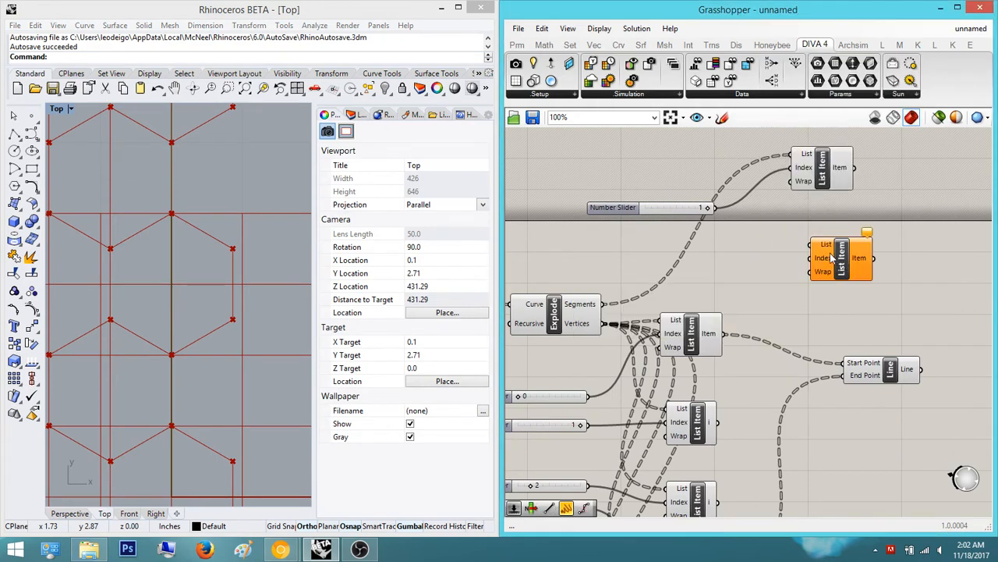
drag(815, 248, 601, 323)
scroll(666, 252, down, 5)
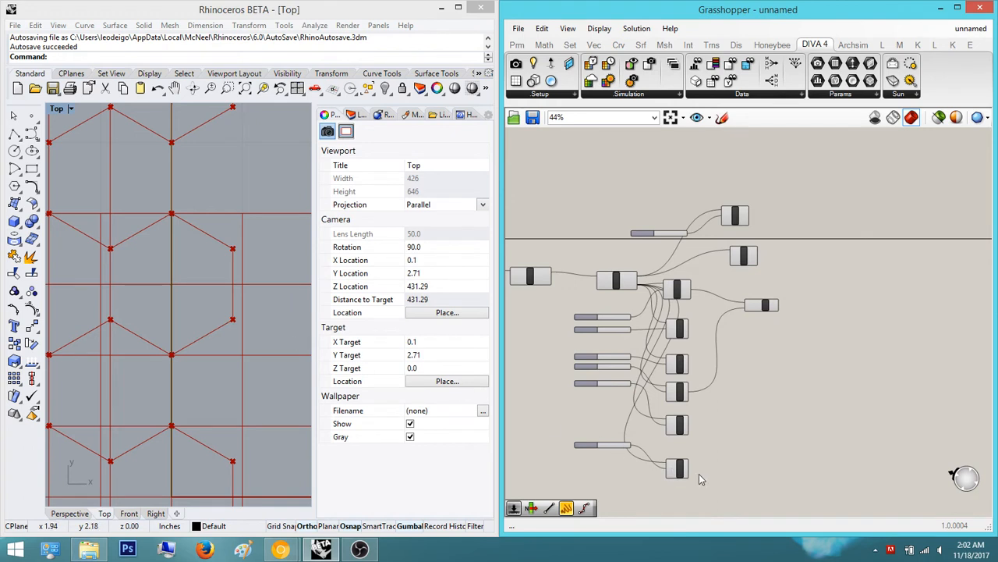
Step: Check the index 5 vertex, and connect a number slider of 4 to the Index of the second edge List Item
click(677, 468)
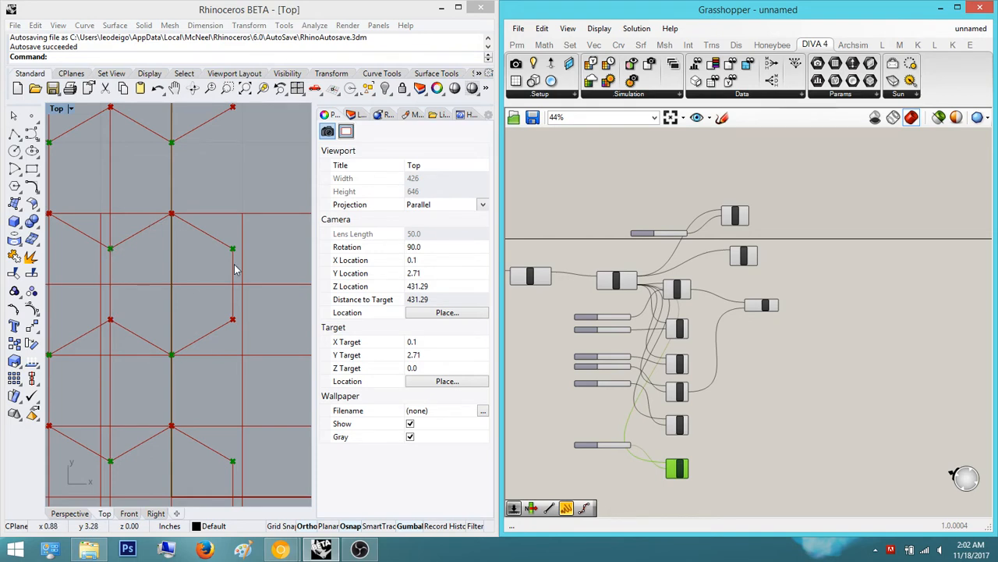
scroll(751, 320, up, 8)
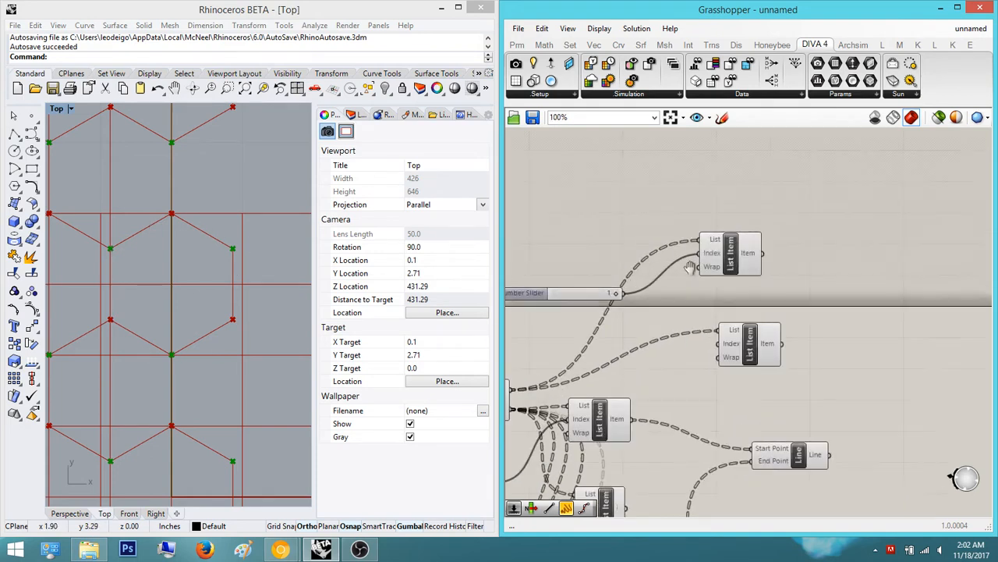
double_click(750, 320)
text(Number Slider)
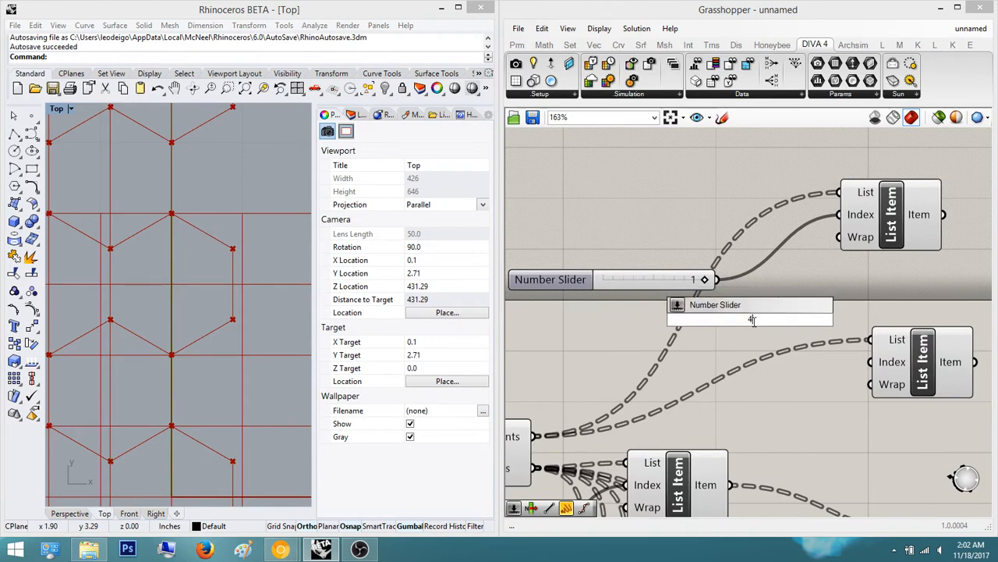
key(Return)
drag(855, 318, 871, 361)
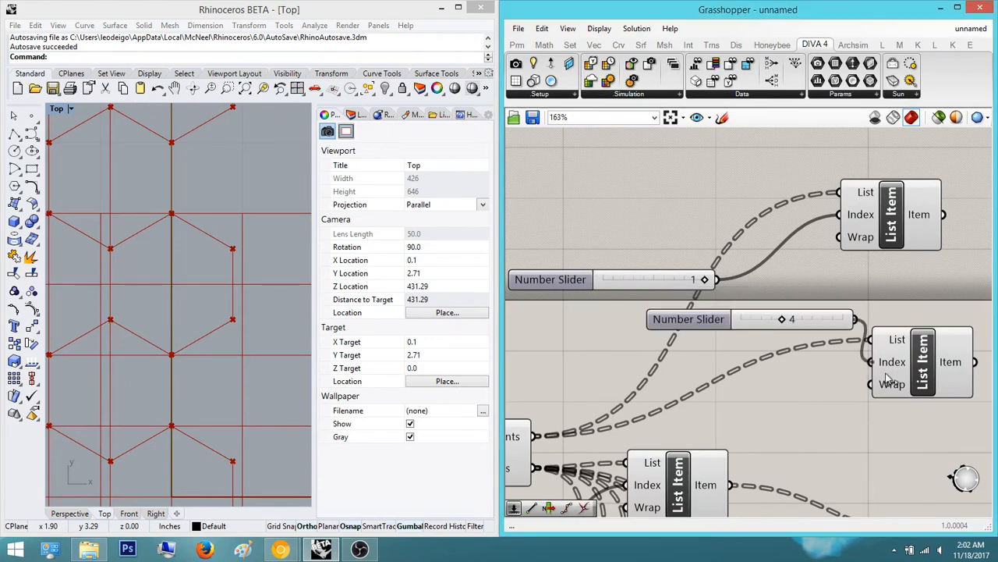
click(926, 371)
click(858, 277)
Step: Place two Divide Curve components beside the edge List Items and connect each Item output to the matching Curve input
right_drag(858, 278, 614, 264)
double_click(843, 267)
text(divide)
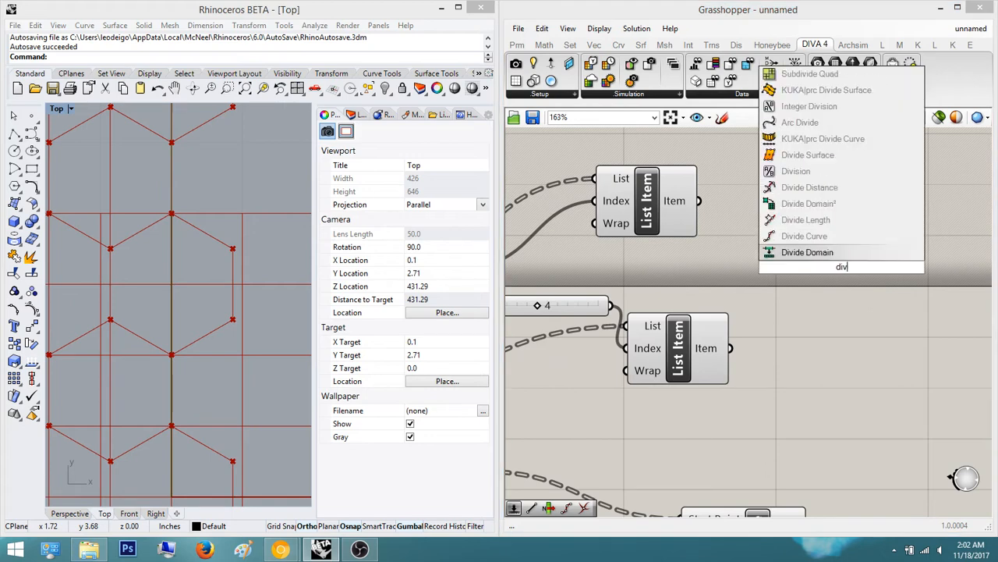
key(Return)
scroll(847, 290, down, 4)
scroll(613, 260, up, 2)
right_drag(858, 282, 760, 269)
drag(733, 256, 745, 336)
drag(888, 317, 803, 227)
click(856, 240)
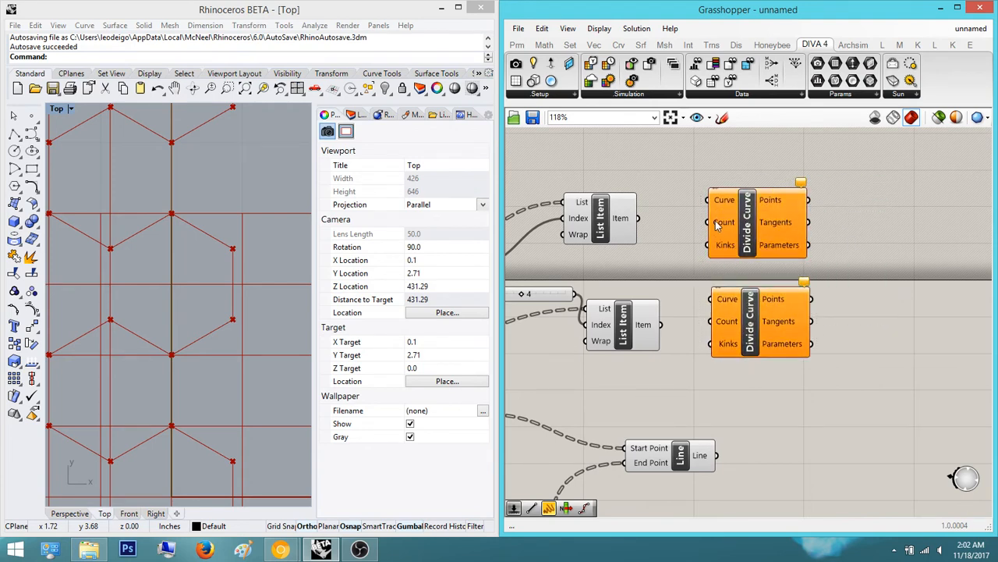
mouse_move(707, 202)
mouse_down()
mouse_move(628, 220)
mouse_move(708, 201)
mouse_up()
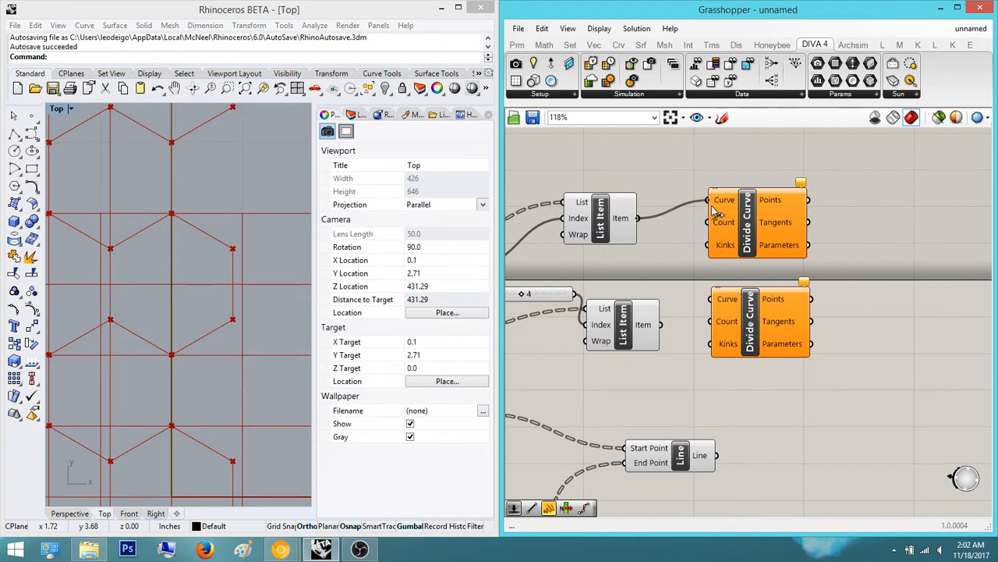
drag(712, 299, 661, 325)
Step: Add a number slider of 2 and connect it to the Count inputs of both Divide Curve components
right_drag(678, 187, 710, 245)
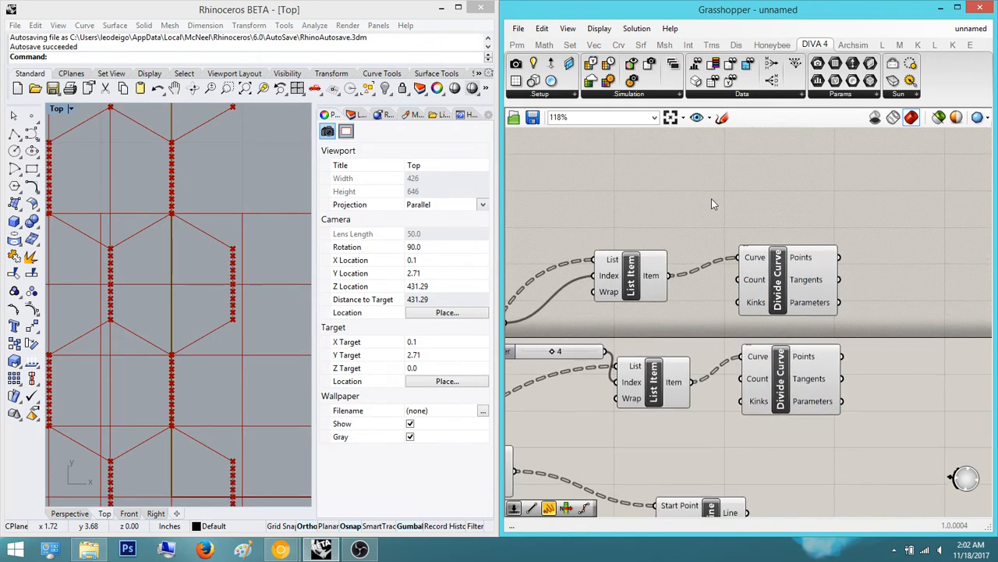
double_click(712, 199)
text(2)
key(Return)
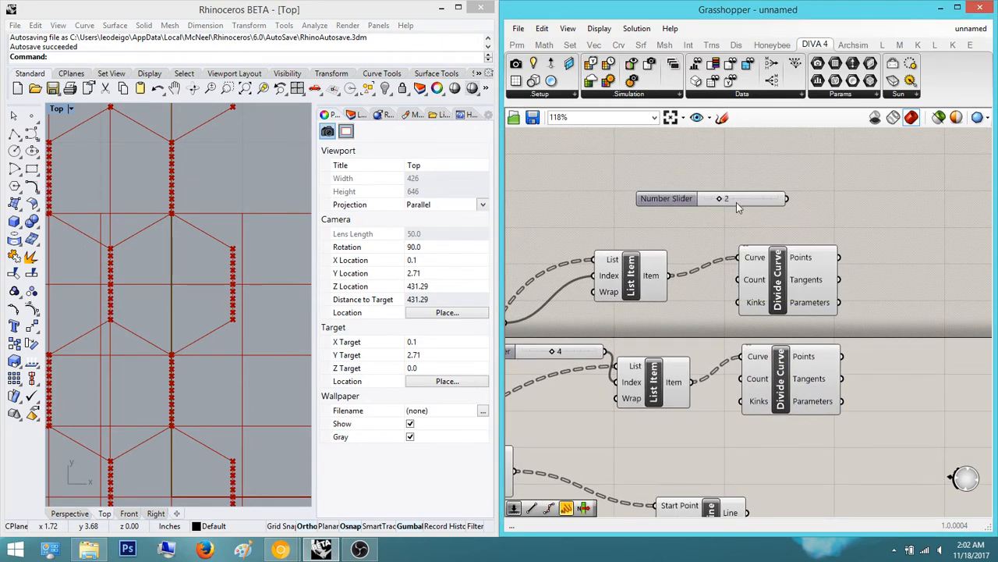
drag(712, 202, 740, 279)
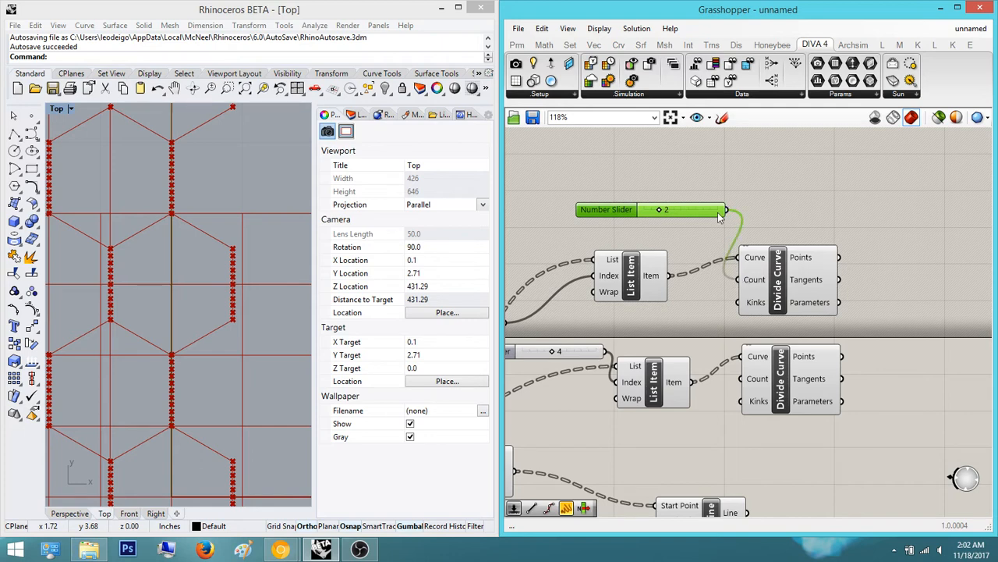
drag(726, 210, 741, 380)
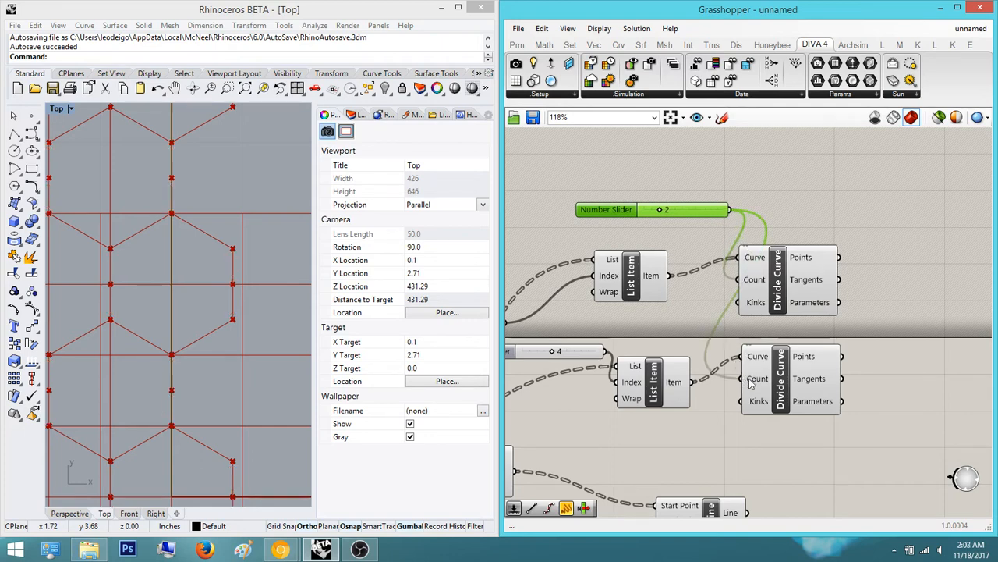
Step: Place a List Item component beside the two Divide Curve components, leaving space between them for an index slider
right_drag(850, 345, 745, 330)
click(766, 282)
right_drag(765, 282, 702, 258)
double_click(766, 234)
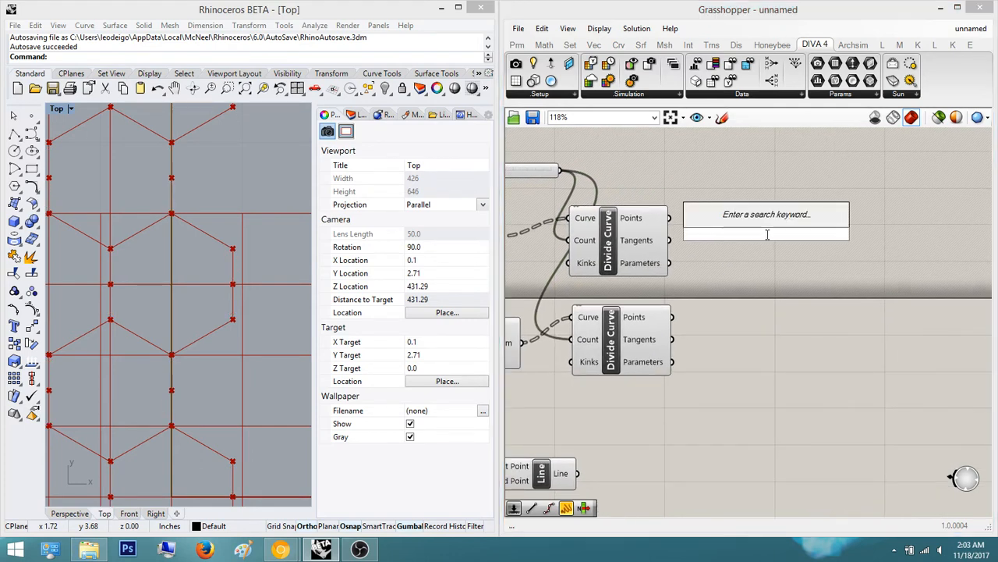
text(list)
key(Return)
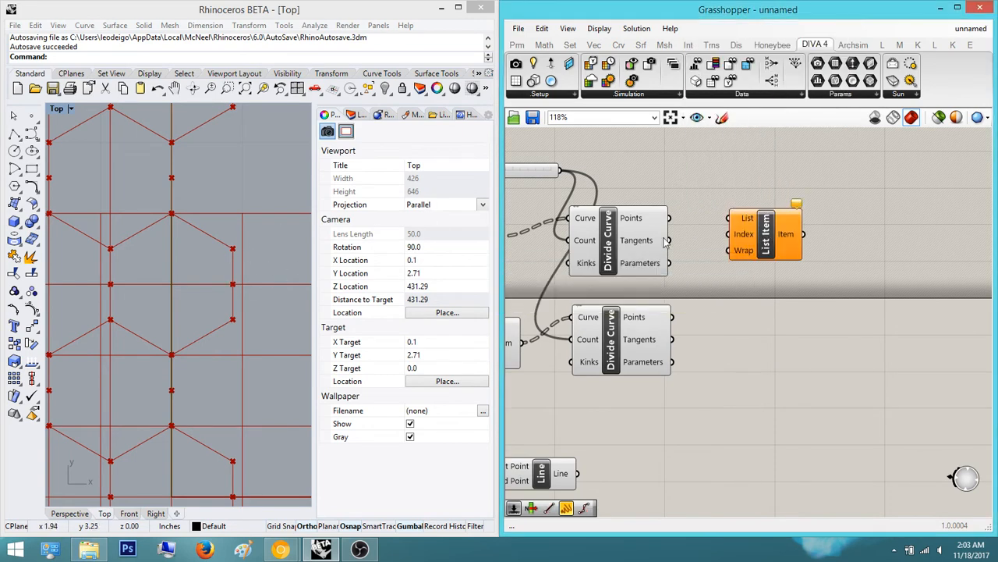
click(628, 341)
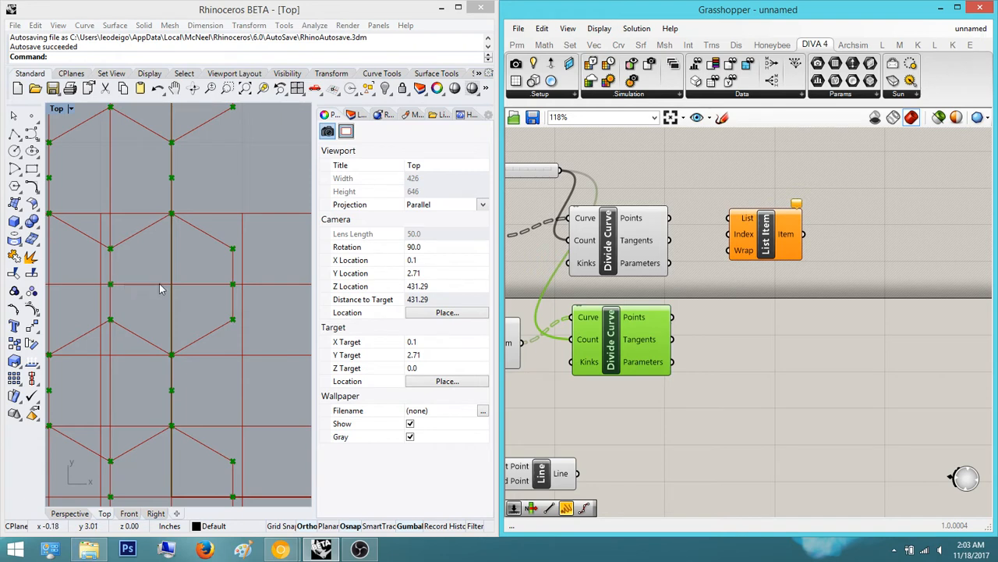
right_drag(716, 348, 628, 347)
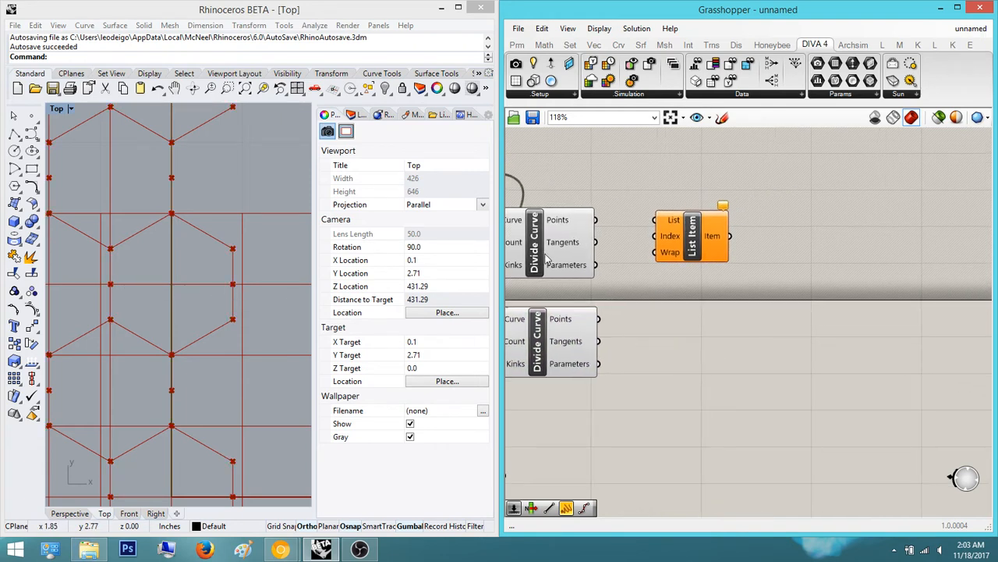
drag(686, 232, 747, 249)
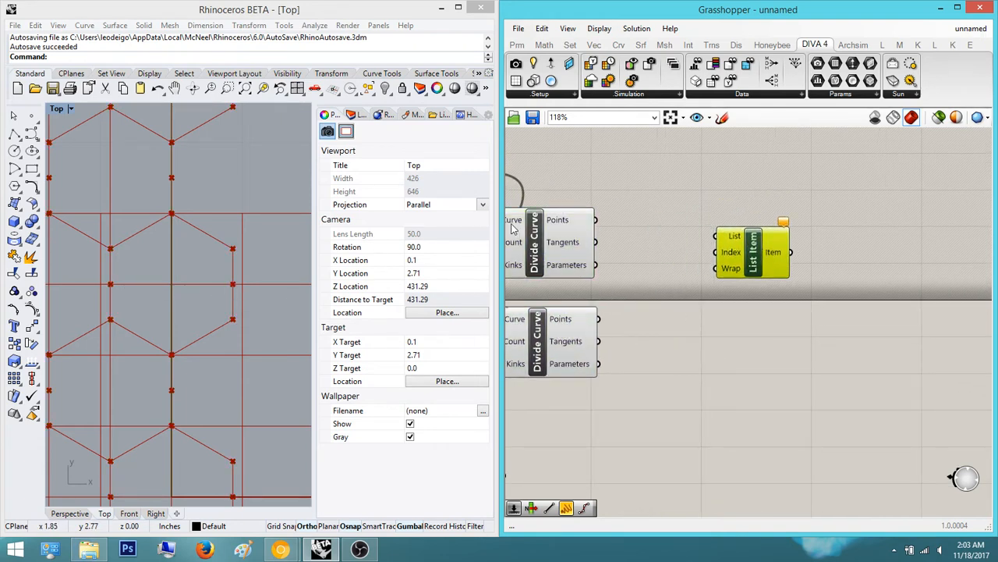
Step: Add a number slider of 1 for the List Item's Index input, and copy the List Item below with the same Index connection
click(570, 237)
click(563, 331)
double_click(698, 266)
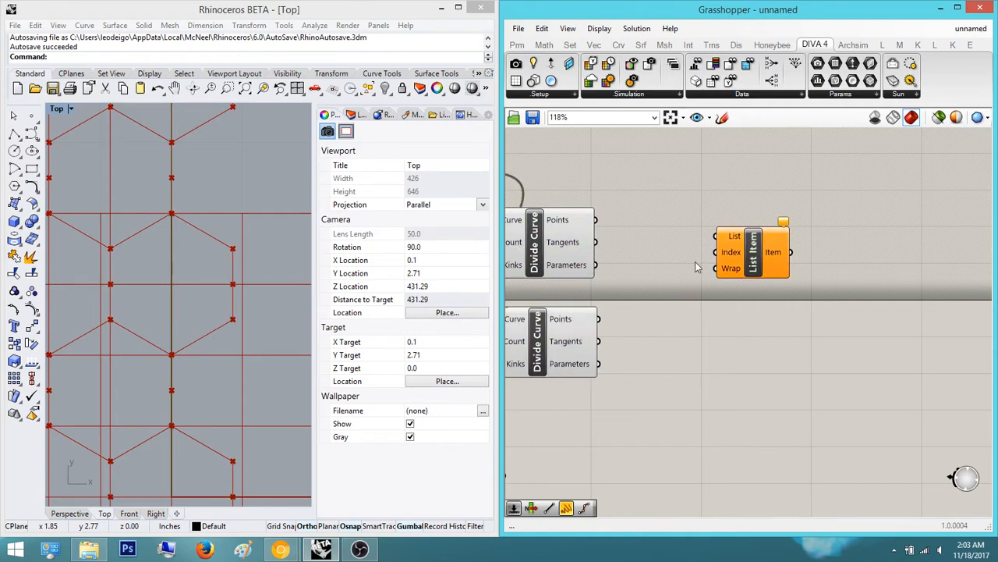
text(1)
key(Return)
drag(663, 268, 760, 356)
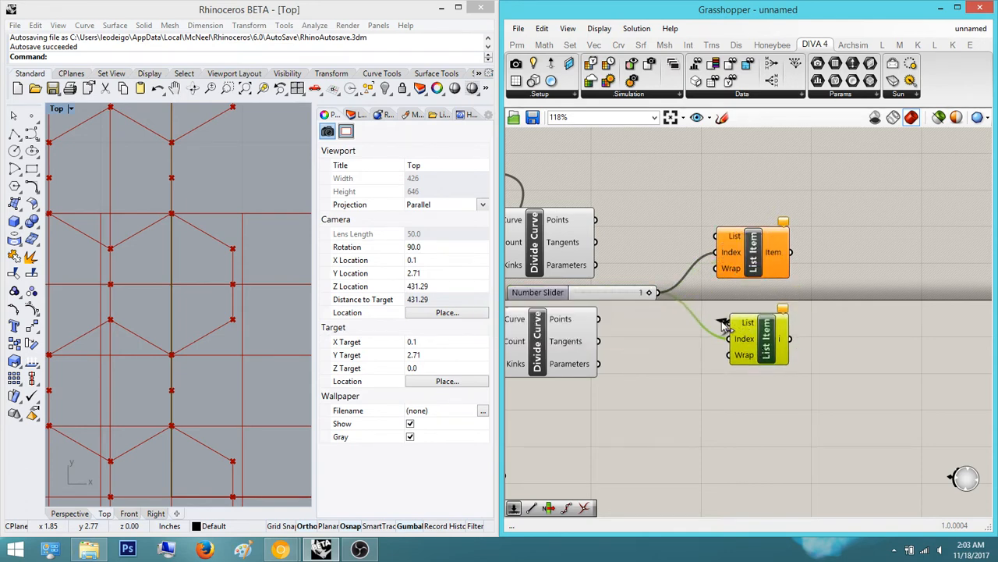
Step: Connect each Divide Curve's Points output to the matching List Item's List input and check the extracted edge midpoints
drag(727, 322, 601, 320)
drag(716, 236, 600, 232)
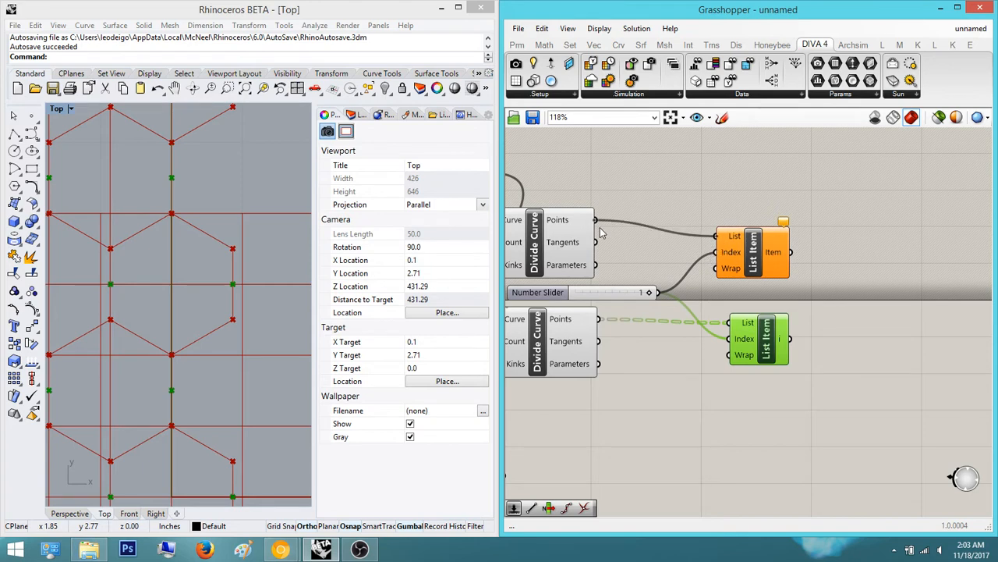
drag(834, 374, 710, 209)
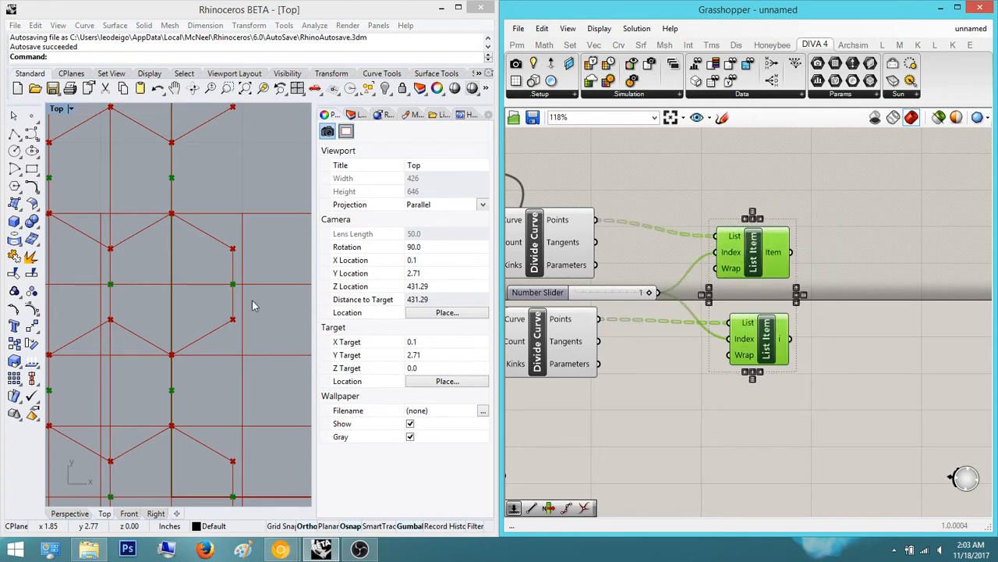
Step: Add a Line component with the two midpoint List Items connected to its Start Point and End Point, and check the lines across the hexagon grid
double_click(865, 290)
text(line)
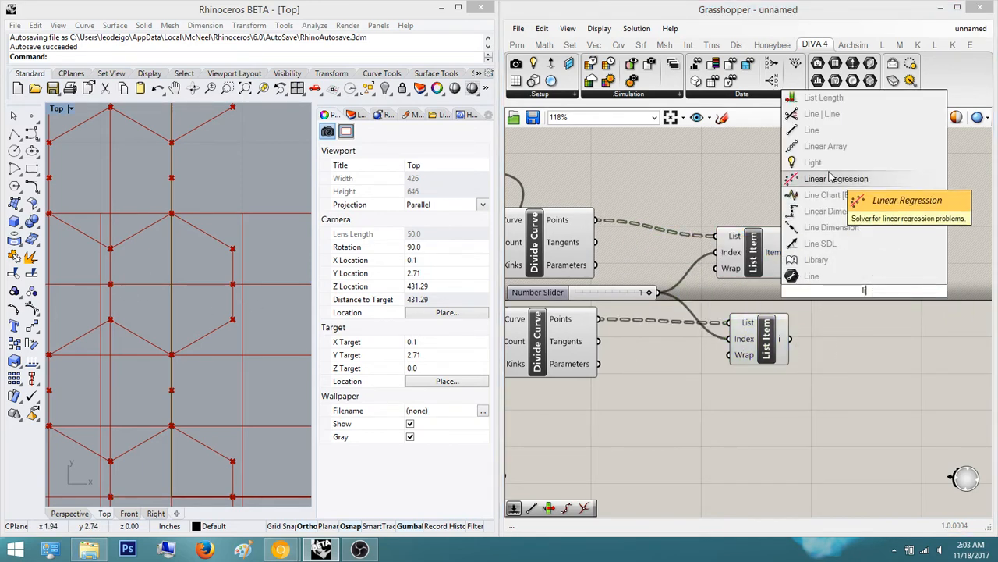
click(856, 152)
drag(792, 252, 790, 338)
scroll(203, 191, down, 2)
scroll(201, 191, down, 12)
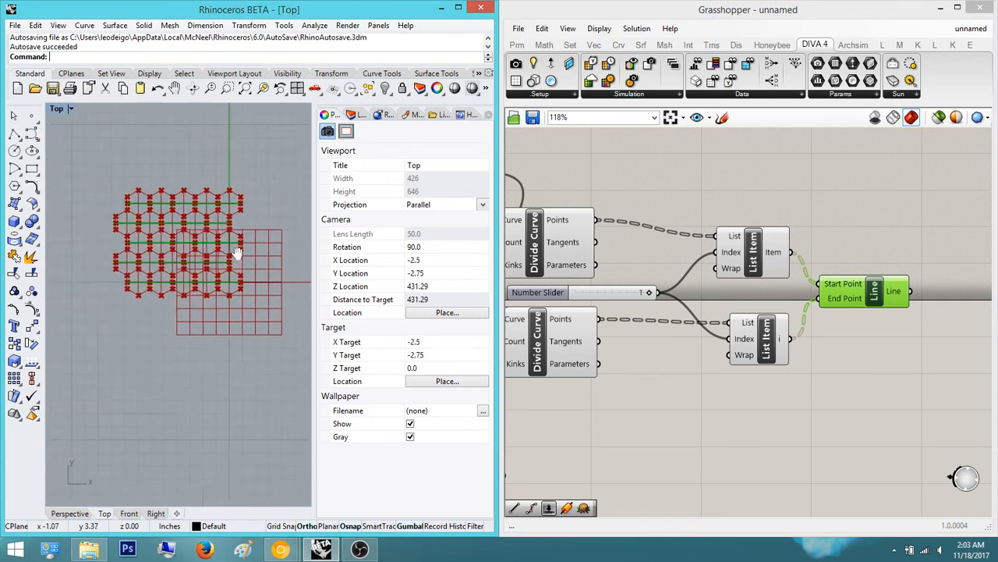
scroll(237, 251, up, 6)
right_drag(210, 311, 227, 337)
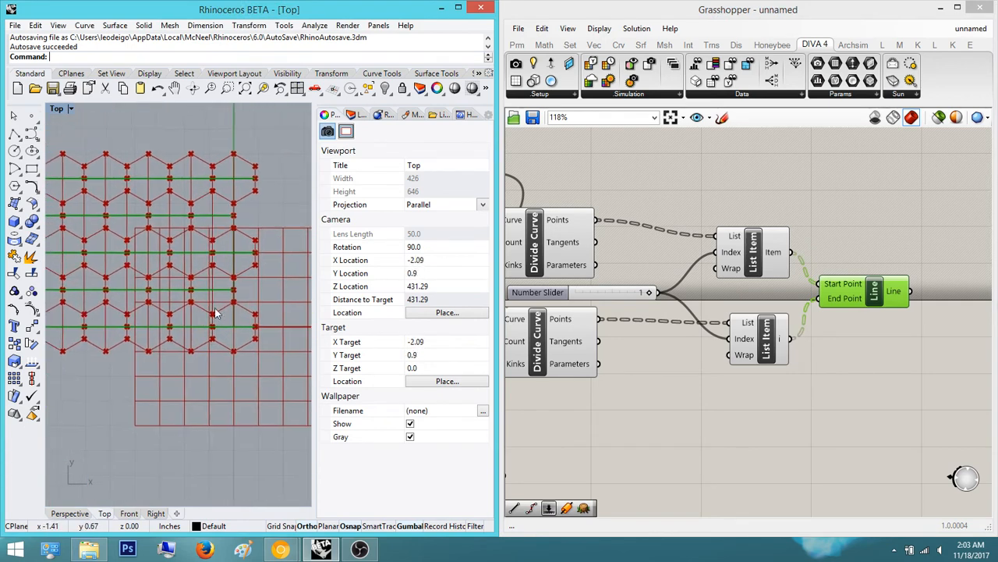
Step: Select the midpoint Line and the vertex Line components together to check how their lines cross in each hexagon
right_drag(793, 354, 785, 307)
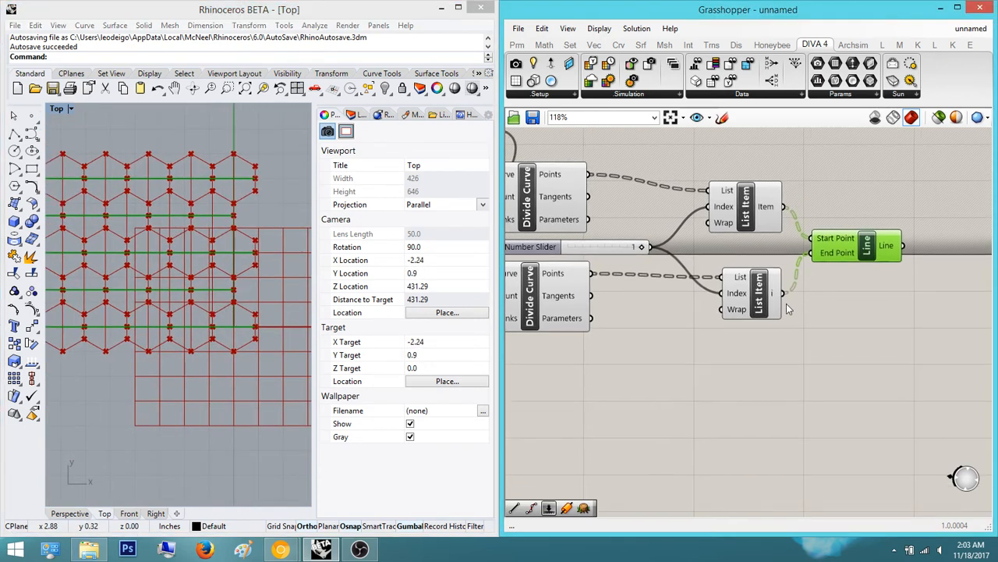
scroll(768, 343, down, 1)
right_drag(745, 414, 826, 339)
shift+click(578, 341)
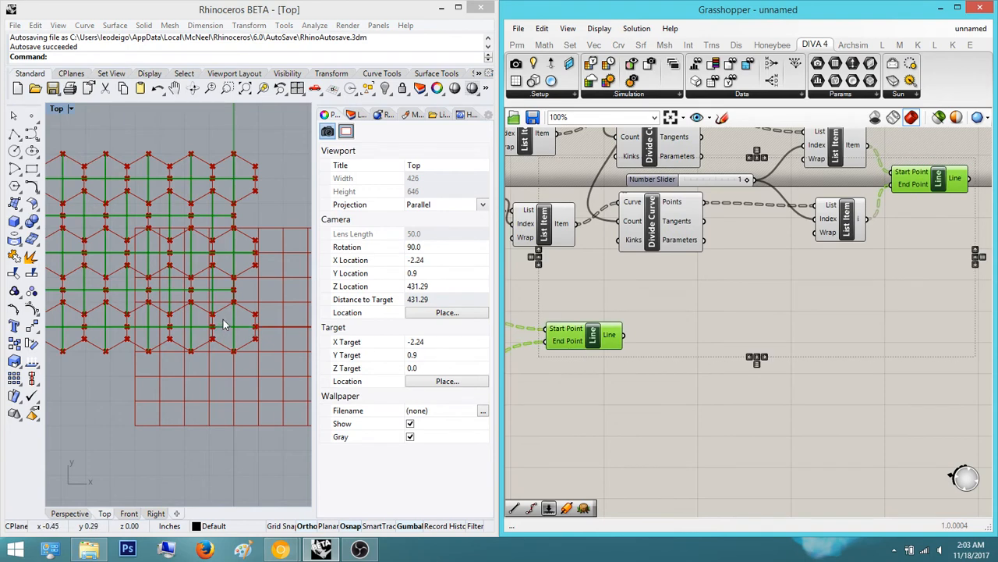
click(782, 308)
Step: Add a Curve | Curve intersection component below the midpoint List Items
right_drag(782, 308, 738, 319)
double_click(726, 322)
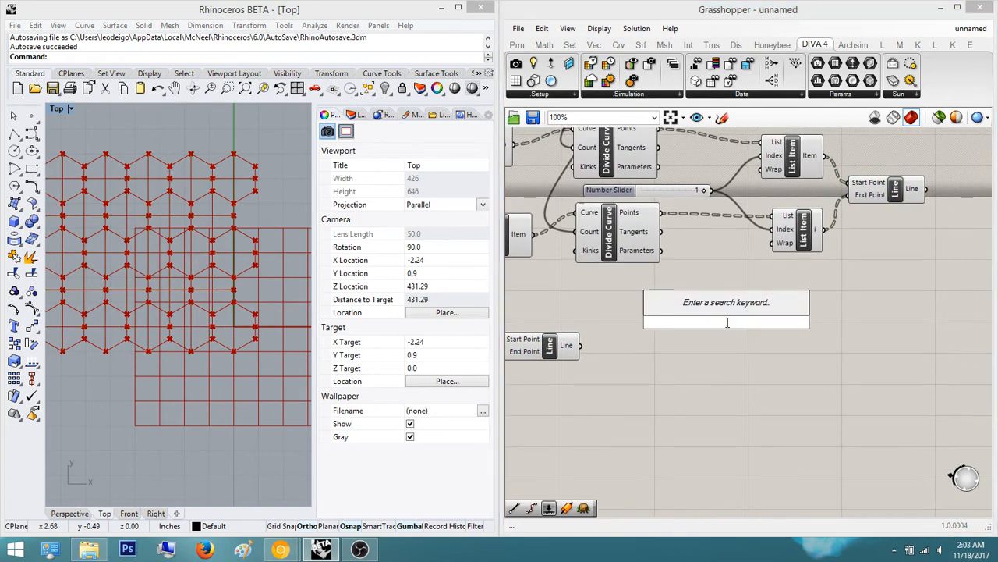
text(in)
key(BackSpace)
key(BackSpace)
text(inter)
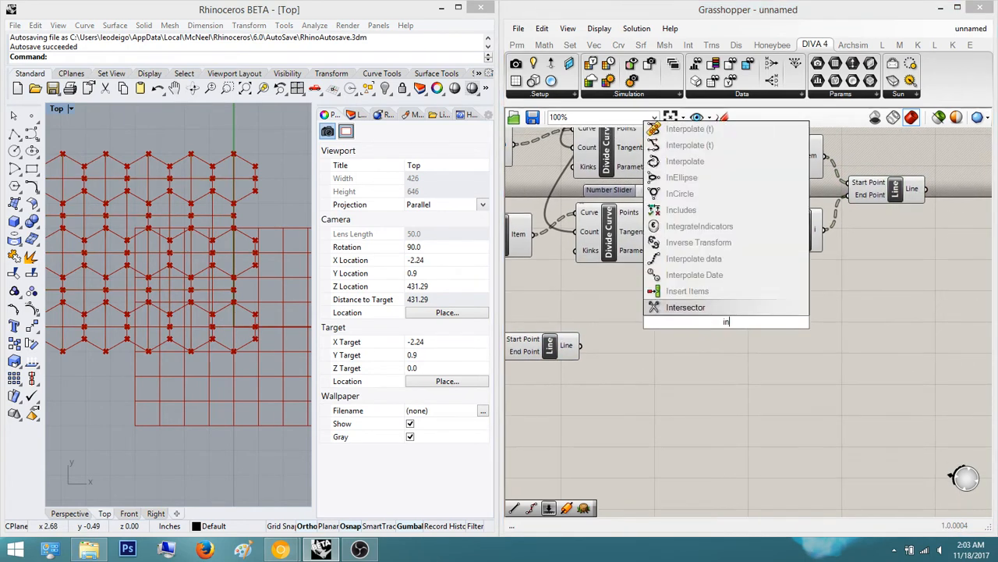
key(BackSpace)
key(BackSpace)
key(BackSpace)
key(BackSpace)
key(BackSpace)
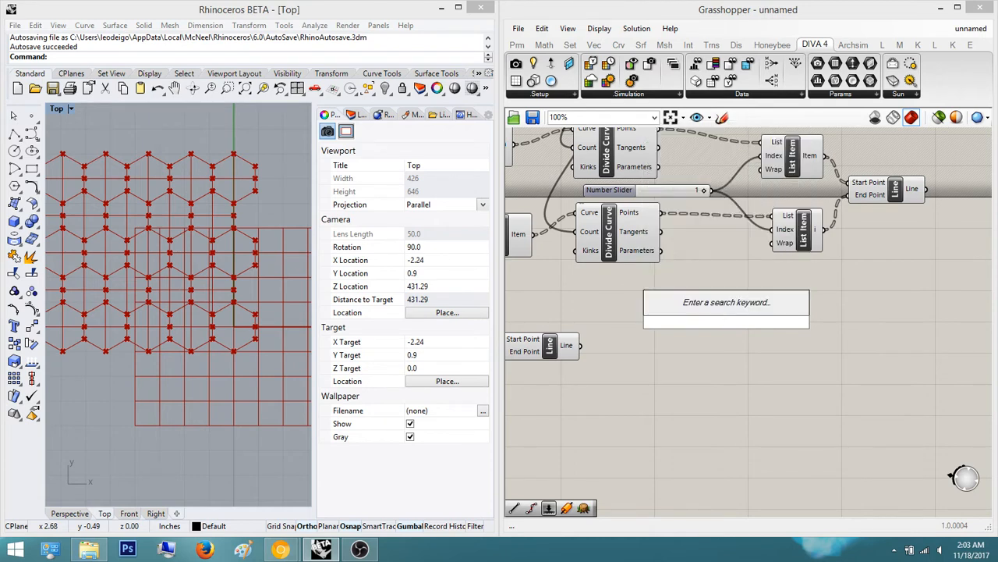
text(ccx)
key(Return)
scroll(684, 283, down, 2)
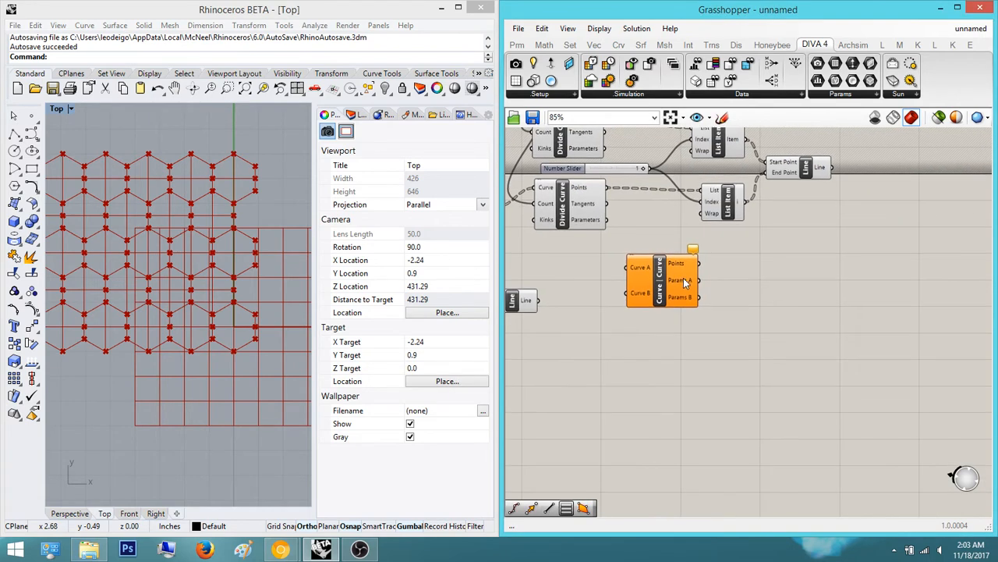
Step: Position the Curve | Curve component past both Line components, and connect the midpoint Line to Curve A and the vertex Line to Curve B
scroll(684, 283, down, 5)
right_drag(696, 309, 775, 338)
drag(756, 315, 857, 318)
scroll(818, 278, up, 3)
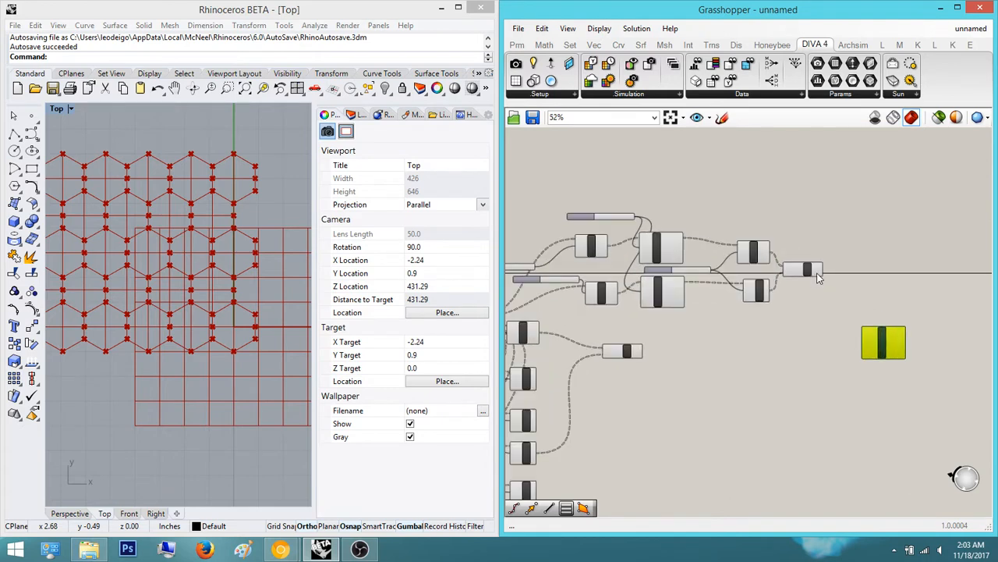
scroll(818, 279, up, 3)
drag(827, 267, 890, 373)
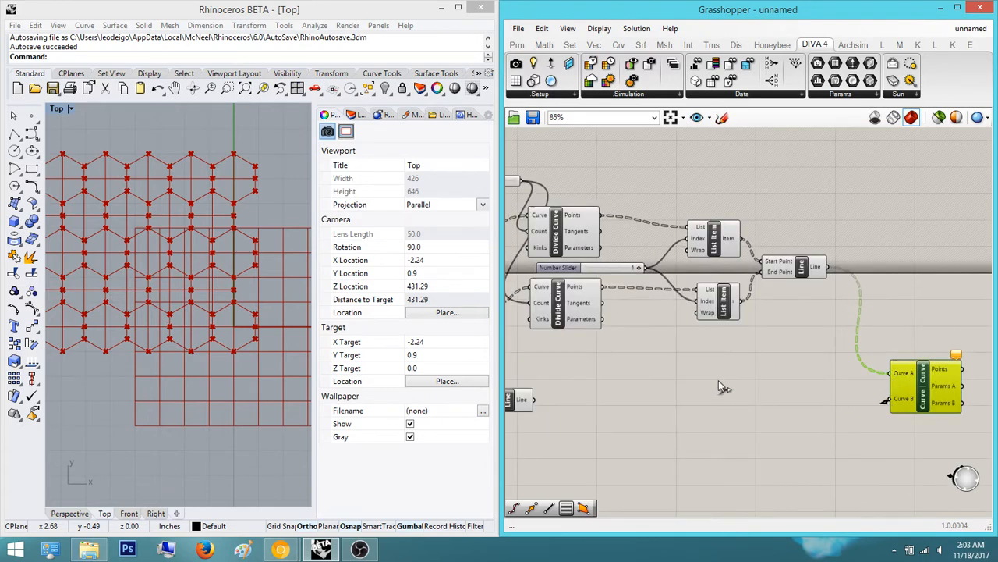
drag(719, 380, 535, 400)
click(743, 372)
Step: Examine the Curve | Curve intersection points at the hexagon centres across the whole grid
right_drag(899, 401, 682, 358)
click(797, 380)
right_drag(271, 287, 253, 272)
scroll(209, 311, up, 9)
right_drag(211, 315, 179, 287)
scroll(219, 255, down, 6)
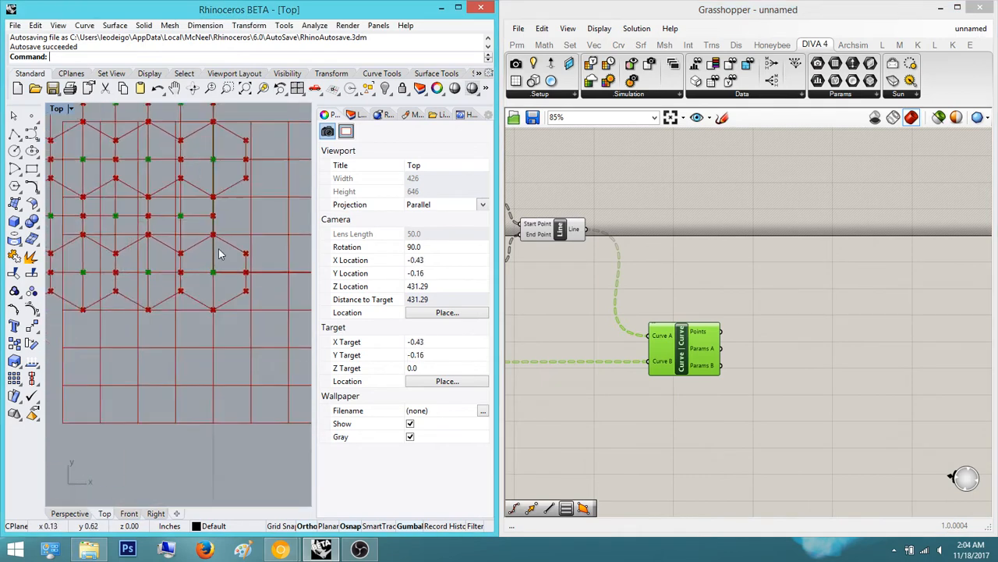
scroll(220, 249, down, 4)
right_drag(192, 159, 223, 273)
scroll(232, 205, up, 2)
right_drag(128, 214, 224, 187)
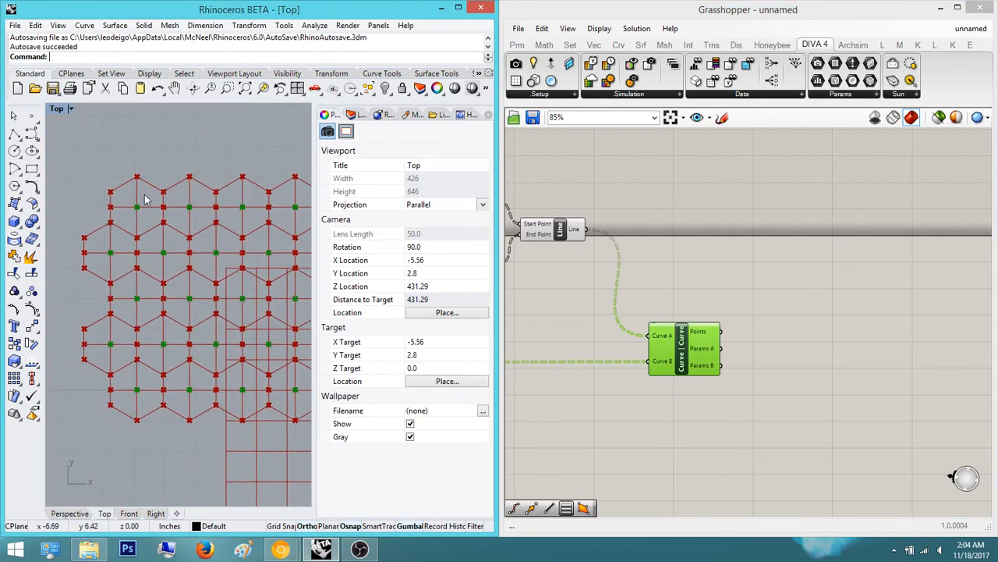
scroll(145, 199, up, 3)
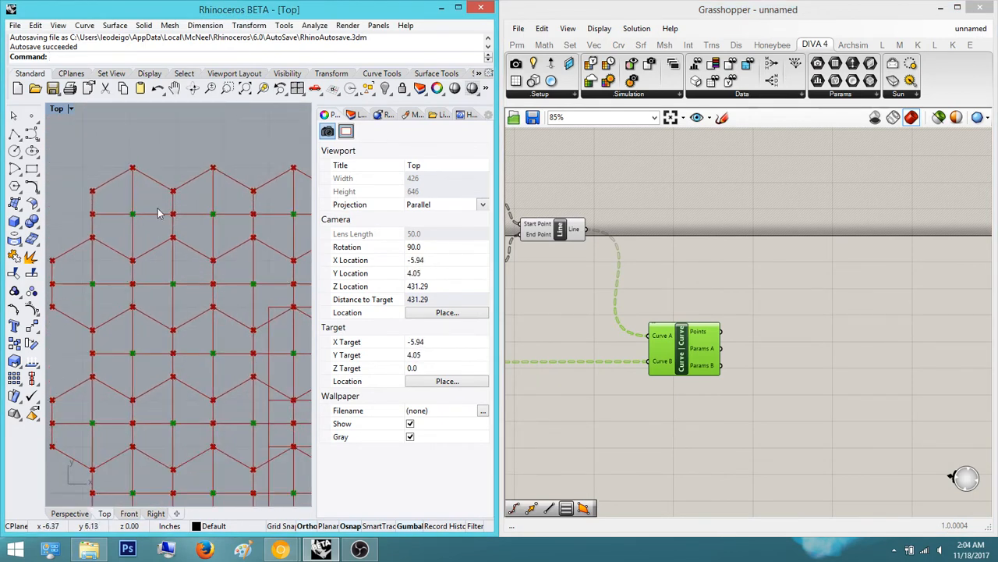
Step: Add a Move component beside the Curve | Curve component, check the centre points, and leave more space between the two
double_click(841, 352)
text(move)
key(Return)
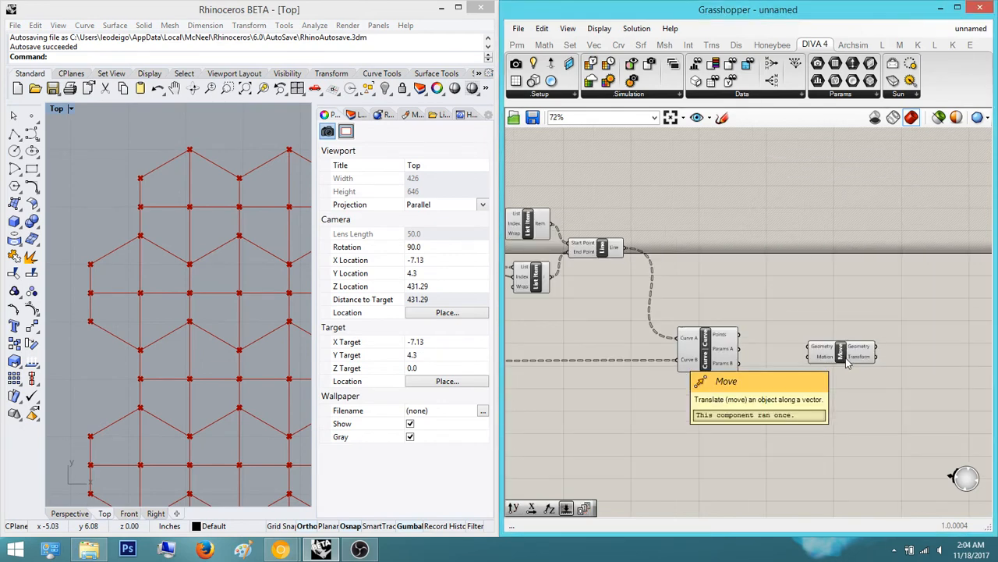
scroll(842, 355, down, 2)
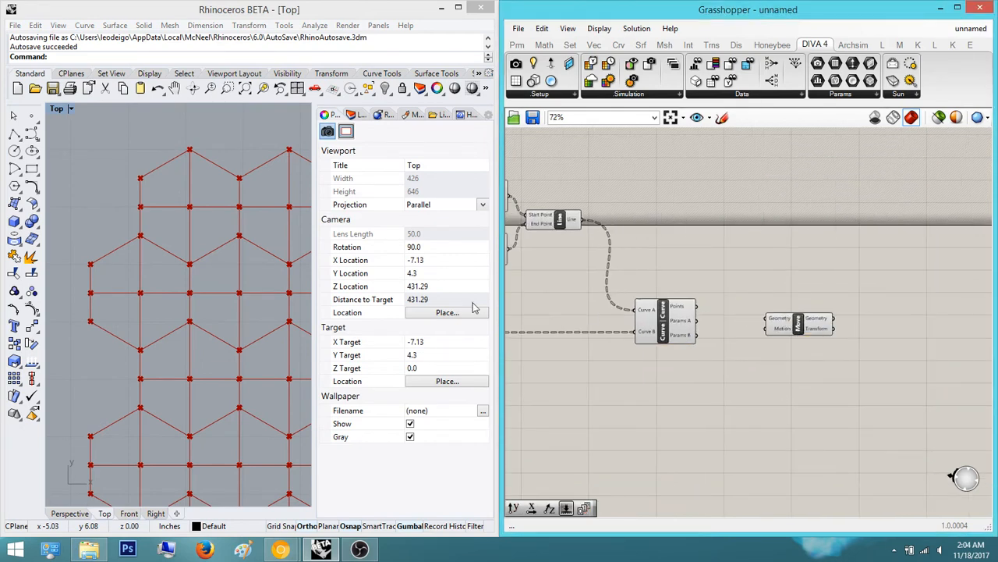
click(670, 327)
right_drag(761, 334, 684, 335)
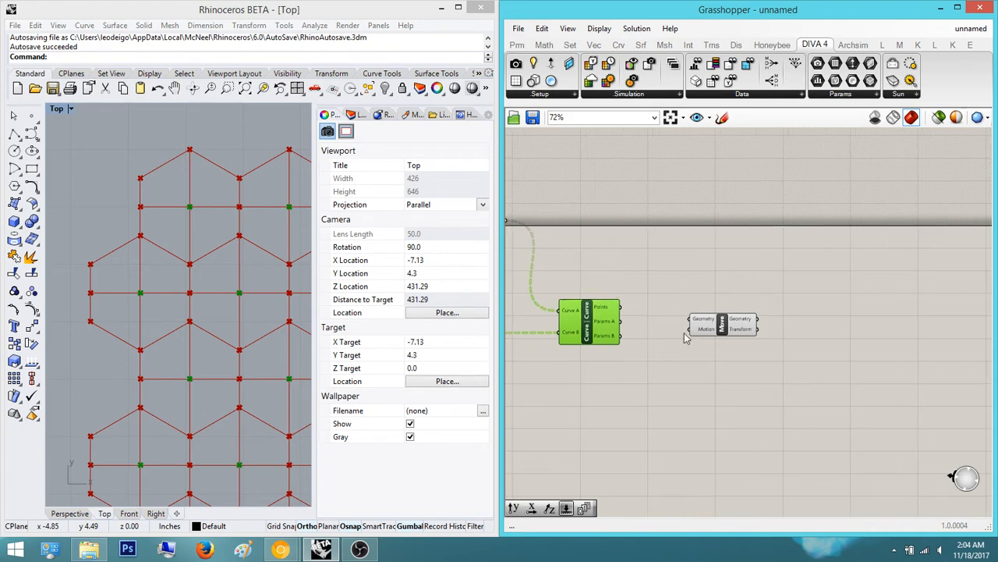
click(700, 324)
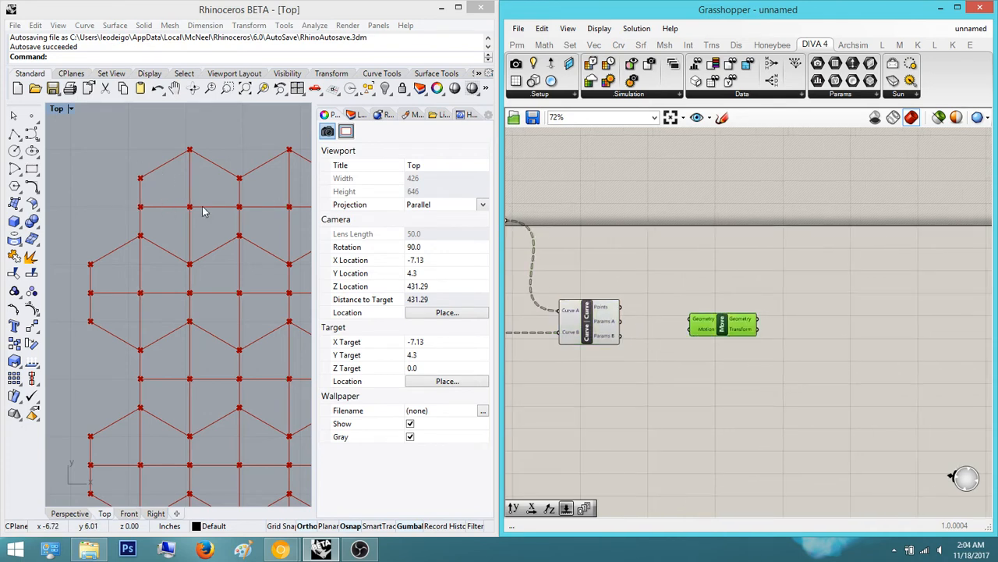
right_drag(702, 370, 657, 372)
drag(678, 332, 749, 339)
Step: Add an Amplitude component below and ahead of Move, and connect its Vector output to Move's Motion input
double_click(735, 392)
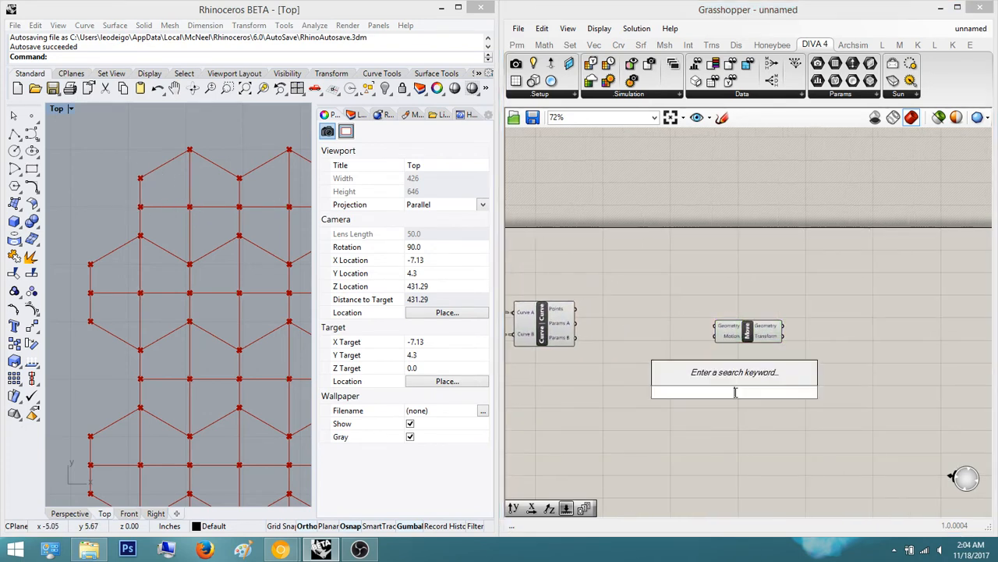
text(amplitude)
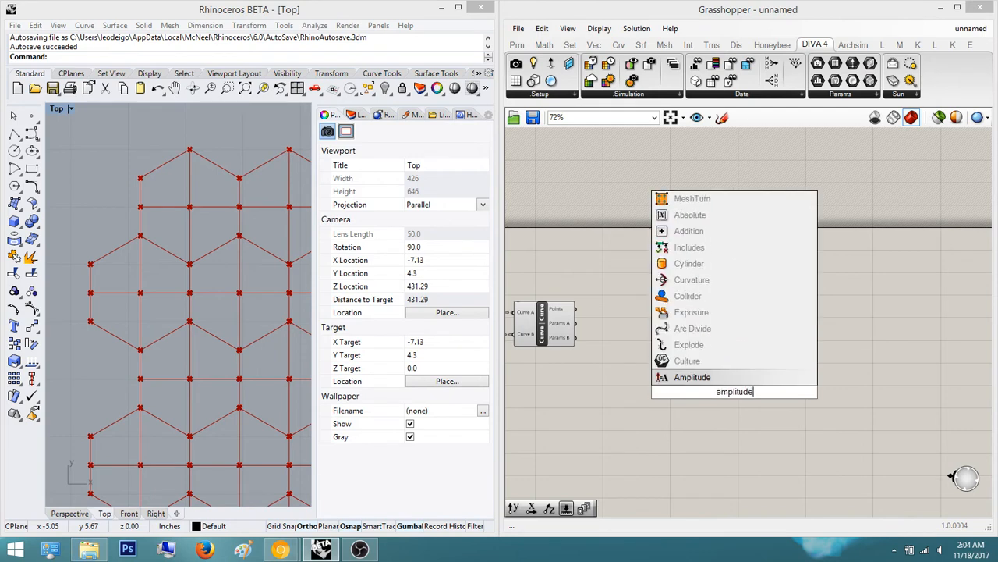
key(Return)
drag(762, 341, 840, 344)
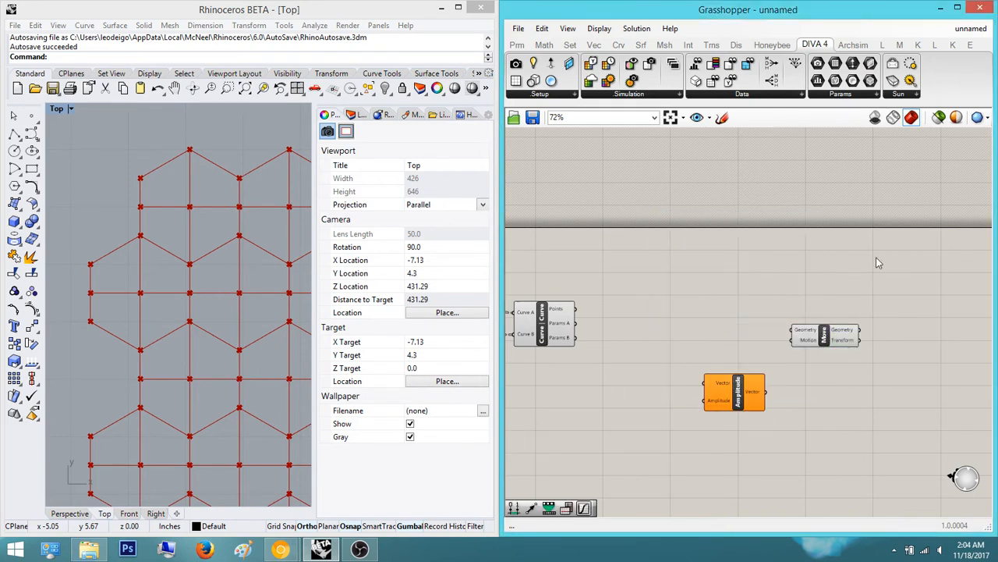
scroll(730, 394, up, 2)
double_click(730, 394)
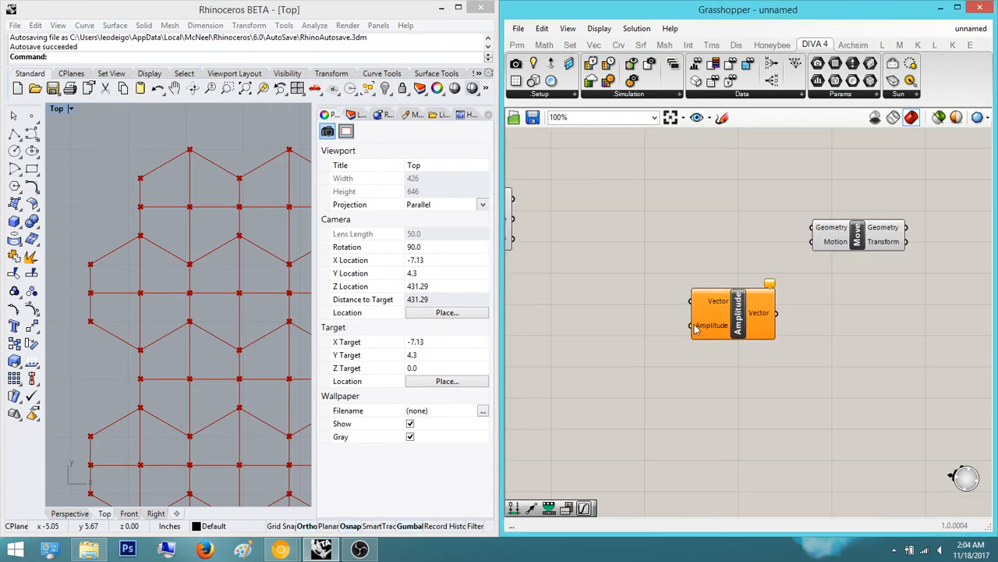
drag(734, 320, 773, 329)
Step: Add a Vector 2Pt component ahead of Amplitude and connect its Vector output to Amplitude's Vector input
double_click(739, 241)
text(vector)
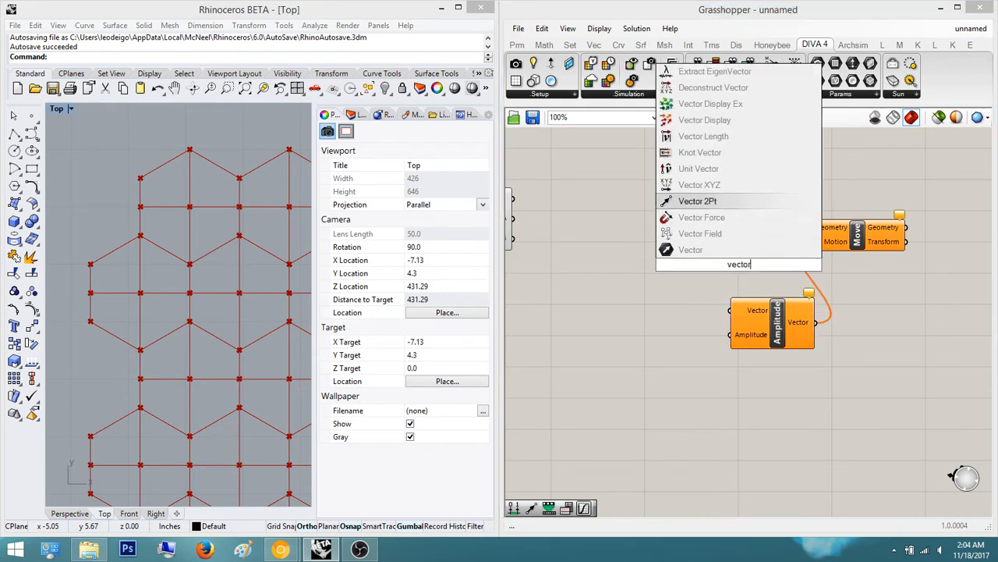
click(717, 200)
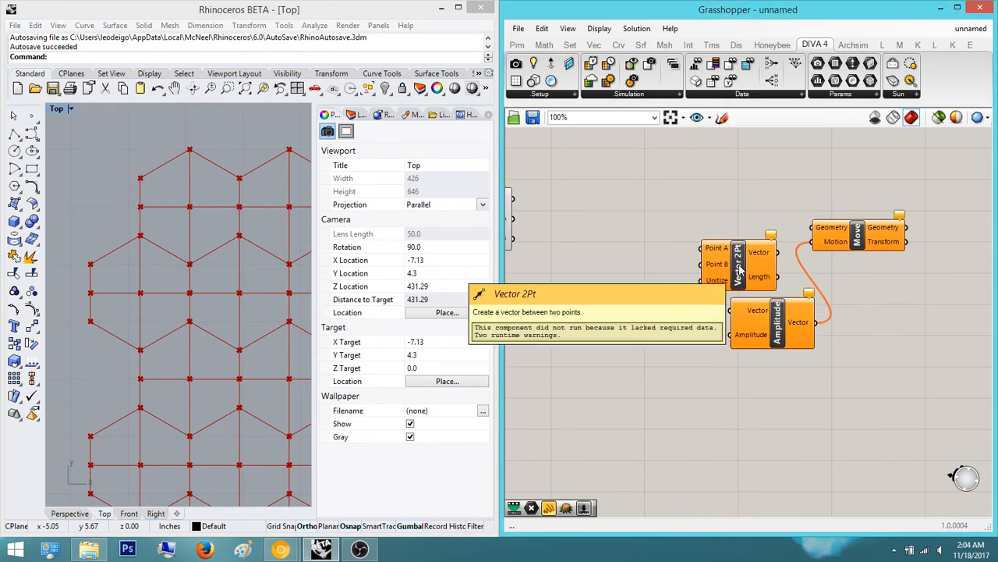
drag(733, 269, 648, 294)
scroll(687, 289, up, 1)
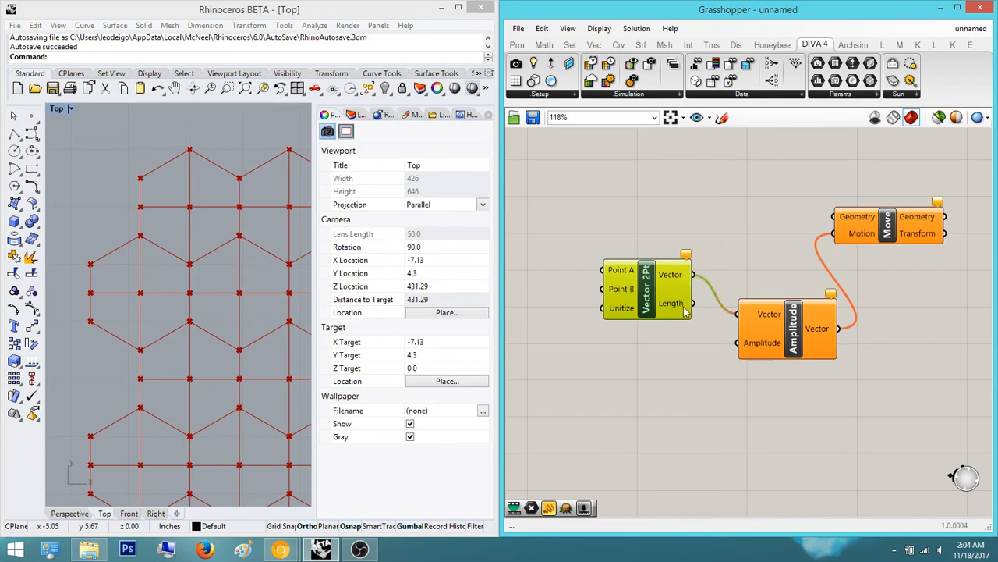
scroll(686, 310, down, 2)
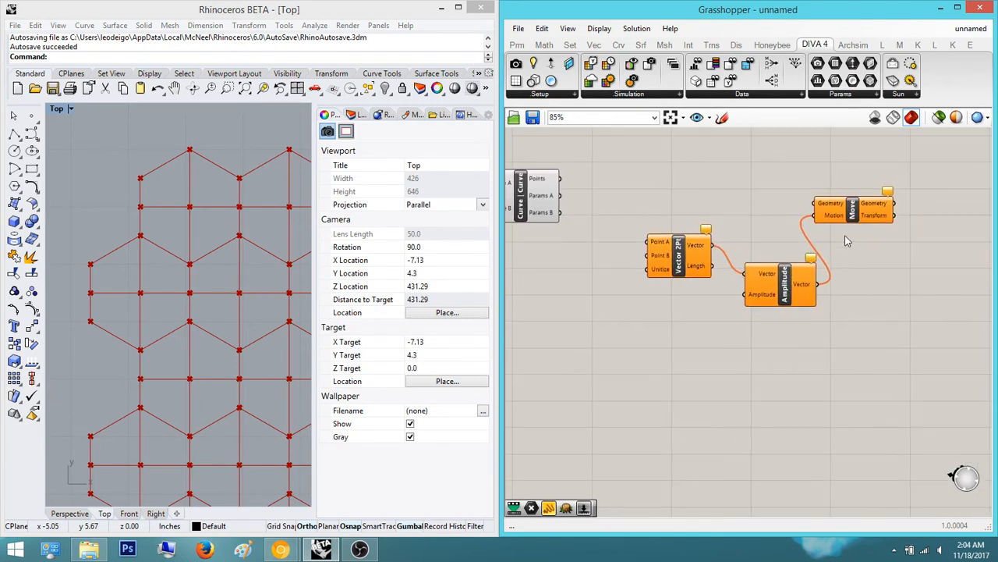
Step: Add a Remap Numbers component below Amplitude and connect its Mapped output to Amplitude's Amplitude input
double_click(825, 388)
text(remap)
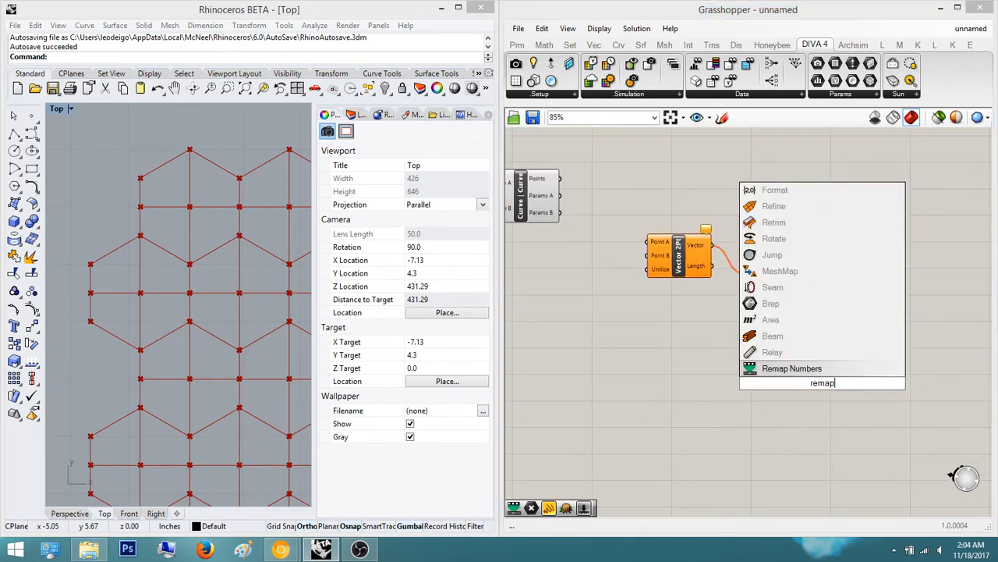
key(Return)
drag(823, 388, 715, 404)
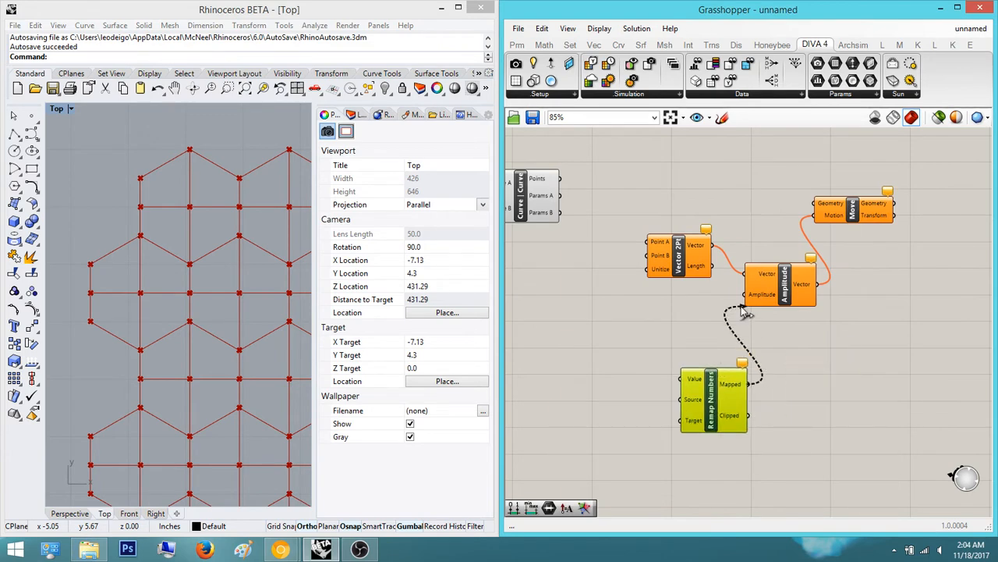
Step: Add a Bounds component ahead of Remap Numbers and connect its Domain output to the Source input
right_drag(617, 404, 710, 372)
double_click(711, 372)
text(bounds)
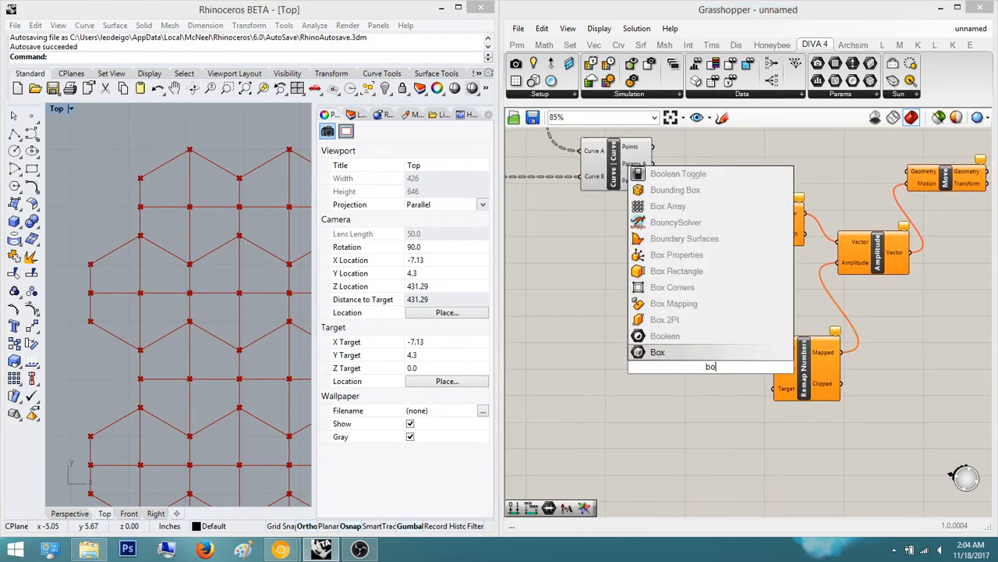
key(Return)
scroll(711, 372, up, 3)
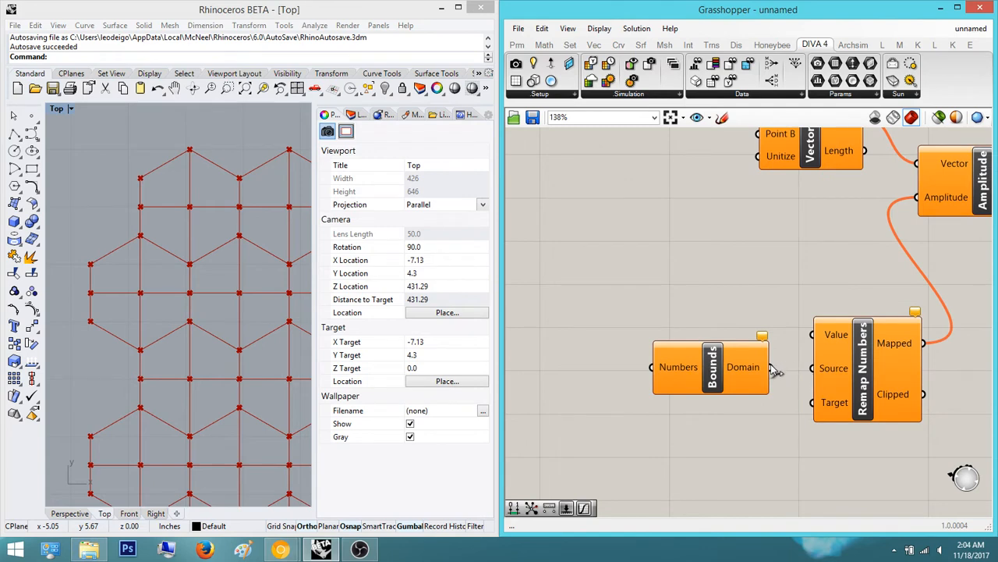
Step: Add a Construct Domain component below Bounds and connect its Domain output to Remap Numbers' Target input
double_click(738, 472)
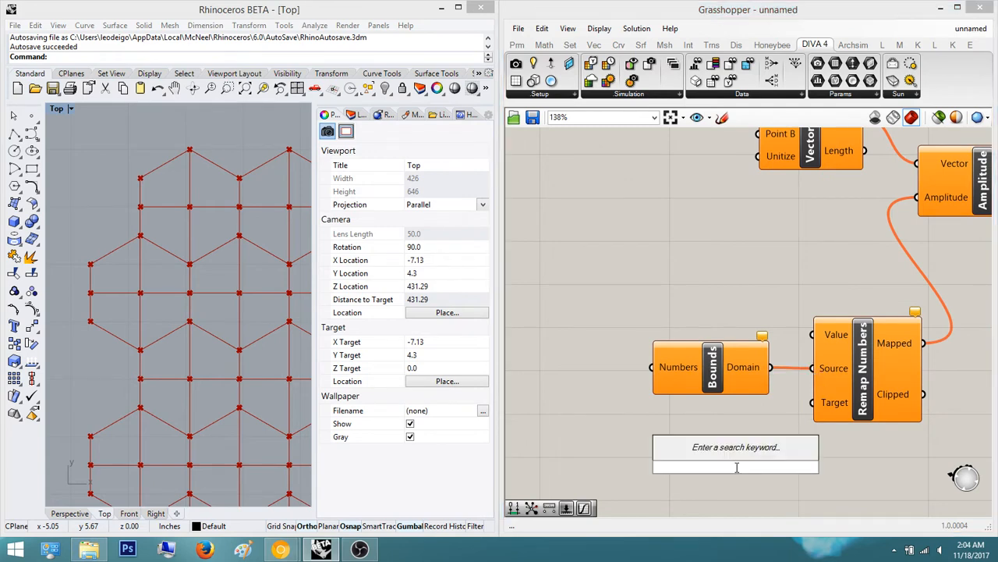
text(construct)
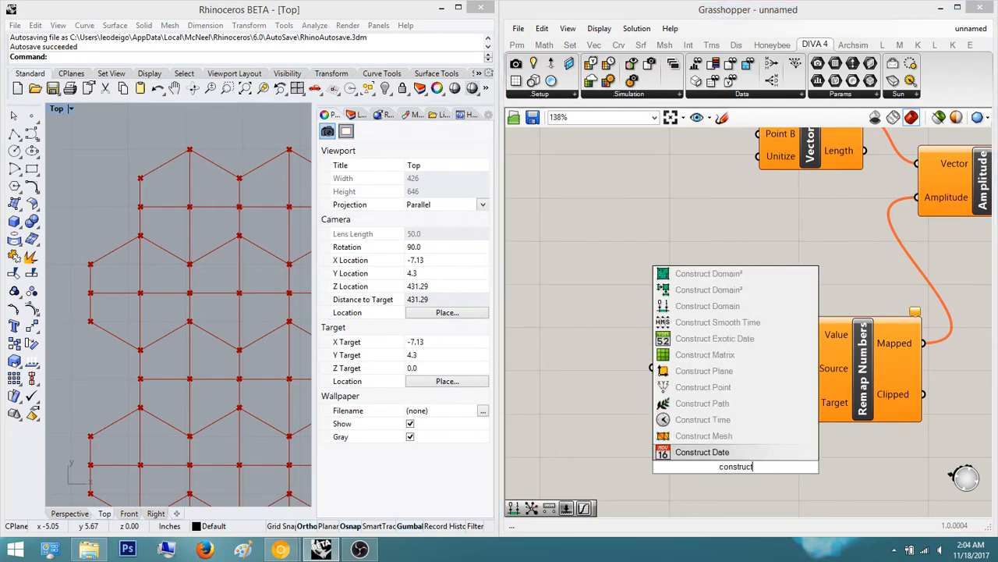
text( dom)
key(Return)
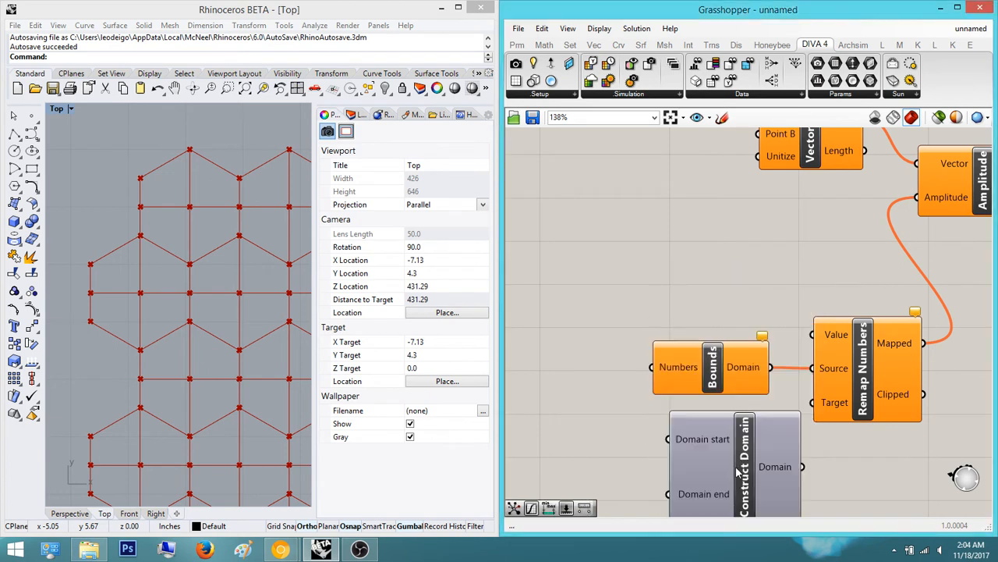
right_drag(811, 417, 874, 436)
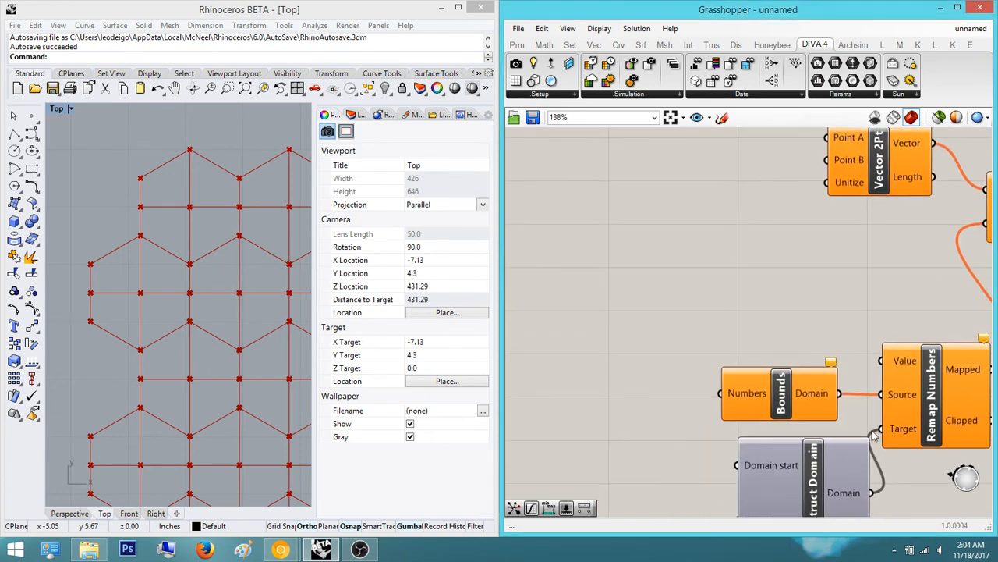
Step: Add a Distance component ahead of Bounds and connect its output to Bounds' Numbers and Remap Numbers' Value inputs
double_click(704, 330)
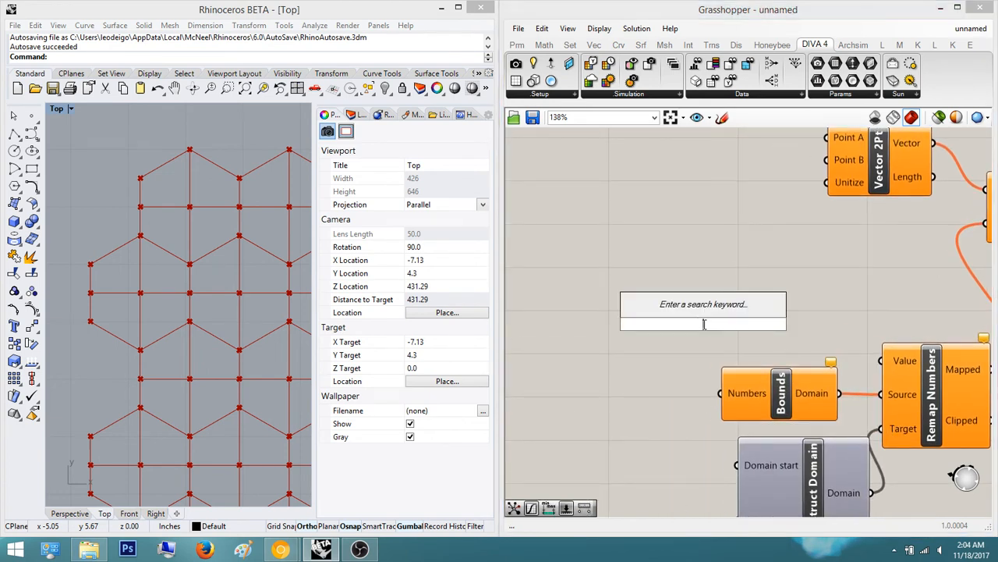
text(dist)
key(Return)
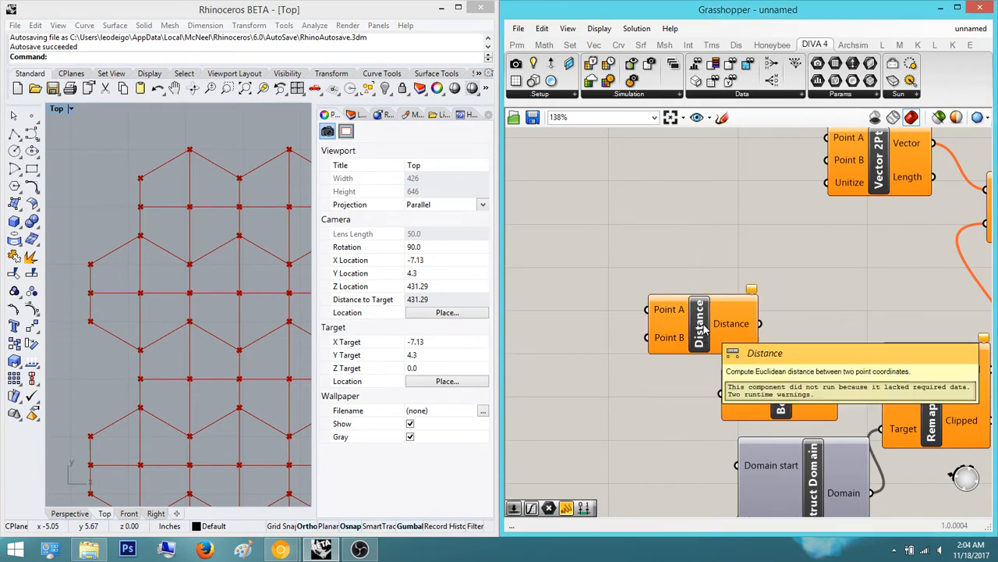
drag(689, 341, 616, 373)
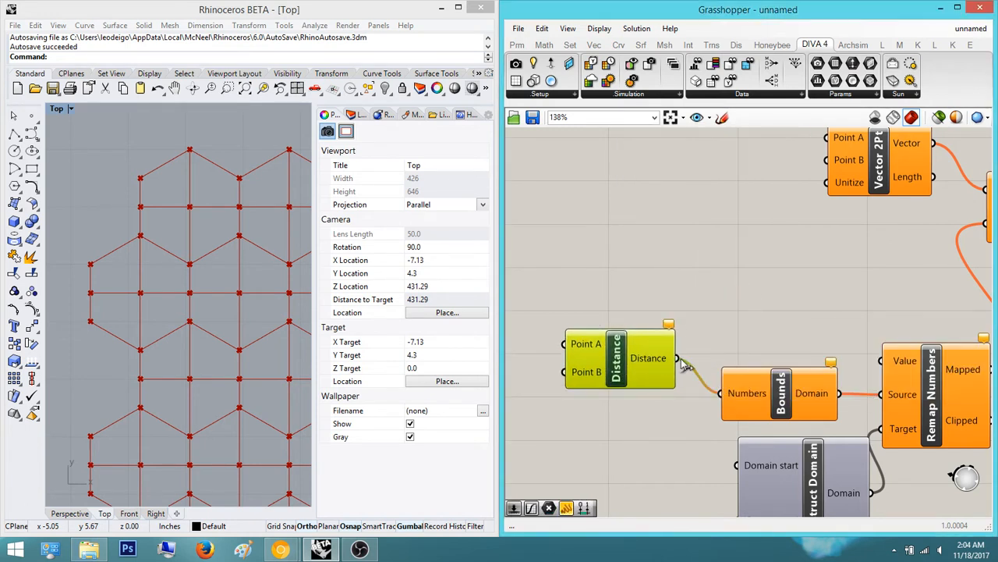
drag(913, 362, 902, 366)
Step: Connect the Points output of Curve | Curve to Distance's Point A input
right_drag(611, 380, 694, 381)
click(665, 318)
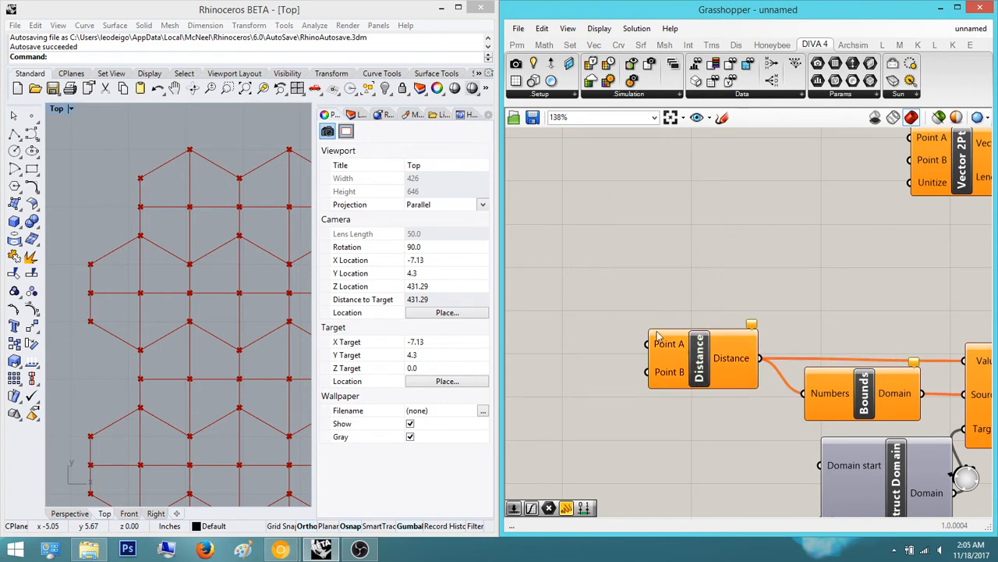
scroll(656, 348, down, 3)
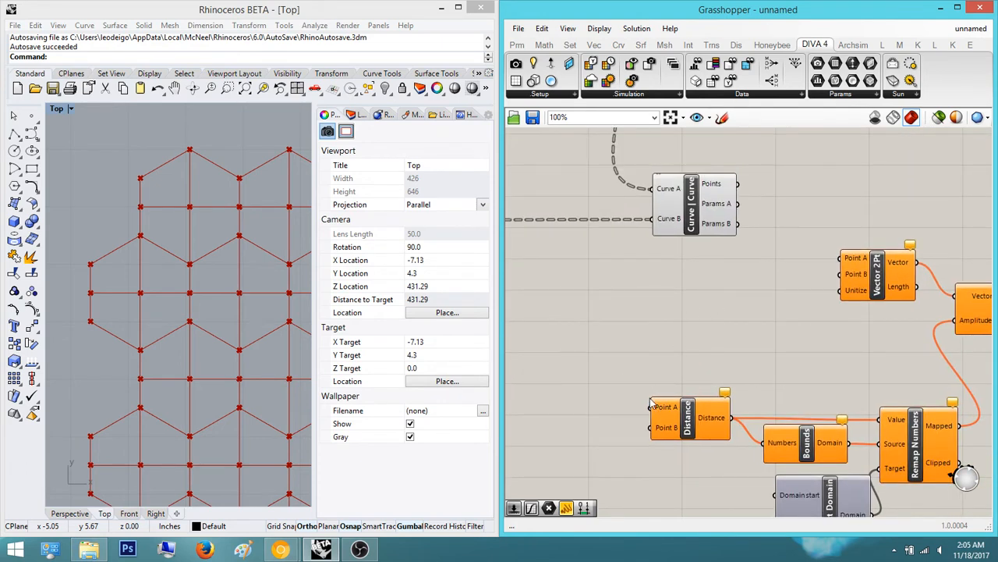
click(714, 199)
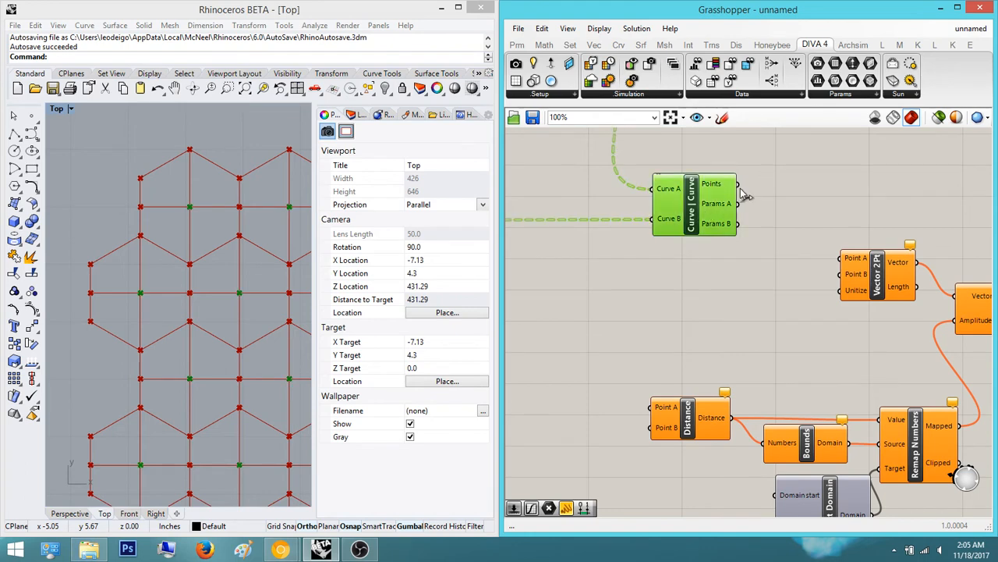
drag(741, 187, 652, 406)
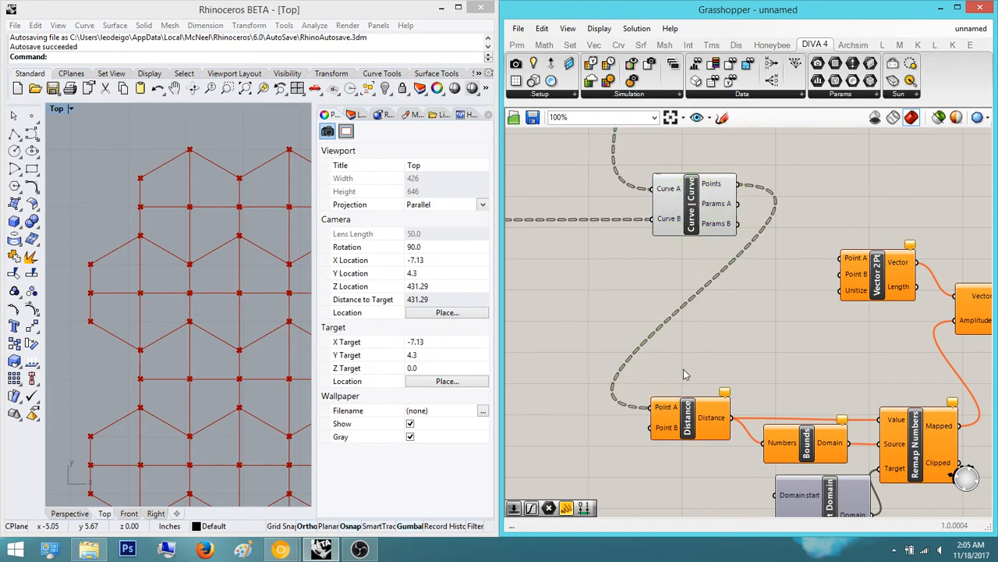
Step: Place a single point object in Rhino's Top view, inside the upper part of the hexagon grid
right_drag(205, 312, 195, 295)
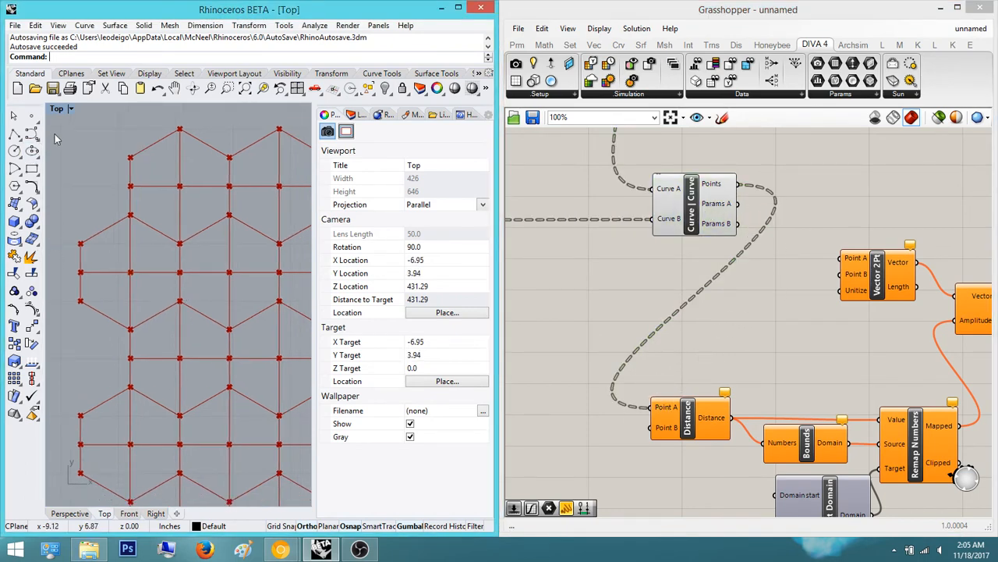
click(32, 115)
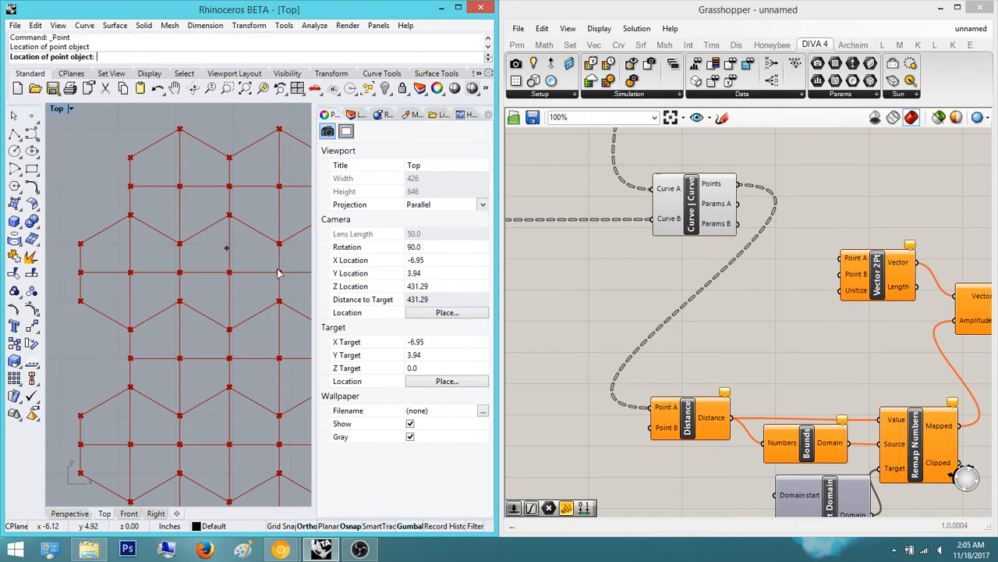
click(252, 278)
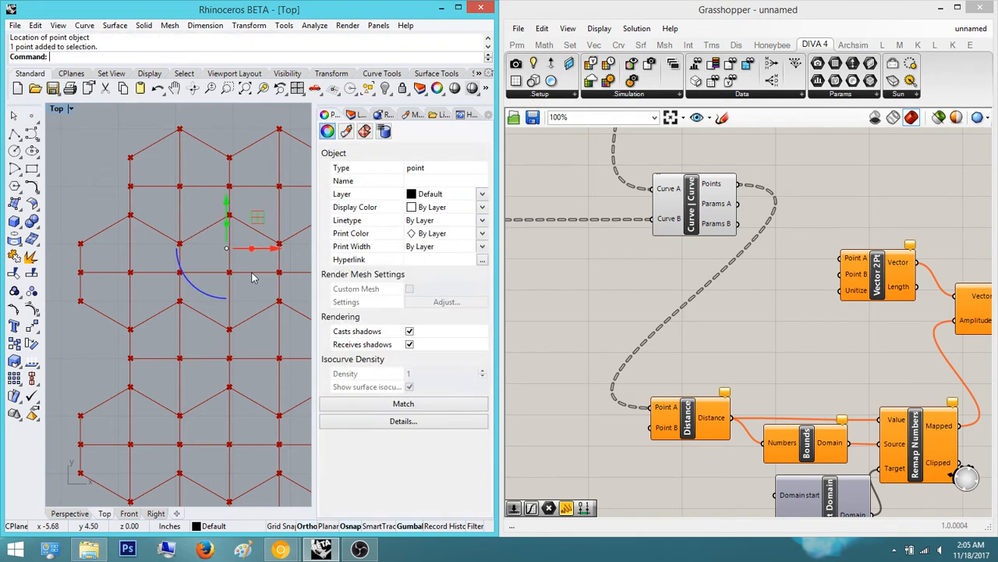
Step: Add a Point parameter in Grasshopper, reference the Rhino point in it, and connect it to Distance's Point B input
double_click(569, 431)
text(point)
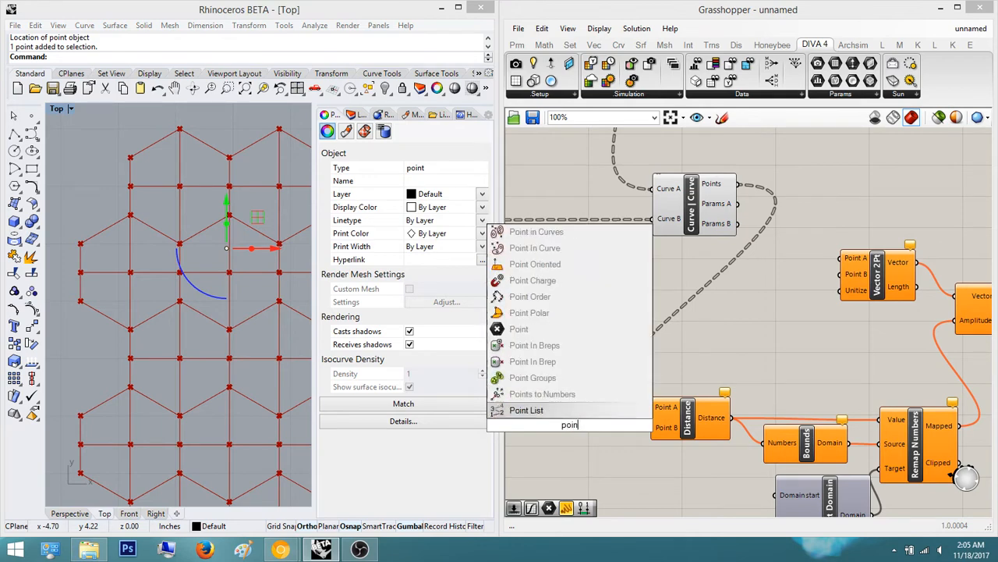
key(Return)
right_click(571, 428)
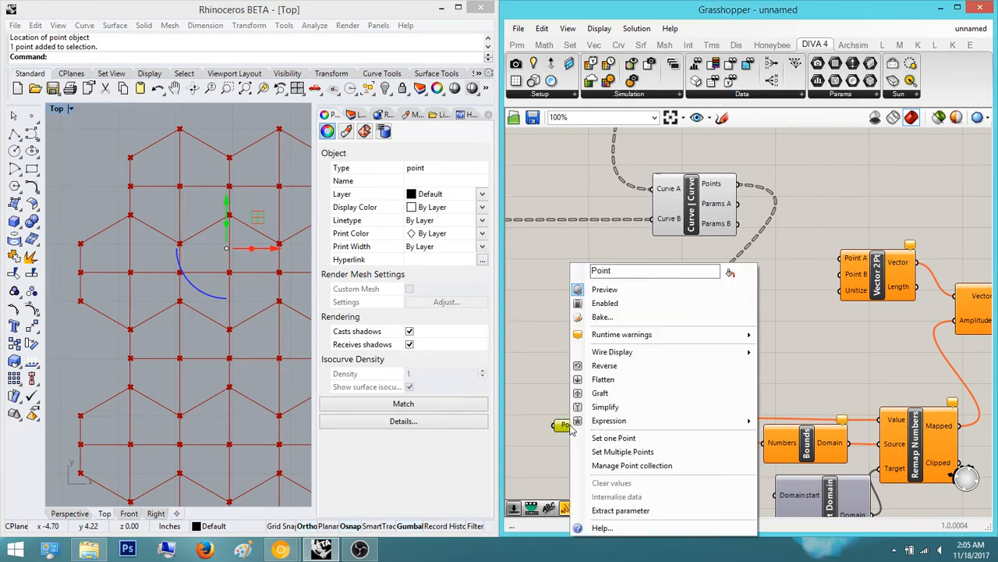
click(624, 449)
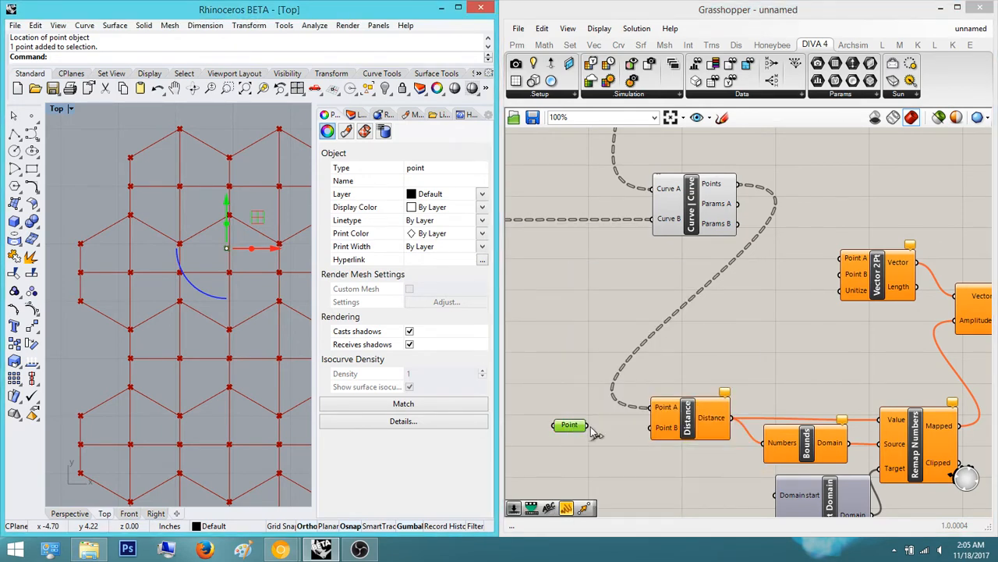
drag(588, 425, 652, 428)
Step: Connect the Curve | Curve Points to Vector 2Pt's Point A and the upper List Item's output to its Point B
right_drag(783, 290, 732, 302)
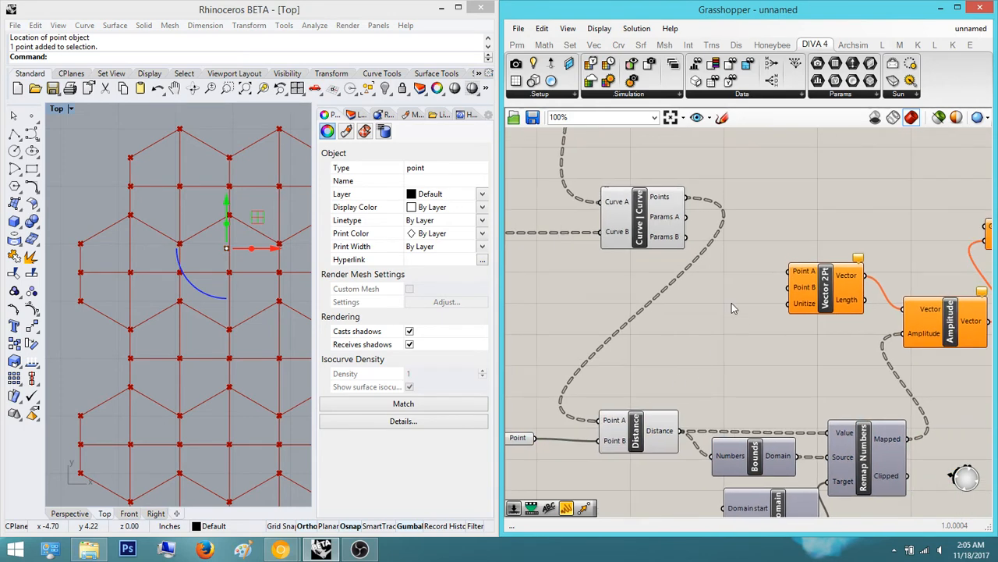
click(633, 235)
click(691, 365)
right_drag(691, 366, 610, 318)
right_drag(687, 295, 723, 337)
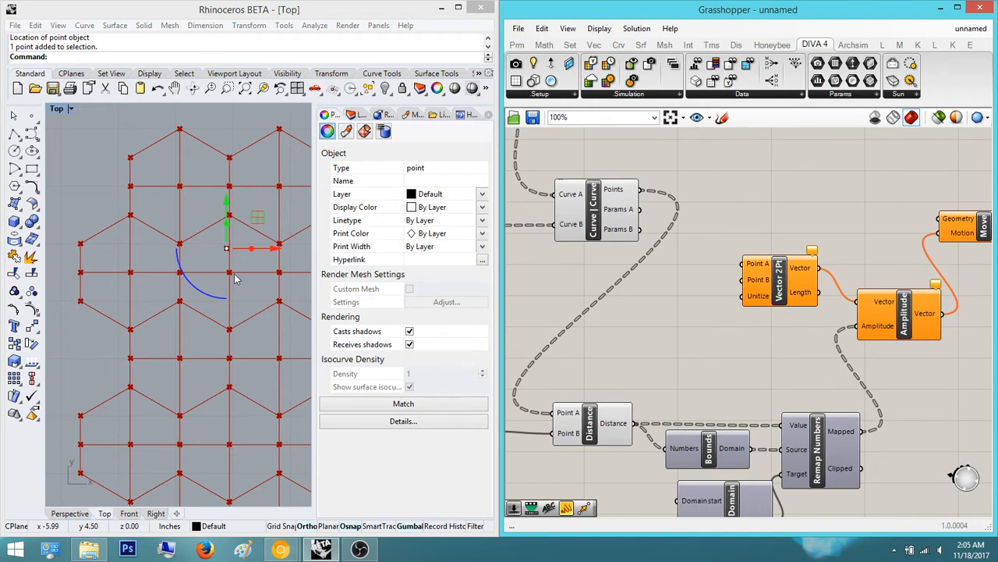
right_drag(239, 306, 253, 318)
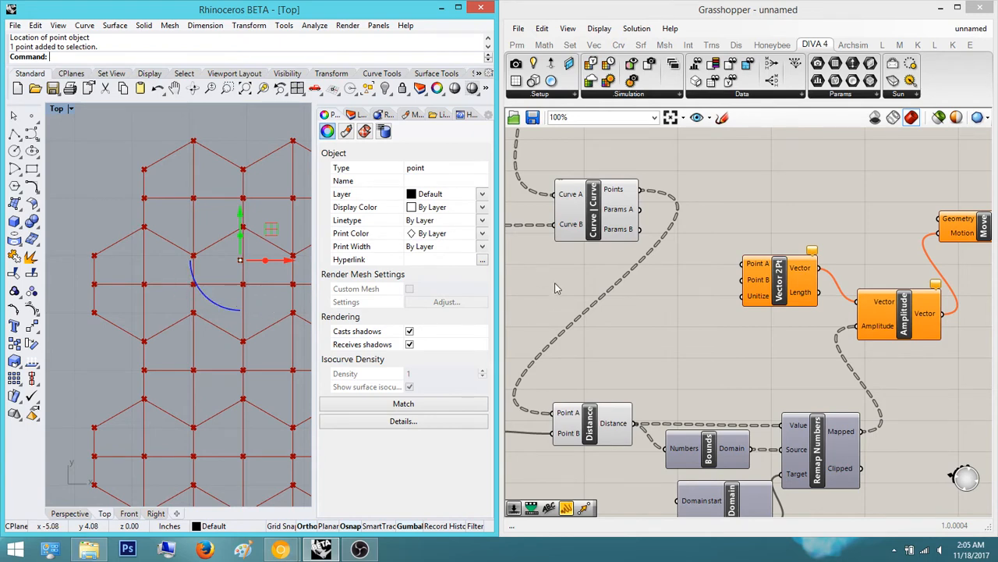
scroll(557, 288, down, 3)
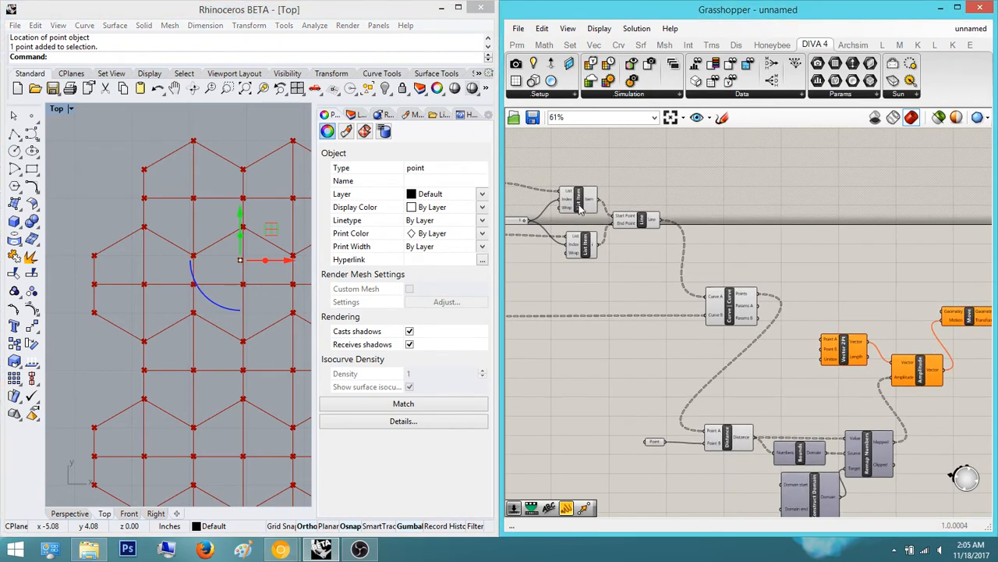
click(580, 210)
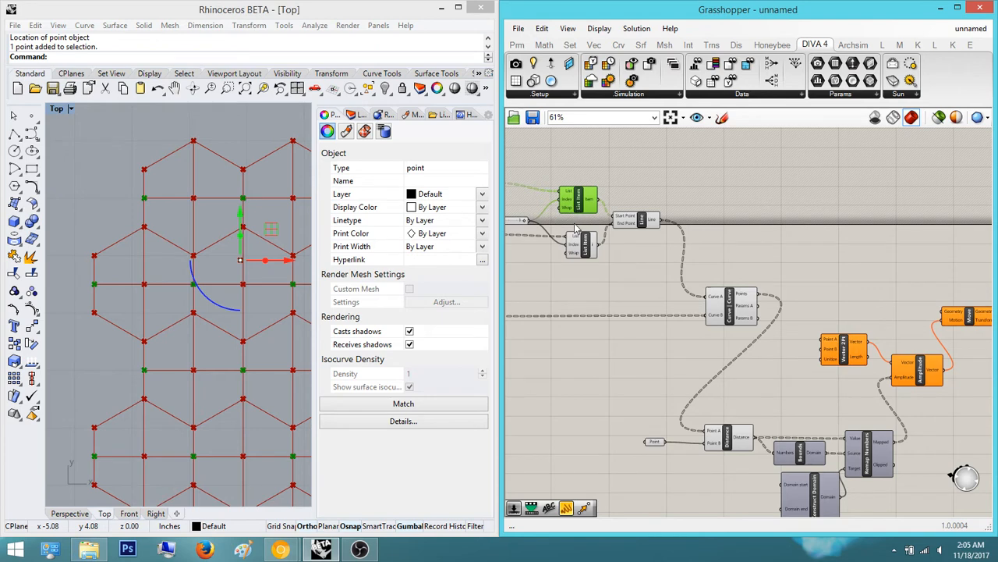
drag(601, 204, 826, 348)
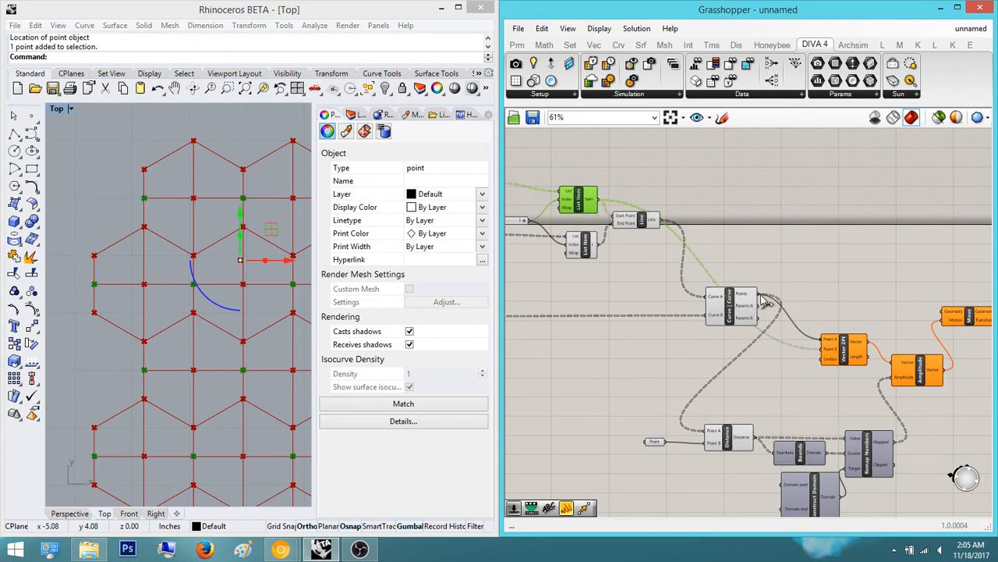
Step: Connect the Points output of Curve | Curve to Move's Geometry input
scroll(869, 289, up, 2)
drag(712, 296, 965, 321)
right_drag(919, 316, 662, 284)
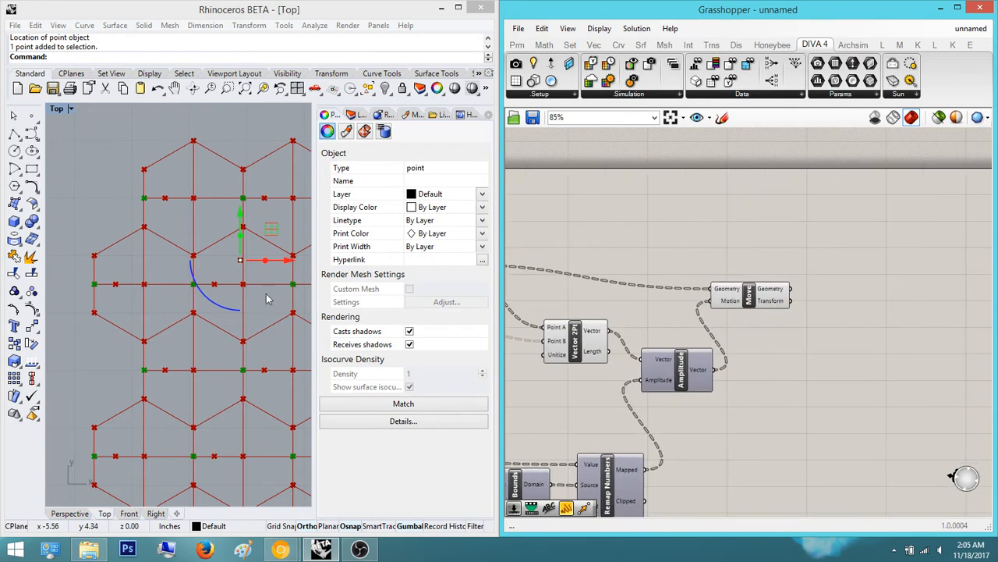
Step: Check the moved centre points across the hexagon grid and shift the Vector 2Pt component slightly down
right_drag(612, 353, 739, 303)
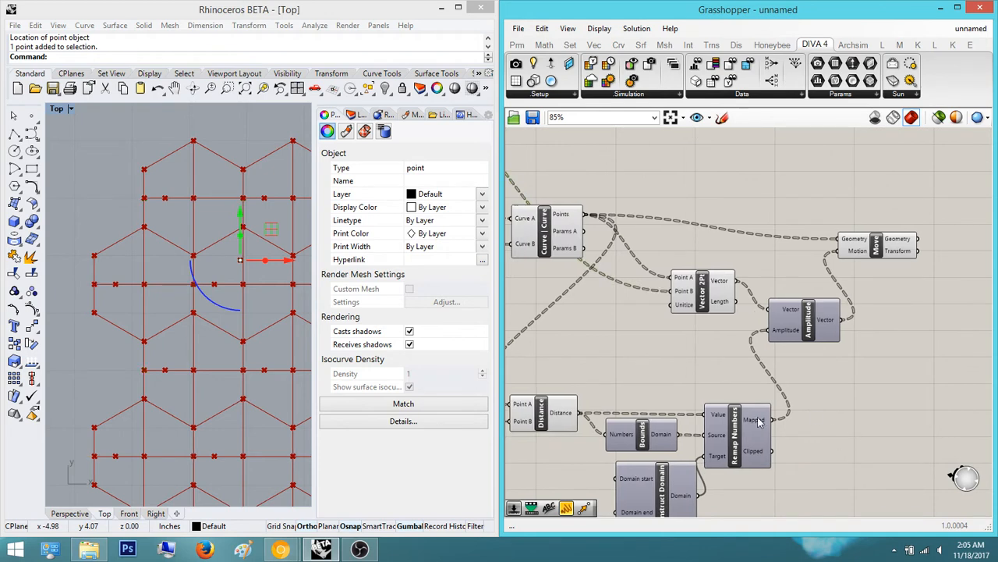
scroll(217, 326, down, 3)
scroll(217, 326, down, 3)
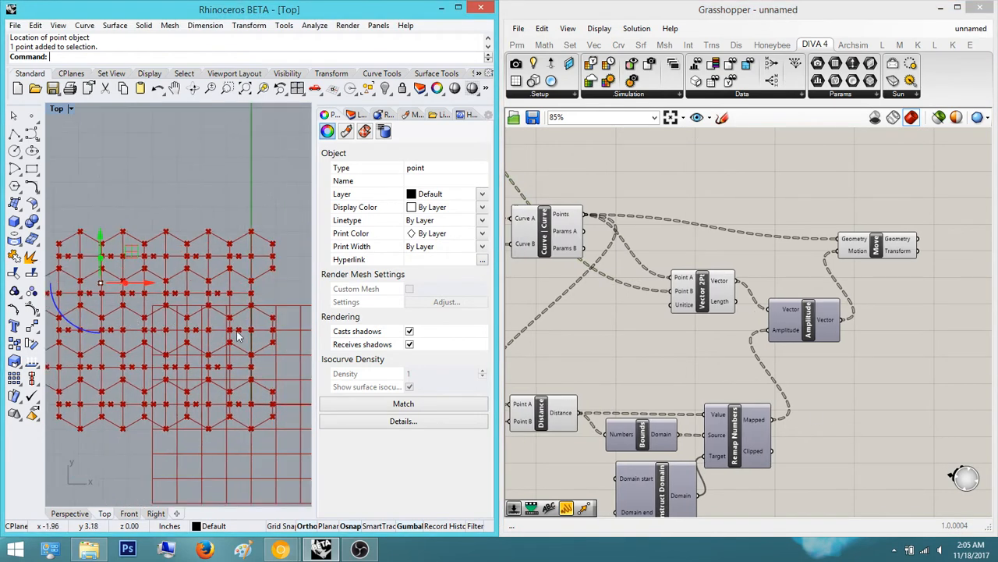
scroll(199, 337, up, 6)
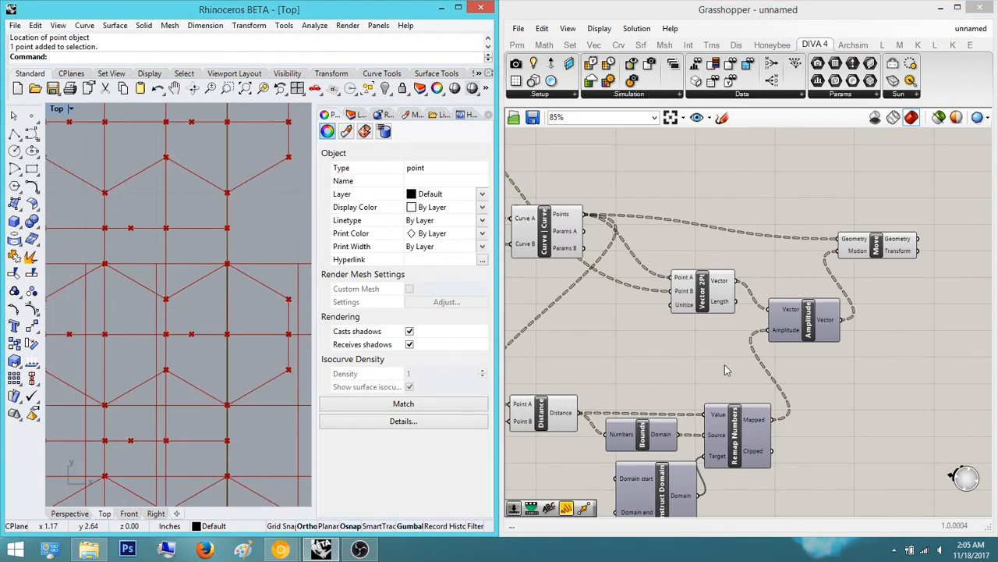
drag(708, 308, 708, 323)
scroll(202, 310, down, 3)
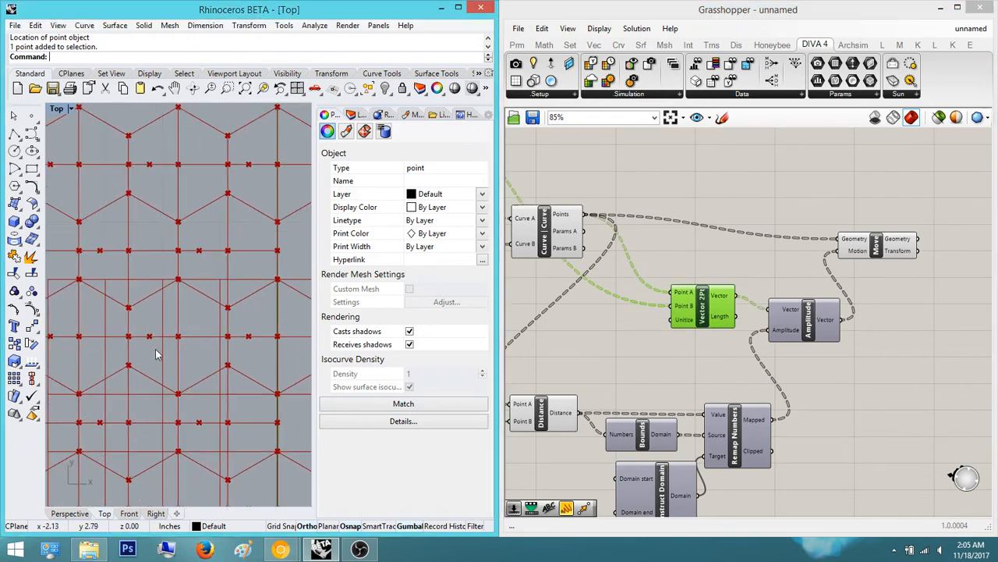
Step: Add number sliders with values 0 and 1 and connect them to Construct Domain's Domain start and Domain end inputs
right_drag(553, 499, 639, 415)
double_click(639, 423)
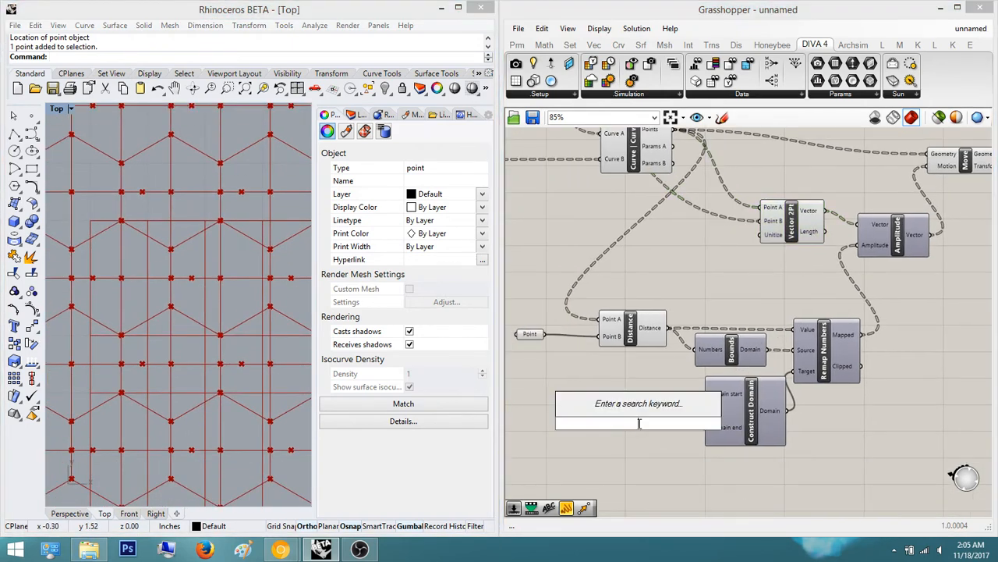
text(0)
key(Return)
double_click(629, 440)
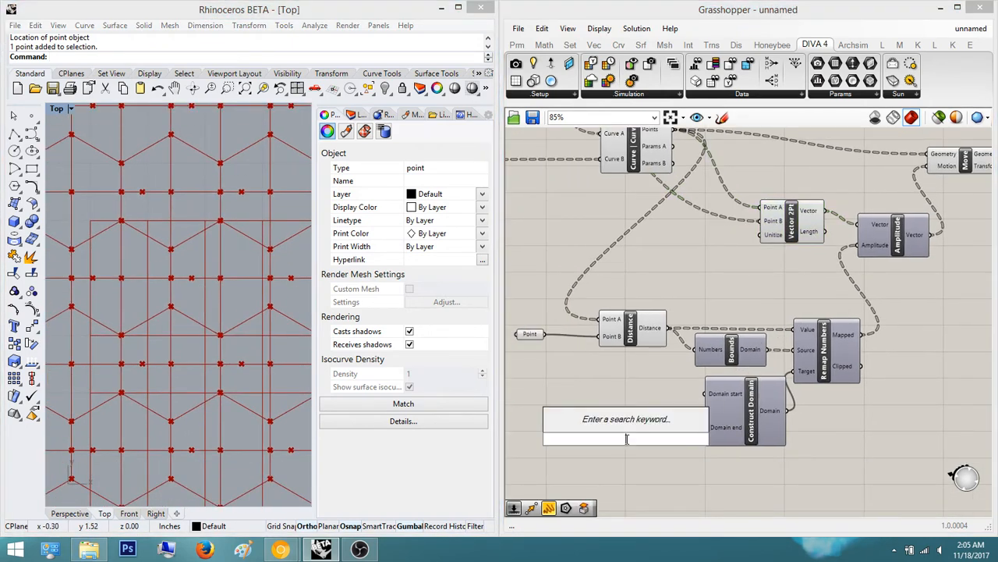
text(1)
key(Return)
scroll(690, 446, up, 4)
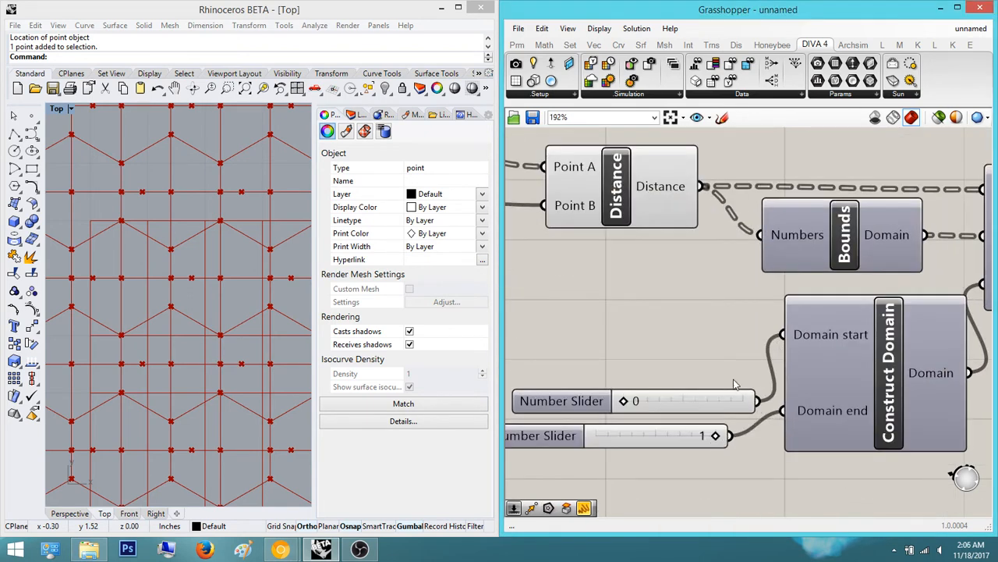
drag(704, 398, 709, 345)
Step: Switch the Domain end slider's rounding to real numbers (R) and check the moved points across the whole hexagon grid
double_click(558, 437)
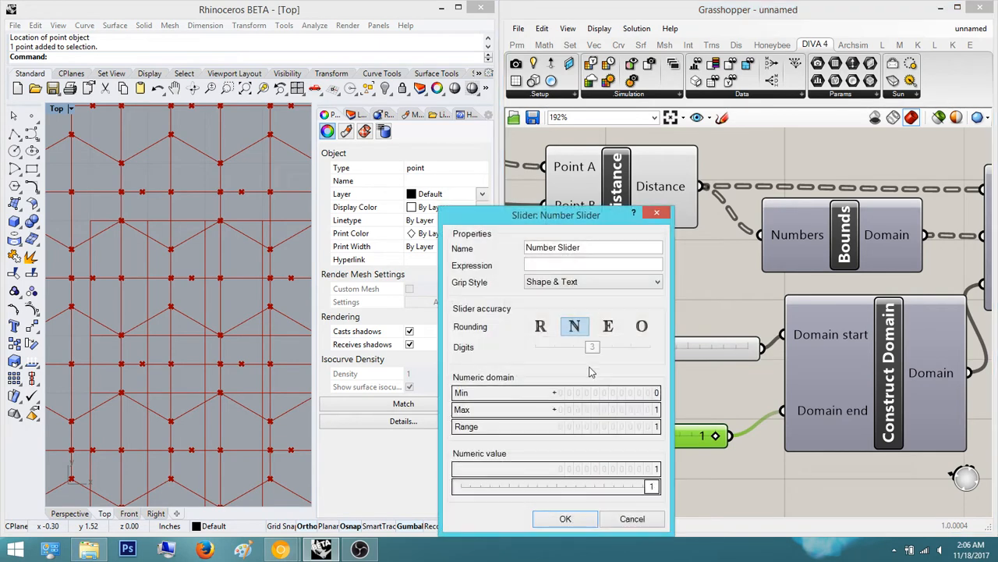
click(539, 326)
click(588, 517)
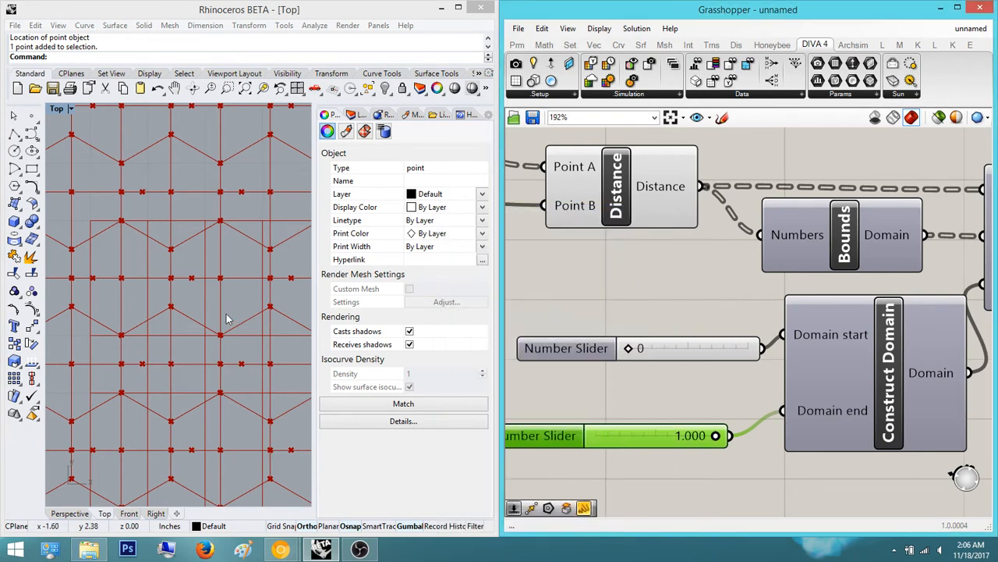
scroll(227, 317, down, 8)
right_drag(228, 315, 197, 349)
scroll(230, 263, up, 4)
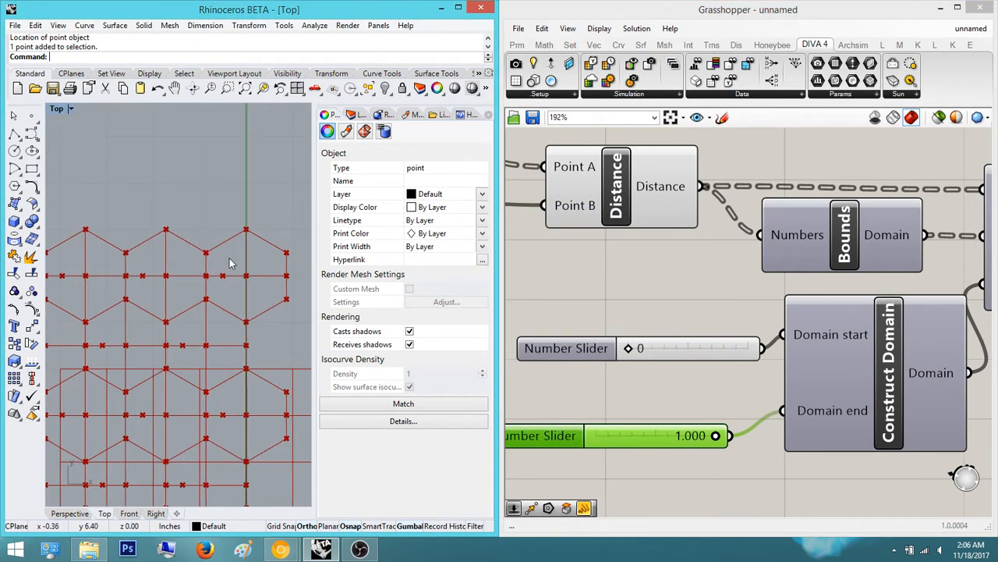
scroll(226, 273, down, 4)
right_drag(234, 289, 250, 277)
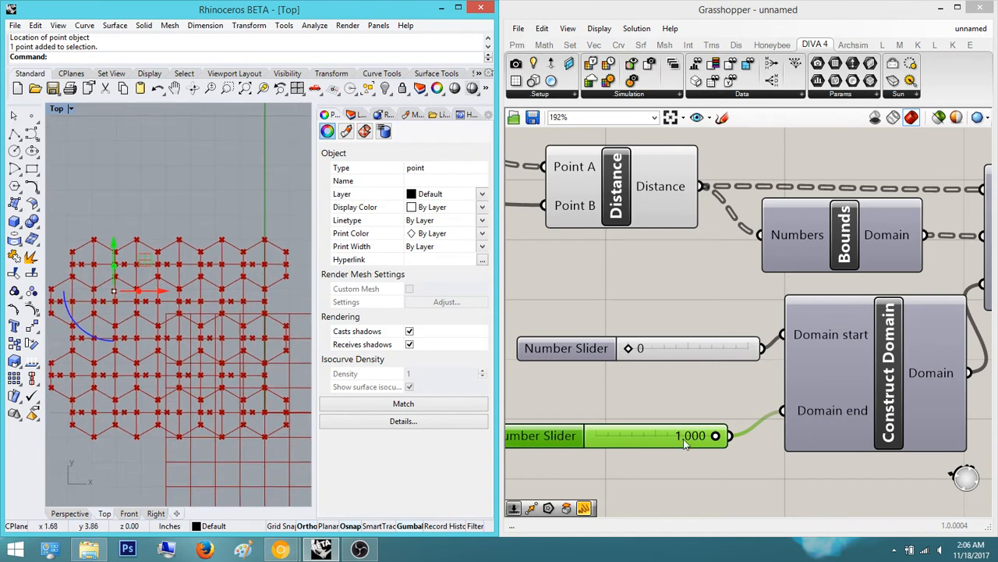
Step: Set the number slider feeding the Construct Domain component's Domain end to 0.447
drag(716, 436, 640, 444)
scroll(631, 414, down, 2)
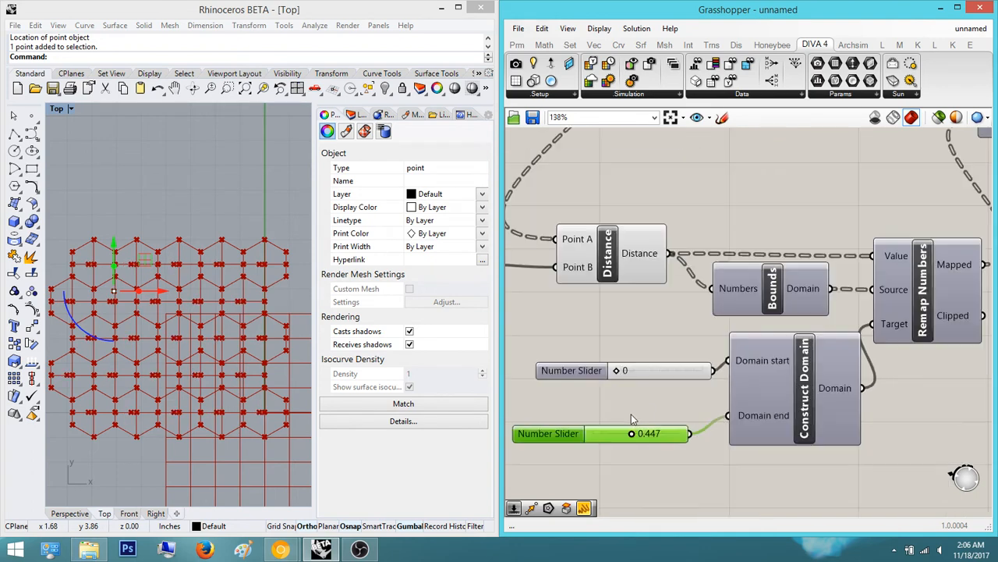
scroll(676, 409, down, 3)
Step: Flatten the Point A input of the Distance component
right_drag(676, 409, 694, 450)
scroll(612, 342, up, 5)
click(668, 353)
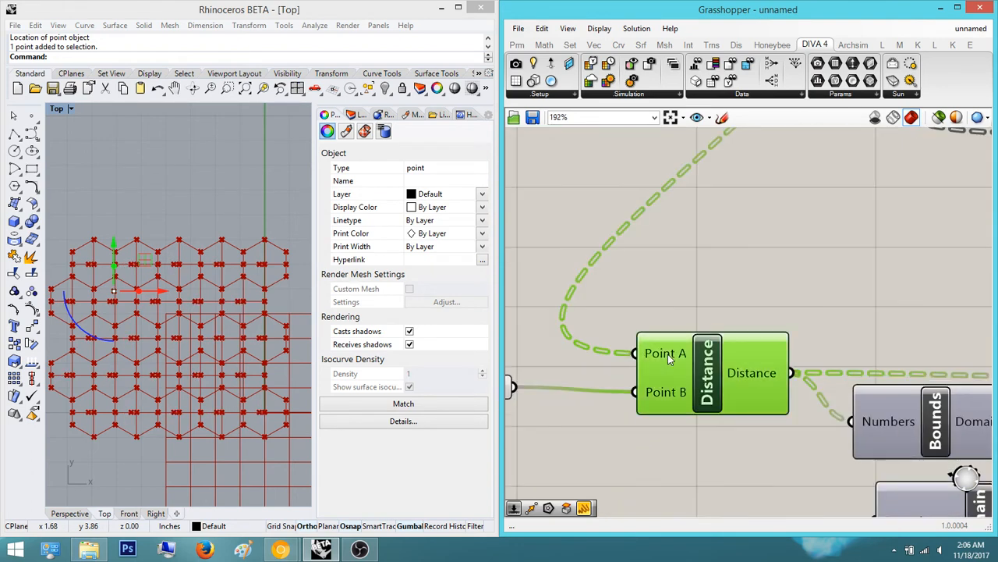
right_click(668, 358)
click(736, 381)
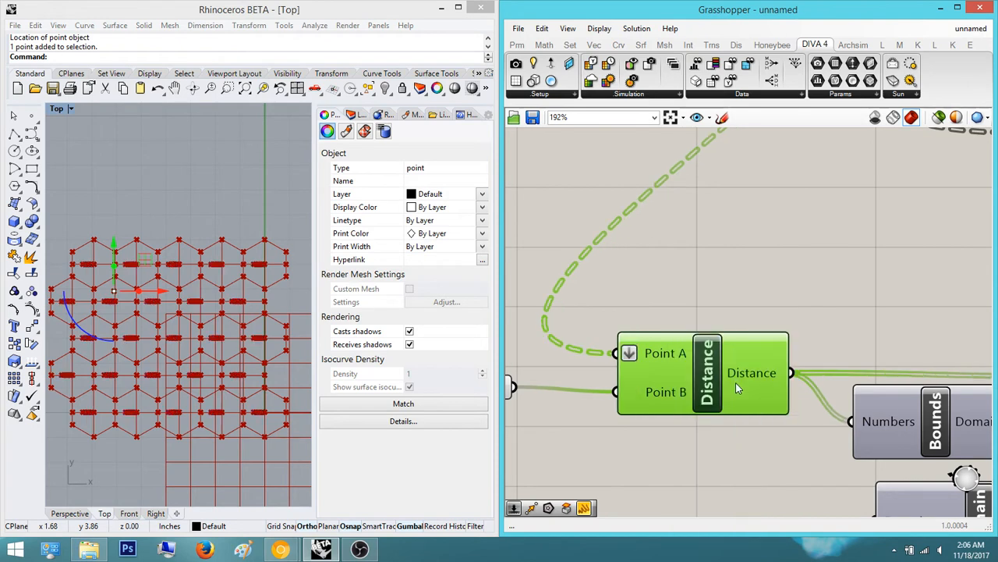
click(670, 307)
Step: Examine the moved points in the hexagon grid and the chain of components that produces them
scroll(191, 364, up, 5)
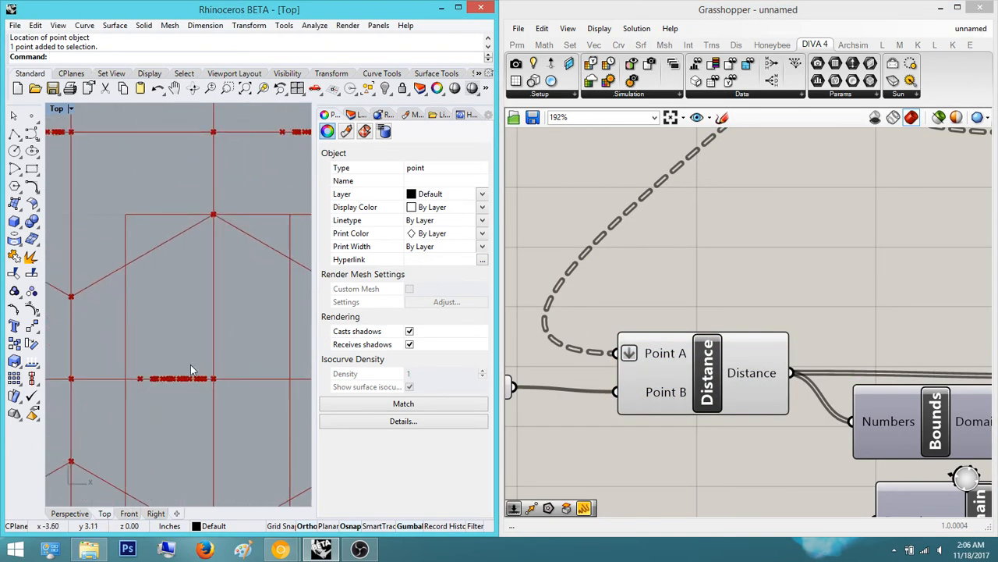
scroll(191, 364, down, 3)
scroll(231, 375, up, 3)
scroll(765, 286, down, 5)
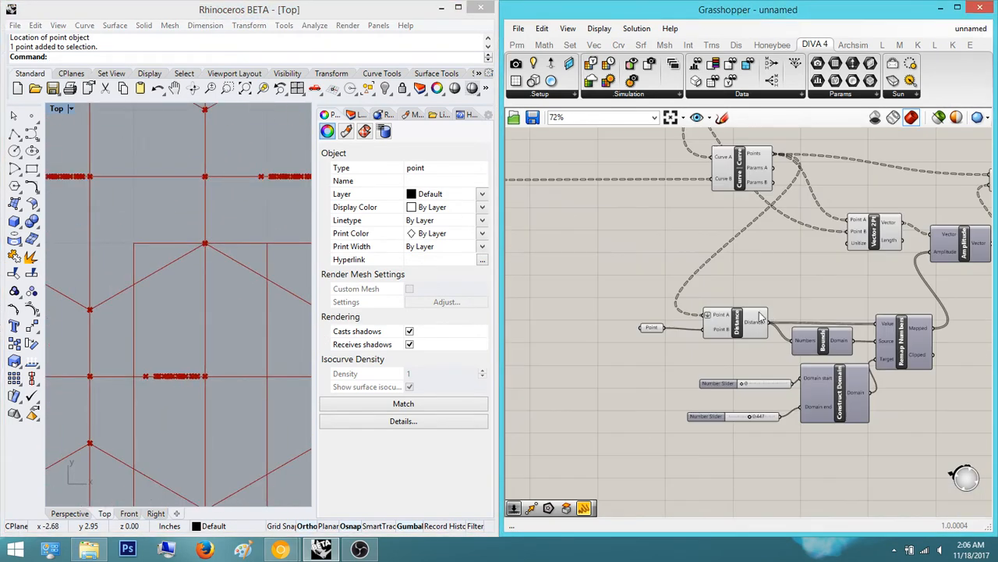
right_drag(762, 316, 569, 342)
scroll(825, 267, up, 4)
scroll(711, 358, down, 4)
right_drag(711, 358, 794, 366)
right_drag(636, 308, 695, 320)
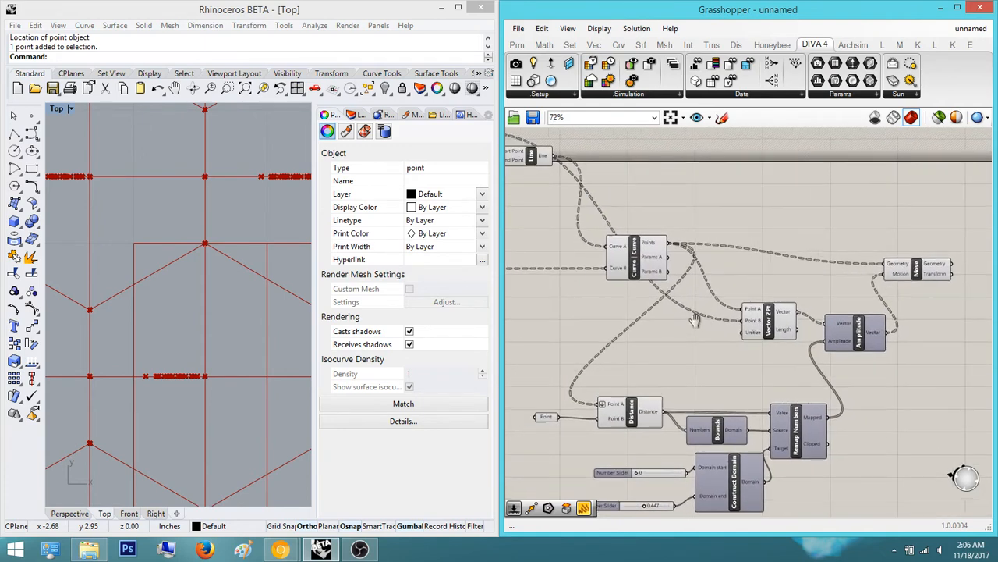
scroll(695, 320, down, 3)
scroll(173, 296, down, 5)
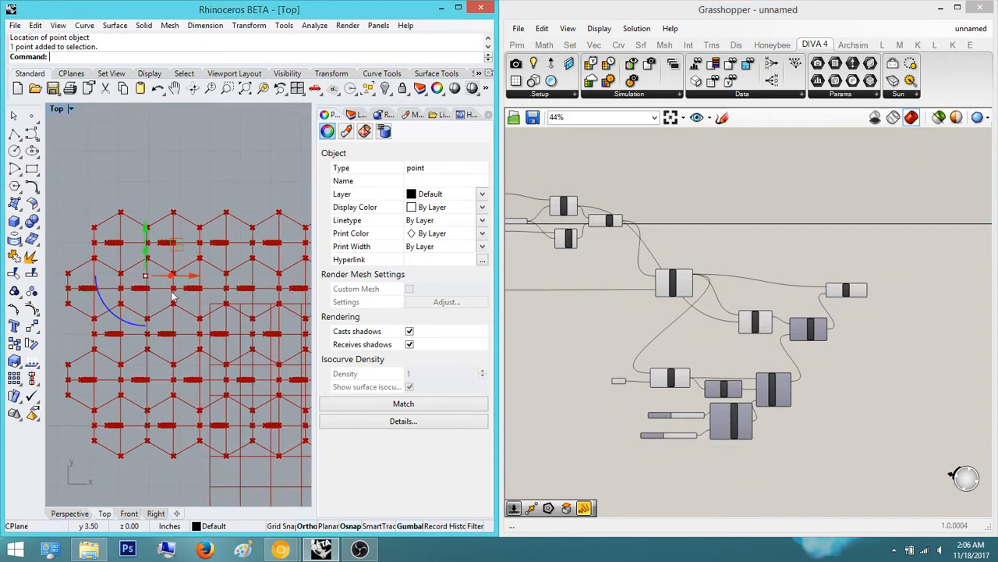
scroll(625, 340, up, 5)
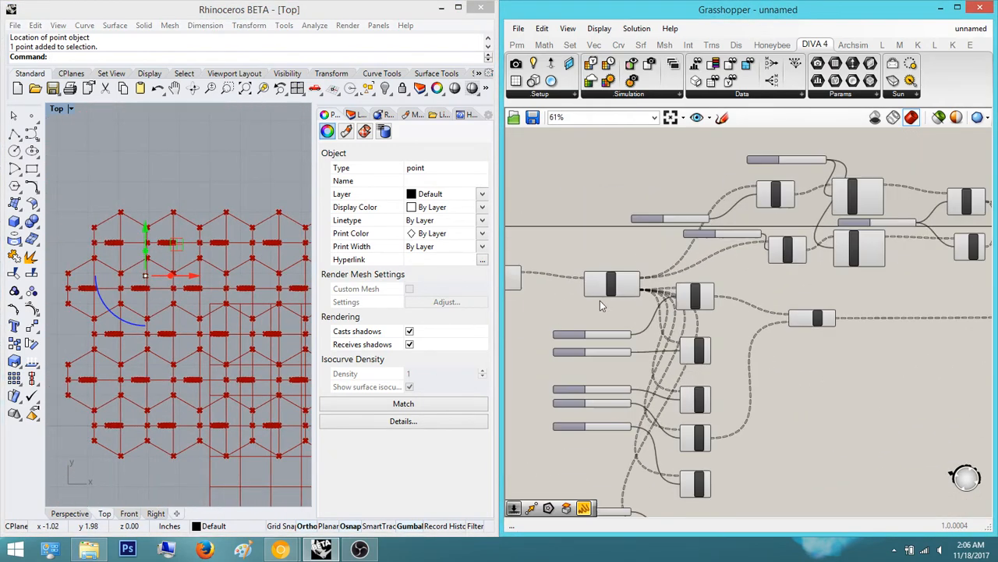
Step: Inspect the data passing through the Rotate, Explode, Vector 2Pt, Distance, Remap Numbers and Amplitude components
scroll(637, 280, down, 2)
right_drag(637, 280, 764, 298)
scroll(562, 269, up, 2)
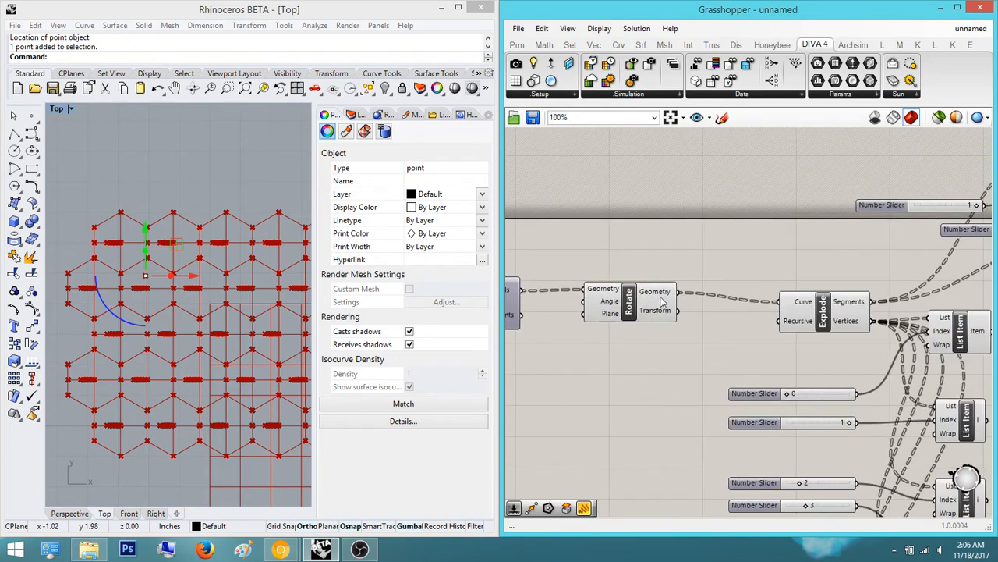
scroll(663, 296, down, 5)
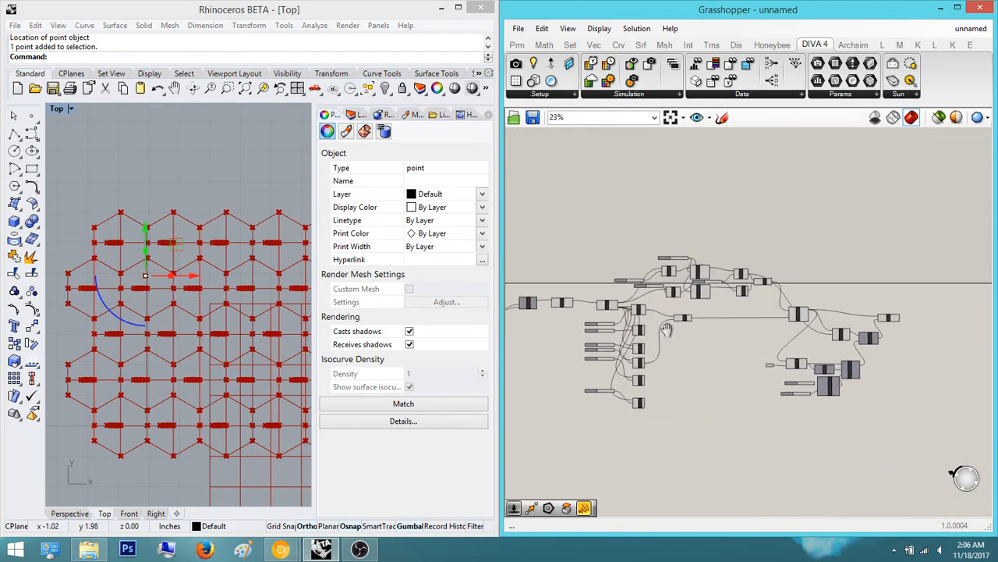
scroll(791, 341, up, 4)
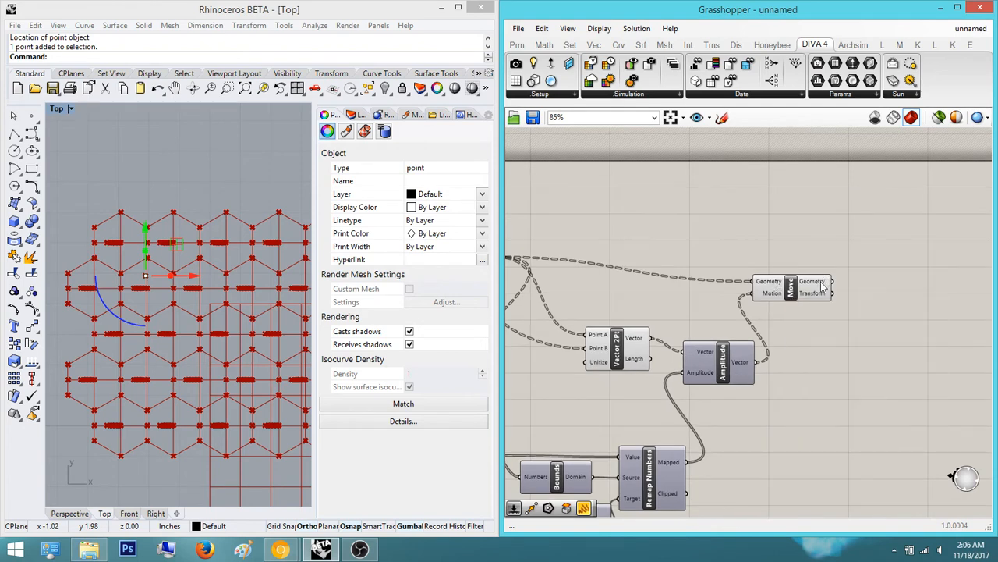
scroll(798, 341, up, 3)
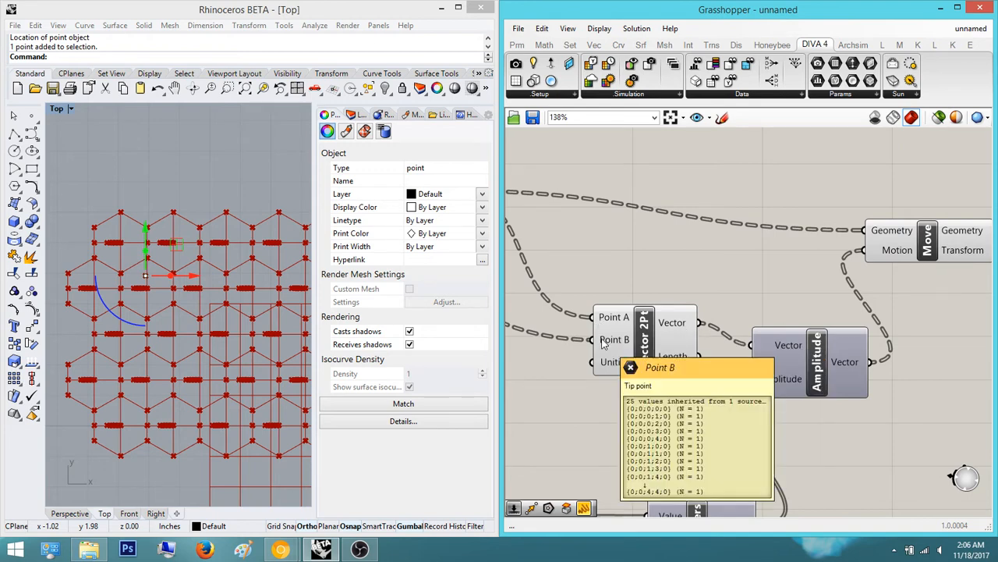
right_drag(674, 413, 723, 297)
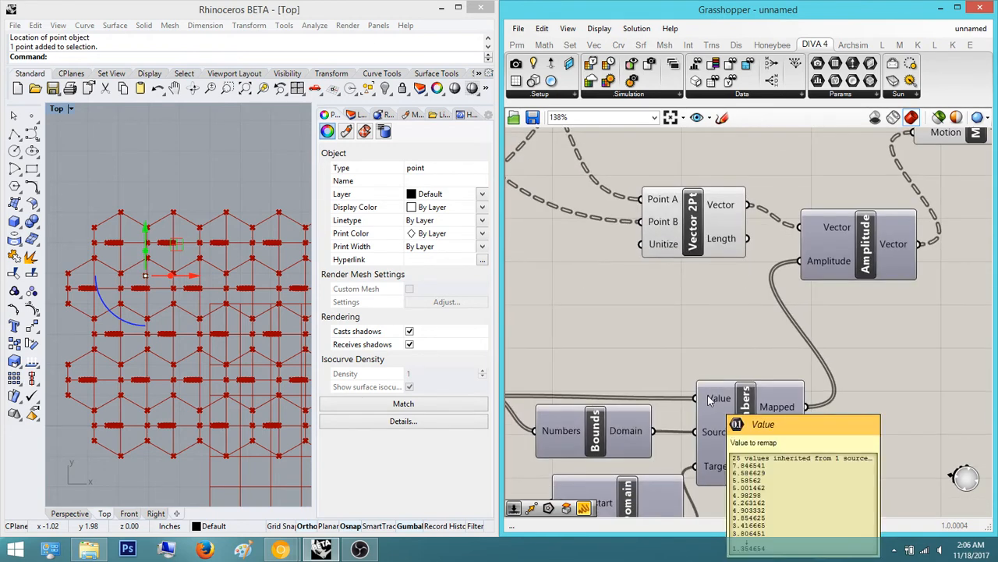
scroll(684, 387, down, 3)
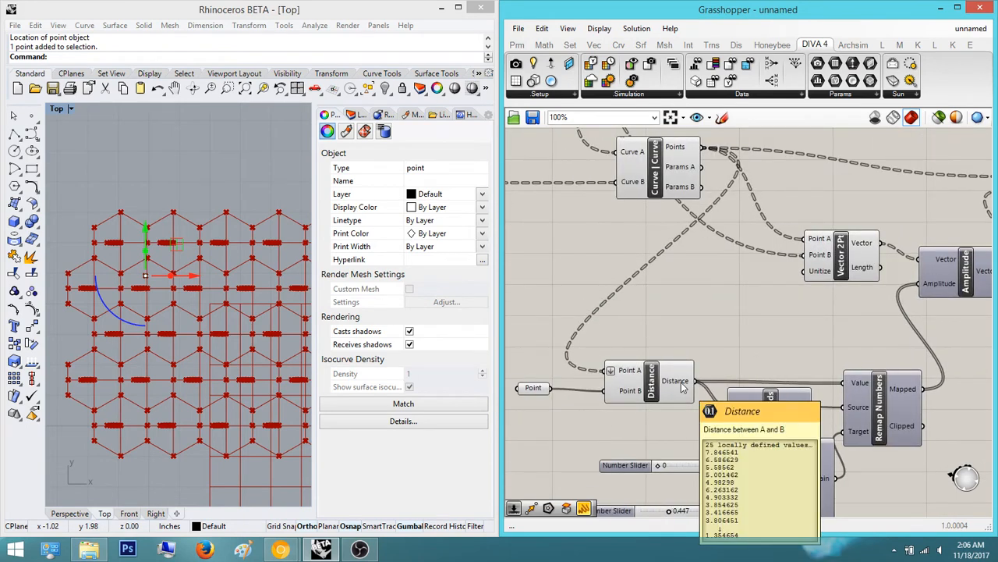
right_drag(867, 419, 803, 398)
scroll(804, 398, up, 5)
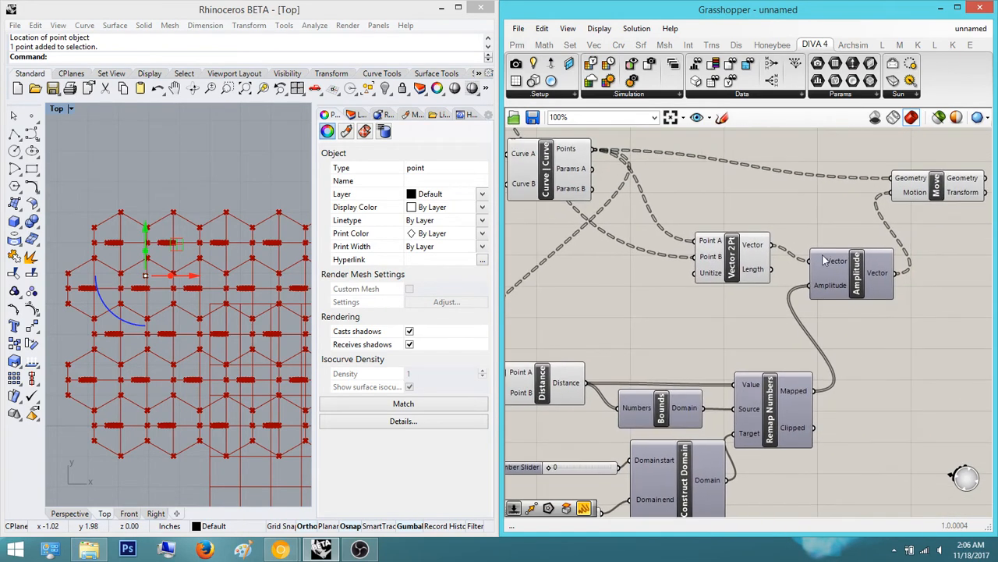
mouse_move(833, 303)
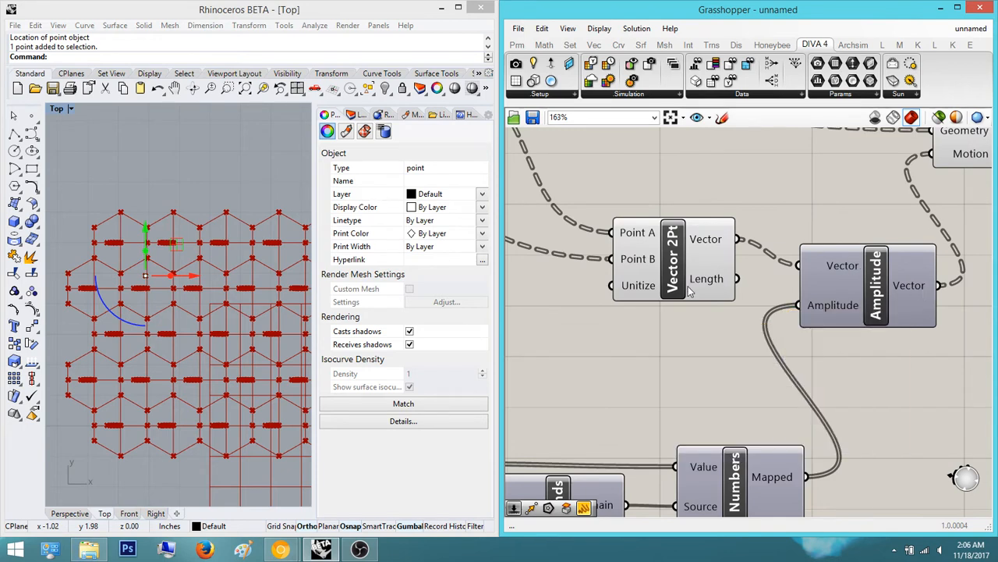
Step: Try grafting and flattening the Vector input of the Amplitude component
right_click(842, 266)
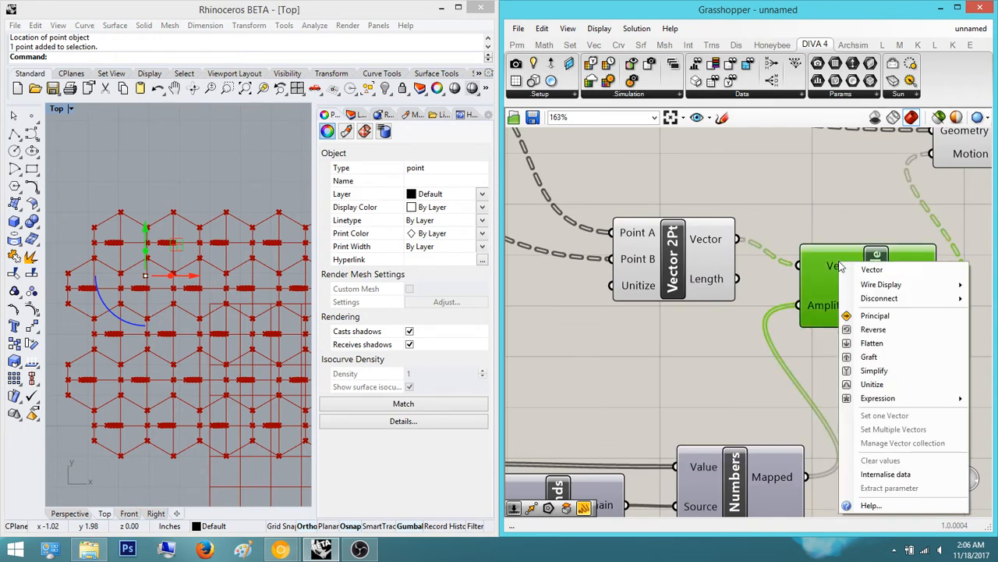
click(875, 205)
right_click(829, 268)
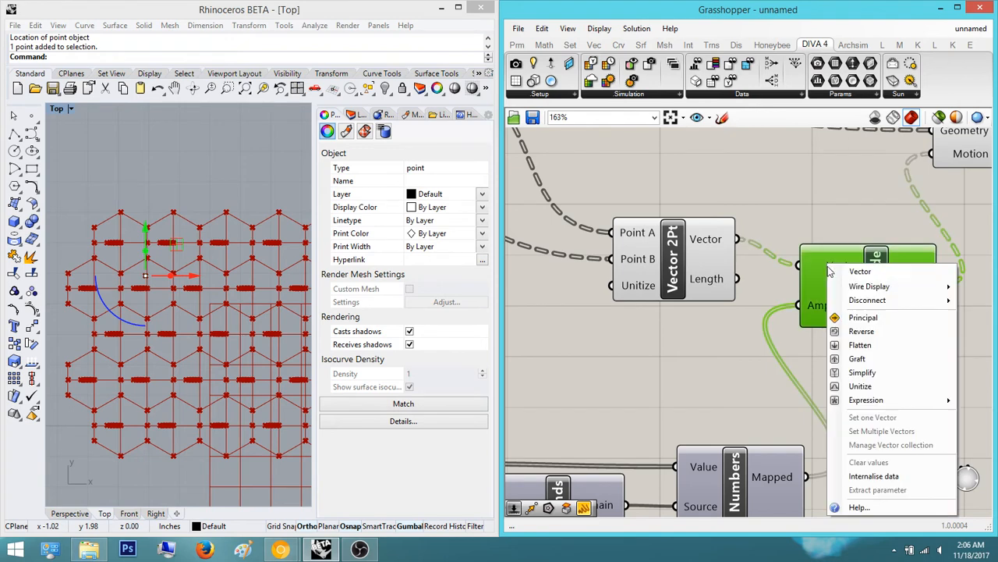
click(860, 355)
click(850, 218)
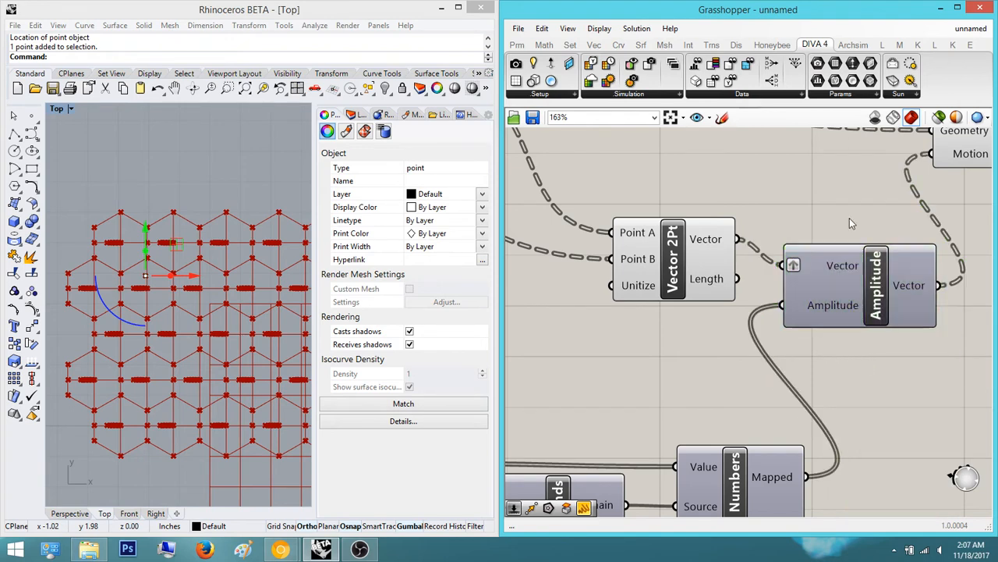
right_drag(849, 219, 830, 237)
right_click(797, 284)
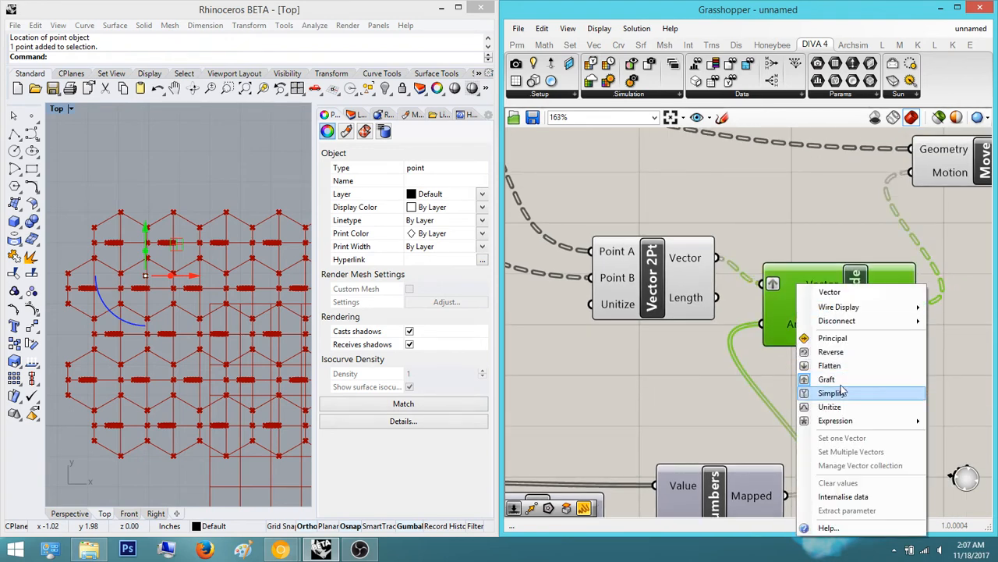
click(842, 380)
right_click(816, 282)
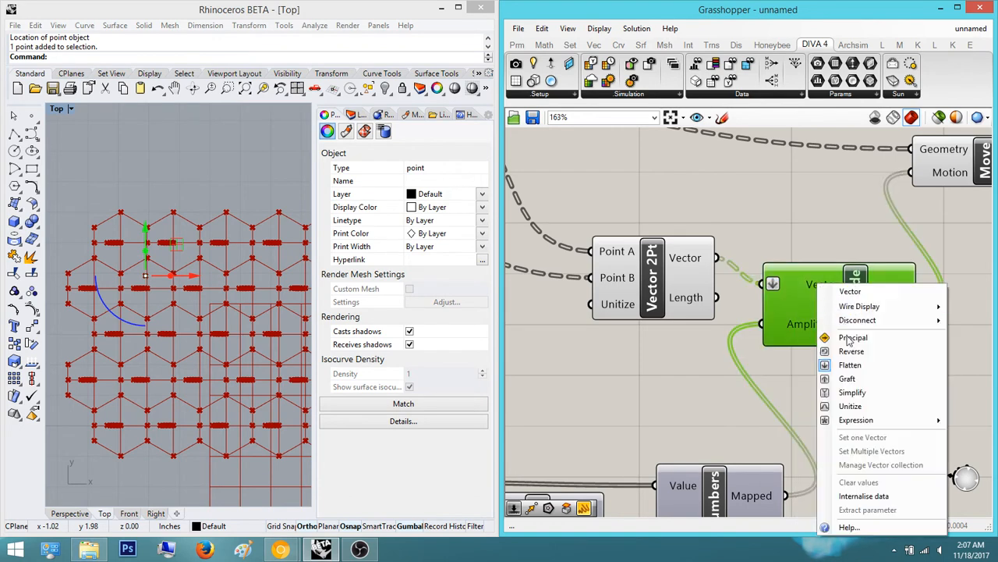
click(843, 378)
scroll(811, 266, up, 3)
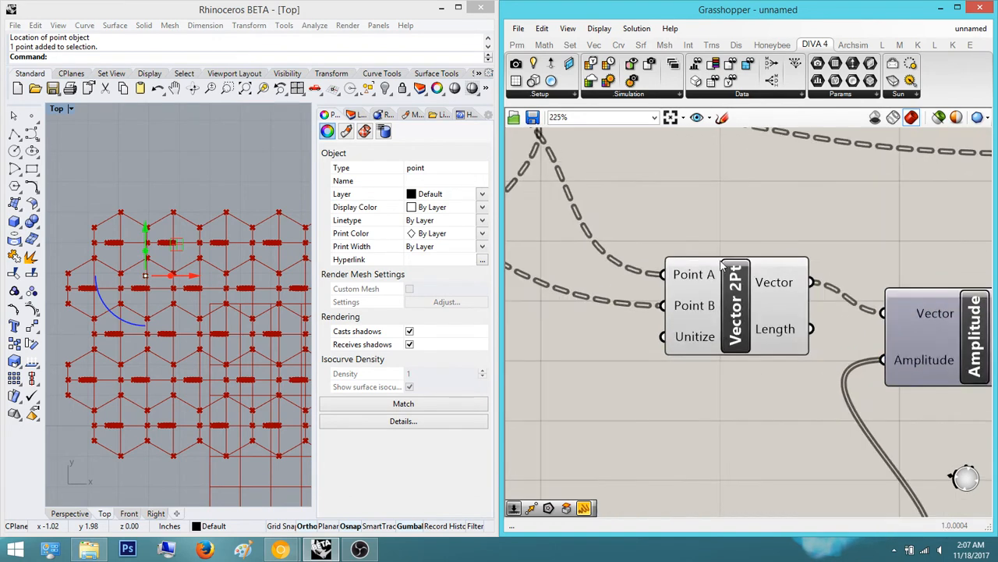
Step: Try grafting and flattening the Vector output of the Vector 2Pt component
right_click(795, 287)
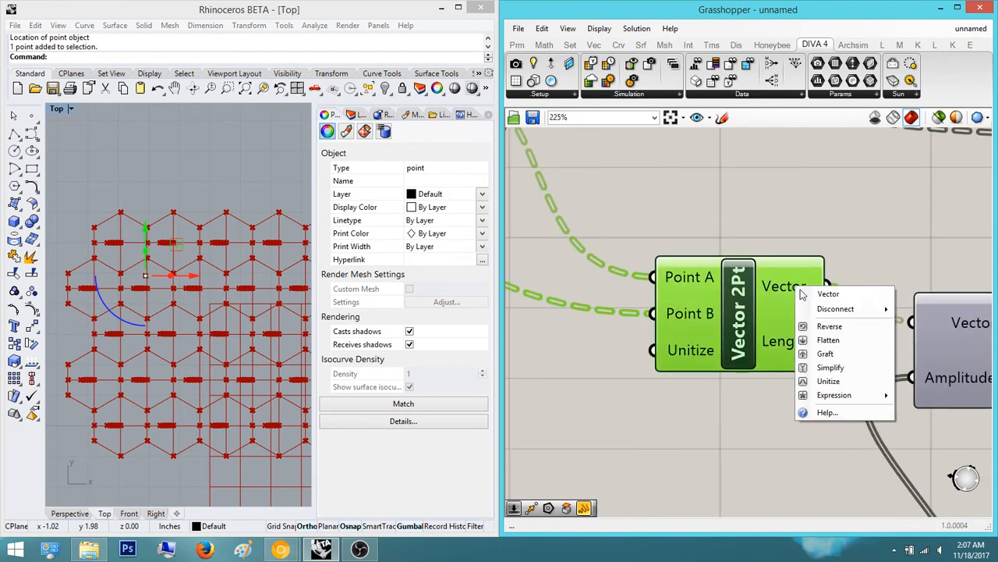
click(841, 355)
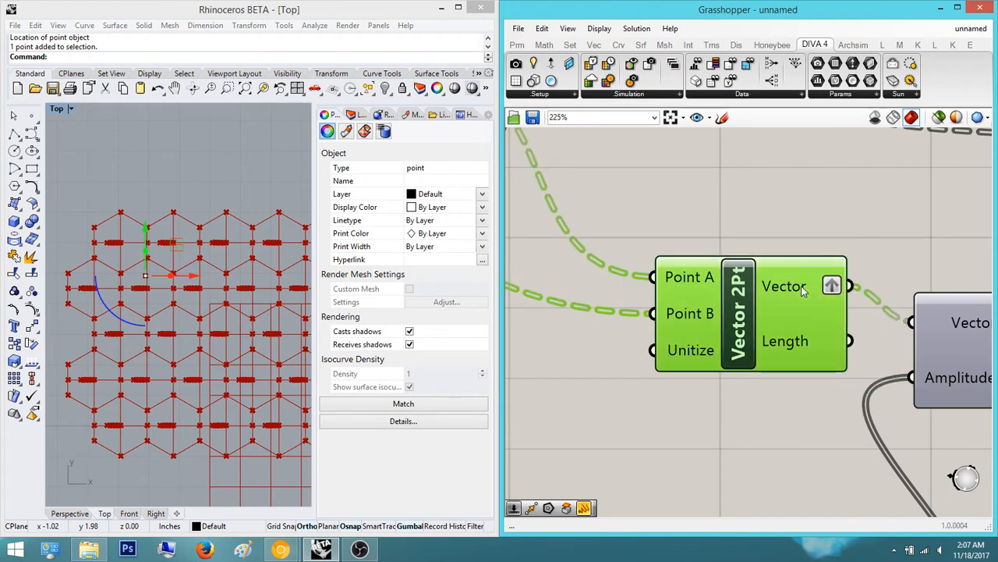
right_click(805, 286)
click(835, 340)
right_click(816, 290)
click(842, 338)
right_drag(942, 320, 856, 312)
scroll(862, 376, down, 5)
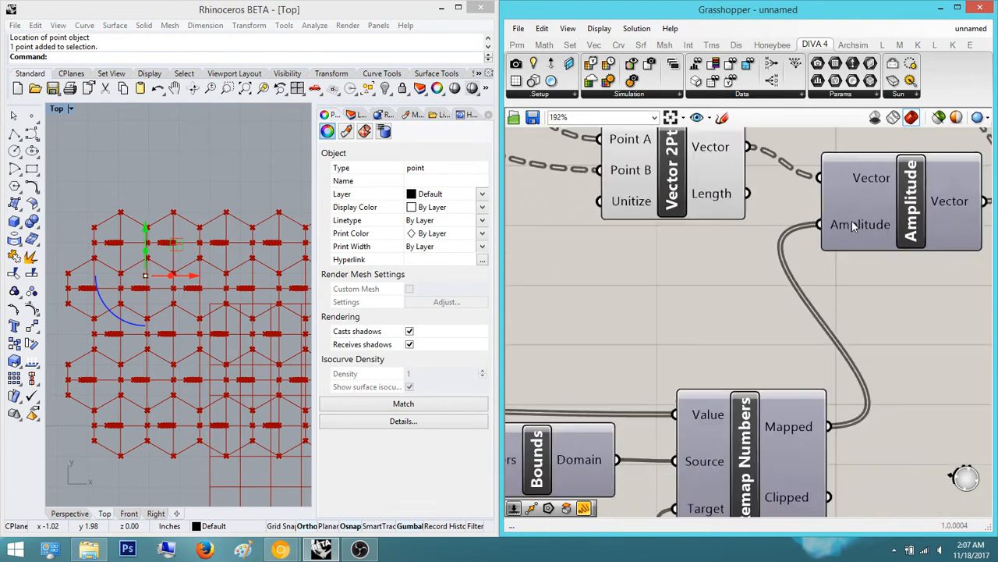
Step: Try flattening the Point A input of the Vector 2Pt component and check the points in the viewport
click(667, 224)
right_drag(657, 205, 790, 272)
scroll(765, 246, down, 4)
scroll(790, 272, up, 3)
right_click(812, 287)
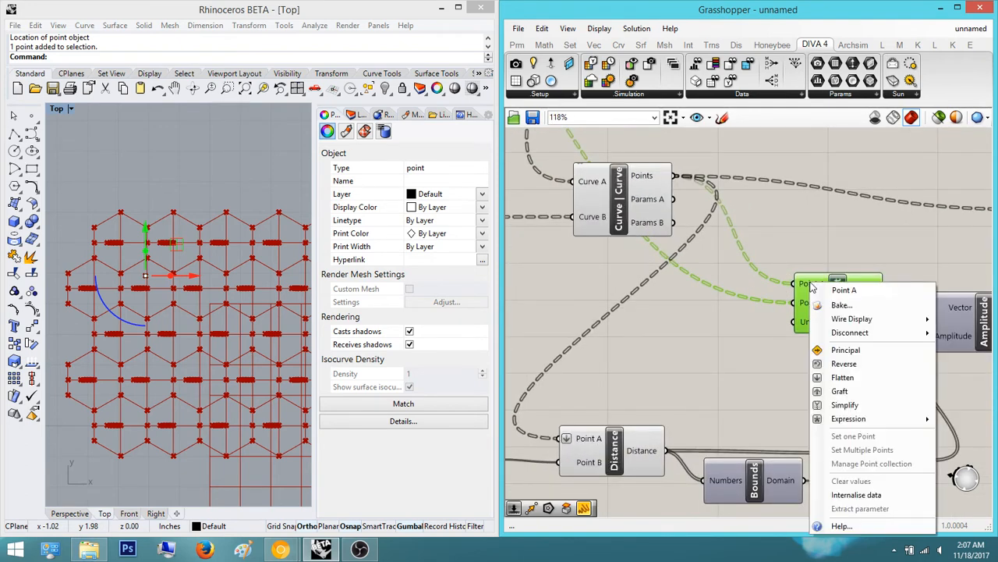
click(854, 378)
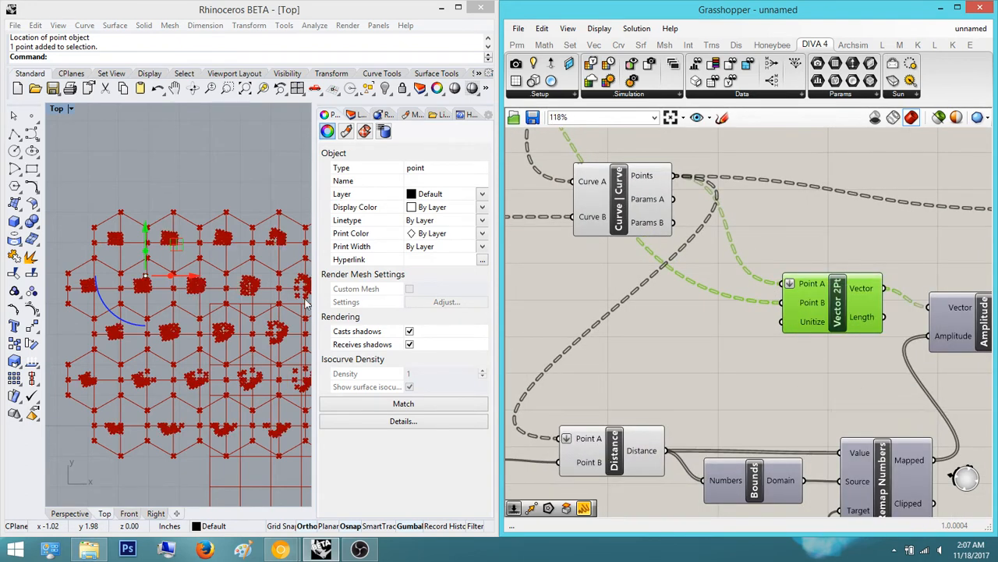
scroll(306, 304, up, 3)
Step: Undo the flattening of the Vector 2Pt component's Point A input
click(841, 244)
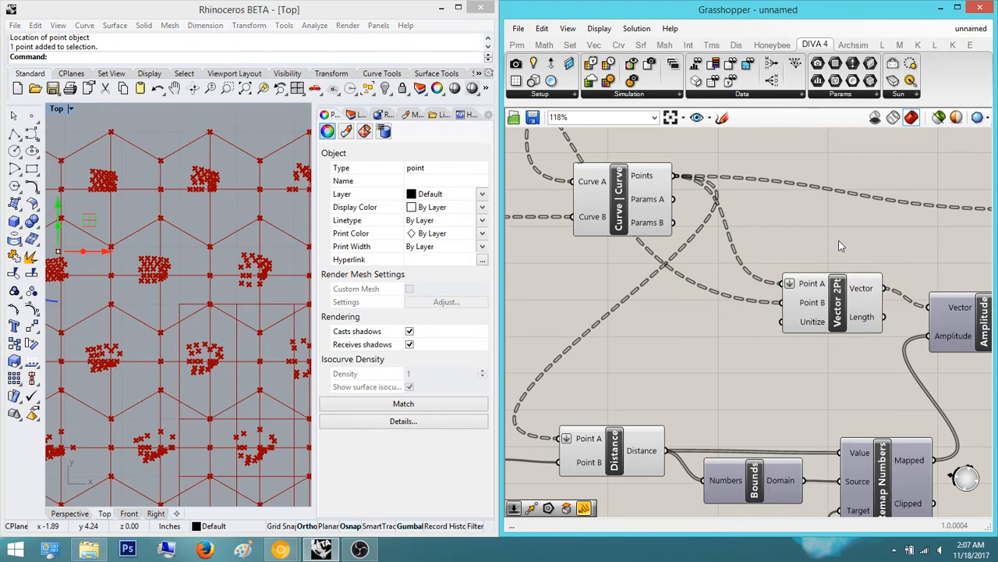
key(ctrl+z)
right_drag(853, 255, 809, 271)
Step: Try grafting the Geometry input of the Move component, and set it to Flatten instead
scroll(791, 242, down, 2)
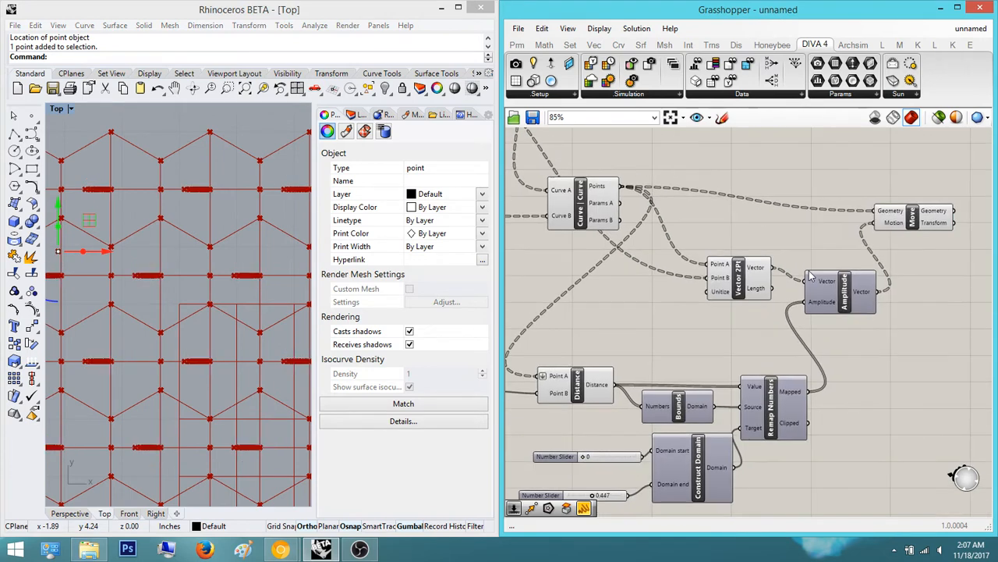
scroll(903, 211, up, 2)
click(901, 212)
scroll(901, 212, up, 3)
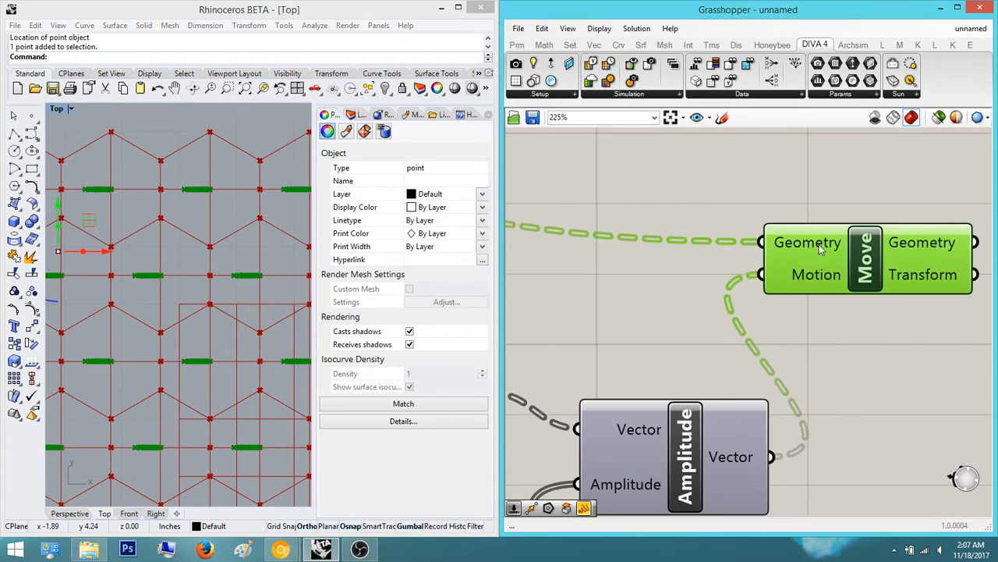
right_click(819, 248)
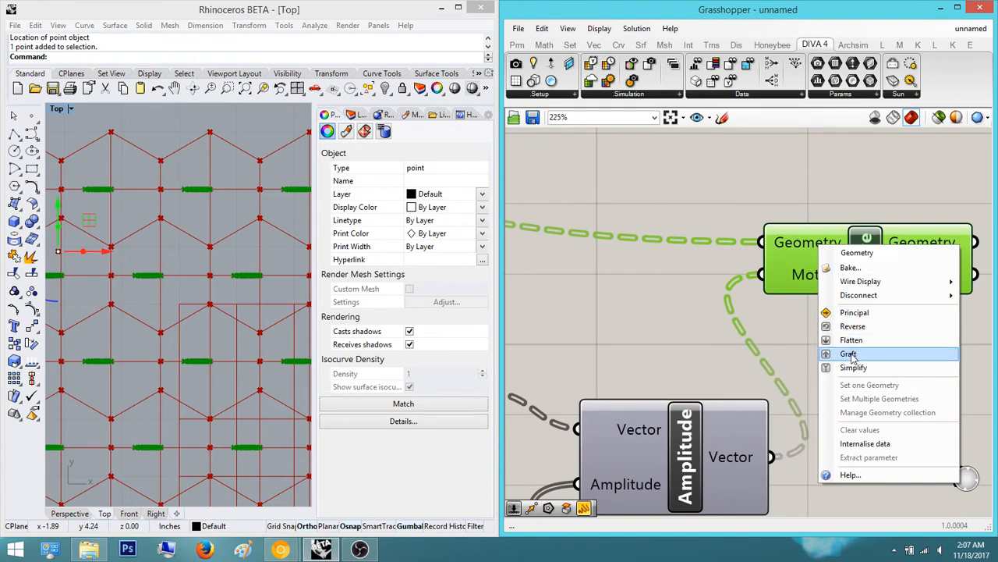
click(851, 354)
right_click(824, 248)
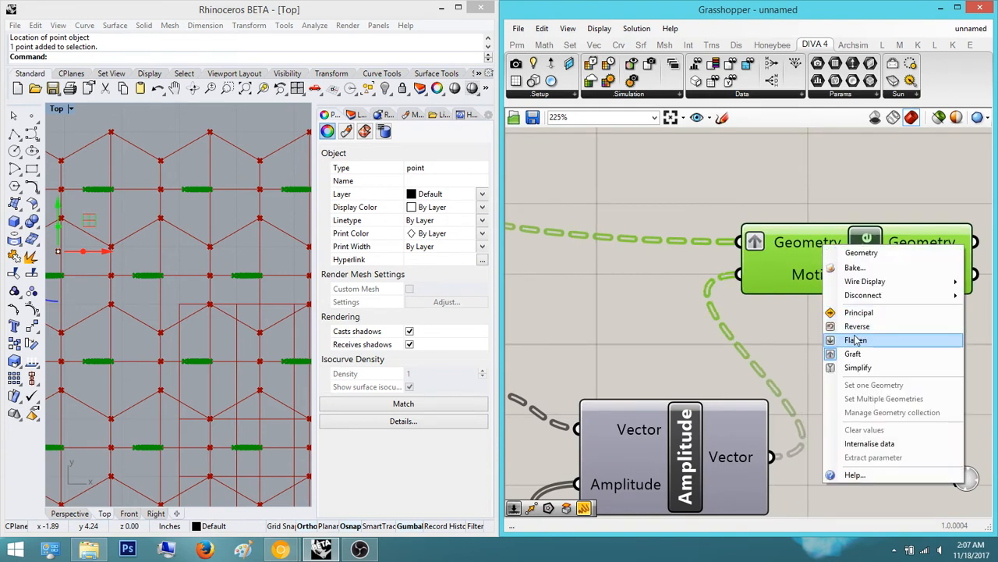
click(850, 339)
click(730, 209)
Step: Examine how the moved points sit along the hexagons' horizontal lines and return to the Move component
scroll(218, 262, down, 4)
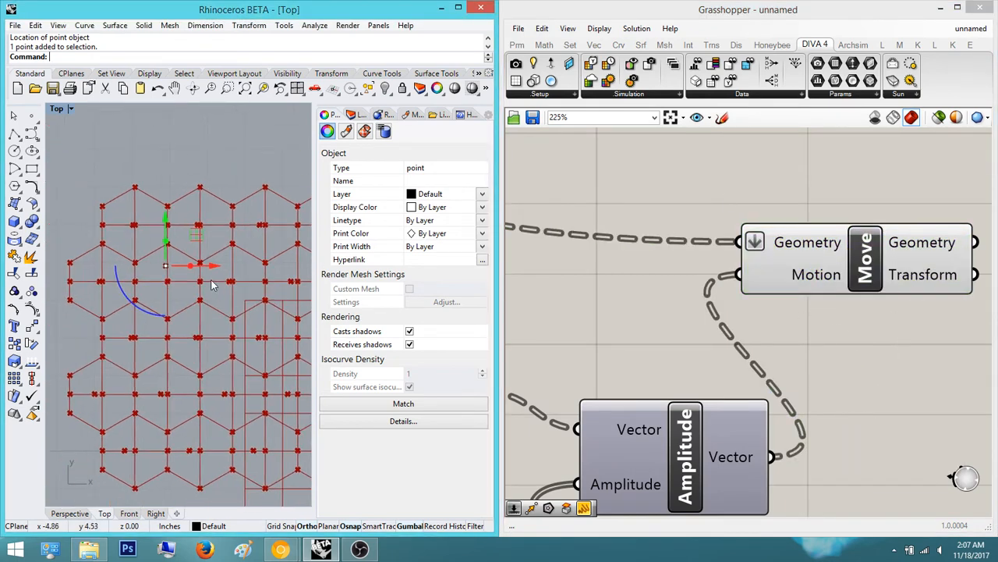
scroll(136, 234, up, 10)
scroll(117, 225, down, 4)
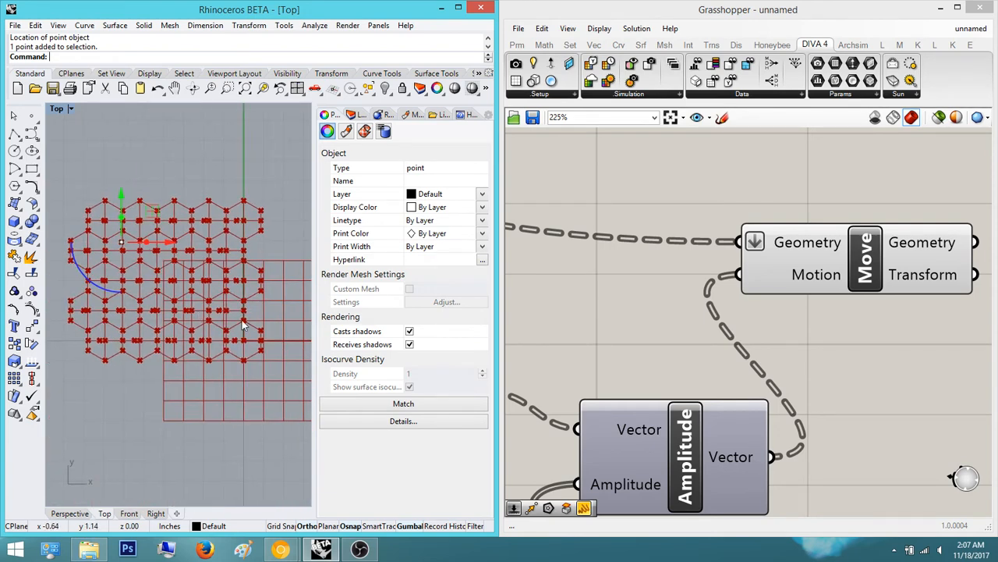
scroll(238, 357, up, 5)
scroll(838, 218, down, 8)
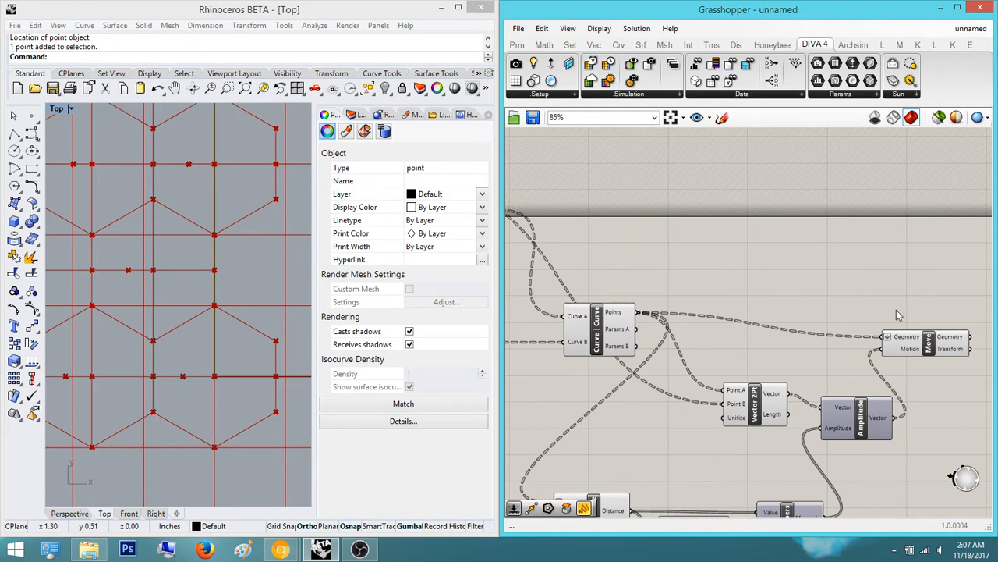
Step: Undo the flattening and the grafting of the Move component's Geometry input
scroll(860, 285, down, 4)
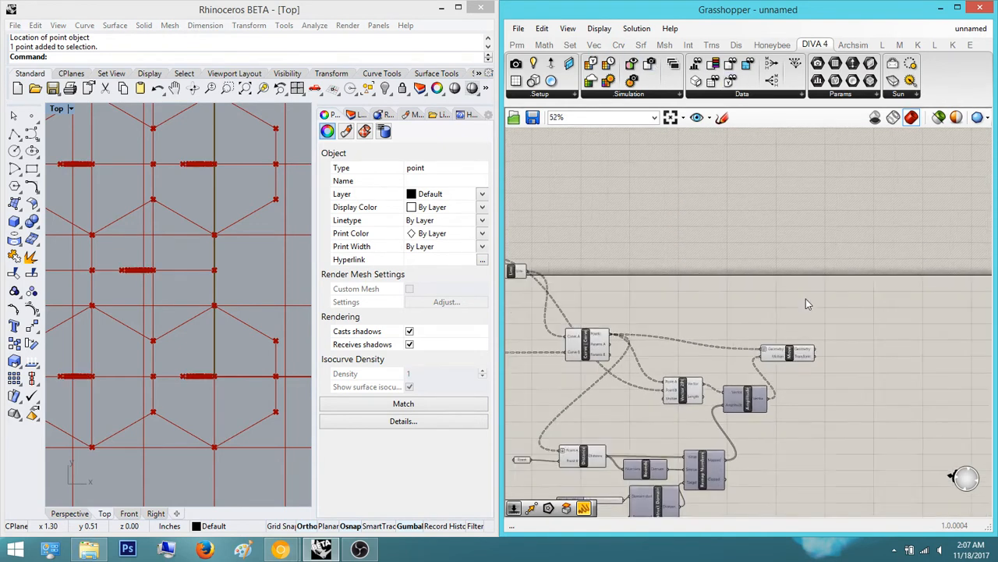
scroll(806, 304, up, 4)
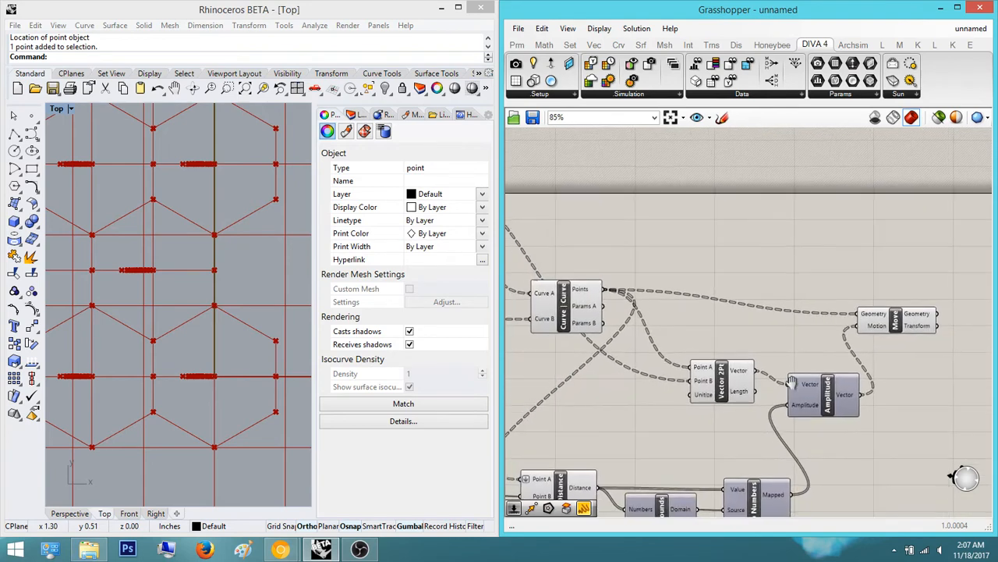
right_drag(791, 381, 802, 380)
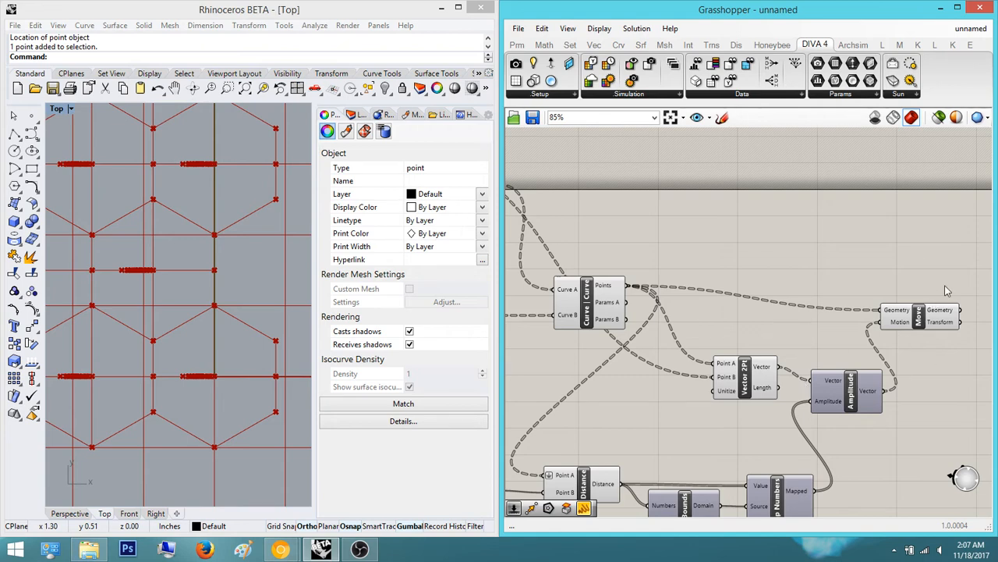
Step: Examine how the Vector 2Pt and Amplitude components feed the Move component
click(930, 314)
shift+click(858, 390)
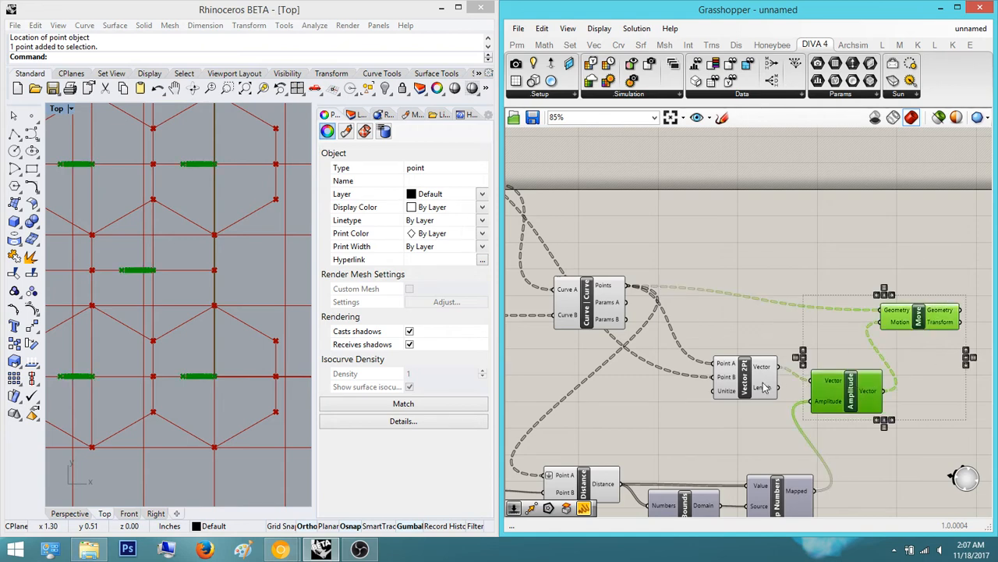
shift+click(744, 379)
click(814, 341)
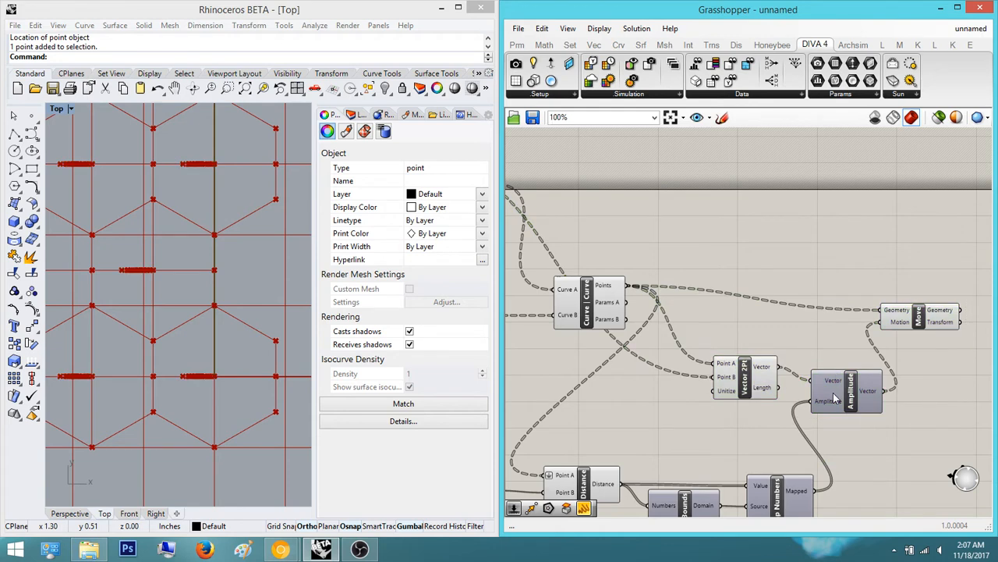
scroll(834, 390, up, 3)
mouse_move(890, 388)
right_drag(889, 388, 751, 425)
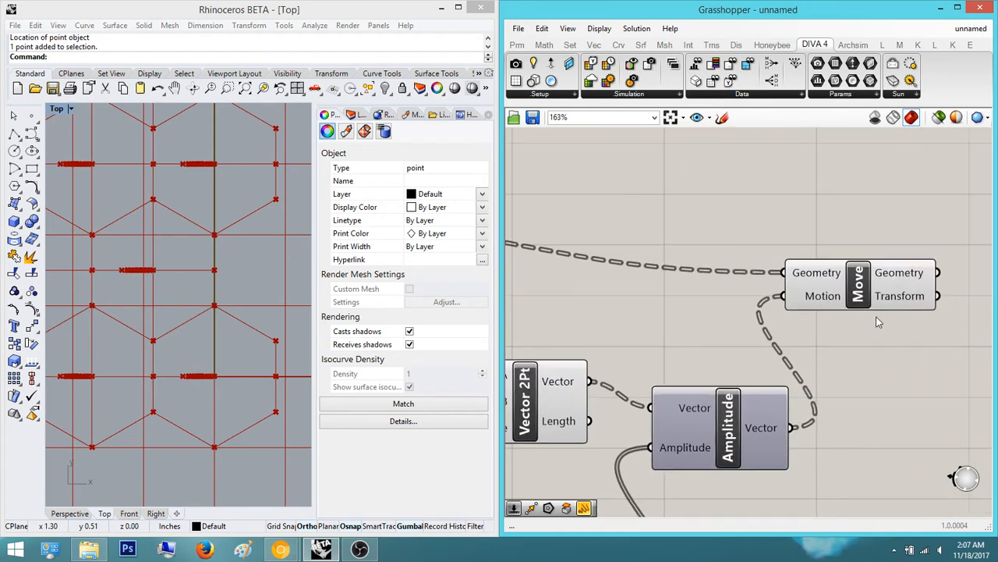
click(829, 275)
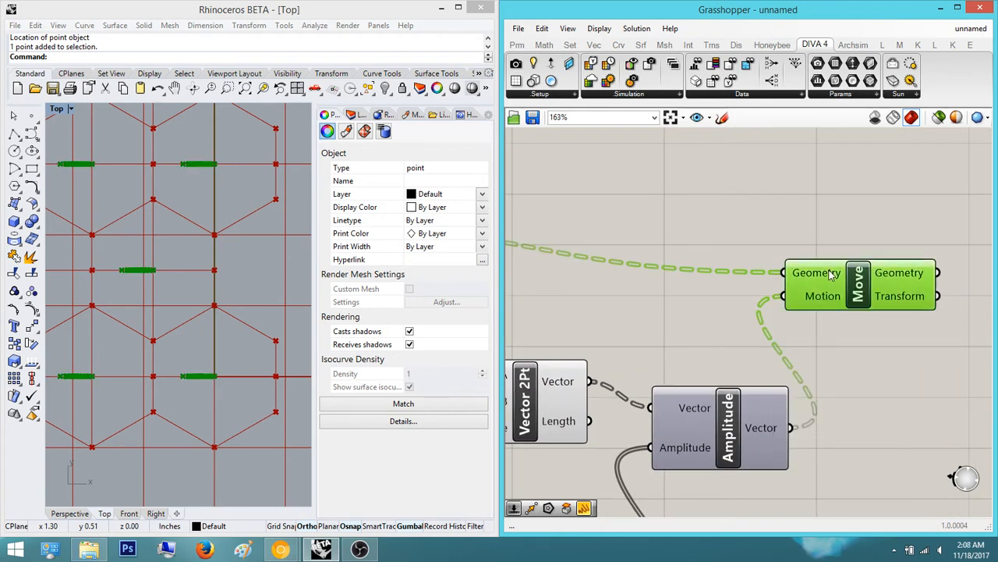
click(671, 421)
shift+click(572, 404)
click(648, 299)
right_drag(649, 302, 804, 285)
click(684, 386)
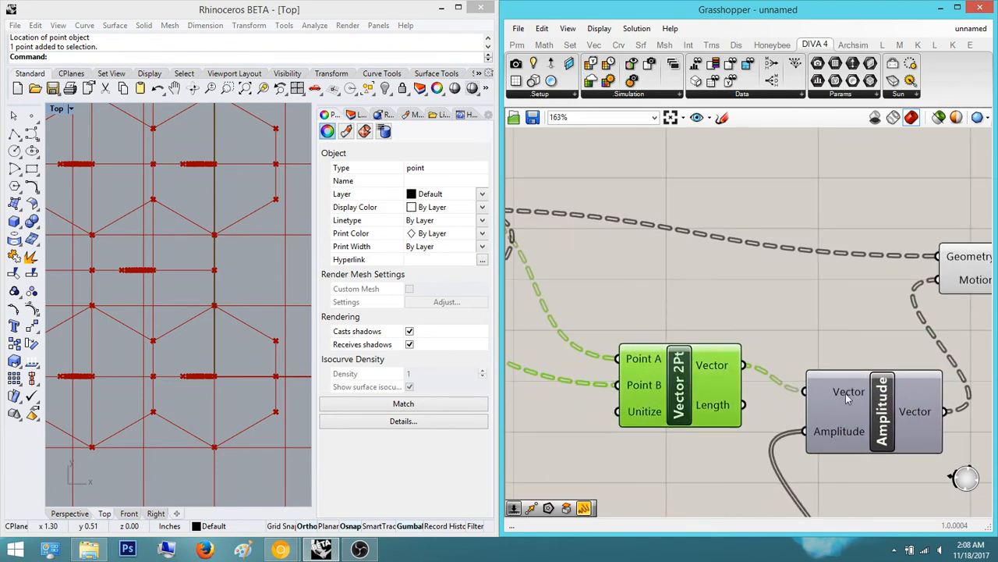
click(799, 329)
right_drag(798, 330, 736, 368)
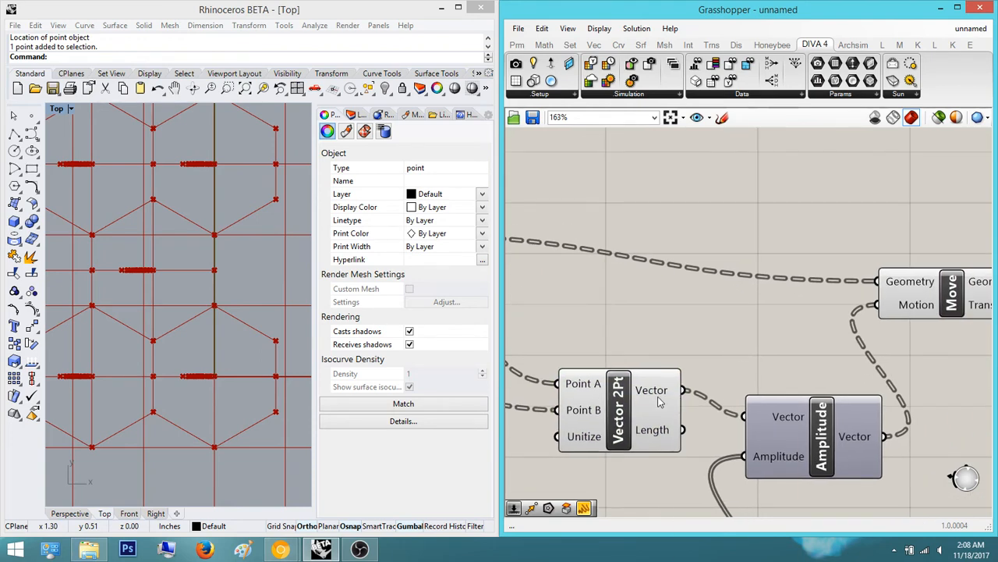
Step: Add a panel wired to the Points output of the Curve | Curve component and stretch it taller
mouse_move(659, 402)
scroll(735, 341, down, 5)
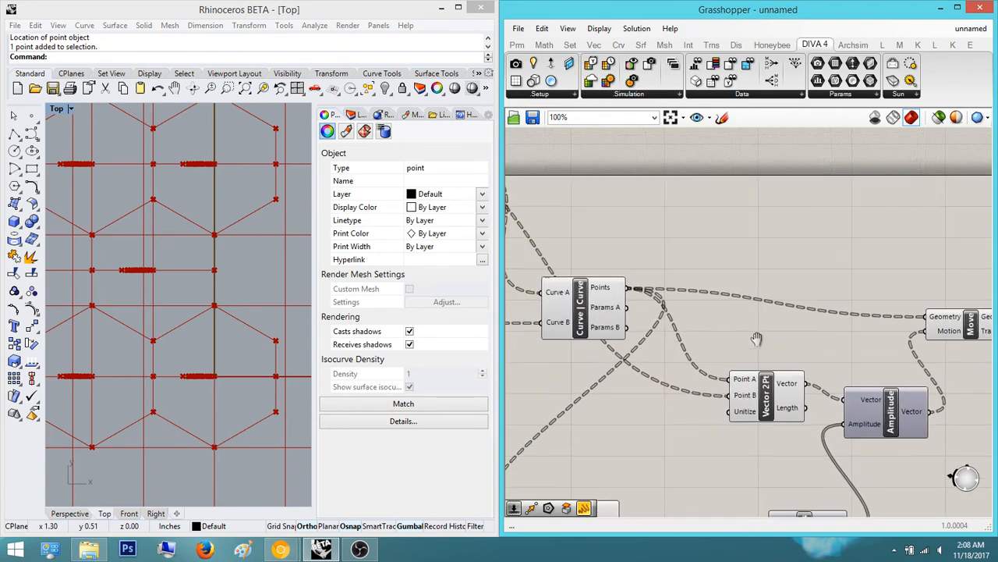
click(517, 45)
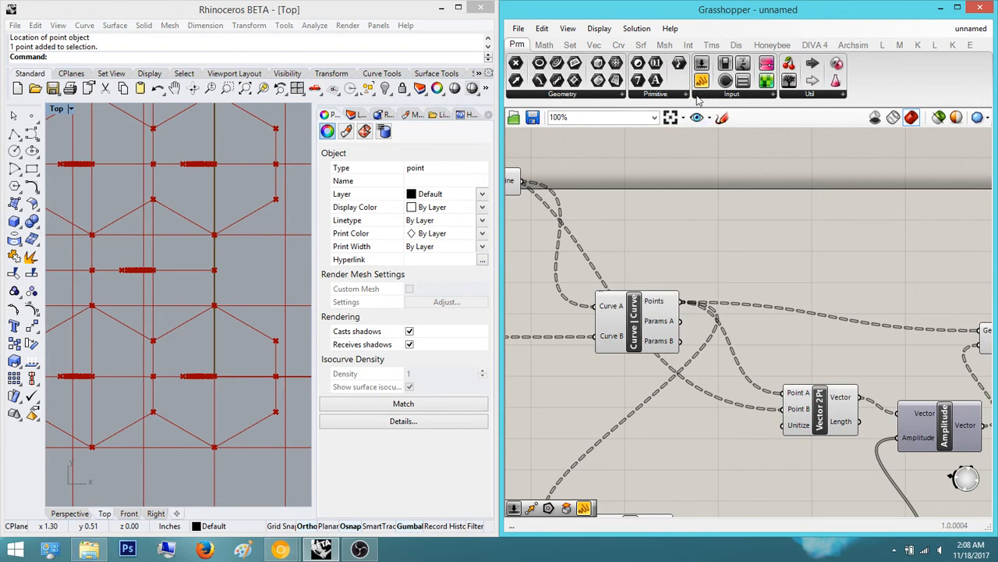
drag(701, 81, 683, 301)
drag(871, 199, 852, 324)
right_drag(791, 321, 697, 361)
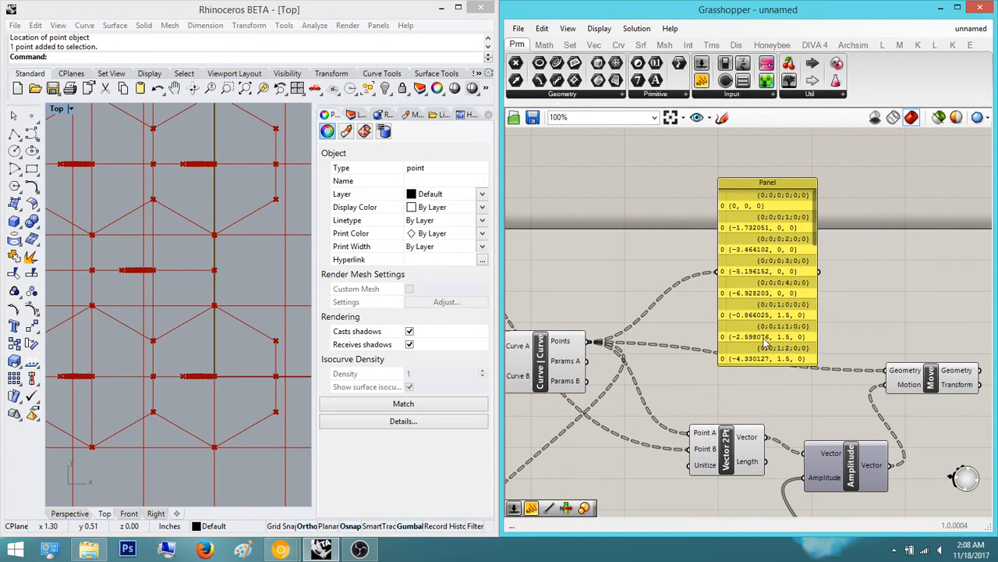
Step: Move the intersection-points panel above the wires and go through its list to the end
drag(788, 269, 789, 207)
click(851, 241)
right_drag(853, 243, 826, 307)
drag(788, 213, 811, 340)
right_drag(944, 414, 879, 378)
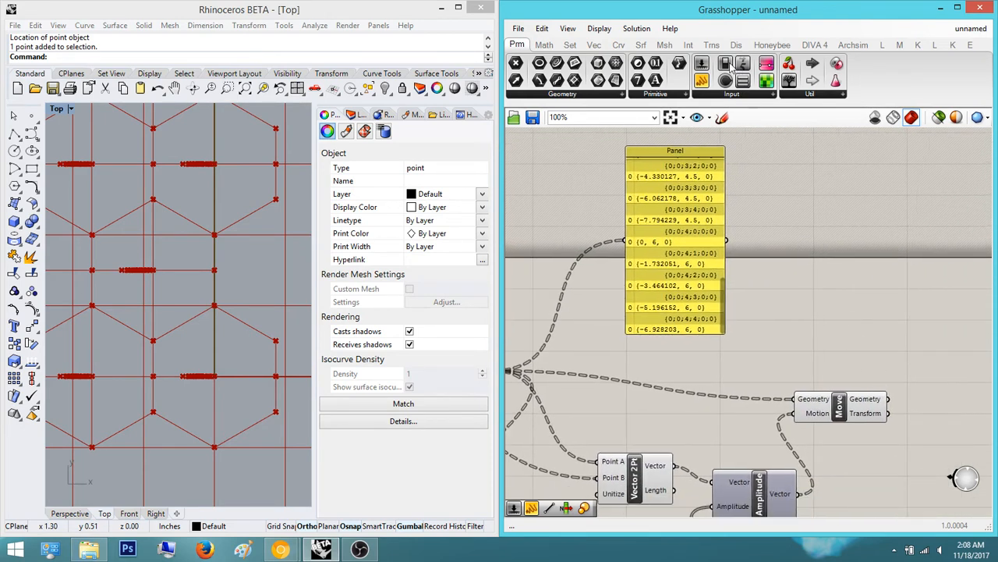
Step: Add a second panel wired to the Move component's Geometry output, enlarge it and place it above the component
drag(702, 80, 907, 238)
right_drag(905, 256, 814, 236)
drag(766, 218, 798, 378)
click(843, 252)
drag(843, 252, 843, 462)
scroll(847, 316, down, 2)
right_drag(844, 317, 794, 408)
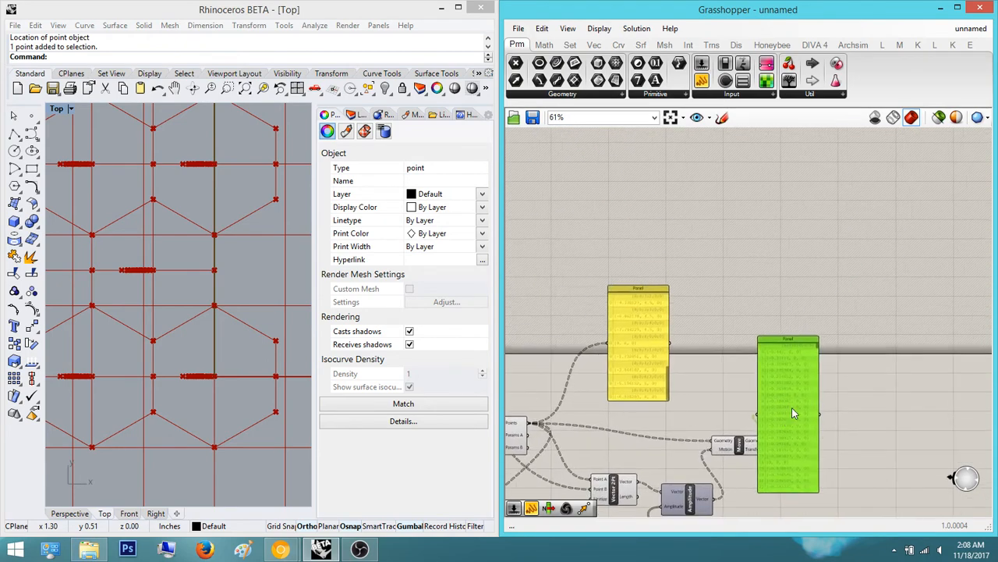
drag(792, 407, 820, 282)
click(880, 276)
Step: Examine the data tree of the Move component's Geometry output against the branches listed in the intersection-points panel
right_drag(754, 393, 843, 339)
scroll(801, 387, up, 4)
right_drag(802, 386, 811, 371)
scroll(811, 371, down, 1)
mouse_move(797, 405)
right_down()
mouse_move(813, 374)
mouse_move(853, 370)
mouse_move(844, 396)
mouse_move(794, 405)
right_up()
scroll(853, 370, down, 1)
right_drag(733, 274, 591, 228)
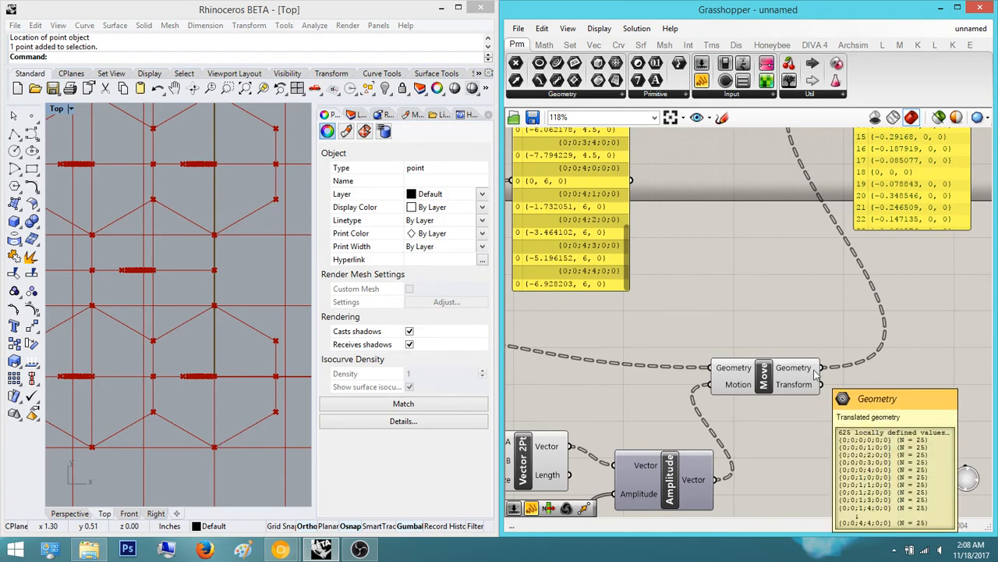
scroll(740, 378, down, 3)
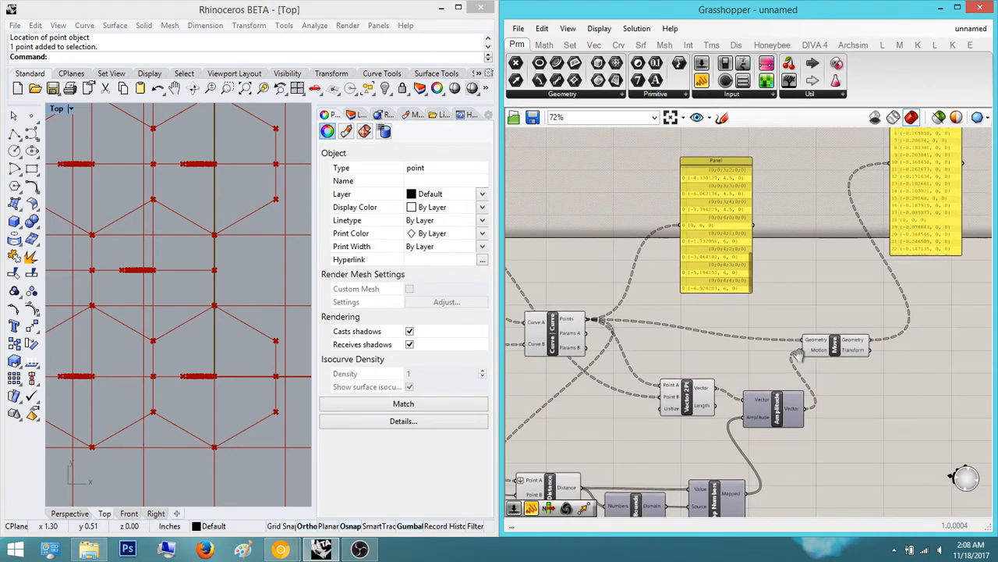
right_drag(751, 362, 769, 353)
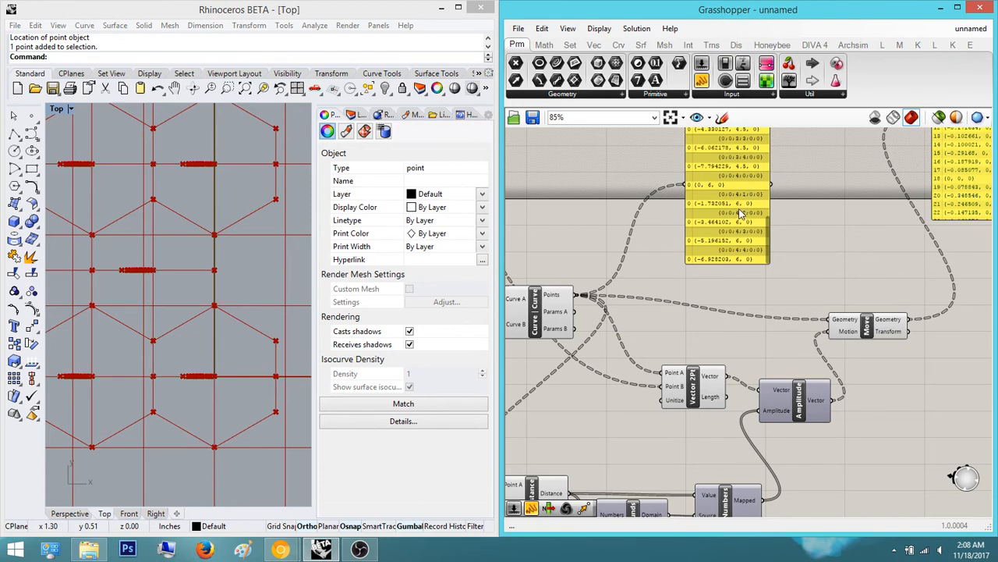
right_drag(741, 215, 734, 235)
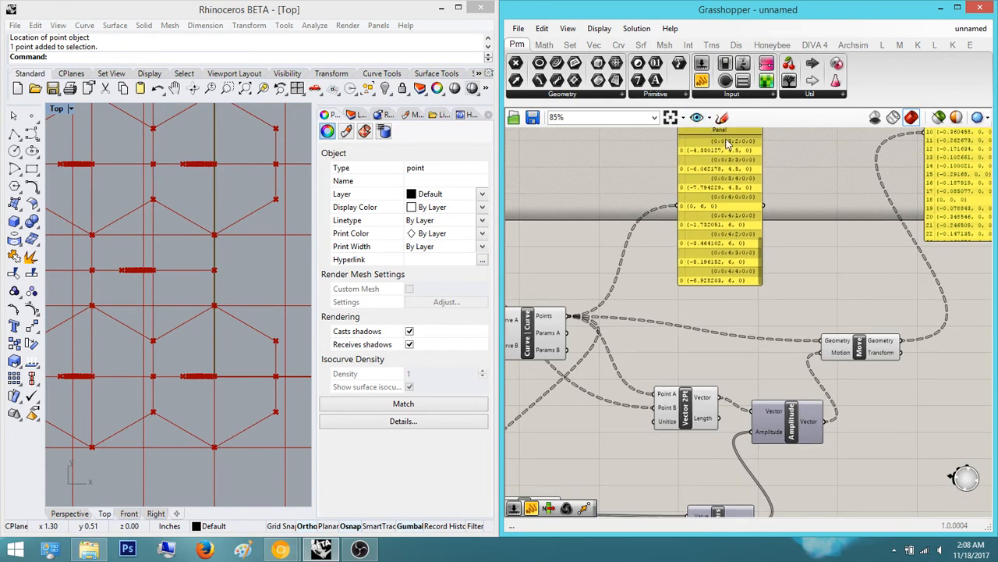
Step: Return the intersection-points panel to the start of its list and read its branches and points
click(745, 209)
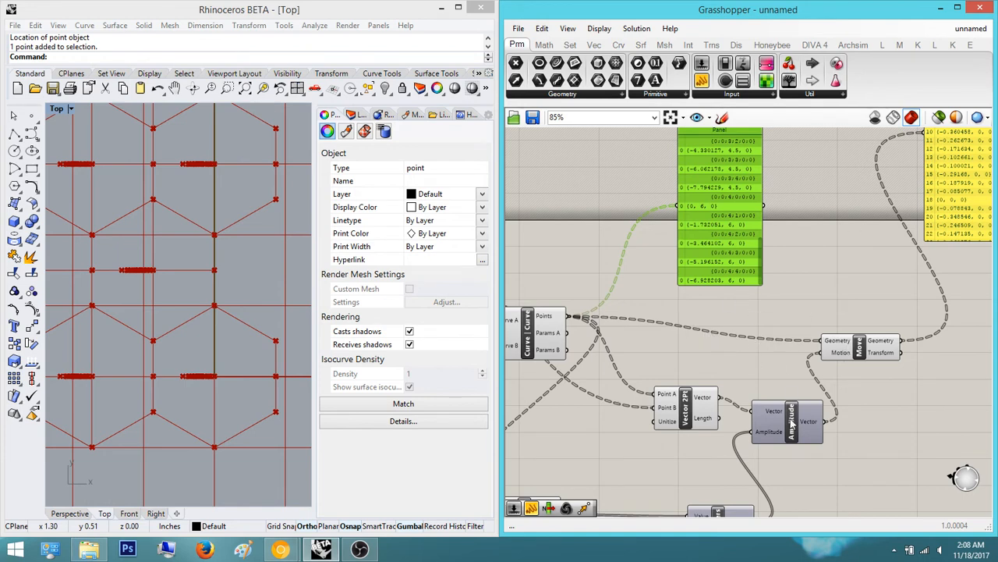
right_drag(742, 366, 728, 378)
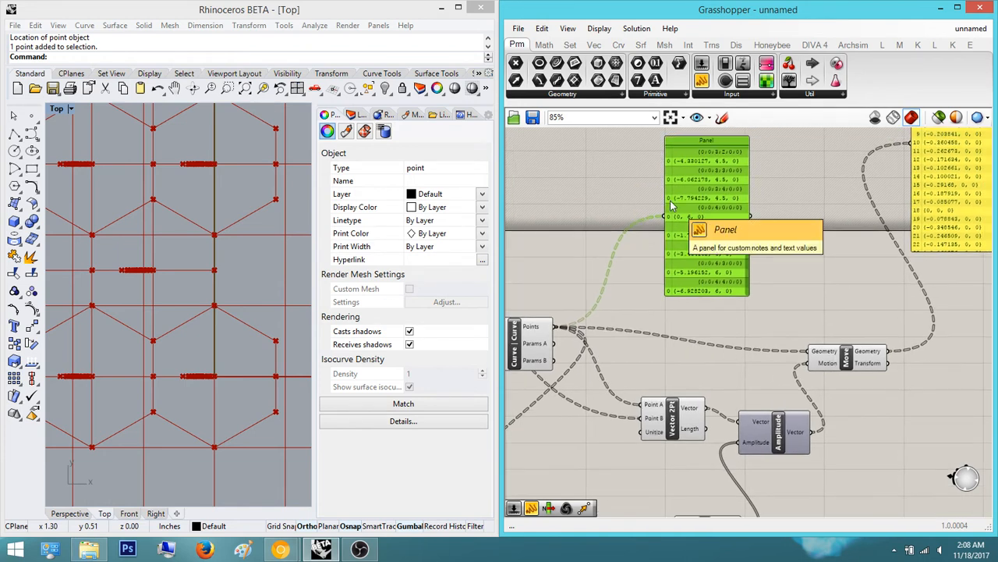
drag(747, 259, 739, 150)
scroll(710, 150, up, 3)
scroll(704, 150, up, 1)
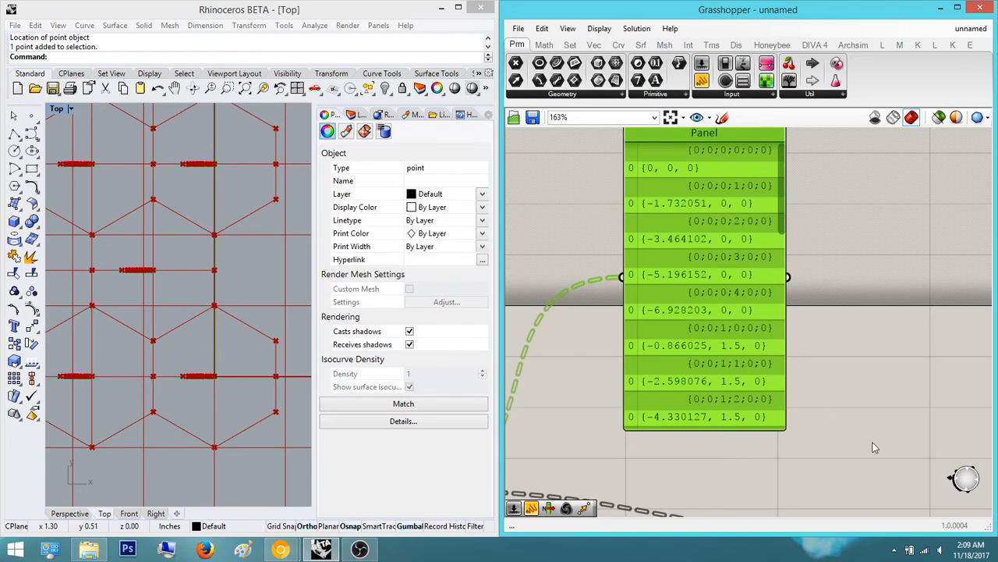
right_drag(873, 442, 773, 276)
scroll(811, 301, down, 2)
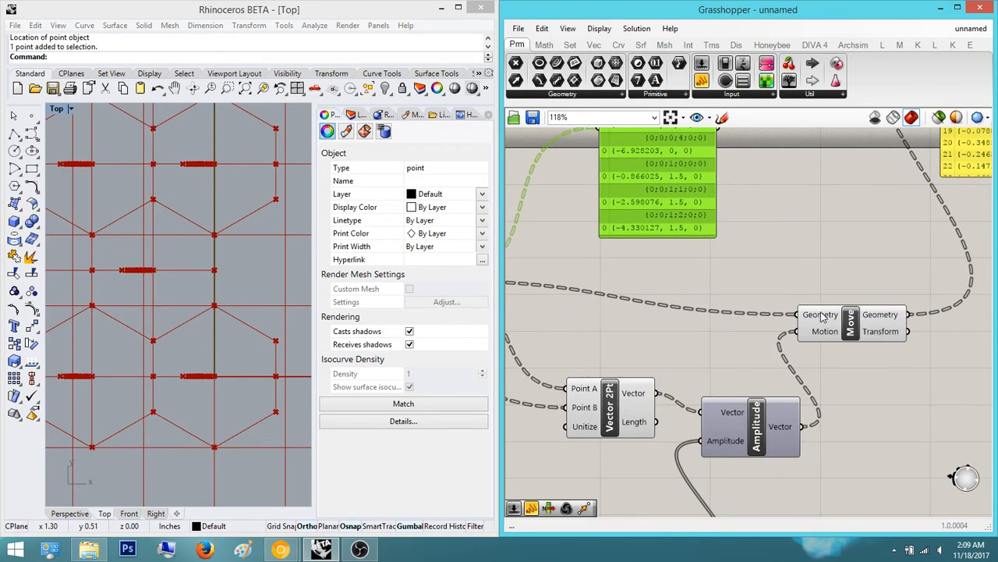
Step: Place the moved-points panel beside the intersection-points panel to compare their lists
right_drag(920, 237, 851, 272)
scroll(851, 273, down, 2)
drag(893, 185, 755, 244)
right_drag(758, 240, 790, 280)
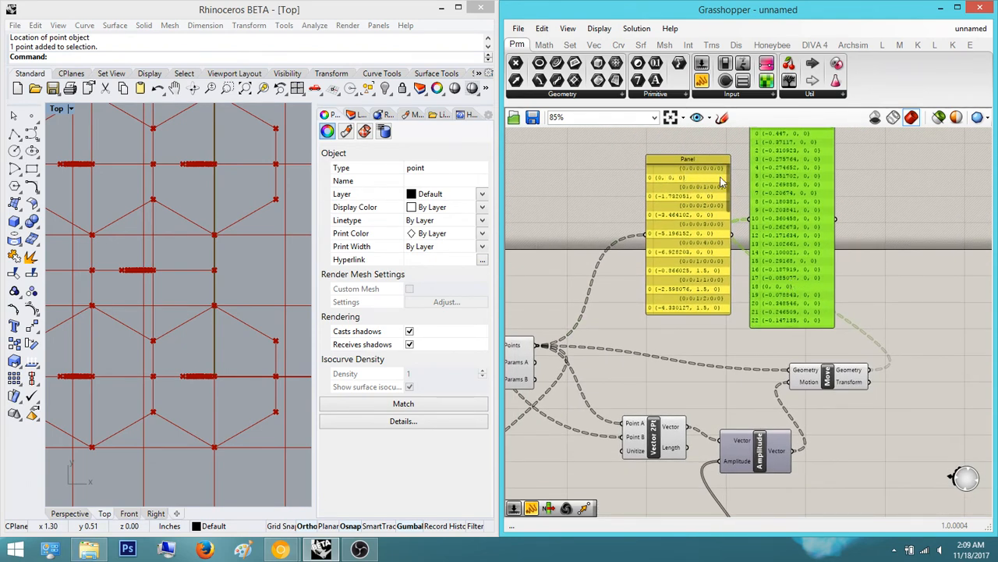
right_drag(762, 166, 796, 214)
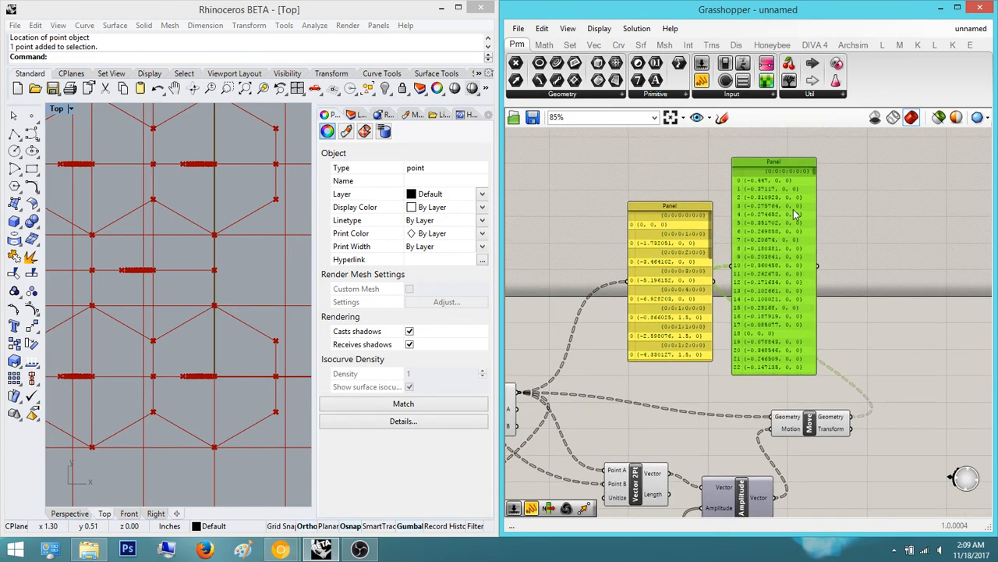
Step: Move the moved-points panel away from the other panel, look through its branches and delete it
drag(820, 172, 887, 174)
click(799, 163)
right_drag(862, 195, 679, 126)
drag(707, 307, 829, 340)
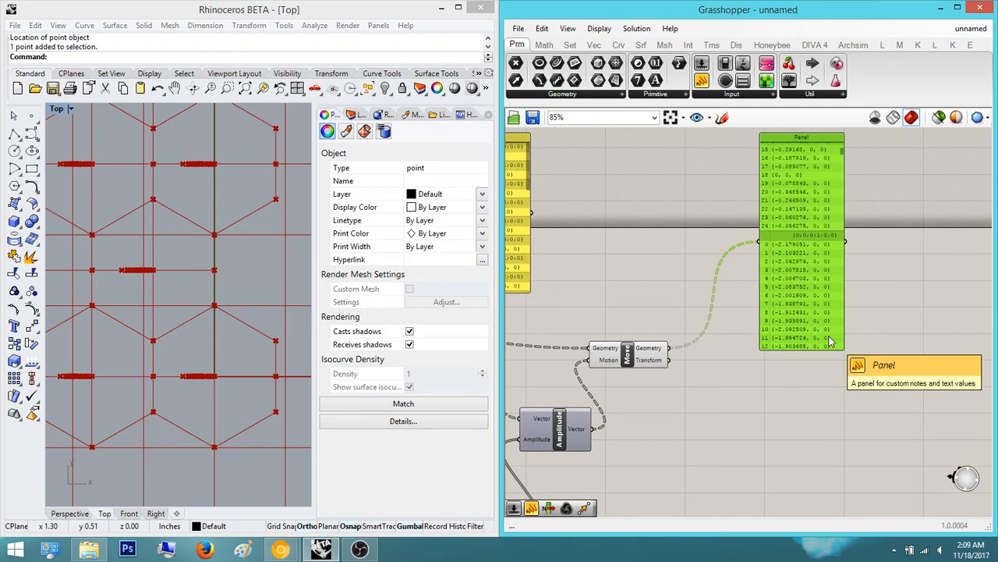
key(Delete)
Step: Try grafting the Geometry input of the Move component
scroll(817, 349, up, 5)
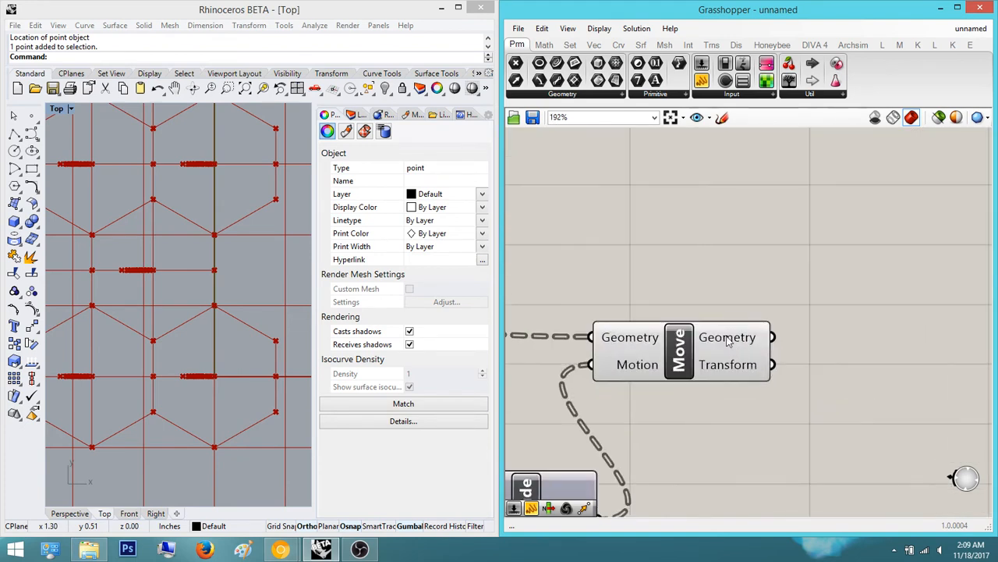
right_click(726, 337)
click(614, 349)
right_click(614, 349)
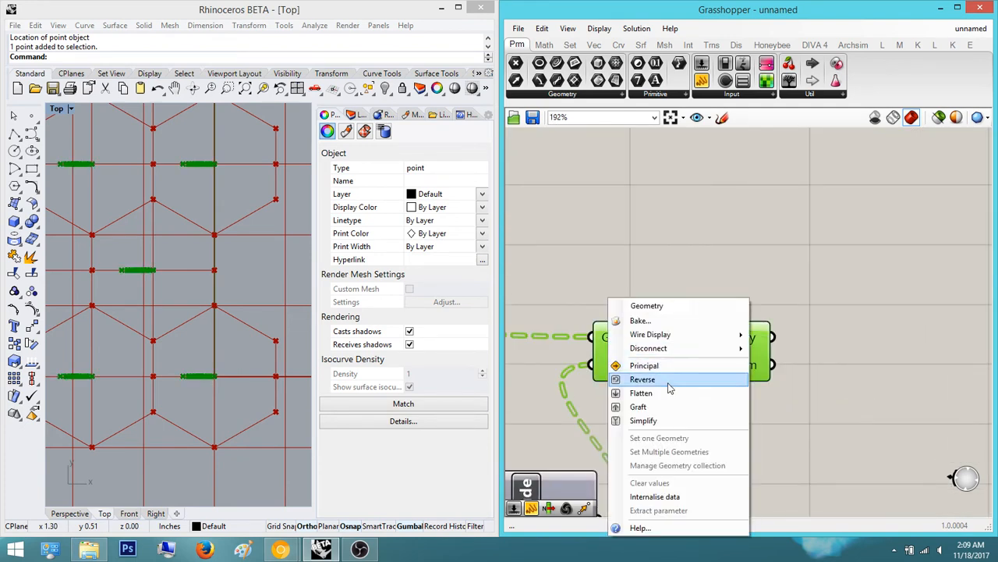
click(667, 407)
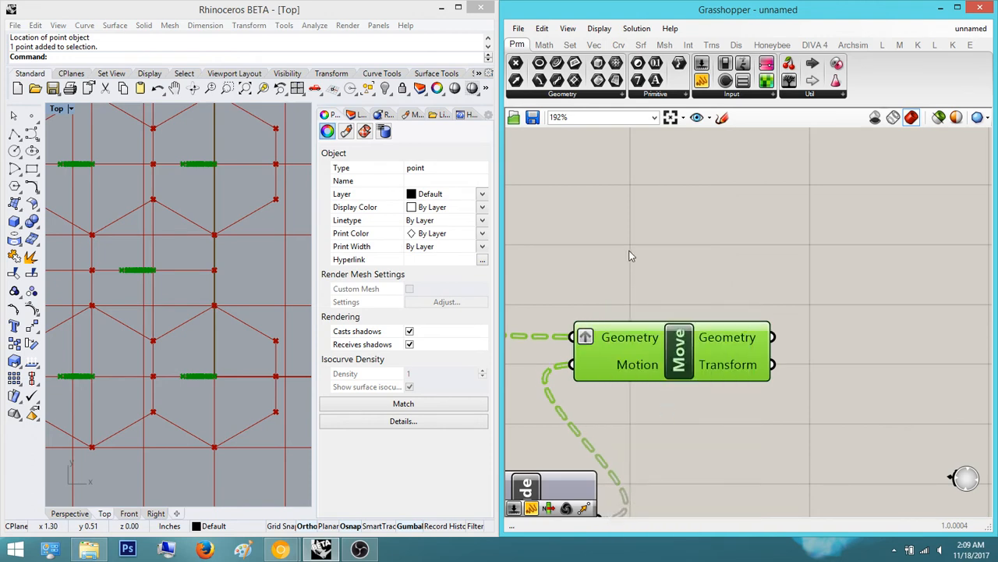
Step: Set the Move component's Geometry input to Flatten and check the values it receives
scroll(653, 288, up, 3)
right_click(664, 348)
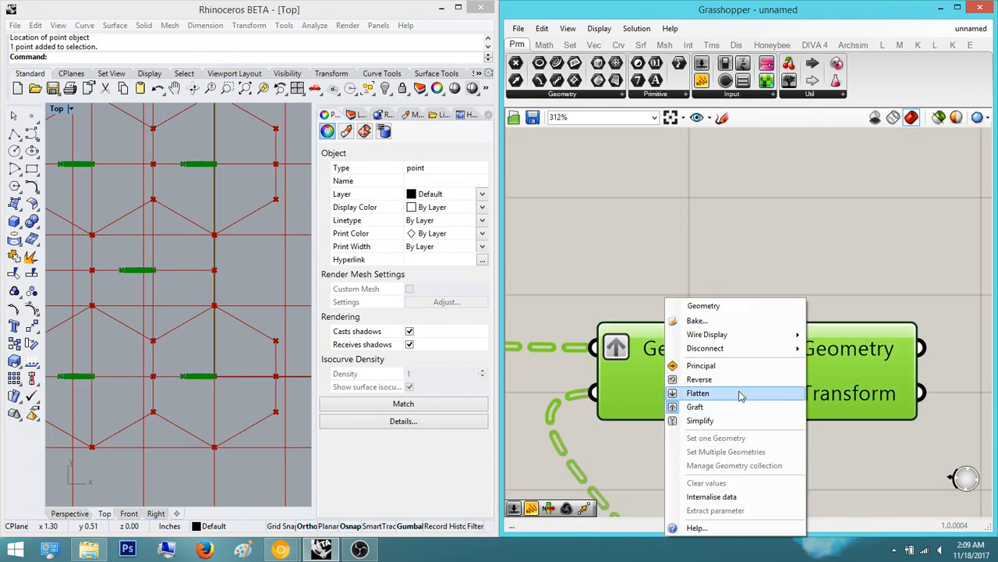
click(740, 396)
scroll(749, 355, down, 5)
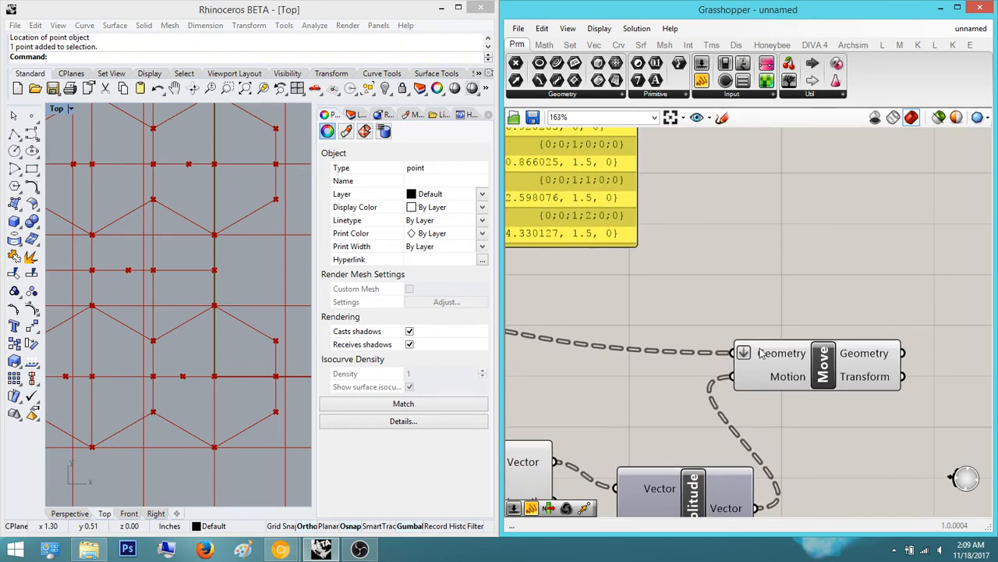
mouse_move(760, 353)
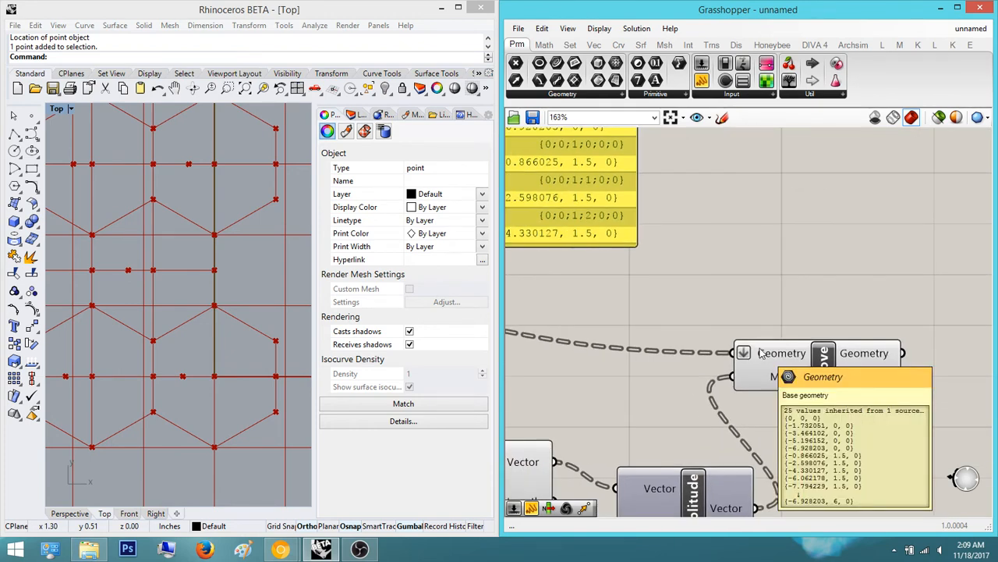
Step: Add a new panel wired to the Move component's Geometry output, stretch it taller and place it above the component
scroll(780, 294, down, 3)
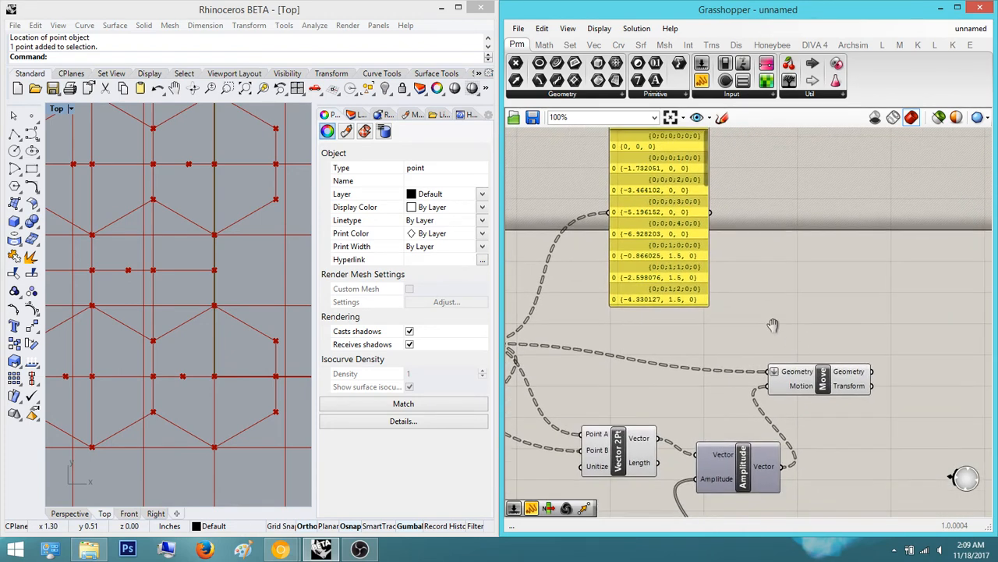
right_drag(773, 325, 719, 288)
drag(701, 81, 817, 334)
right_drag(817, 334, 715, 285)
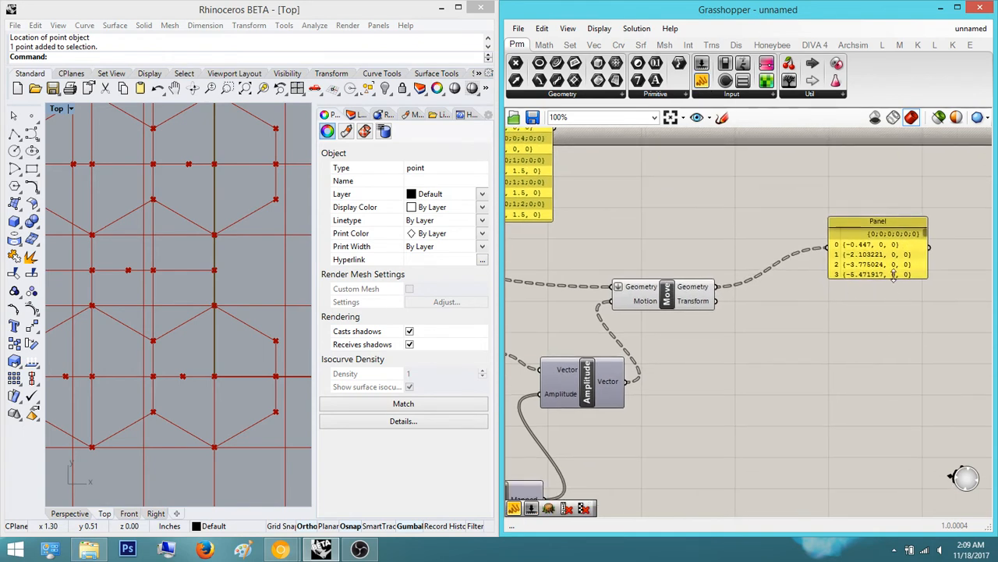
drag(894, 276, 888, 428)
scroll(884, 408, down, 4)
right_drag(882, 404, 879, 447)
drag(879, 388, 814, 284)
click(869, 317)
scroll(612, 415, up, 2)
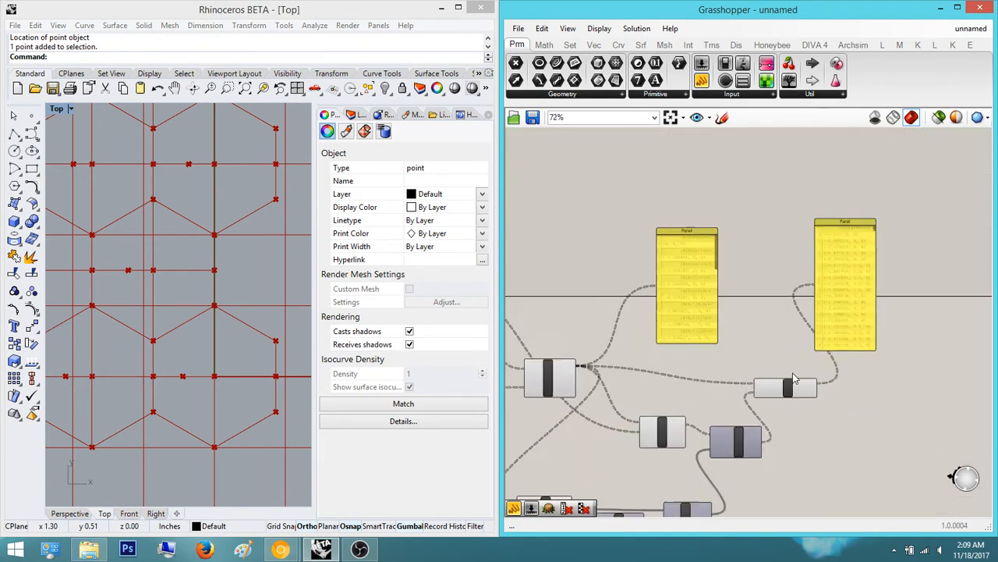
scroll(794, 380, up, 3)
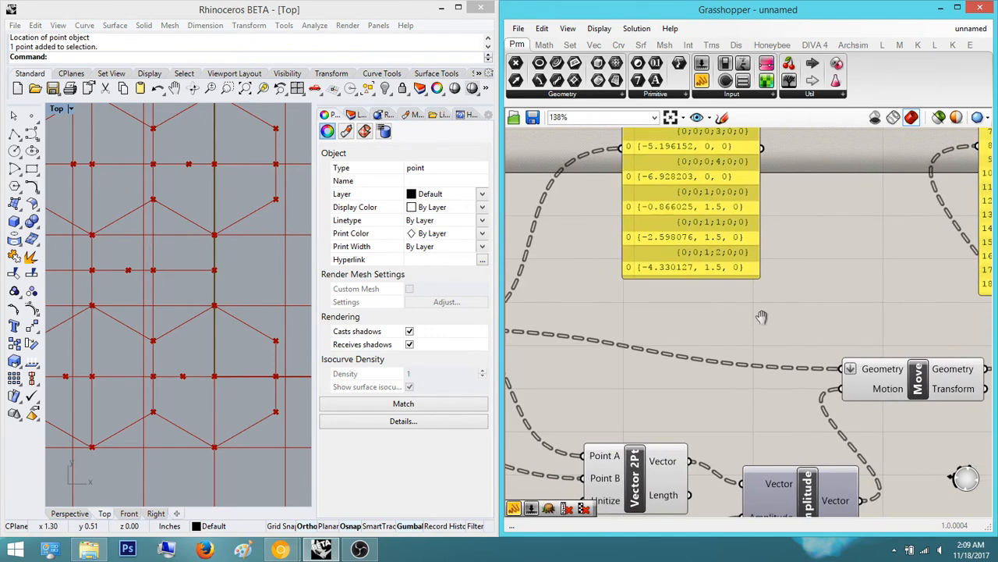
Step: Examine how the Amplitude and Vector 2Pt components feed the Move component and how their data is structured
right_drag(762, 317, 711, 309)
right_drag(814, 393, 832, 361)
click(772, 468)
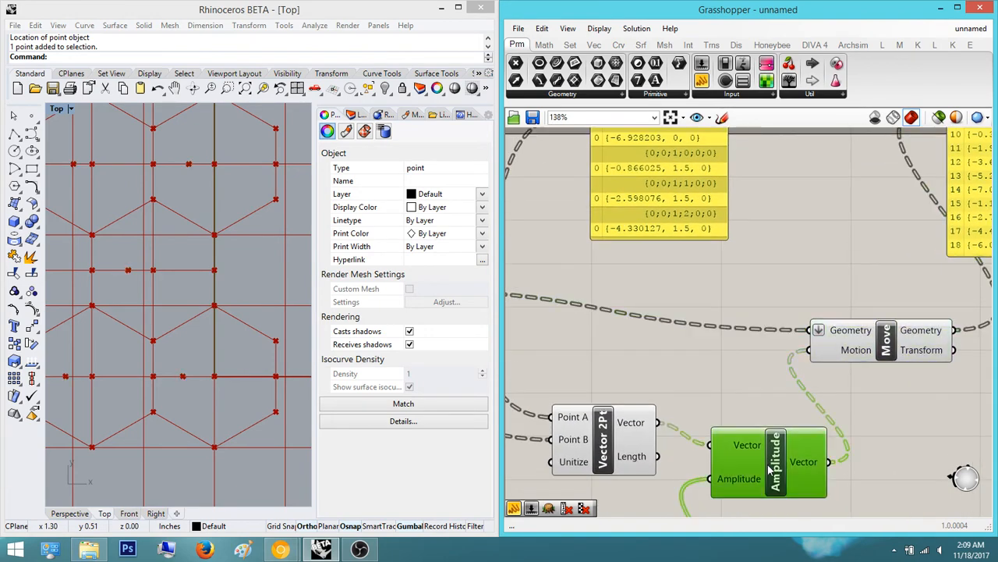
click(897, 353)
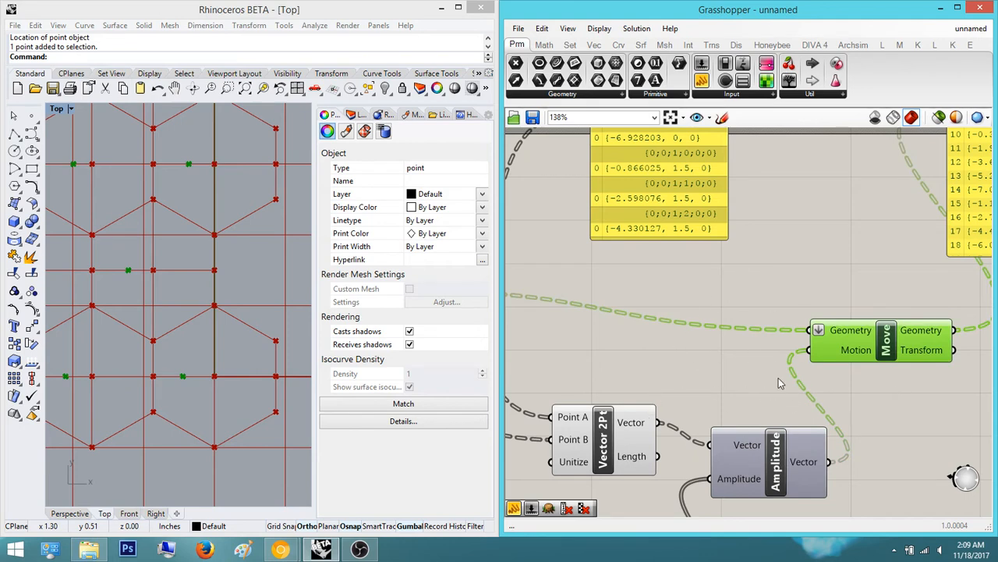
click(853, 292)
right_drag(853, 293, 785, 281)
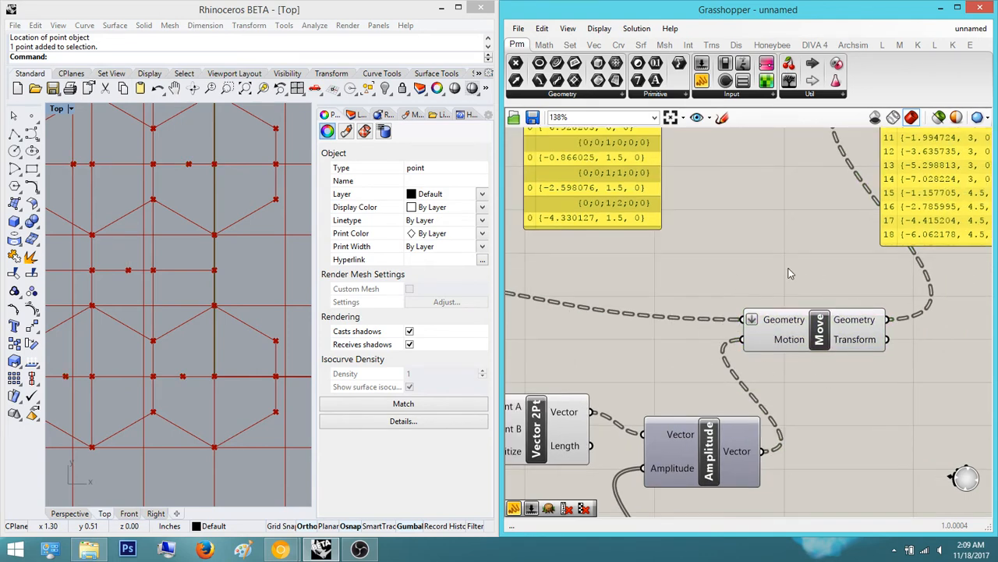
scroll(794, 310, up, 2)
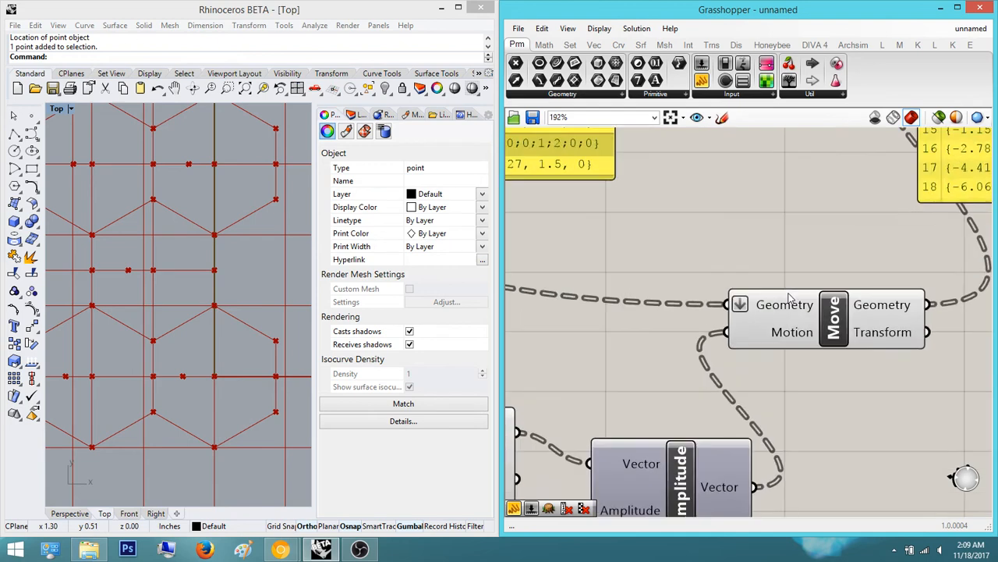
scroll(897, 305, down, 4)
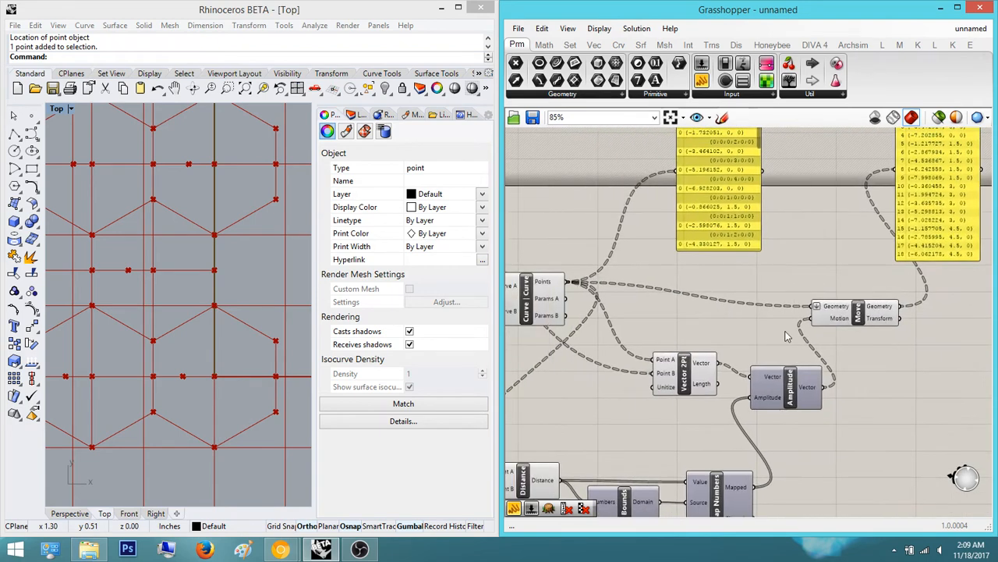
scroll(773, 361, up, 5)
right_drag(770, 394, 818, 353)
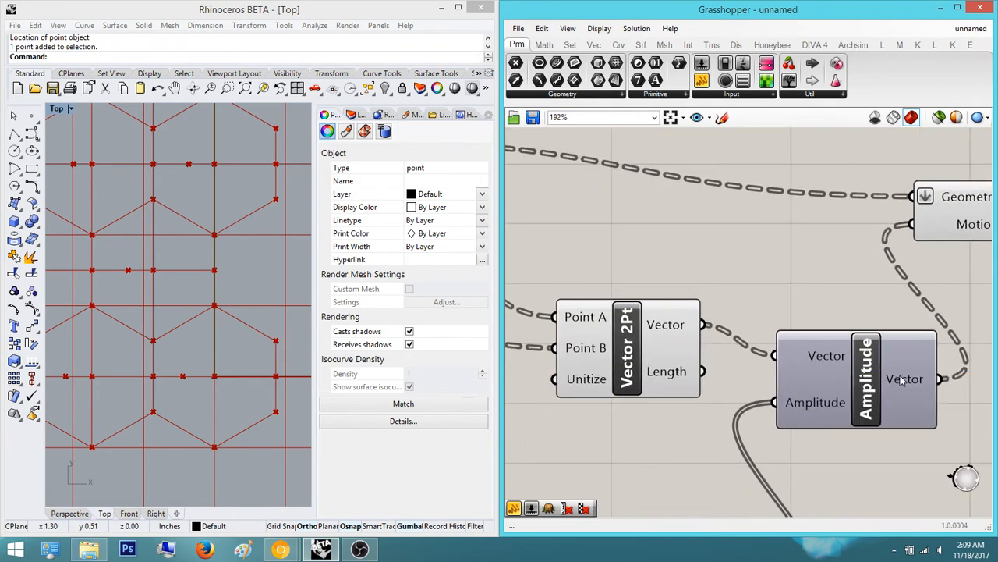
scroll(749, 320, down, 3)
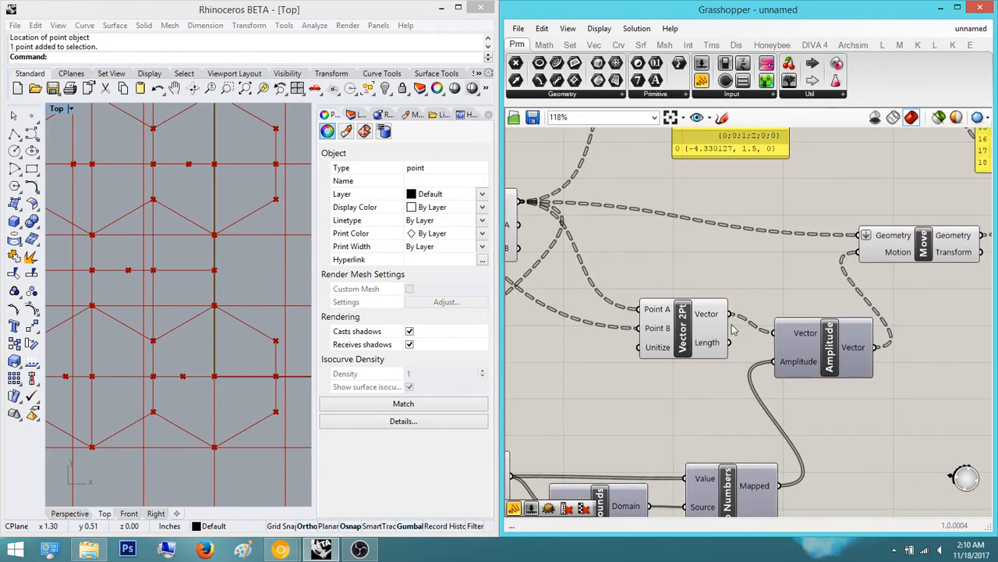
Step: Inspect the moved points along the hexagon grid lines in Rhino's Top viewport
scroll(212, 289, down, 5)
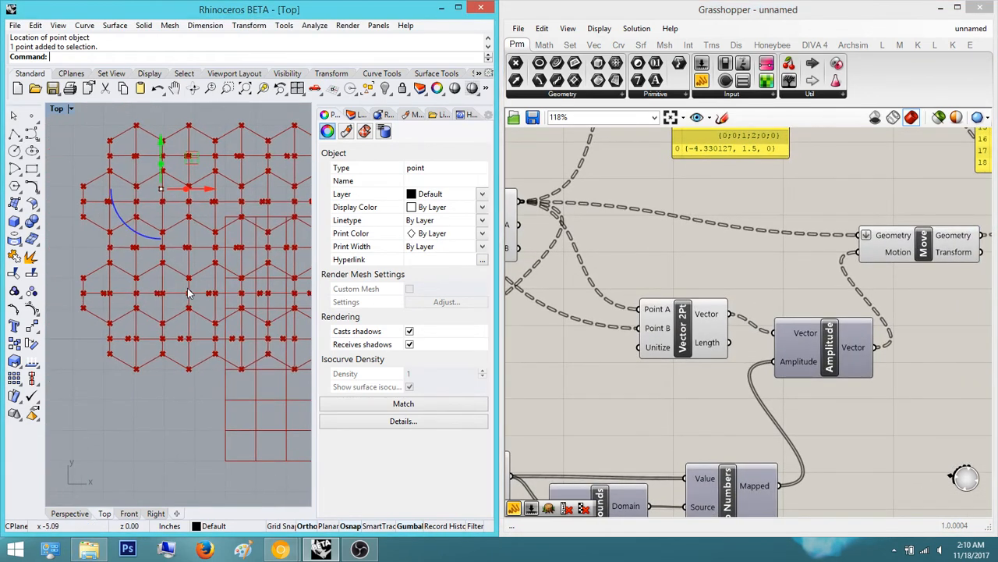
scroll(146, 304, up, 14)
right_drag(103, 283, 166, 282)
scroll(145, 325, down, 12)
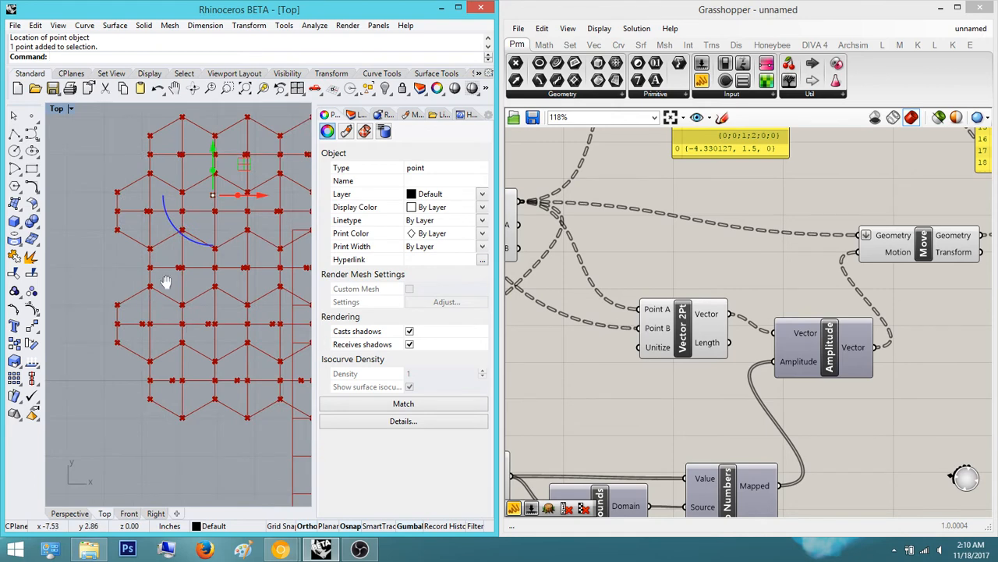
scroll(166, 282, up, 5)
Step: Check the data in Remap Numbers' Value input and compare the Move component's Geometry input with its output
right_drag(702, 407, 728, 333)
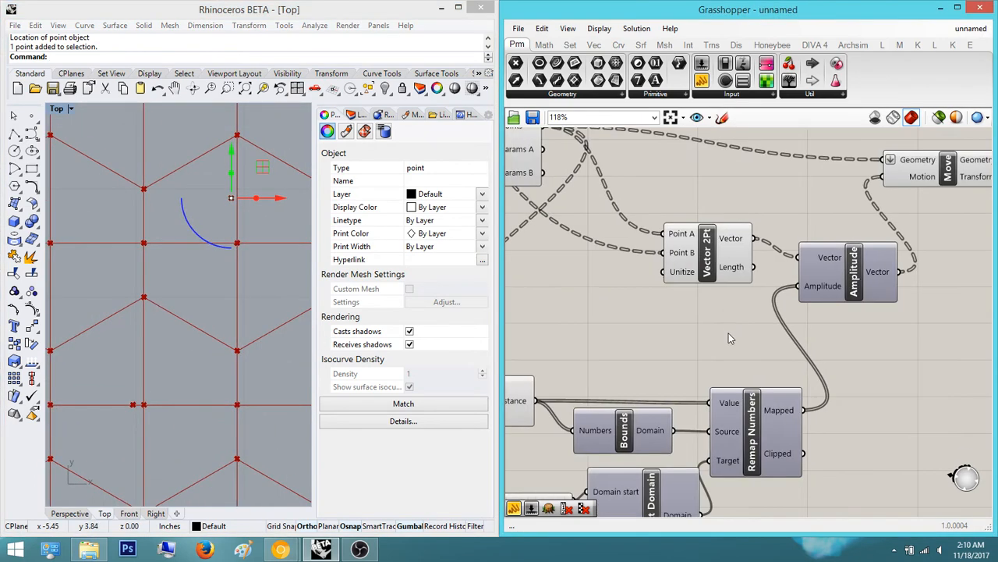
scroll(727, 404, up, 3)
mouse_move(733, 398)
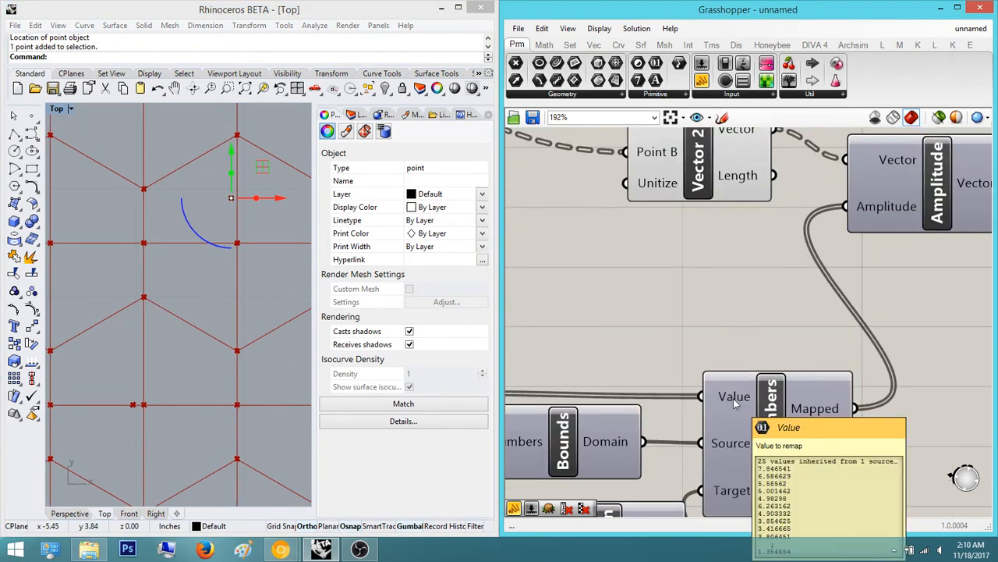
scroll(733, 398, down, 4)
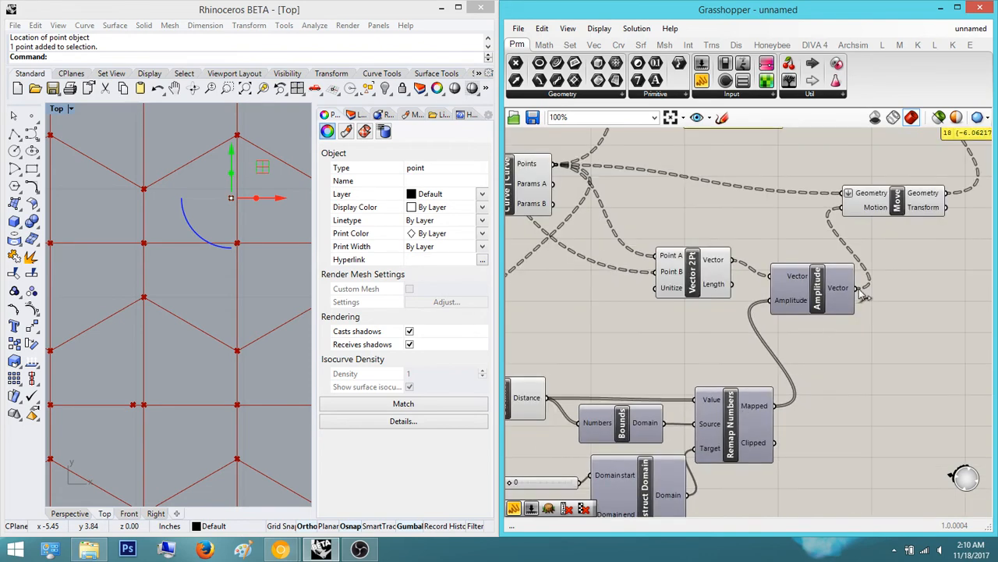
mouse_move(911, 201)
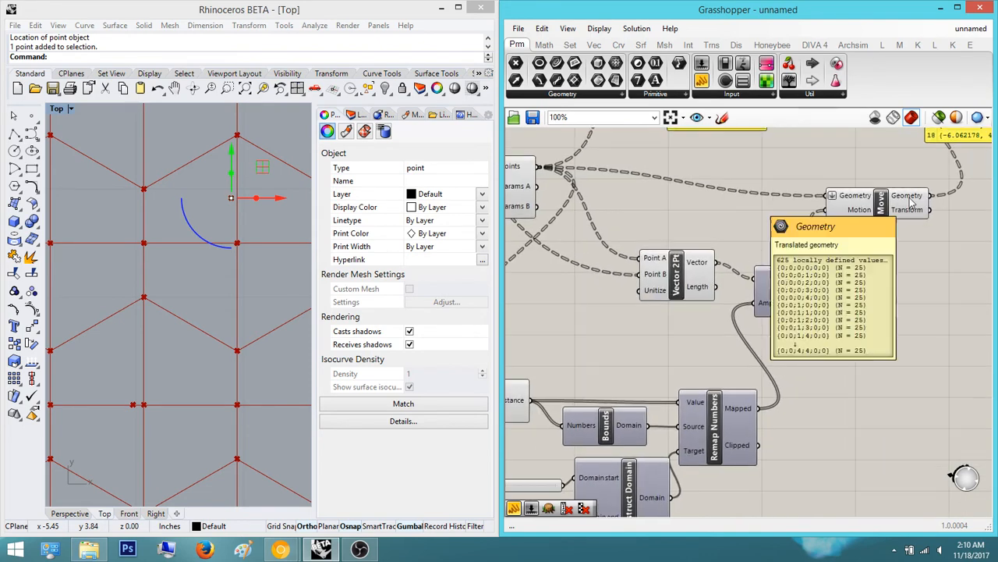
right_drag(911, 201, 769, 351)
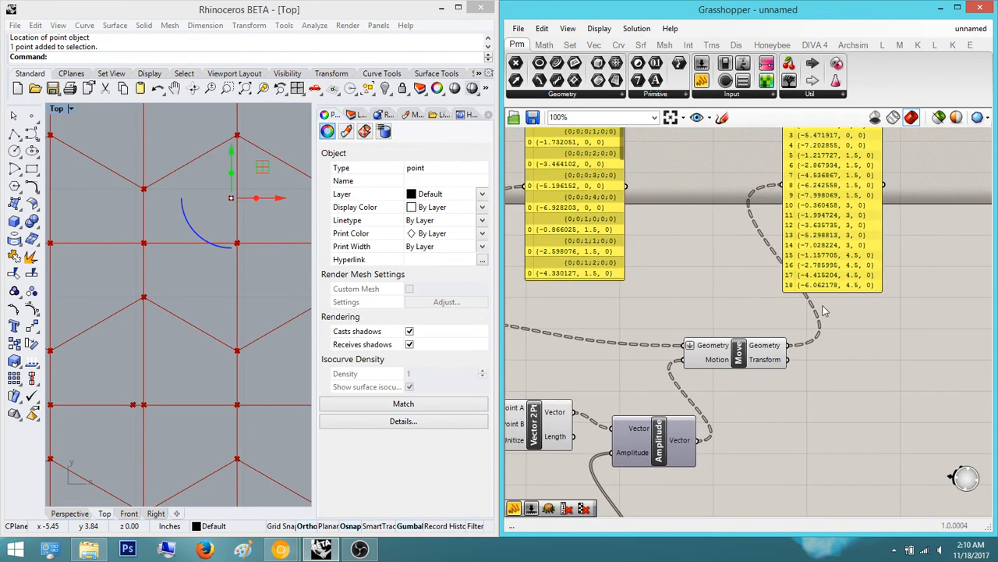
scroll(794, 349, up, 2)
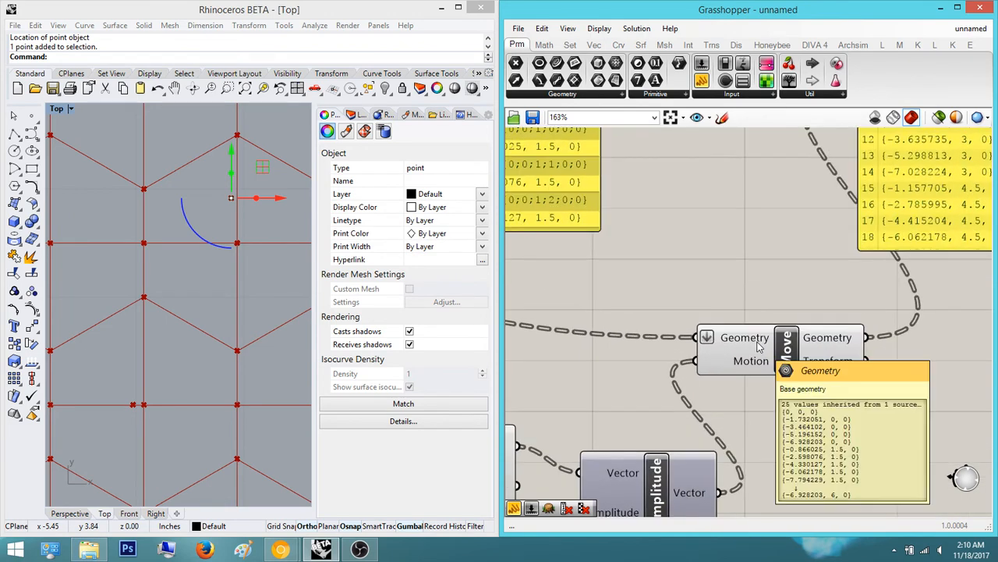
right_drag(803, 328, 864, 310)
Step: Compare the moved points' offsets near the attractor with those farther away in Rhino's Top viewport
right_drag(196, 287, 238, 312)
scroll(232, 316, down, 8)
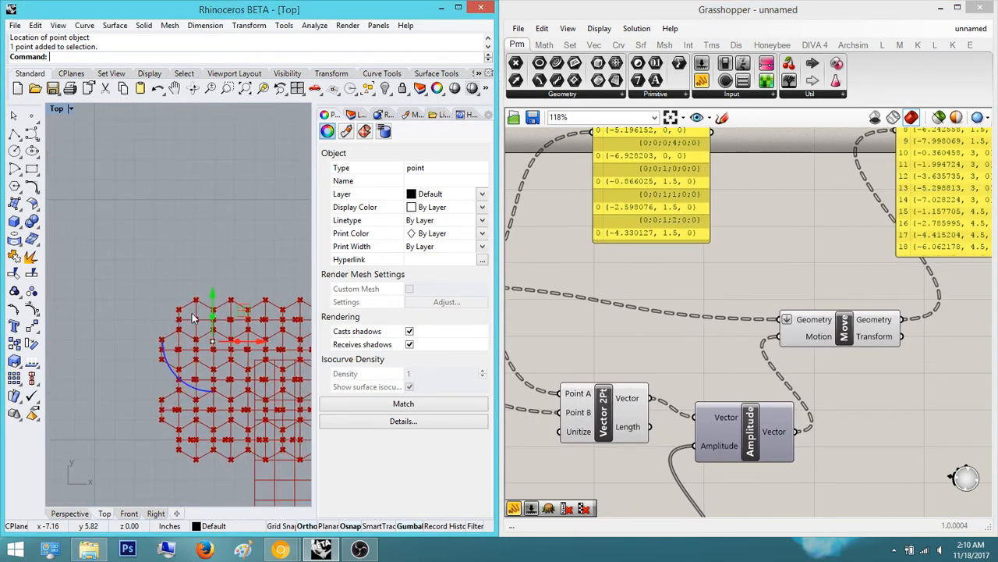
scroll(195, 318, up, 8)
scroll(207, 340, up, 5)
scroll(179, 335, down, 8)
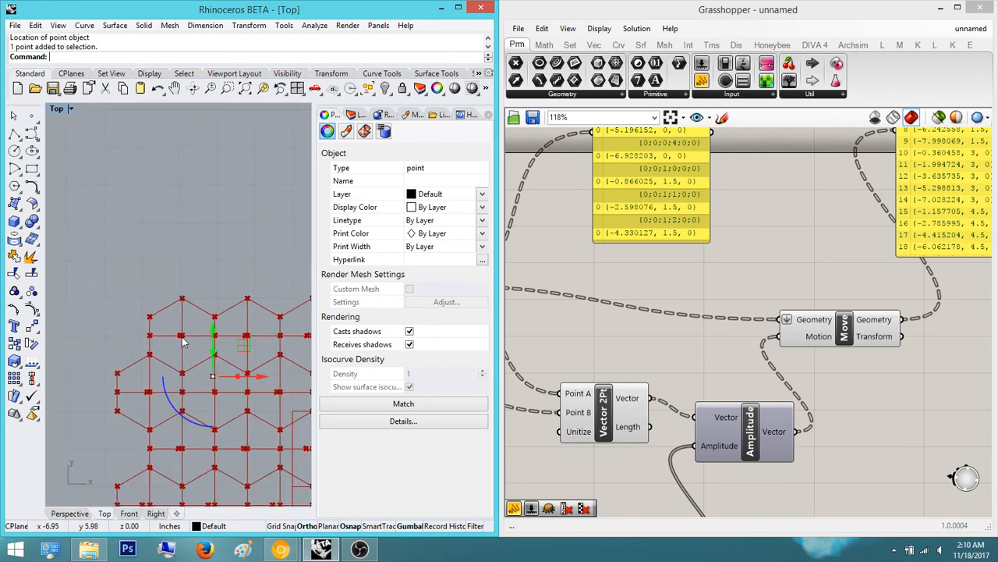
scroll(188, 304, up, 3)
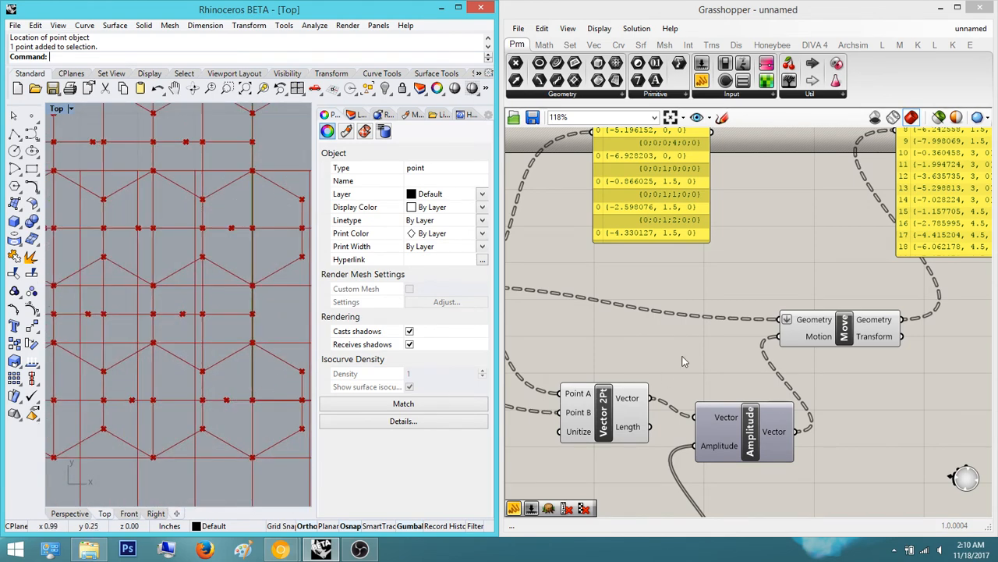
Step: Trace the Vector 2Pt and Remap Numbers connections into Amplitude to compare their data structures
right_drag(696, 325, 706, 237)
mouse_move(817, 344)
right_down()
mouse_move(745, 352)
mouse_move(801, 333)
right_up()
scroll(764, 353, up, 4)
scroll(766, 353, down, 4)
right_drag(733, 410, 834, 338)
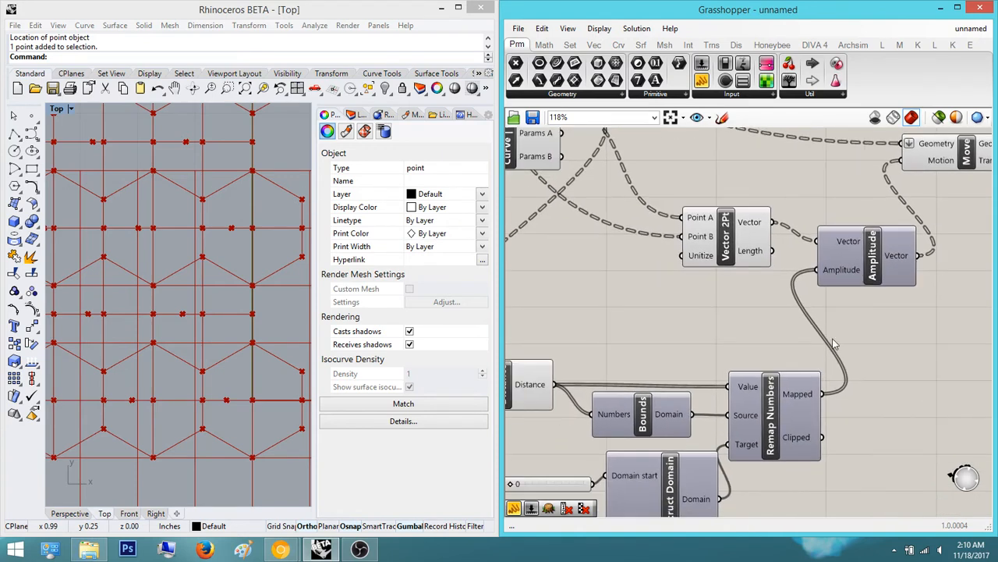
scroll(794, 402, up, 2)
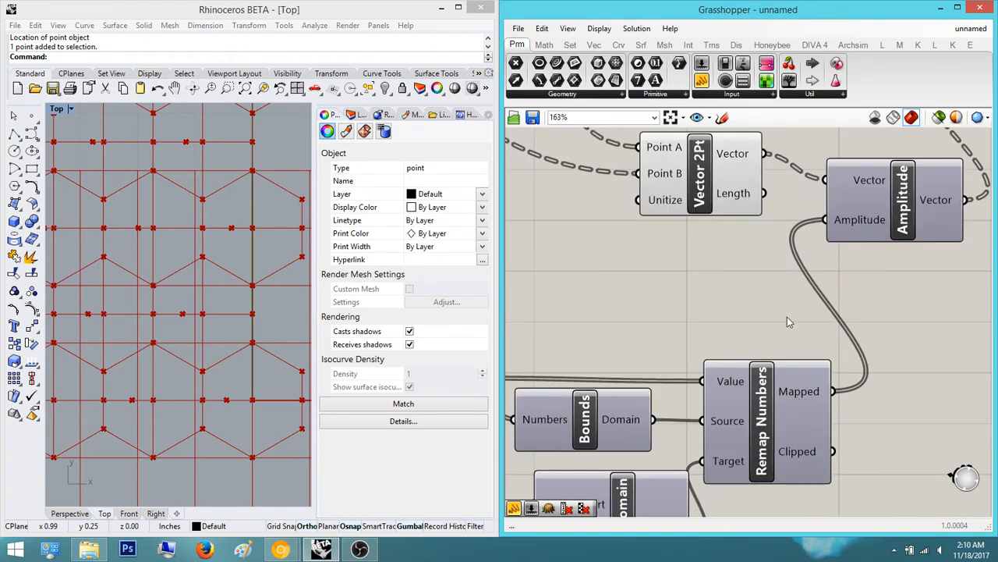
right_drag(787, 316, 755, 360)
click(684, 199)
click(821, 226)
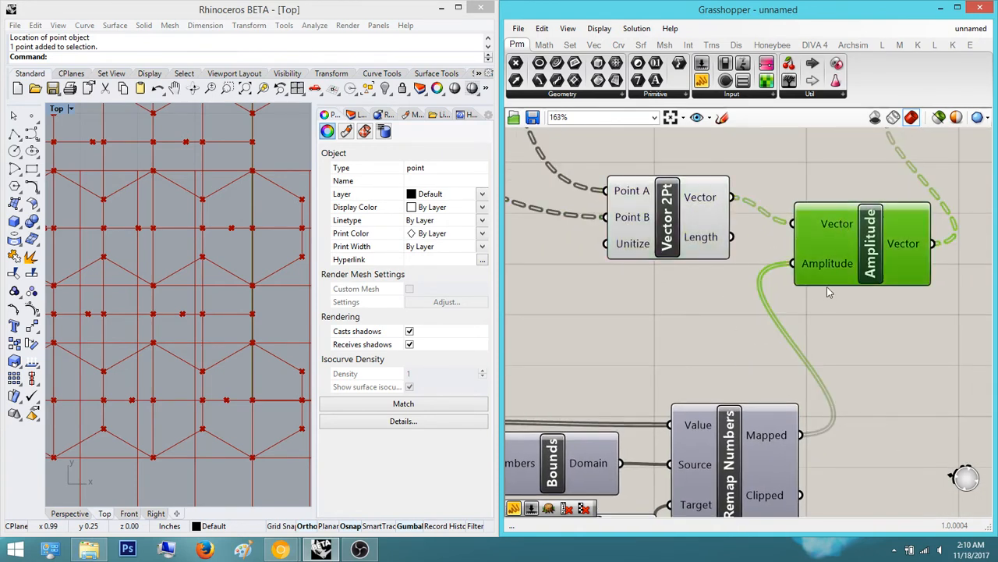
right_drag(819, 303, 741, 350)
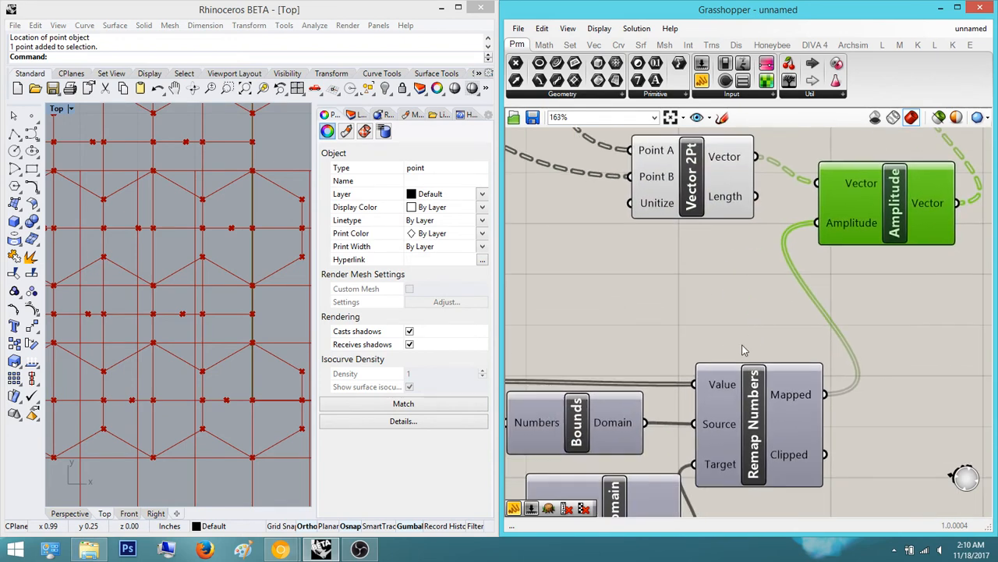
Step: Try flattening the Value input of the Remap Numbers component
scroll(727, 380, up, 3)
click(719, 383)
right_click(720, 382)
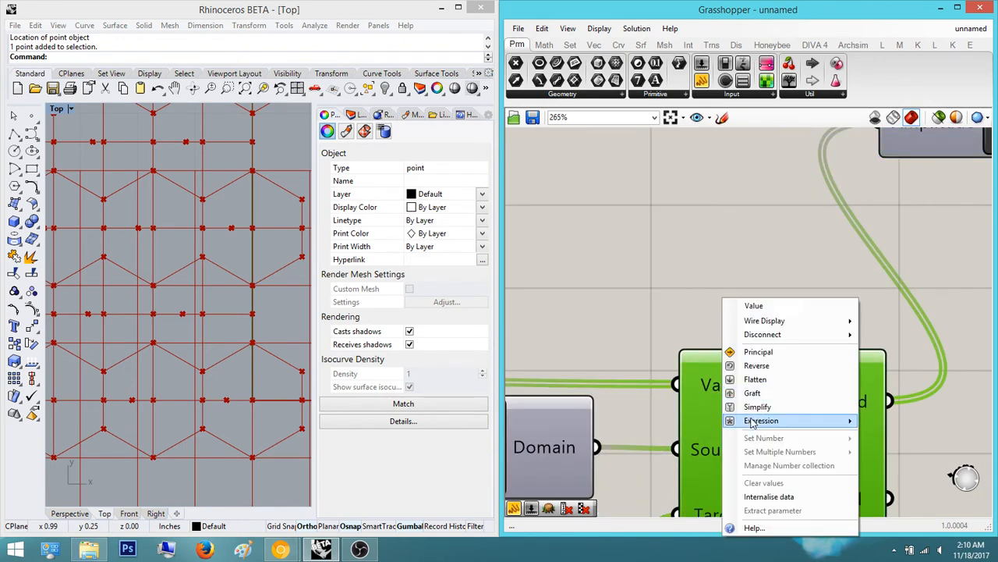
click(772, 380)
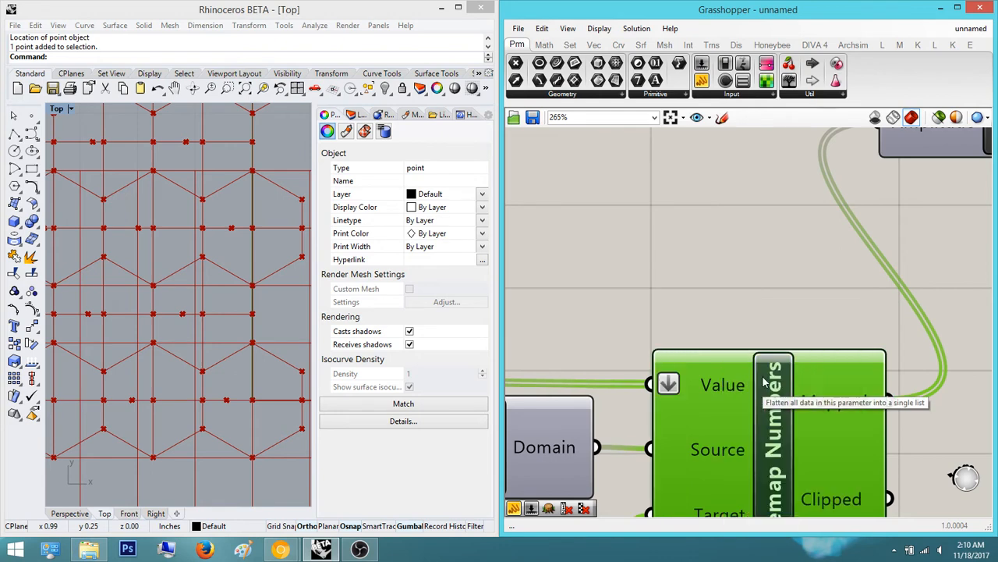
click(718, 301)
scroll(638, 346, down, 2)
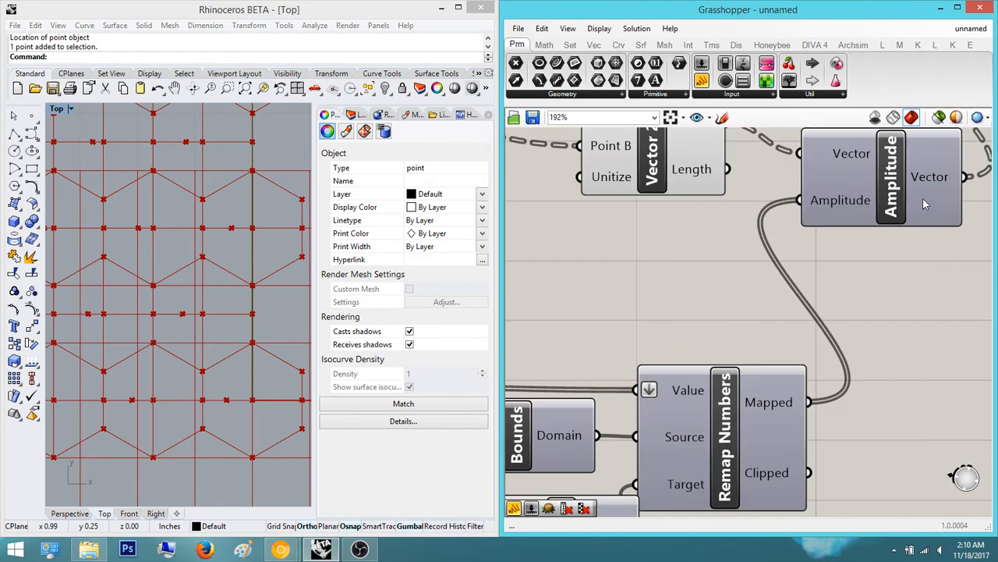
Step: Graft the Value input of Remap Numbers and check the Amplitude component's Vector output
click(687, 384)
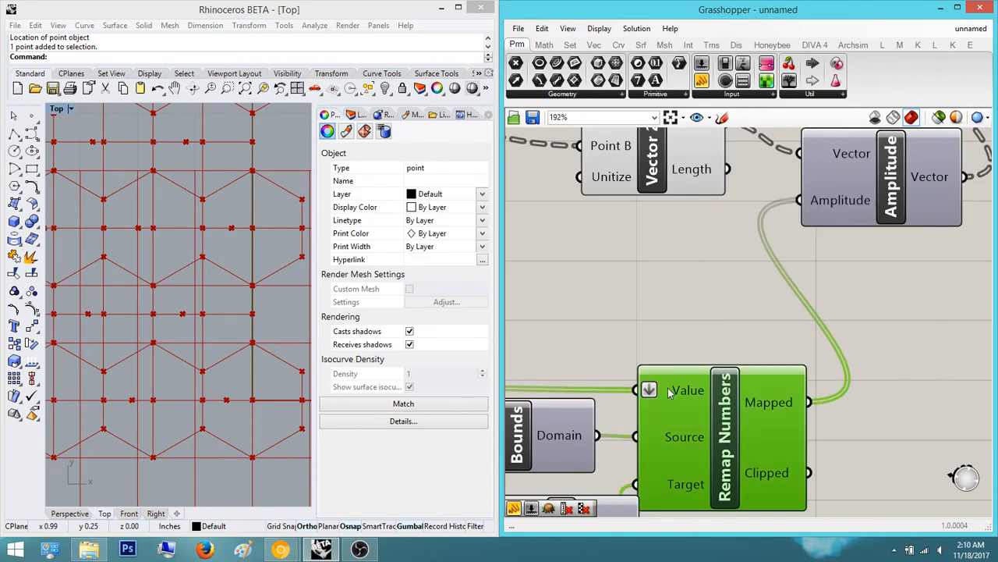
right_click(670, 390)
click(730, 393)
click(834, 360)
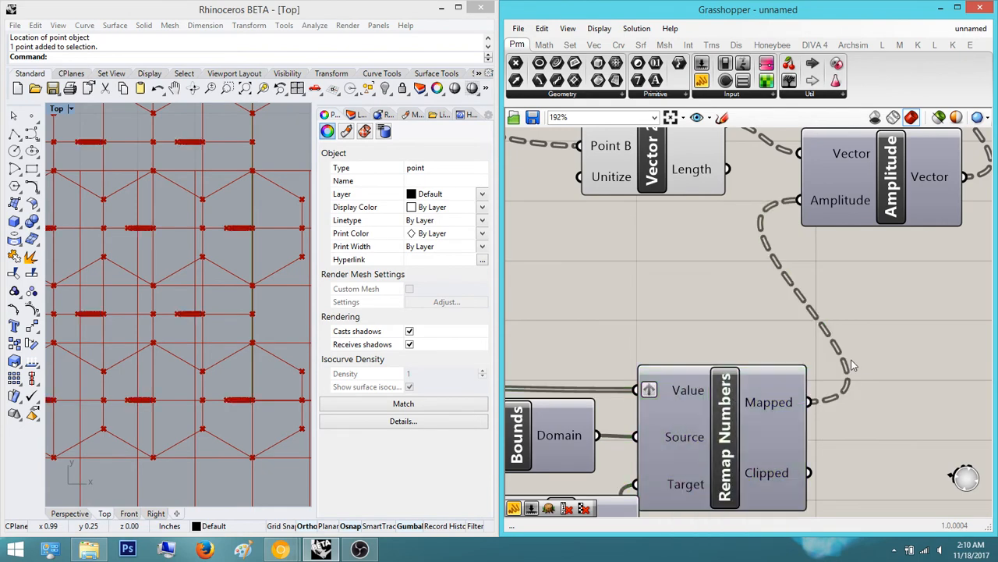
right_drag(851, 360, 796, 388)
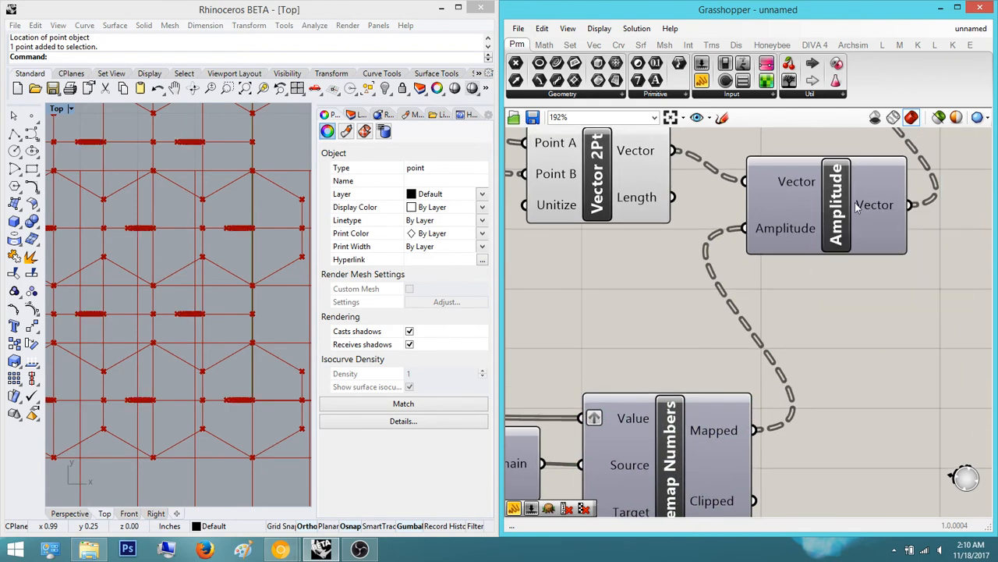
mouse_move(881, 203)
scroll(882, 203, down, 3)
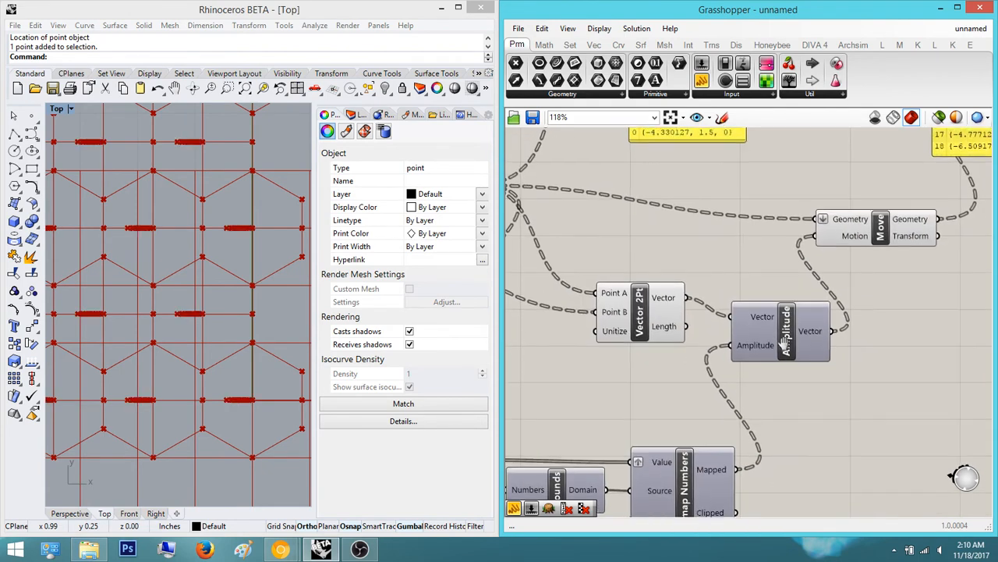
Step: Turn off Flatten on the Move component's Geometry input and check its output tree and the points in Rhino
mouse_move(892, 233)
right_drag(891, 232, 800, 284)
right_click(799, 284)
click(833, 380)
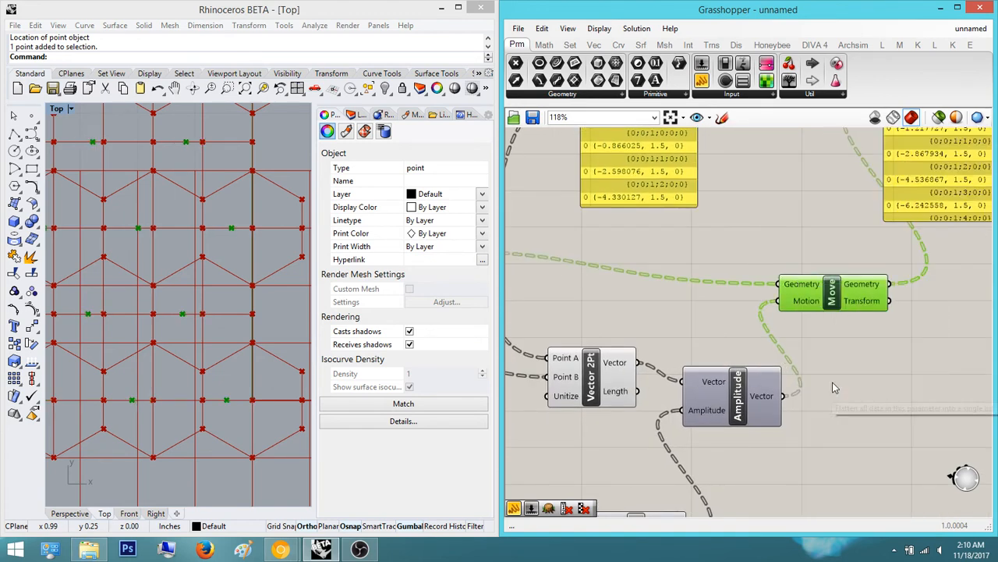
mouse_move(885, 287)
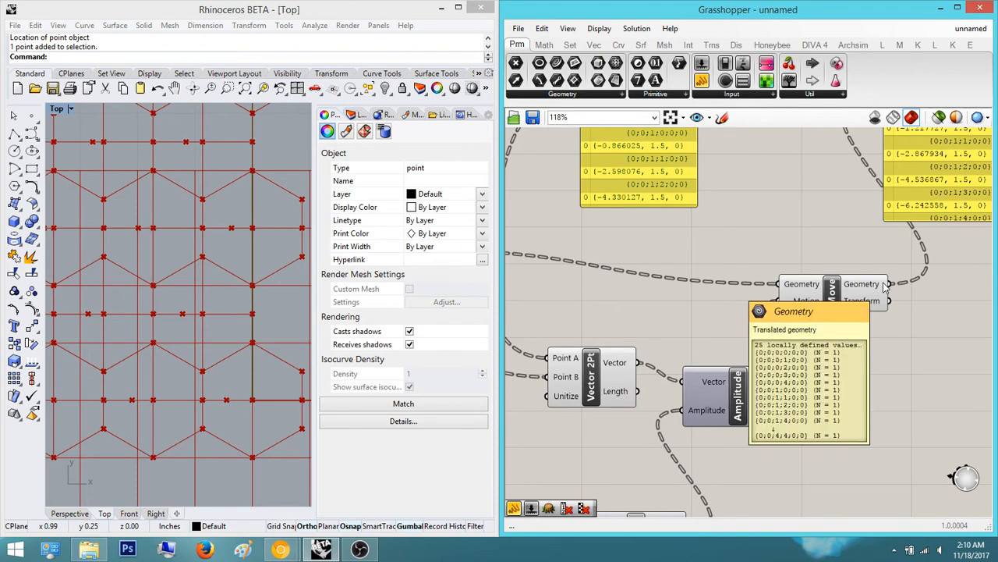
scroll(250, 312, down, 4)
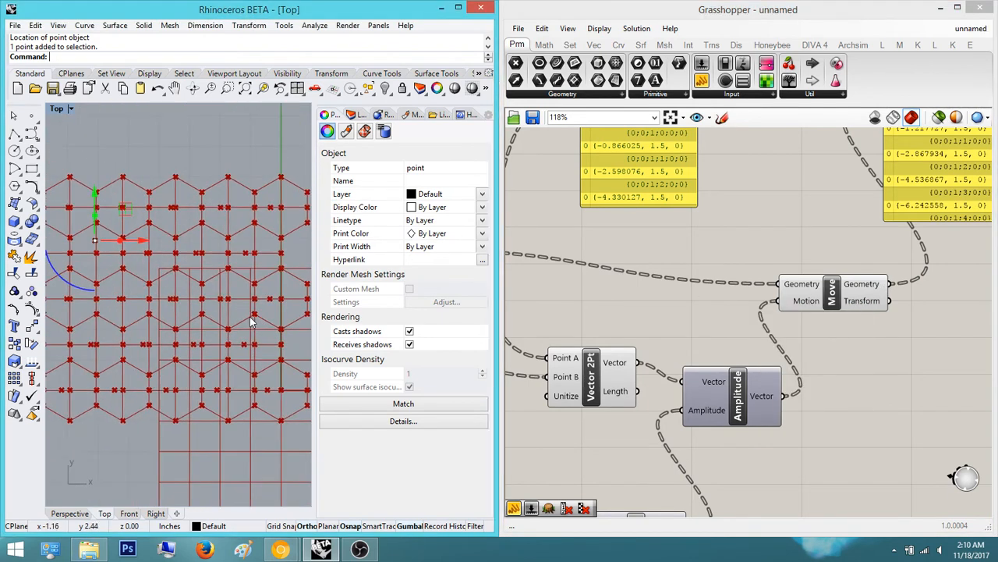
Step: Try flattening the Geometry input of the Move component
click(879, 245)
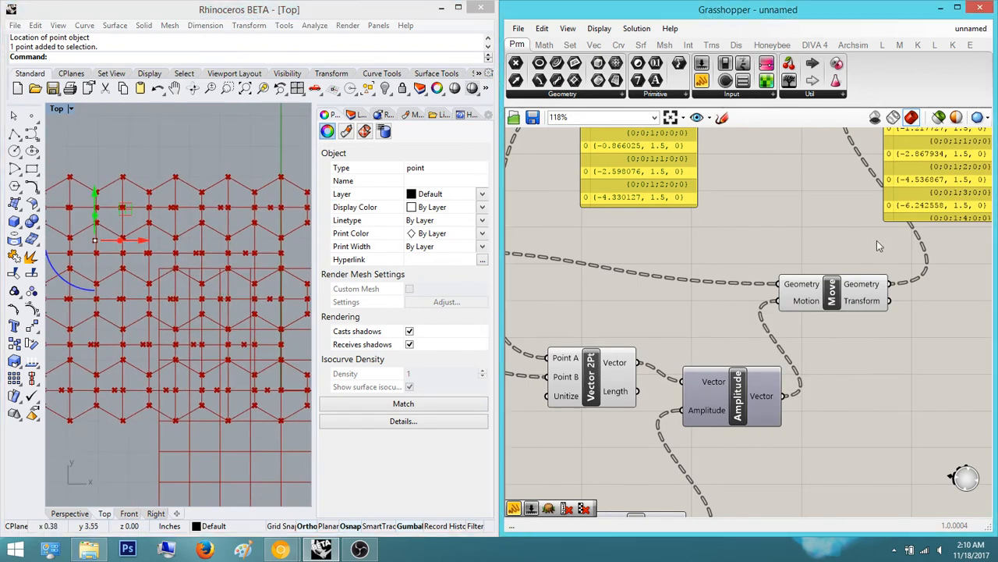
right_click(809, 284)
click(862, 385)
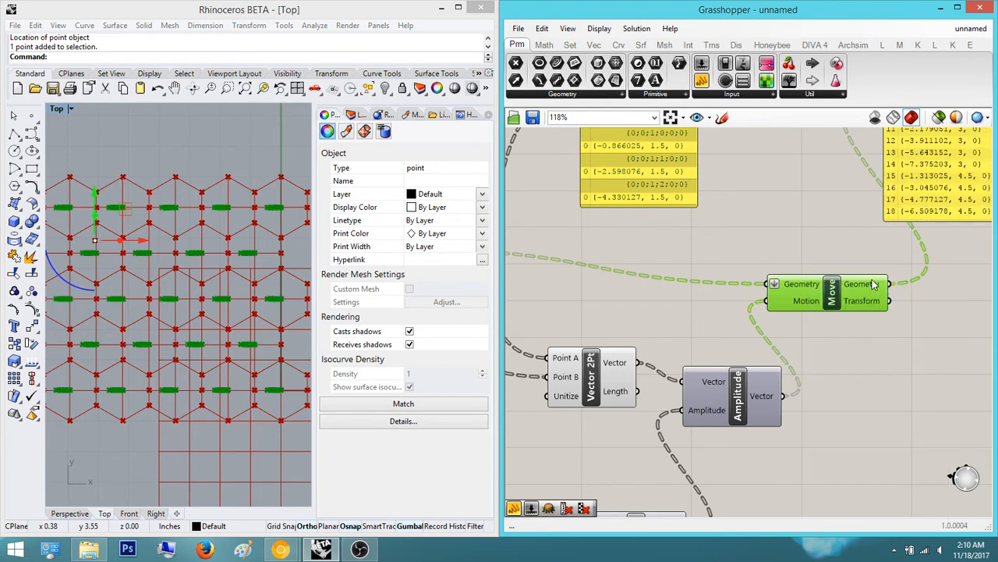
right_click(806, 290)
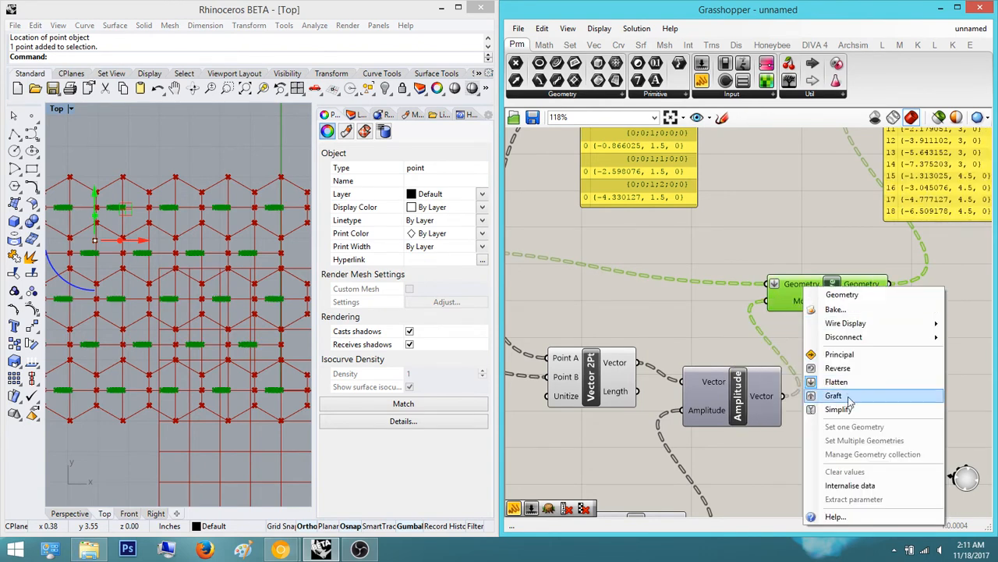
click(798, 366)
Step: Check the data structure of Remap Numbers' Mapped output and trace its inputs back to the Distance component
right_drag(748, 362, 808, 195)
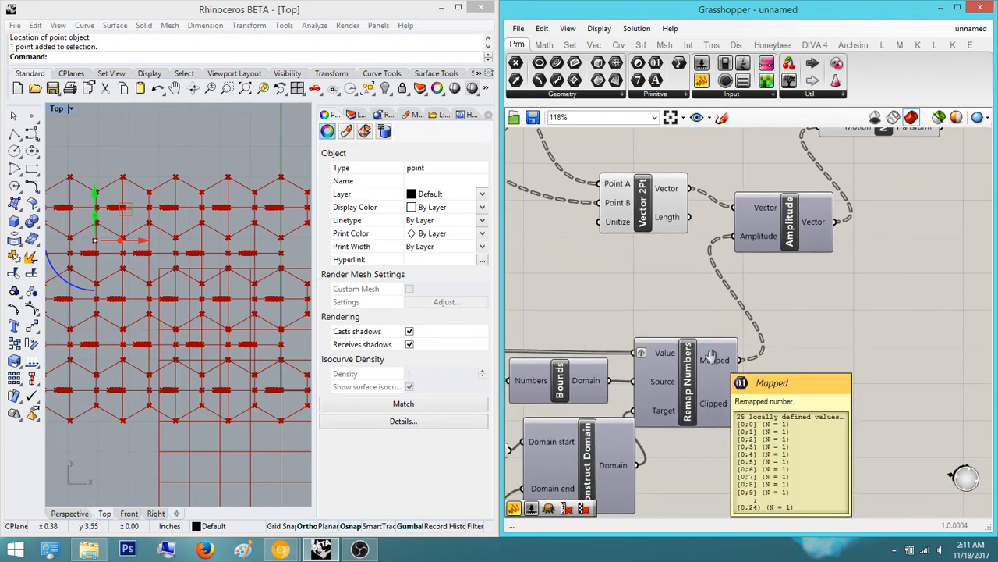
right_drag(715, 359, 716, 413)
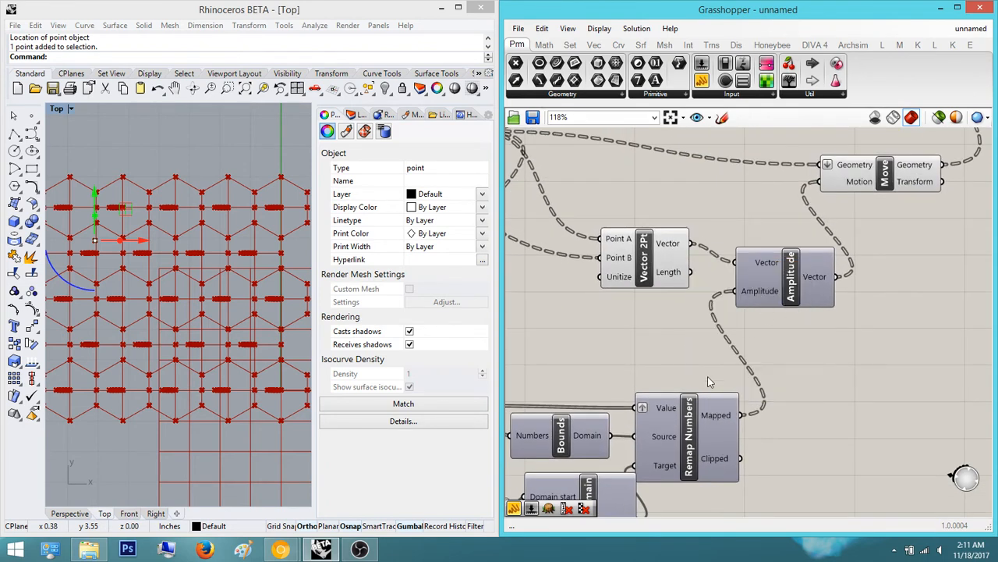
right_drag(572, 293, 656, 247)
right_drag(575, 359, 636, 371)
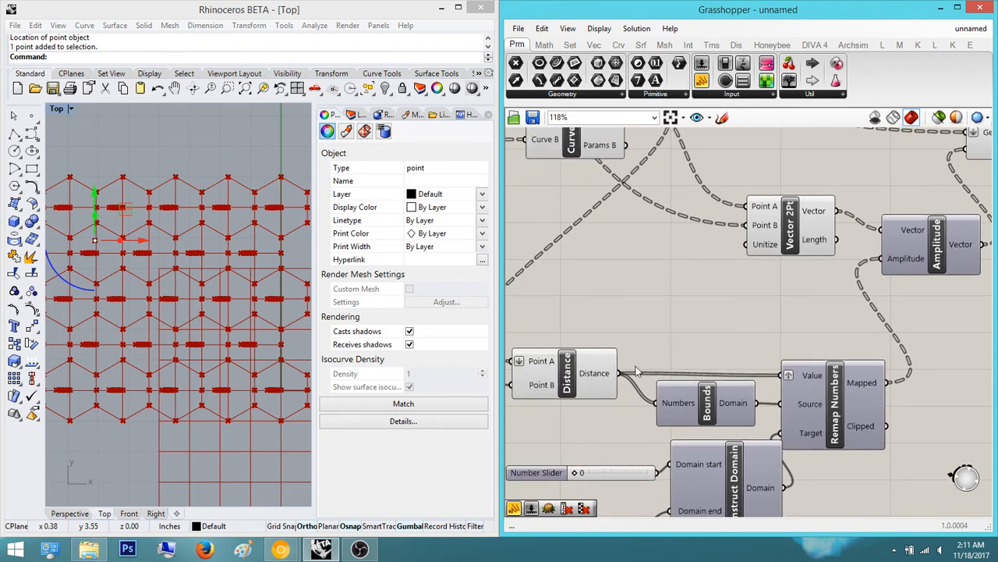
scroll(598, 363, down, 3)
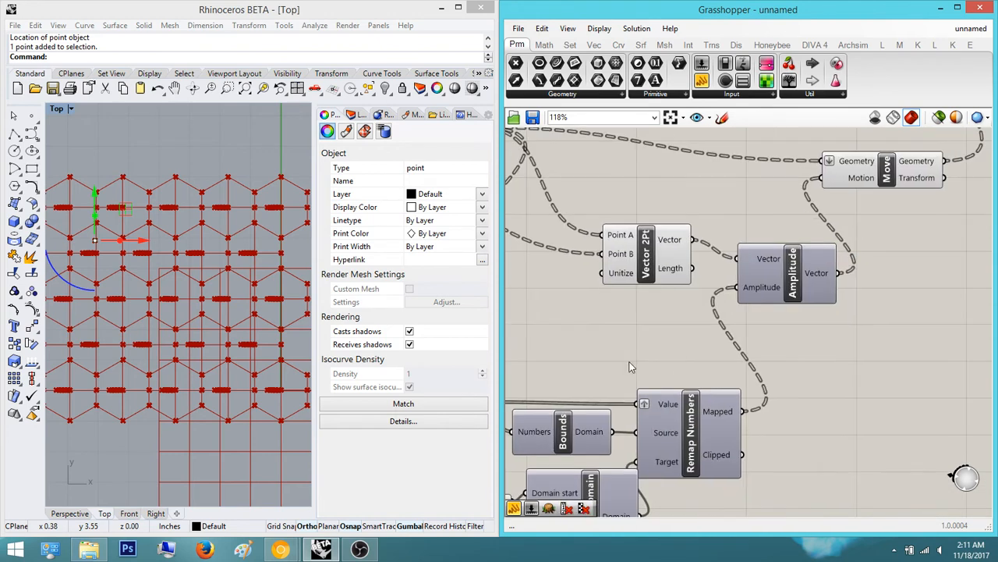
Step: Turn off Flatten on the Move component's Geometry input and inspect the hexagon grid points in Rhino
scroll(749, 293, up, 5)
click(872, 218)
right_drag(874, 207, 762, 302)
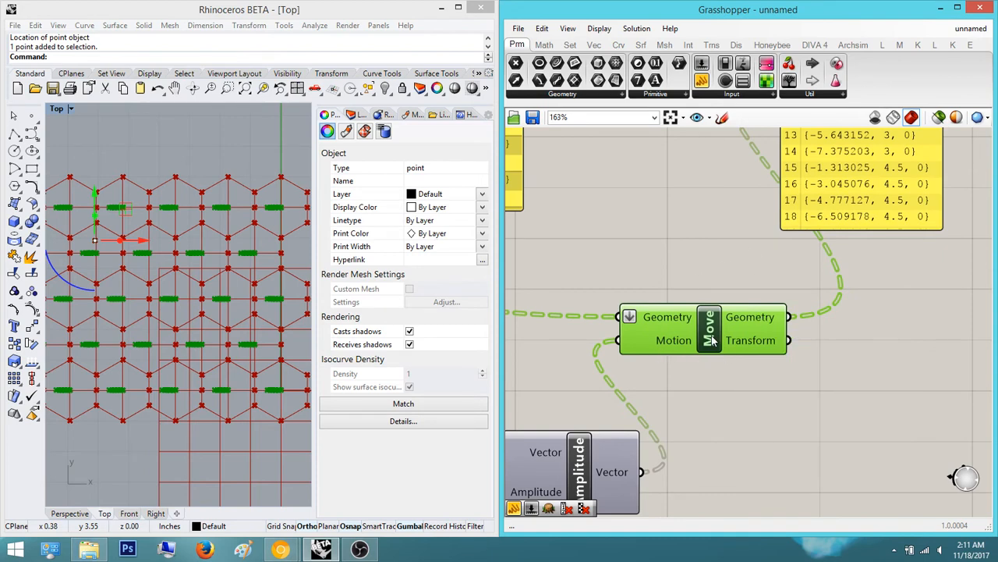
right_click(681, 318)
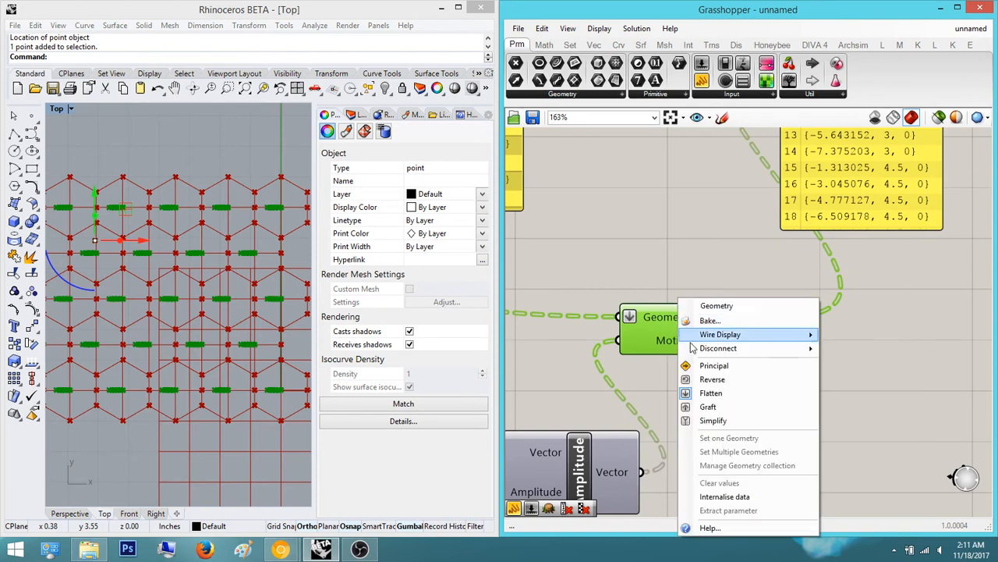
click(702, 392)
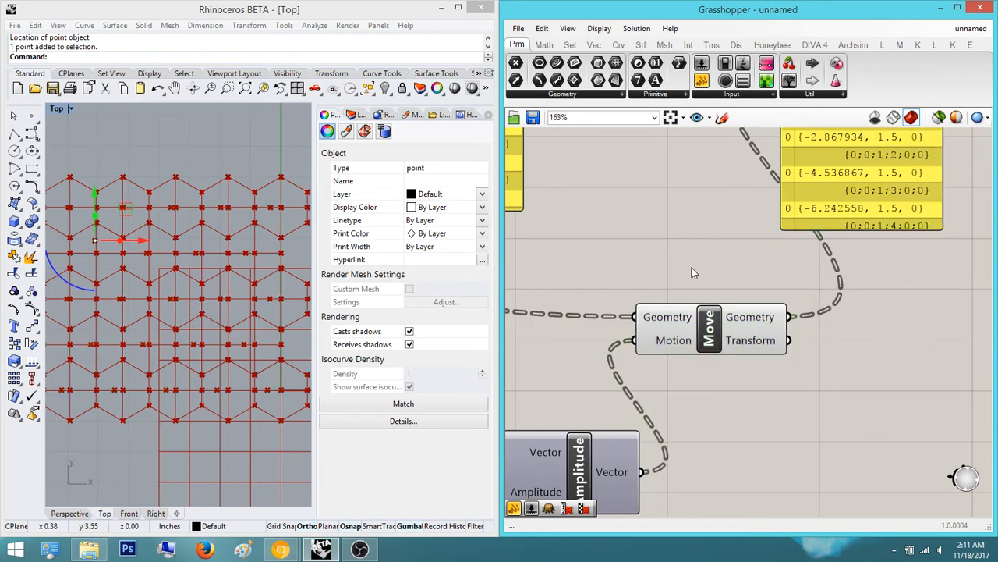
scroll(177, 266, down, 3)
scroll(178, 266, up, 5)
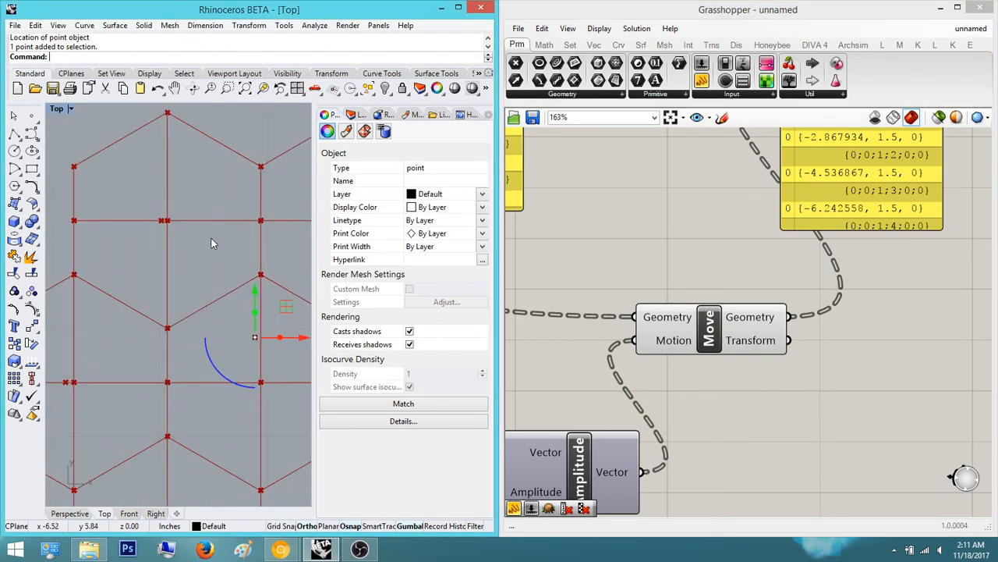
Step: Change the number slider feeding Domain start from integer to floating-point rounding
scroll(745, 335, down, 3)
scroll(718, 372, up, 8)
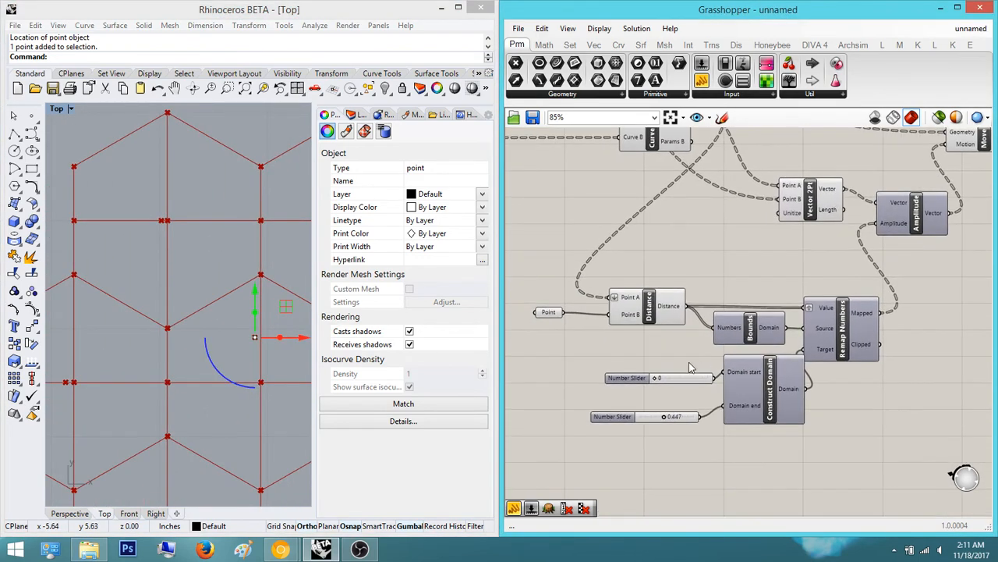
double_click(634, 372)
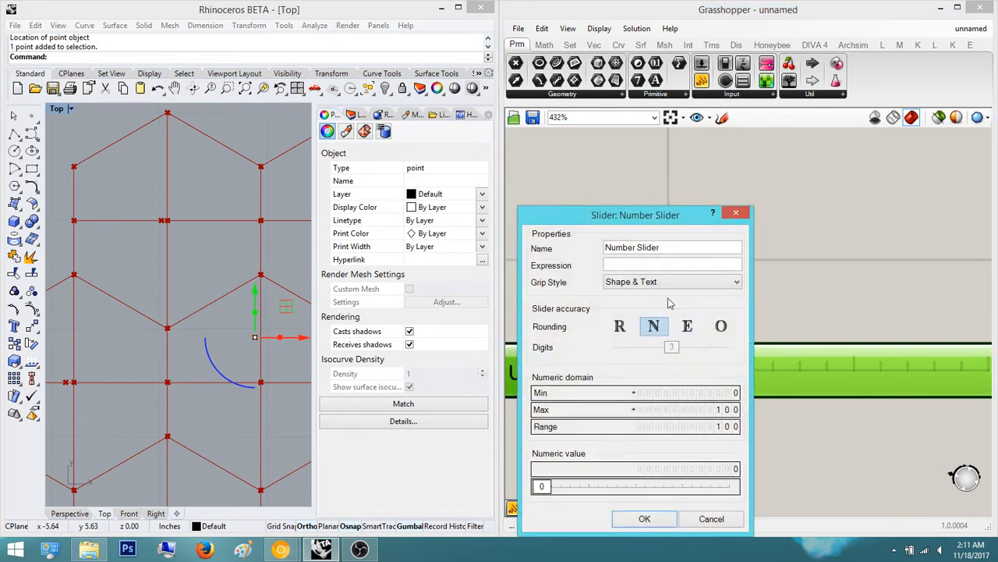
click(645, 520)
scroll(754, 341, down, 4)
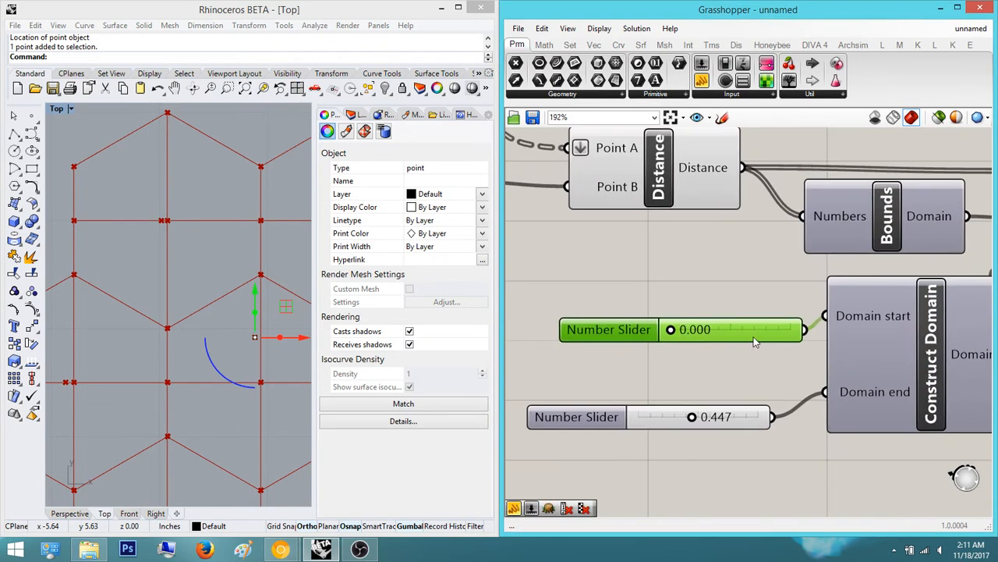
Step: Set the Domain start slider of Construct Domain to 0.028
scroll(675, 327, up, 5)
drag(716, 330, 734, 332)
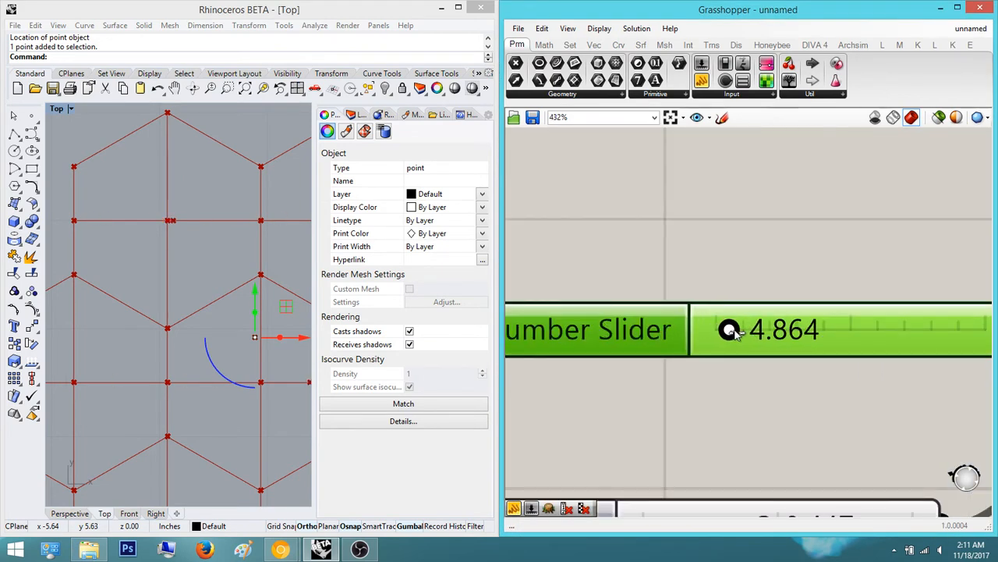
click(777, 262)
scroll(777, 261, down, 3)
scroll(741, 290, up, 6)
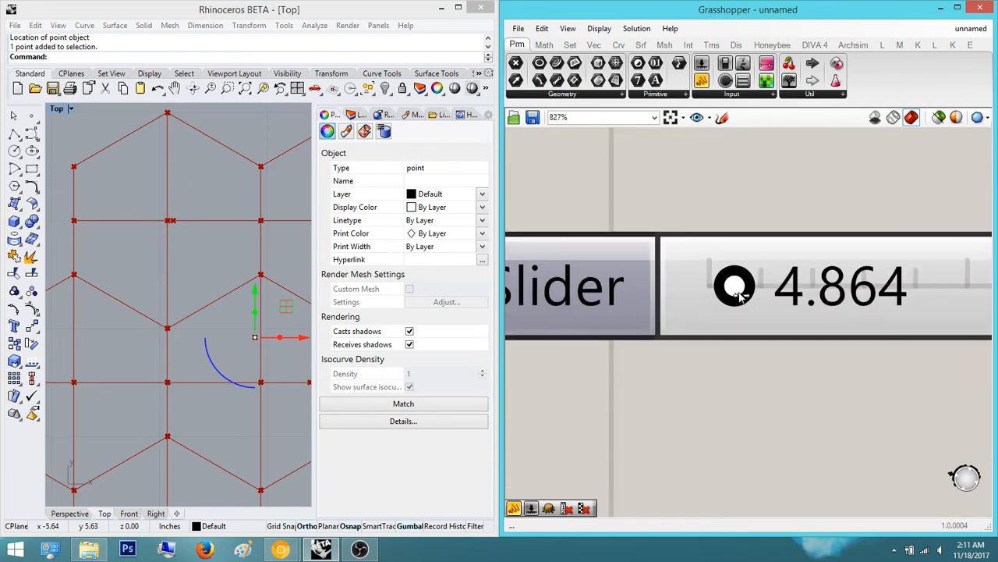
drag(735, 286, 715, 304)
scroll(715, 304, down, 5)
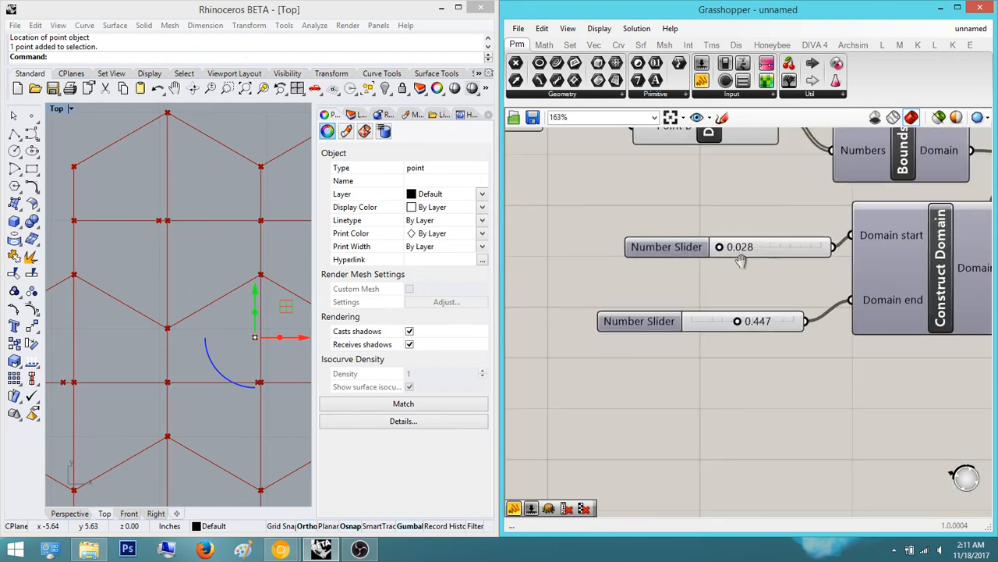
Step: Highlight the Move component's output and examine where its points lie within the hexagons in Rhino
scroll(738, 245, up, 3)
scroll(735, 211, down, 6)
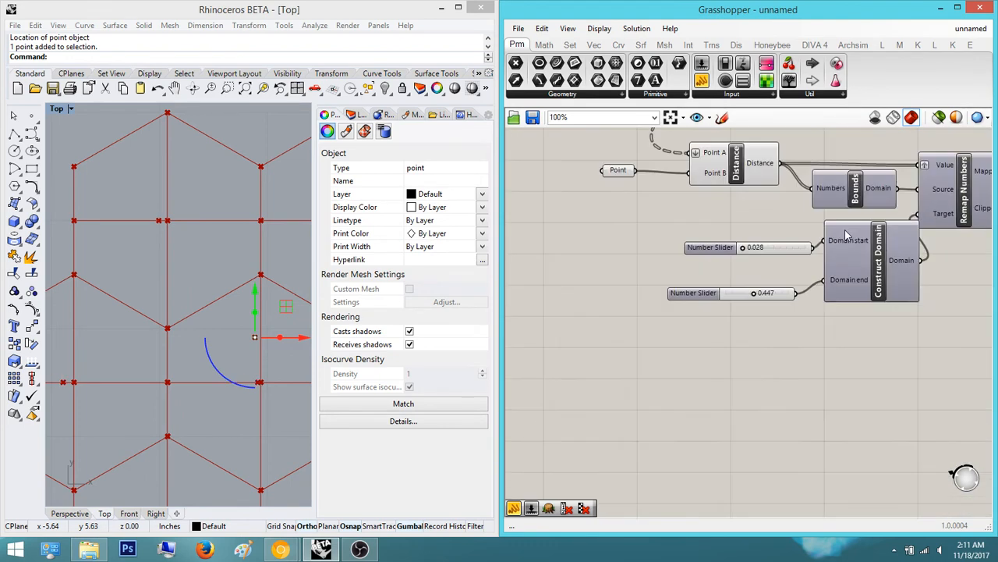
right_drag(859, 265, 717, 339)
scroll(794, 202, up, 2)
click(789, 202)
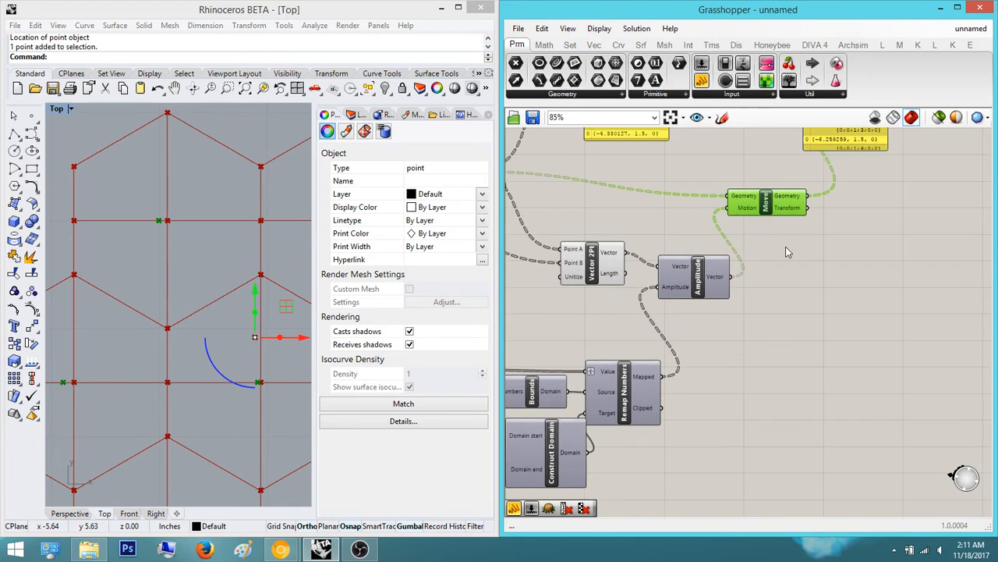
click(786, 246)
click(788, 204)
mouse_move(784, 201)
scroll(140, 209, down, 5)
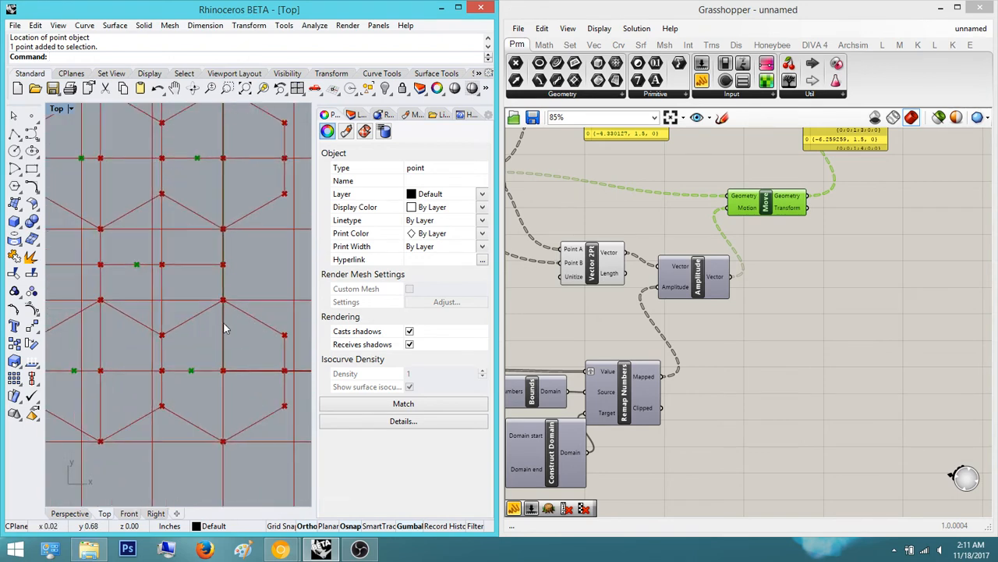
scroll(165, 318, up, 5)
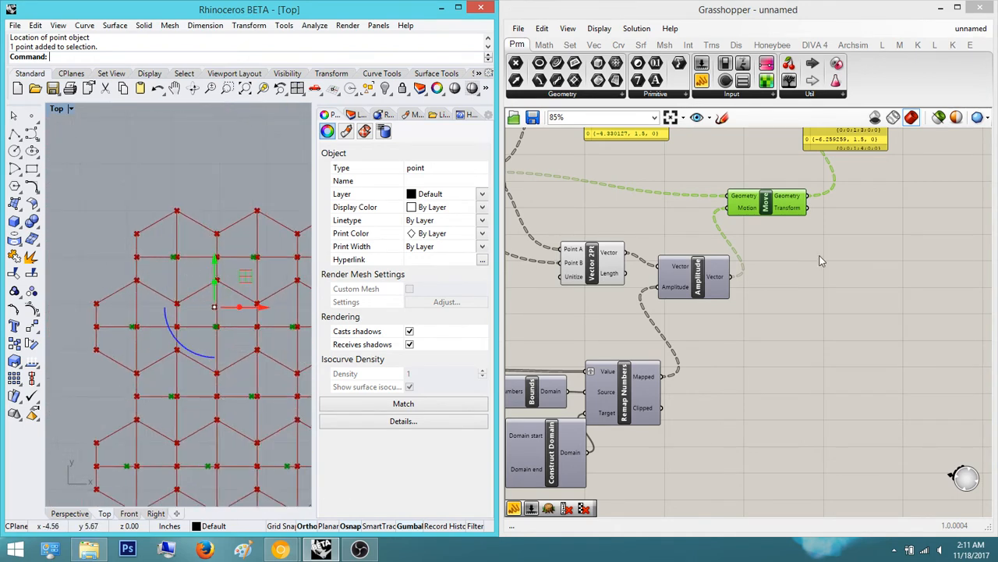
click(844, 267)
scroll(191, 252, up, 4)
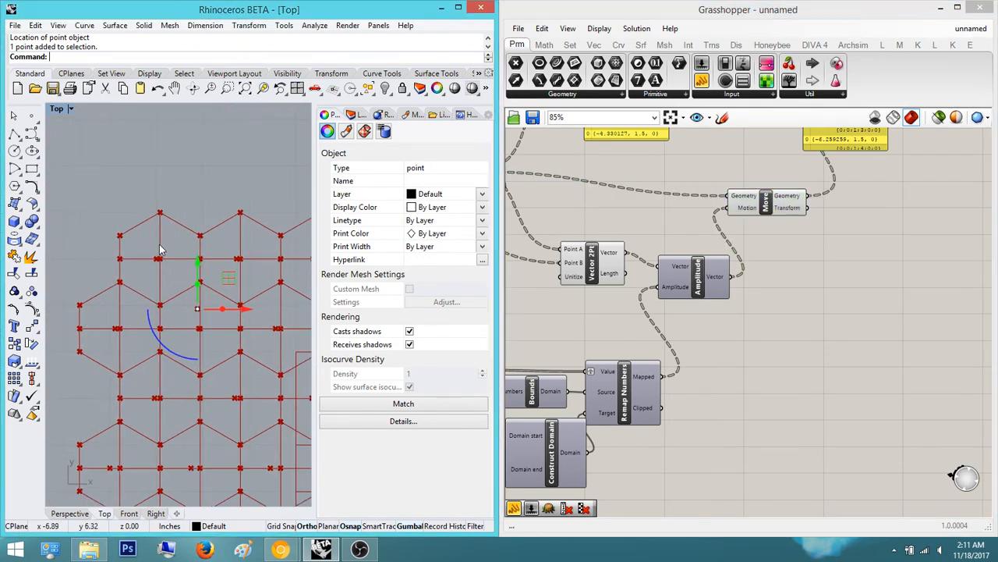
right_drag(155, 209, 189, 245)
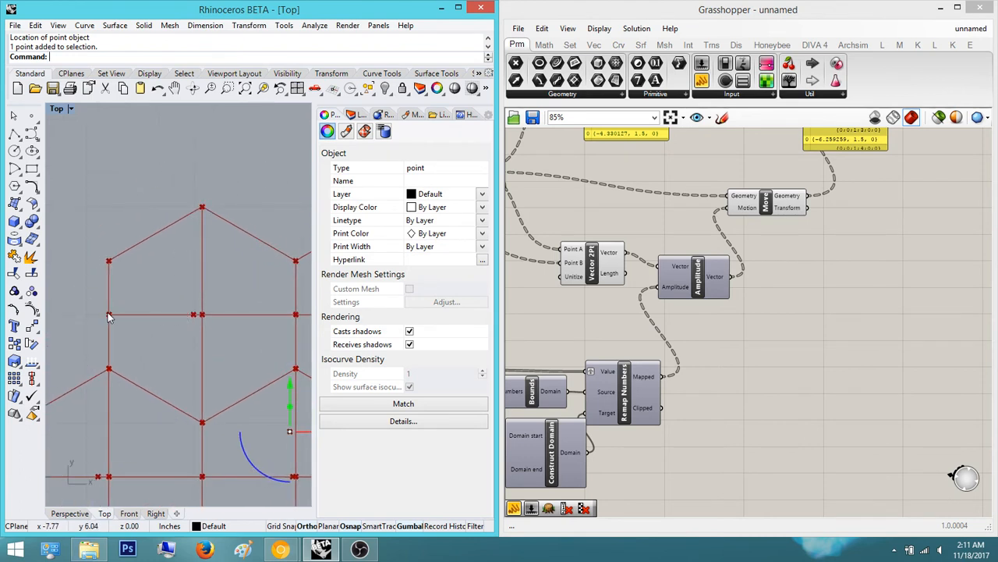
Step: Add a 4Point Surface component beside Move and connect Move's Geometry output to Corner A
double_click(922, 244)
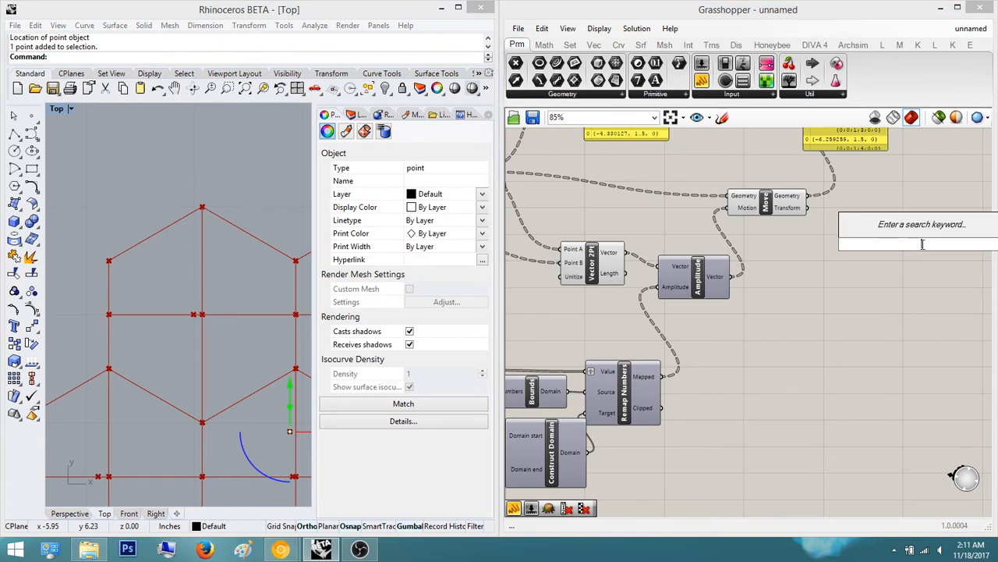
text(4p)
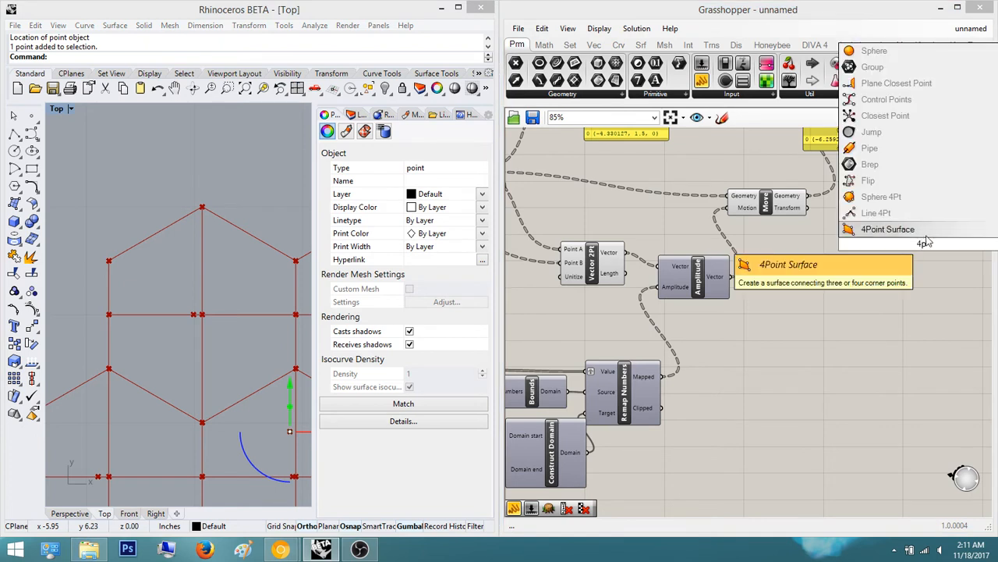
click(926, 235)
right_drag(928, 240, 791, 287)
drag(792, 287, 832, 277)
click(838, 222)
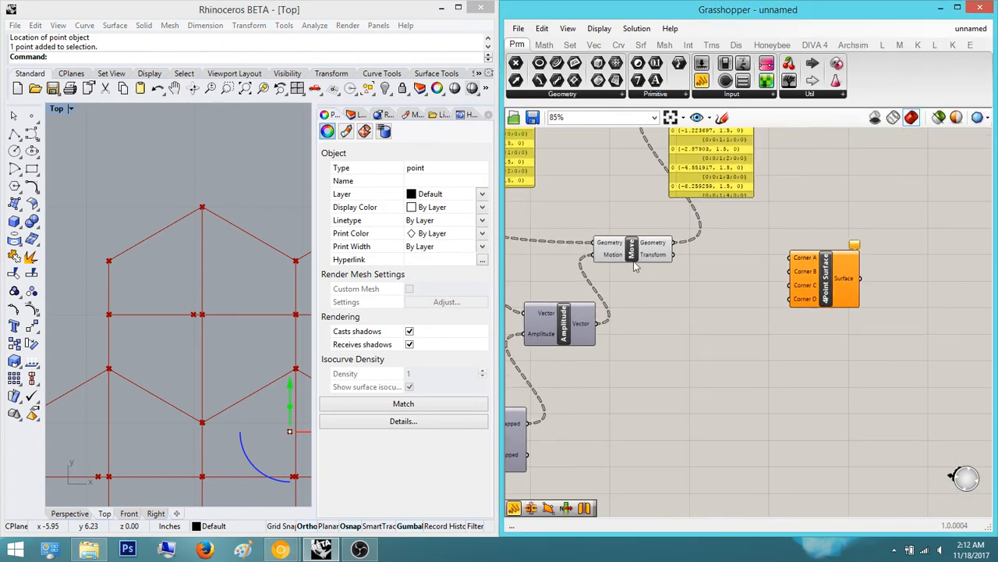
click(641, 246)
drag(679, 248, 791, 266)
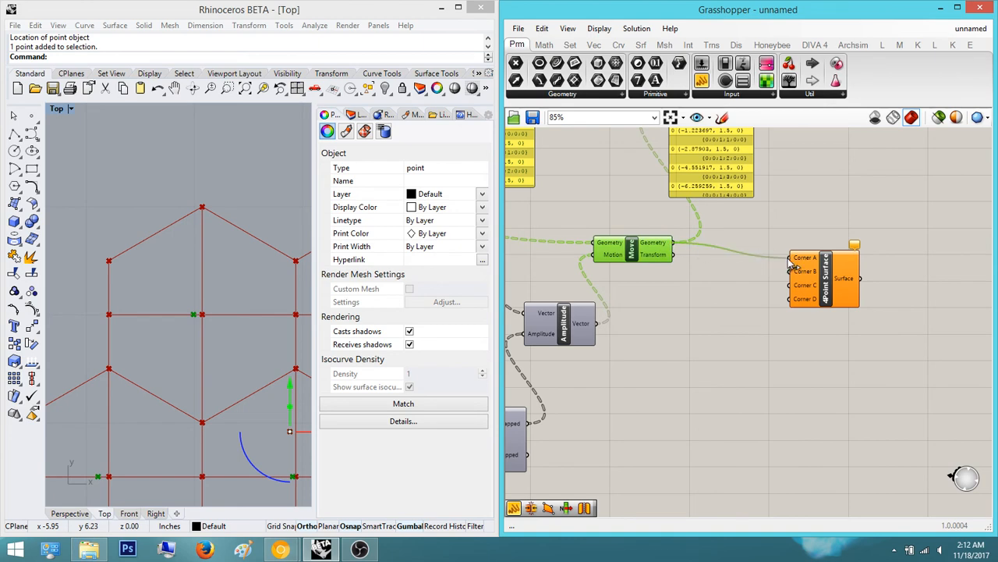
Step: Connect the Item output of the index 0 vertex List Item to Corner B of the 4Point Surface
scroll(672, 273, down, 4)
right_drag(564, 223, 978, 324)
scroll(636, 304, up, 5)
click(616, 316)
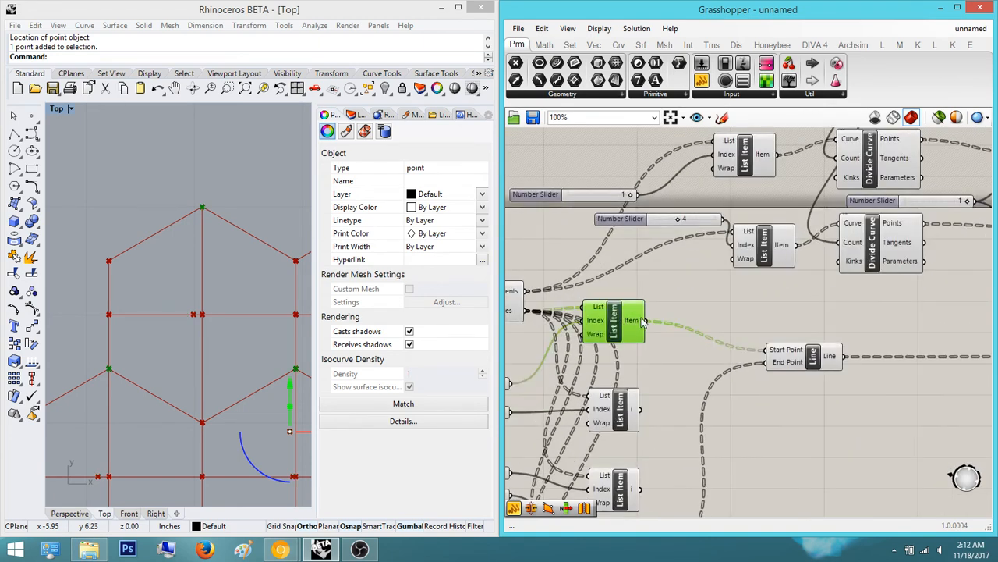
drag(641, 322, 891, 343)
scroll(673, 335, down, 6)
scroll(886, 348, up, 7)
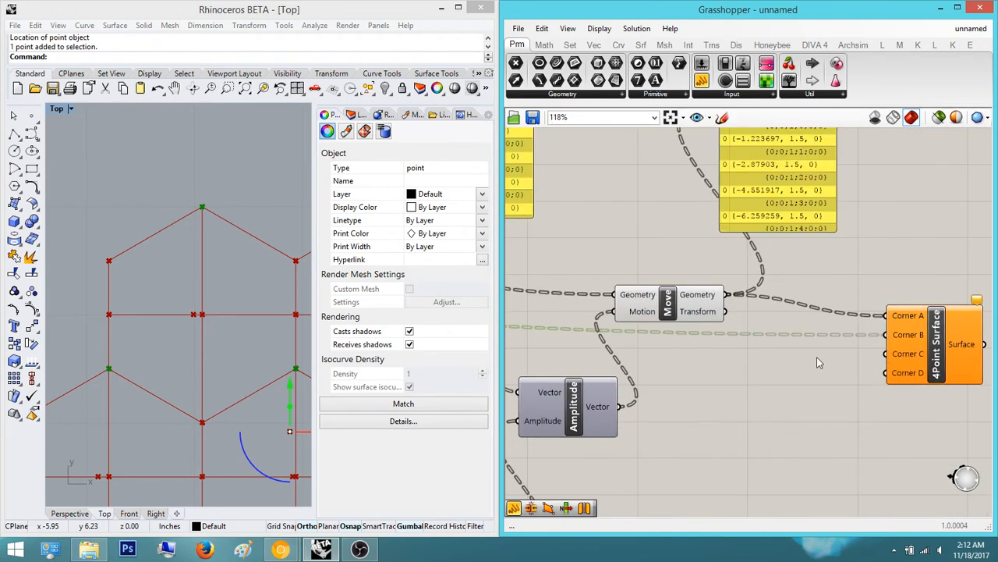
Step: Connect the output of the index 1 vertex List Item to Corner C of the 4Point Surface
scroll(743, 324, down, 6)
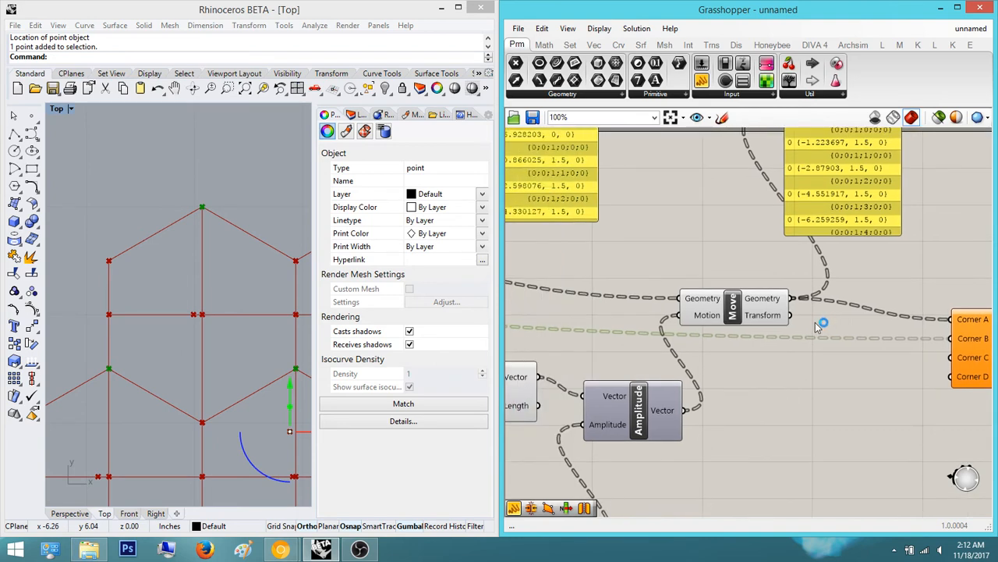
scroll(671, 320, up, 4)
click(690, 325)
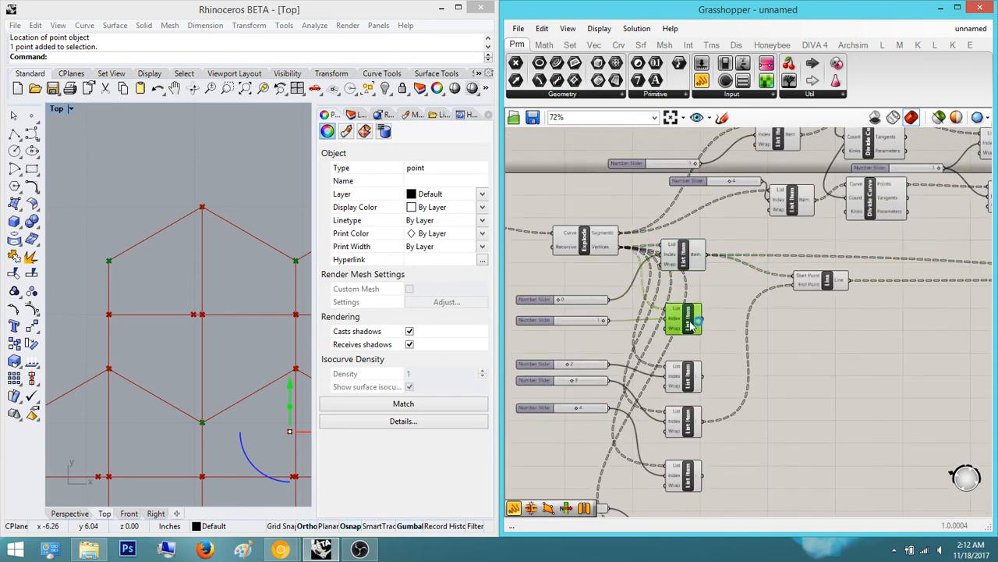
scroll(725, 325, down, 5)
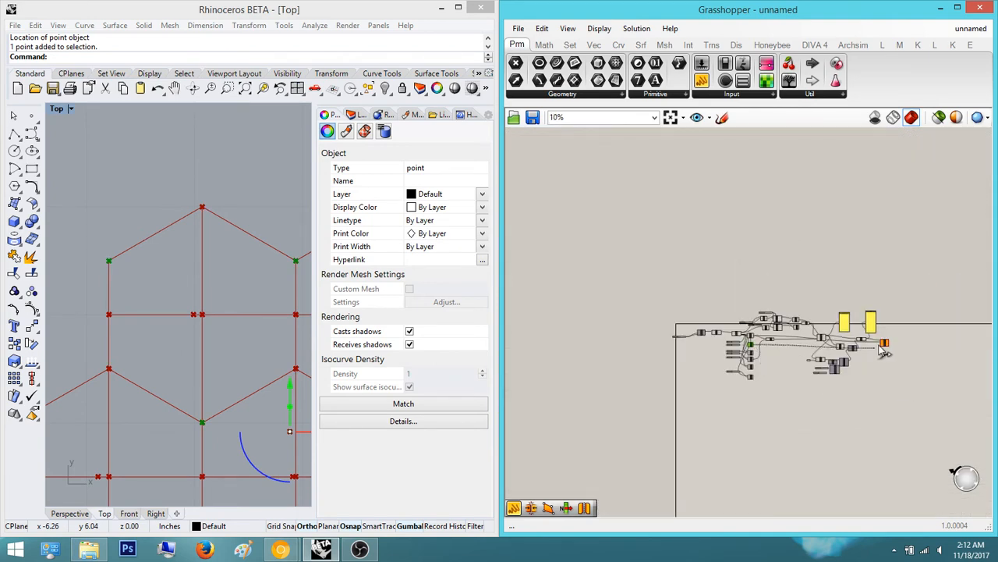
scroll(879, 349, up, 5)
drag(879, 350, 867, 353)
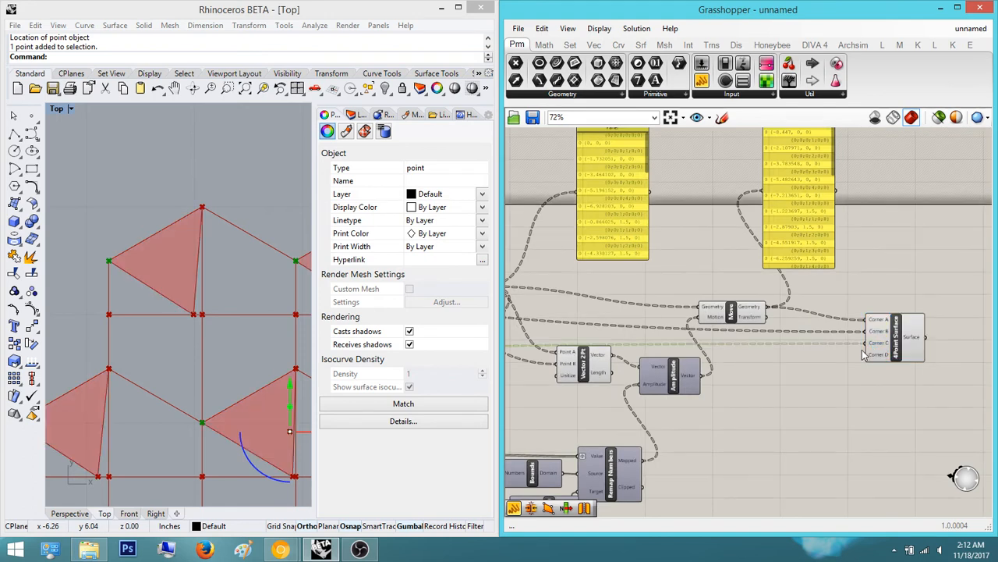
Step: Highlight the index 2 vertex List Item and examine where its points lie within the hexagons
scroll(905, 327, down, 5)
right_drag(596, 361, 764, 344)
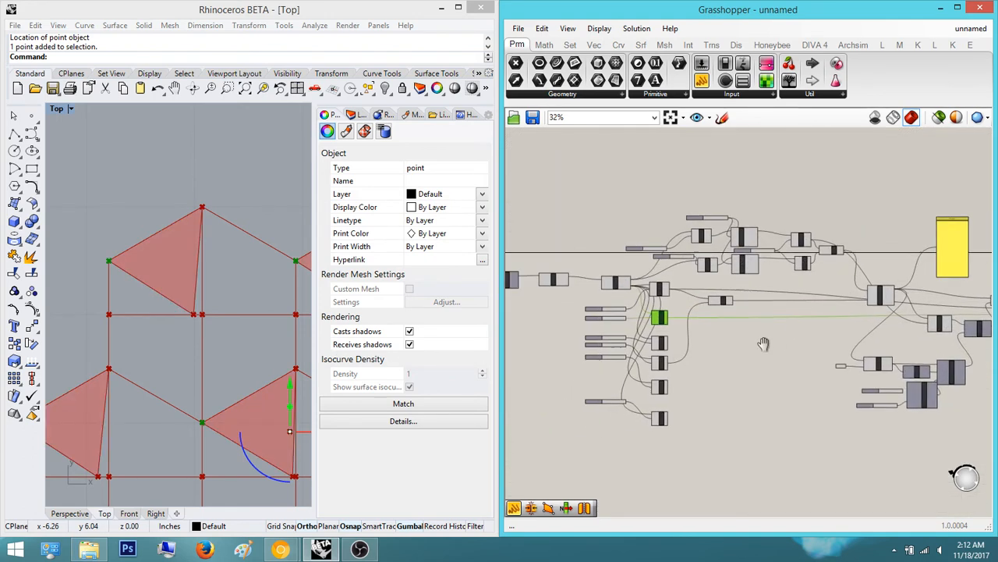
scroll(659, 347, up, 4)
click(657, 349)
right_drag(879, 359, 867, 349)
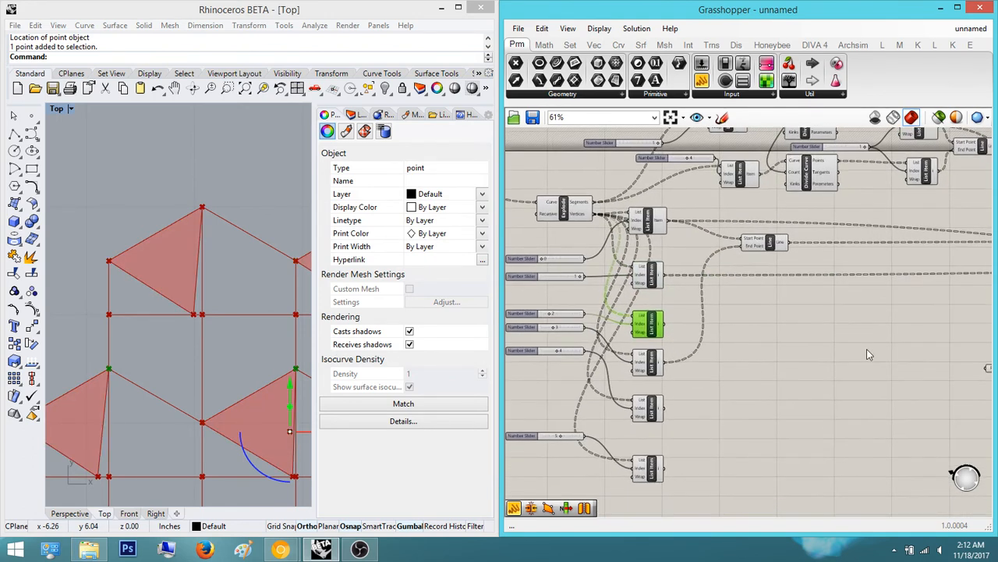
click(867, 349)
Step: Connect the Item output of the List Item that starts the Line between divided edges to Corner D of the 4Point Surface
right_drag(971, 338, 799, 378)
right_drag(836, 270, 739, 301)
scroll(667, 206, up, 3)
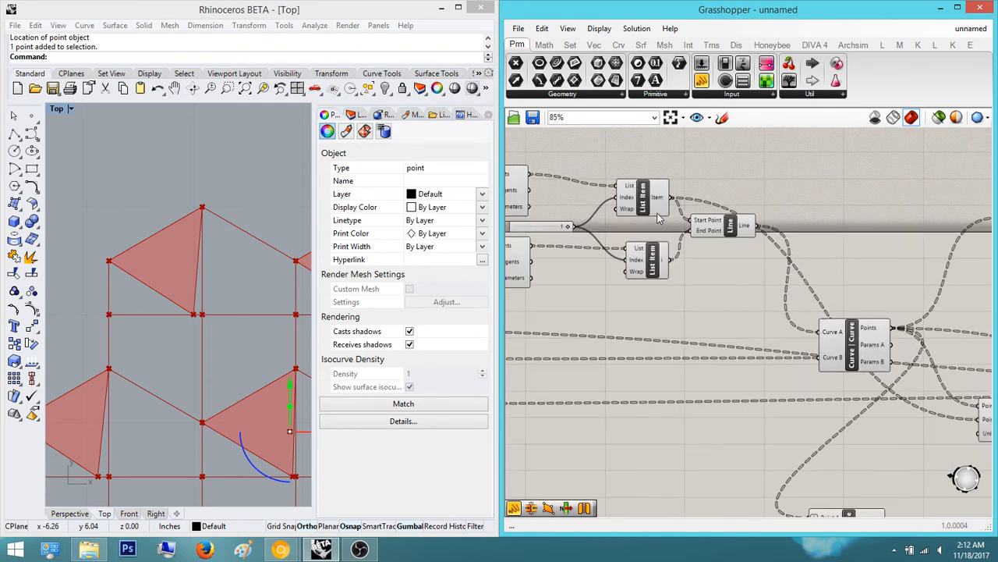
click(654, 210)
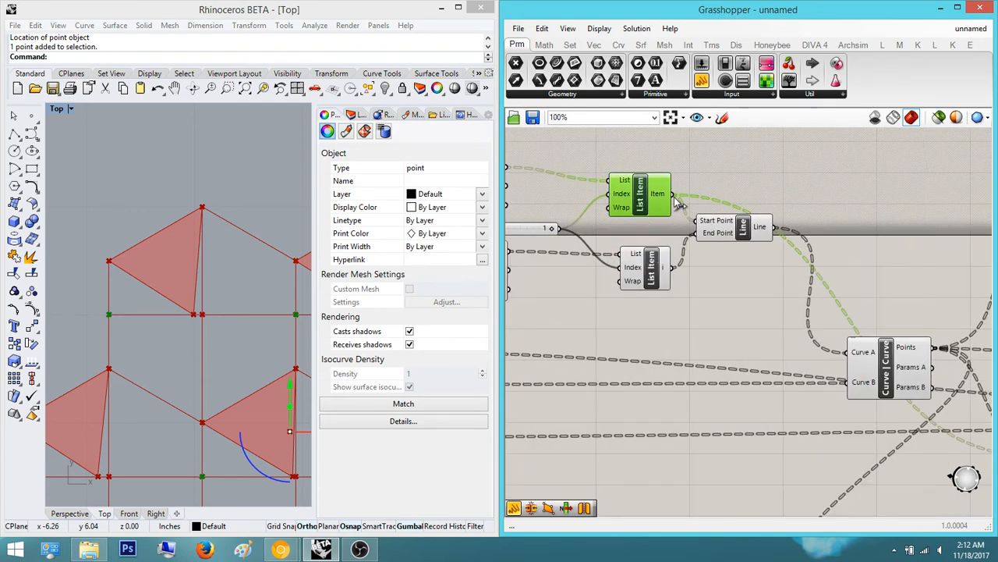
scroll(680, 201, down, 5)
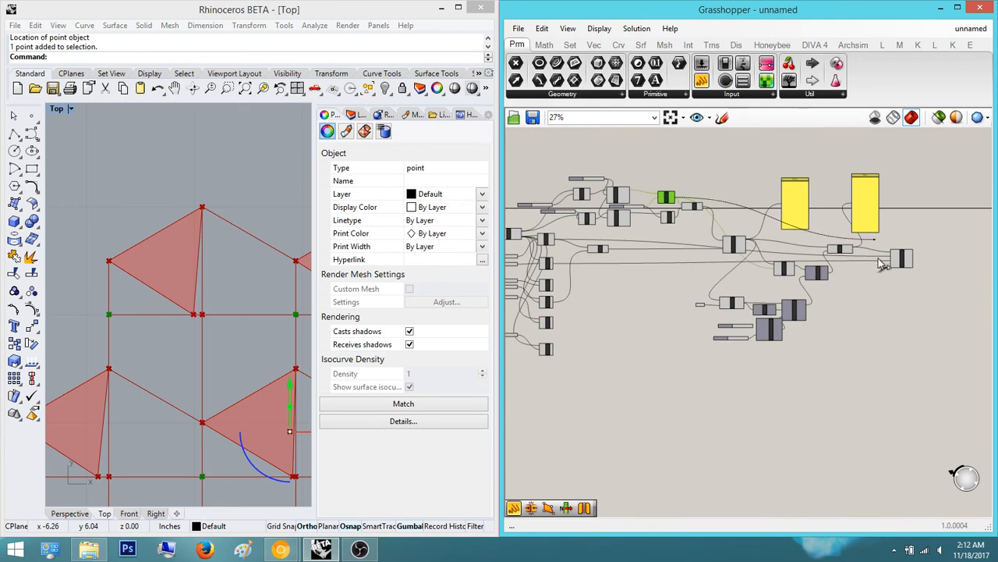
scroll(925, 284, up, 4)
drag(921, 280, 920, 280)
click(909, 318)
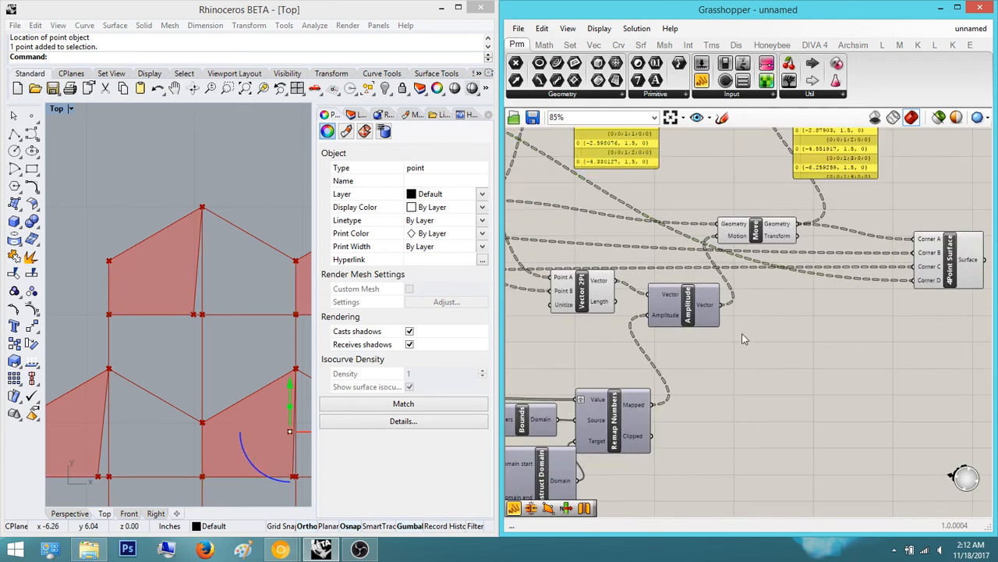
Step: Add a second 4Point Surface component and place it directly below the first one
right_drag(197, 244, 200, 208)
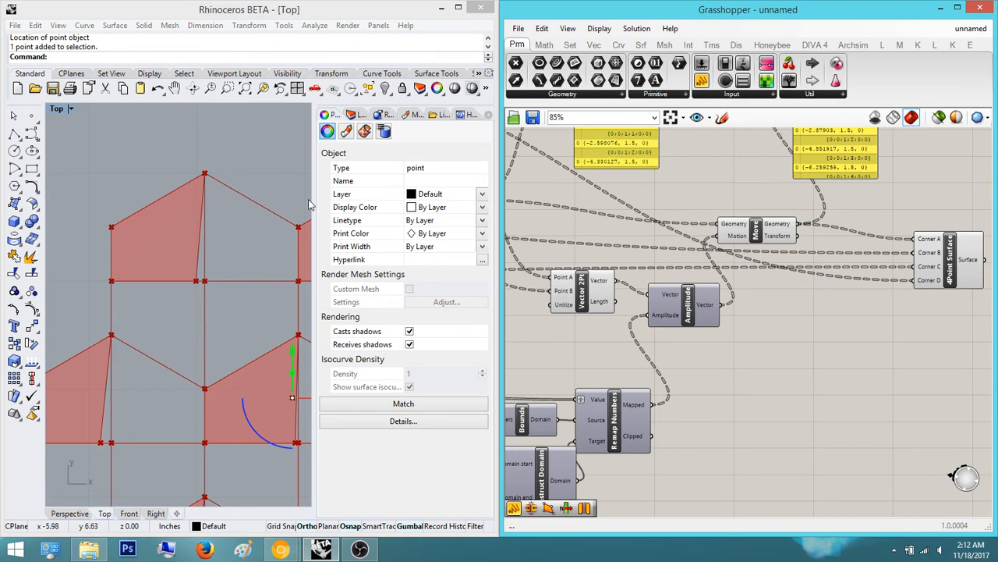
double_click(786, 307)
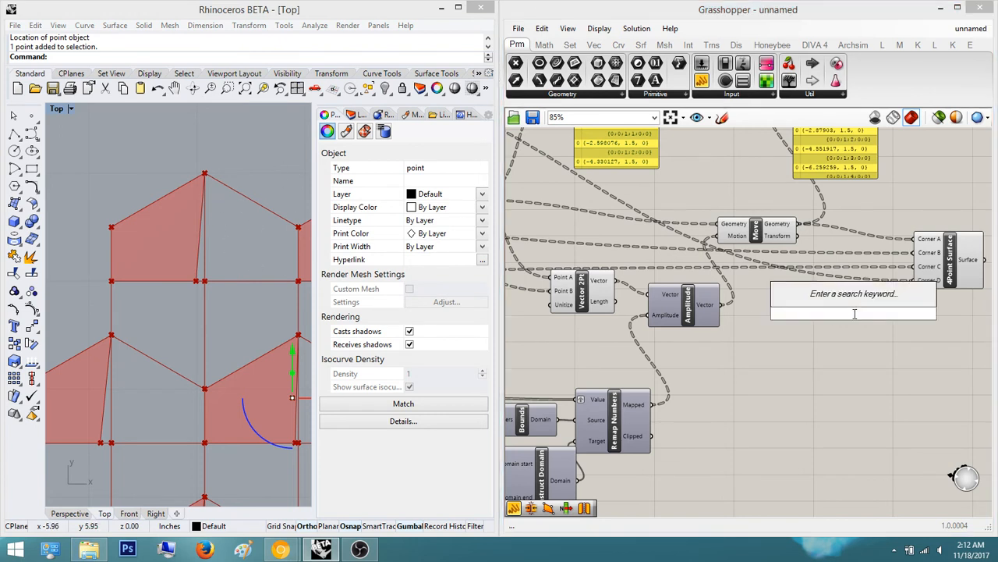
text(4p)
key(Return)
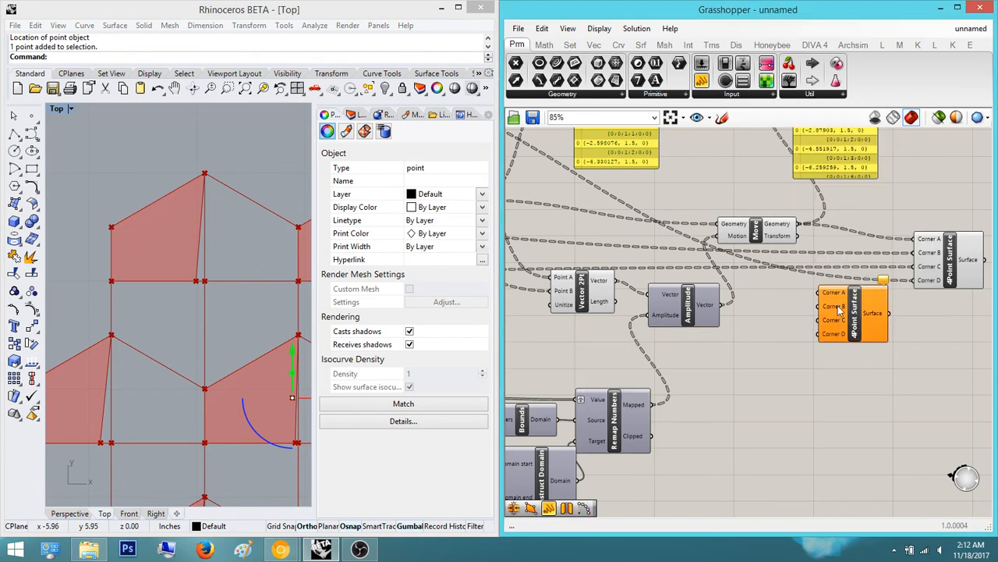
right_drag(838, 310, 757, 308)
drag(779, 315, 887, 344)
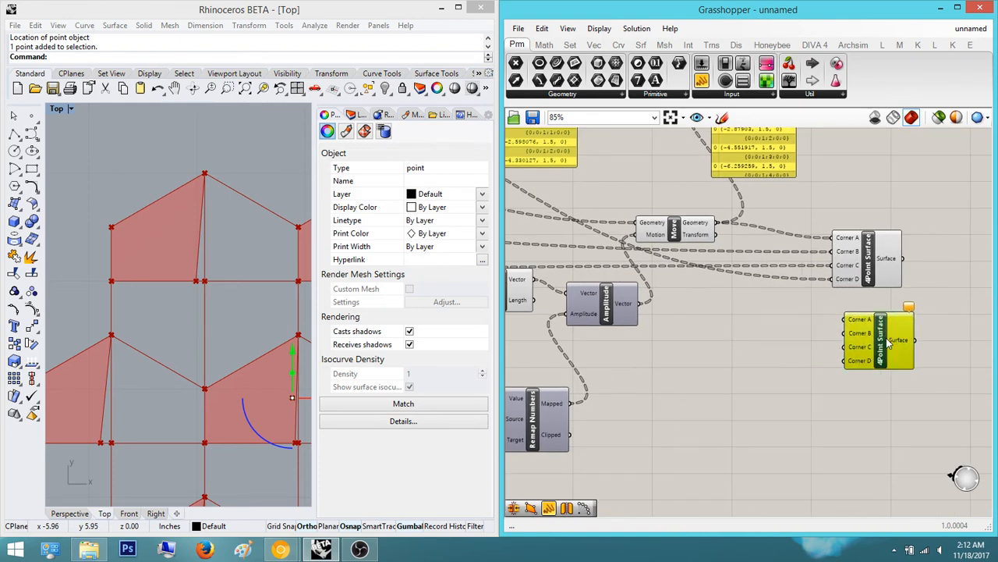
click(897, 293)
right_drag(876, 297, 914, 297)
scroll(808, 313, down, 1)
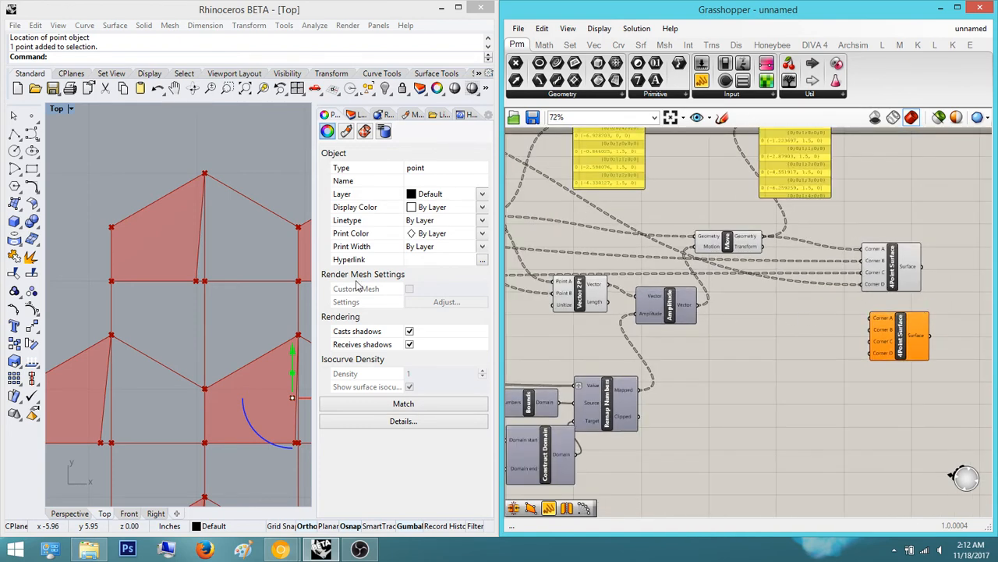
Step: Examine the first set of panels and the moved center points in the hexagons to find where the second panel's corners belong
scroll(184, 287, up, 6)
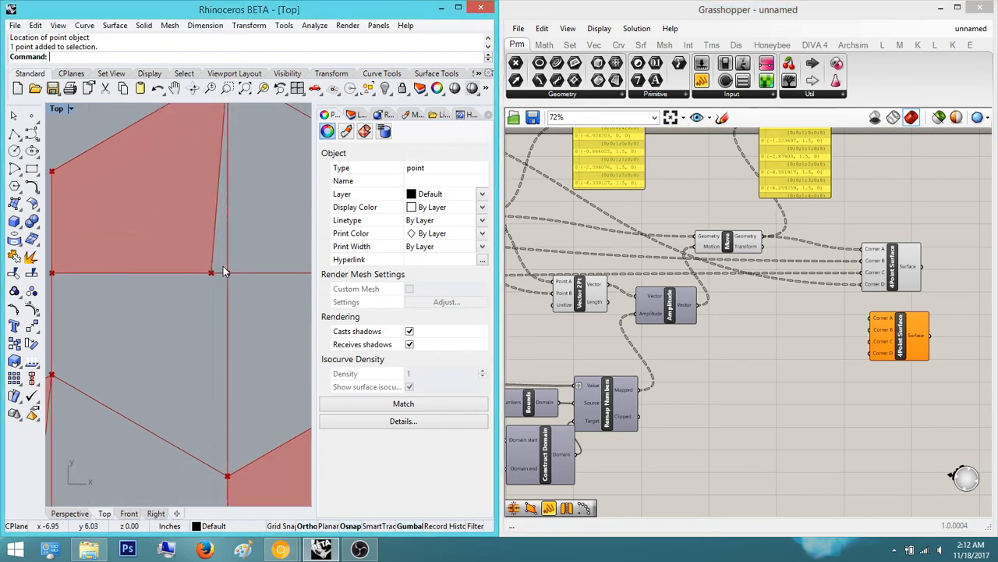
scroll(223, 282, down, 4)
right_drag(224, 290, 182, 268)
scroll(206, 233, up, 8)
scroll(206, 236, down, 8)
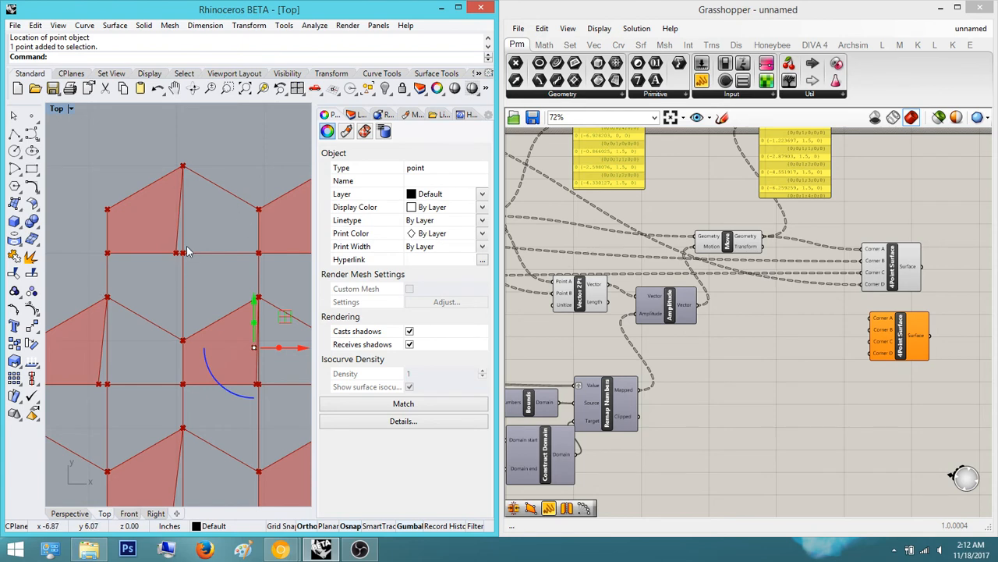
scroll(185, 254, up, 8)
scroll(184, 258, down, 8)
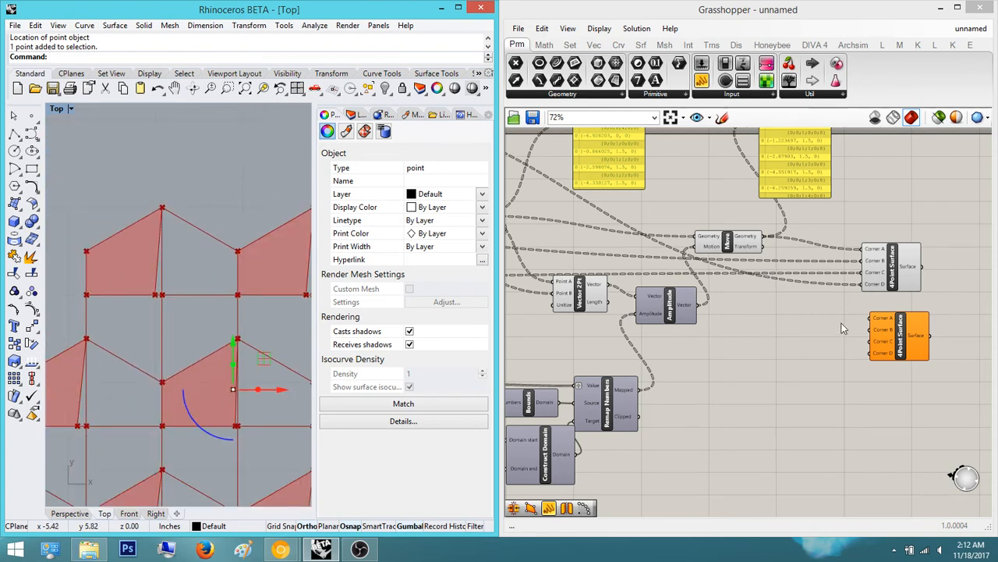
right_drag(755, 319, 882, 340)
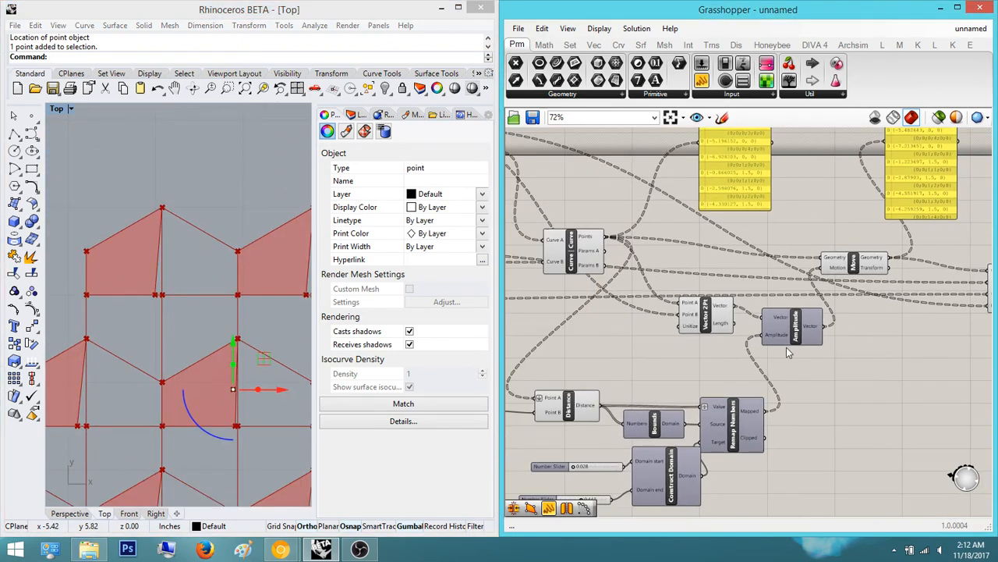
right_drag(213, 277, 118, 226)
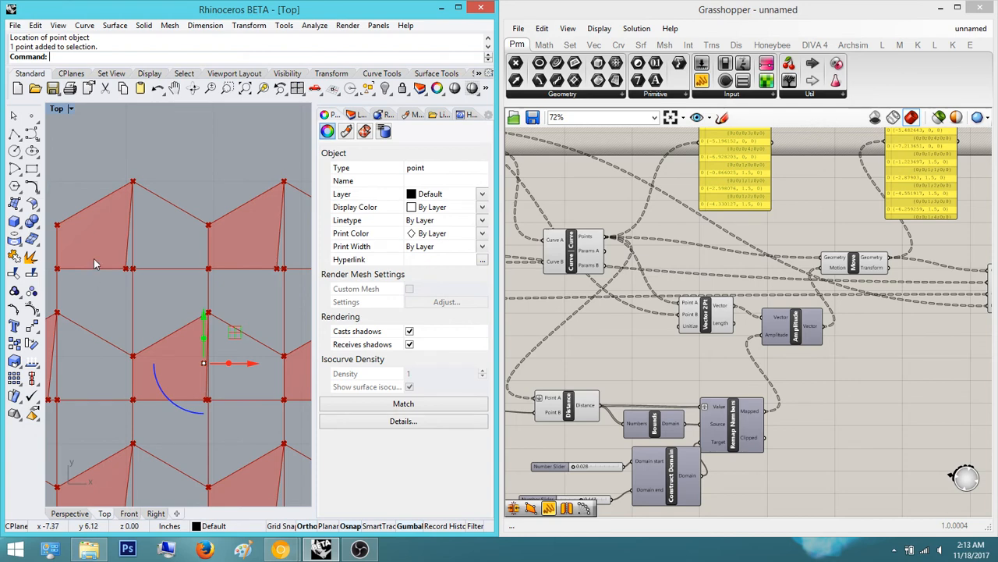
right_drag(863, 417, 582, 412)
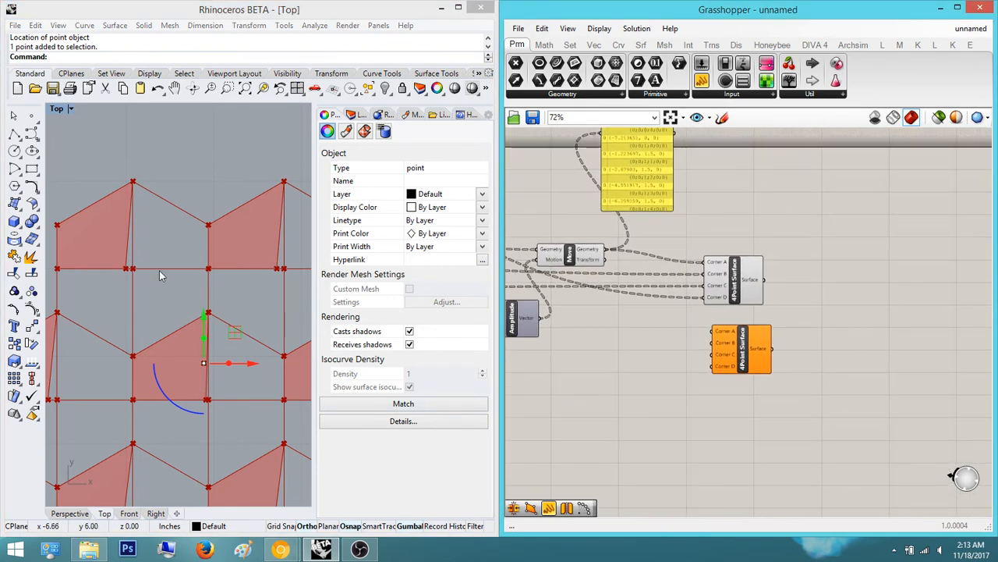
scroll(730, 332, down, 4)
right_drag(745, 327, 821, 322)
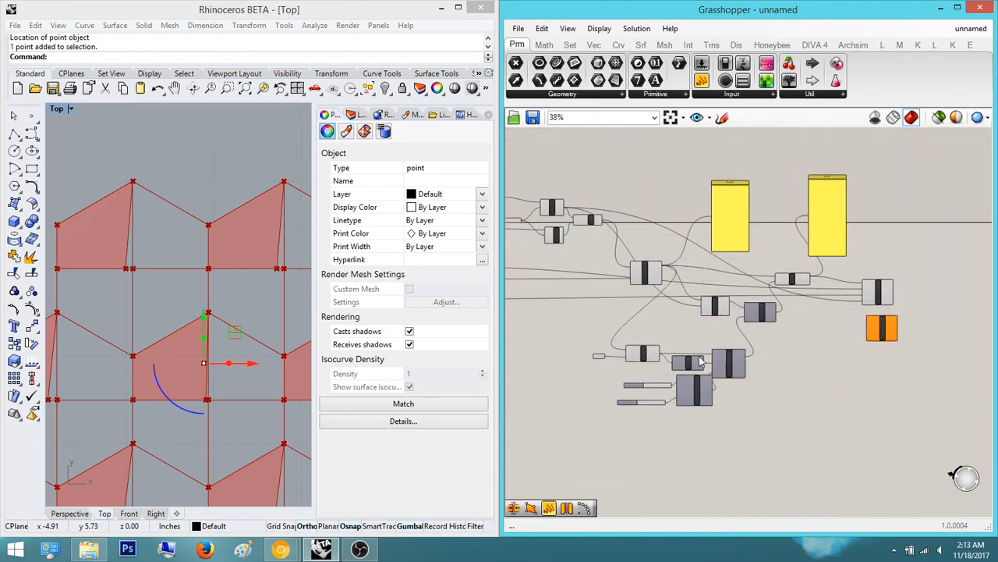
scroll(778, 308, up, 5)
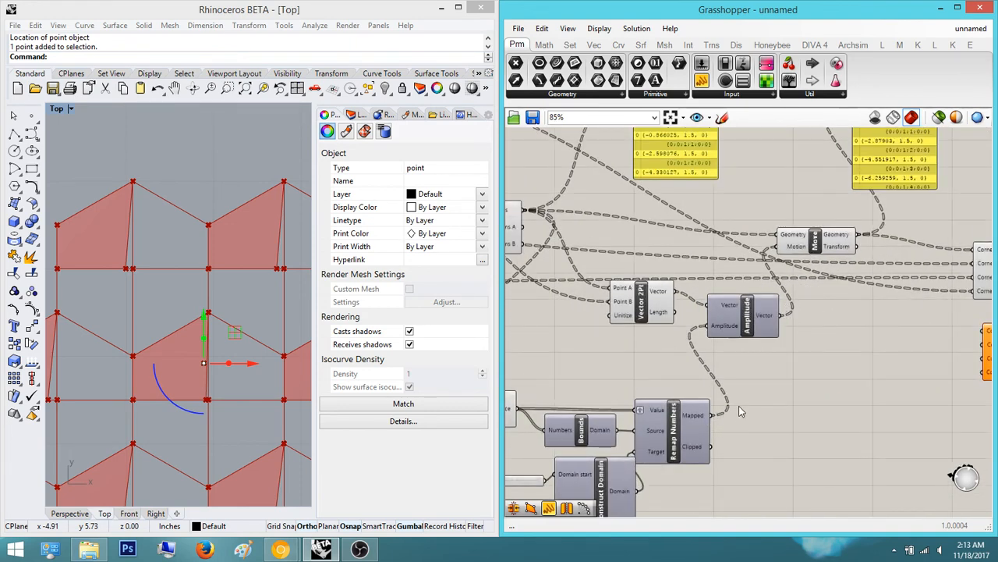
Step: Connect Move's Geometry output to Corner A of the second 4Point Surface
right_drag(757, 367, 599, 372)
scroll(818, 341, up, 1)
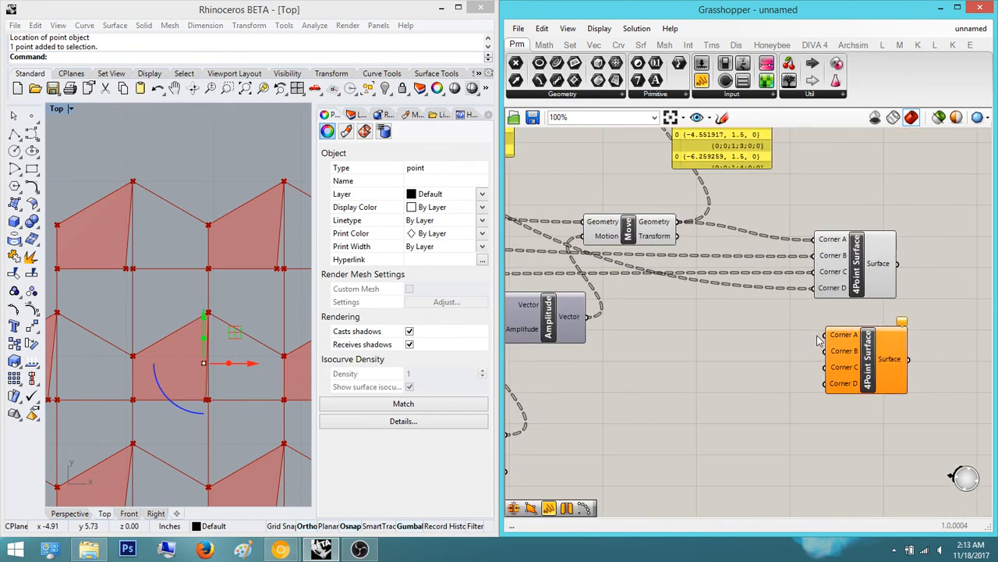
click(656, 236)
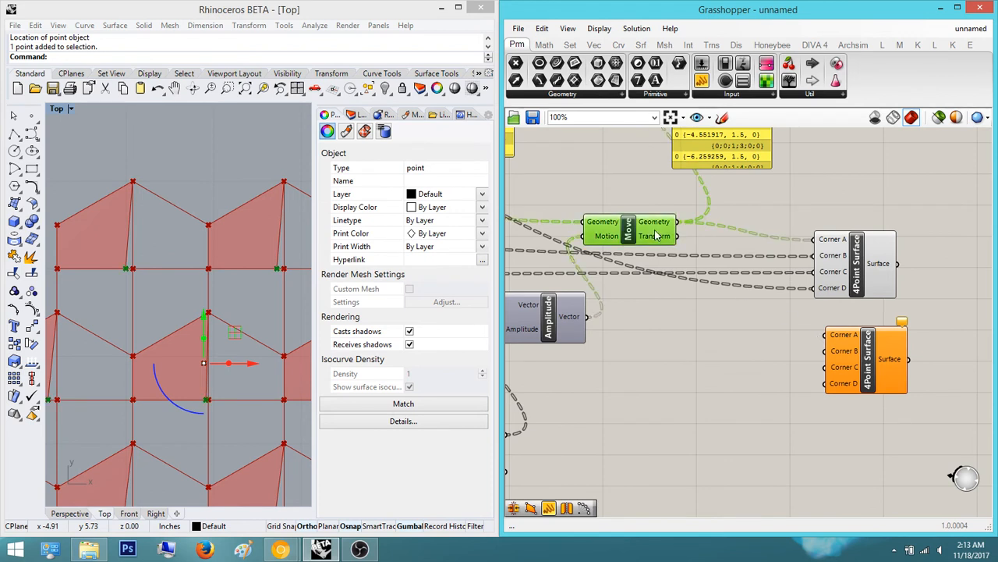
drag(677, 223, 830, 341)
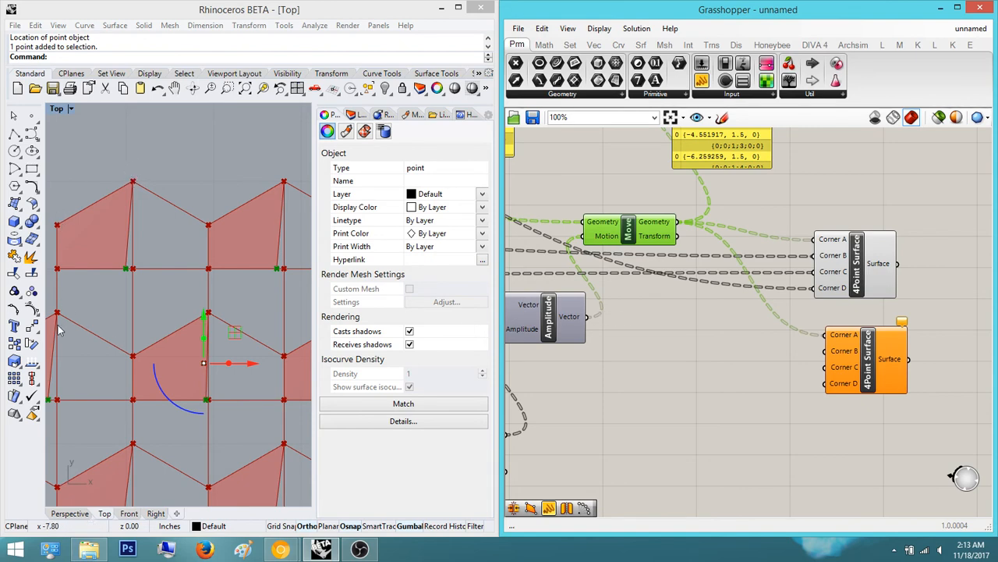
Step: Connect the output of the index 3 vertex List Item to Corner B of the second 4Point Surface
scroll(795, 305, down, 5)
right_drag(577, 306, 732, 303)
scroll(732, 303, up, 5)
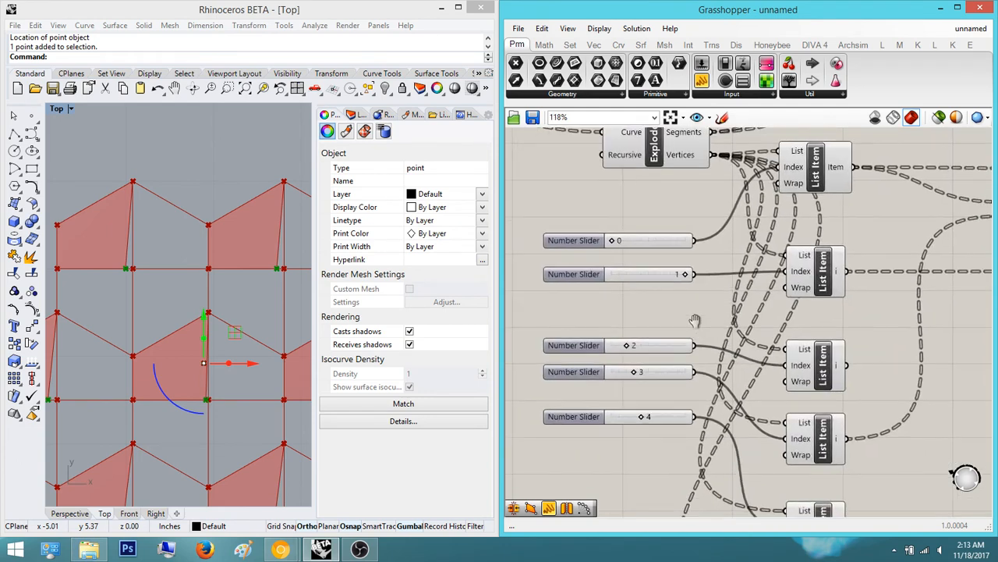
click(778, 391)
right_drag(779, 392, 725, 360)
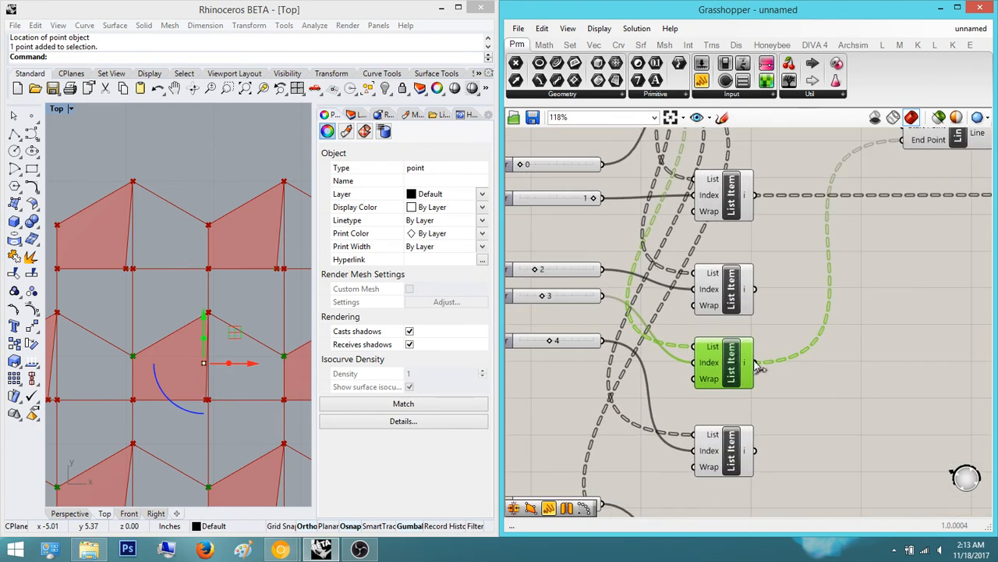
scroll(780, 372, down, 5)
scroll(835, 381, up, 3)
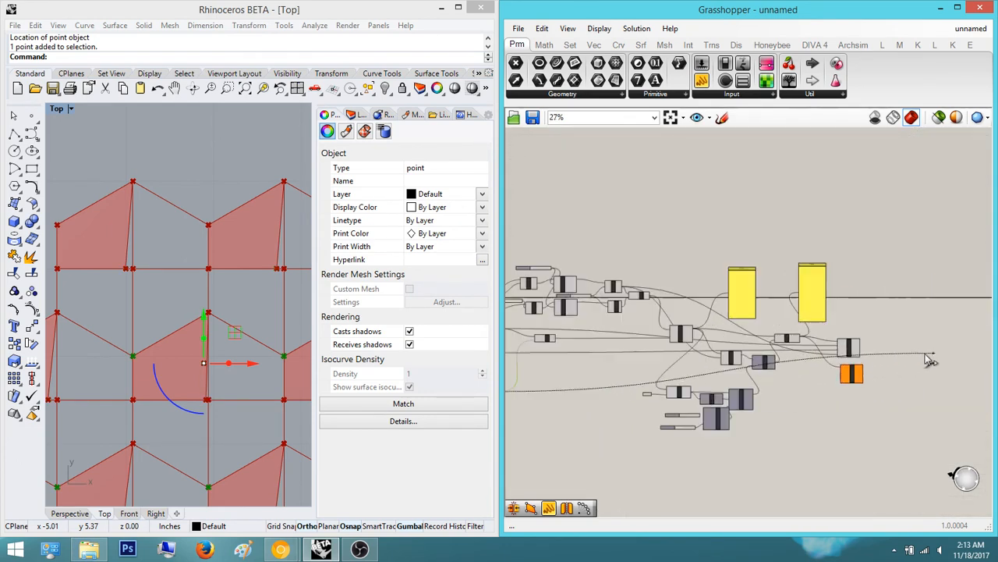
scroll(836, 382, up, 2)
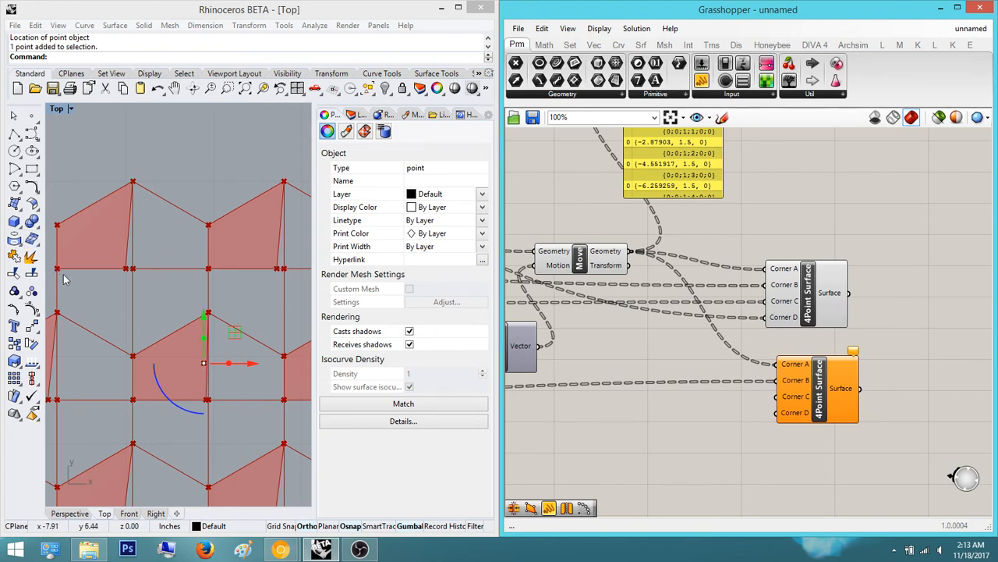
Step: Connect the output of the index 2 vertex List Item to Corner C of the second 4Point Surface
scroll(704, 322, down, 5)
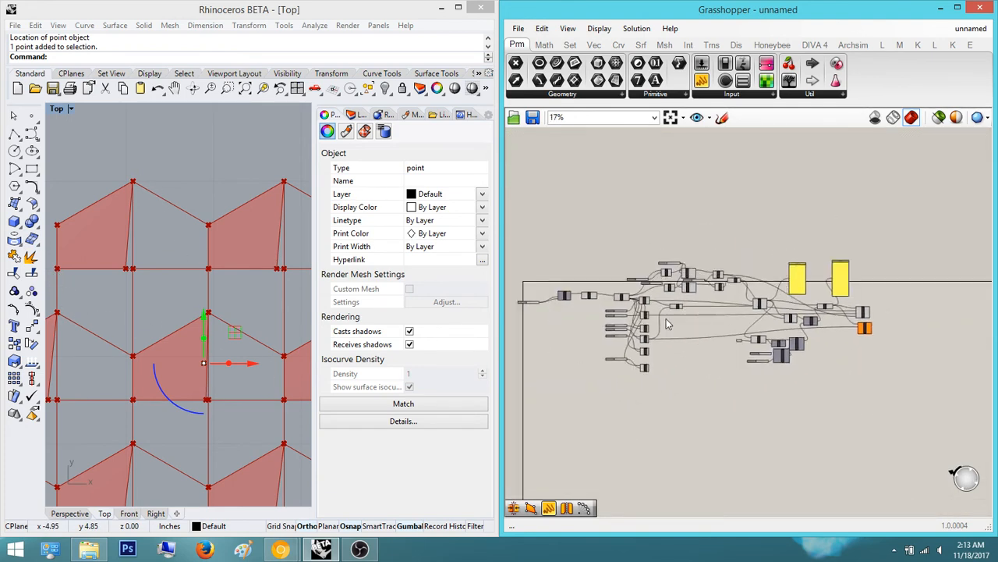
scroll(675, 370, up, 3)
scroll(675, 370, up, 4)
click(714, 306)
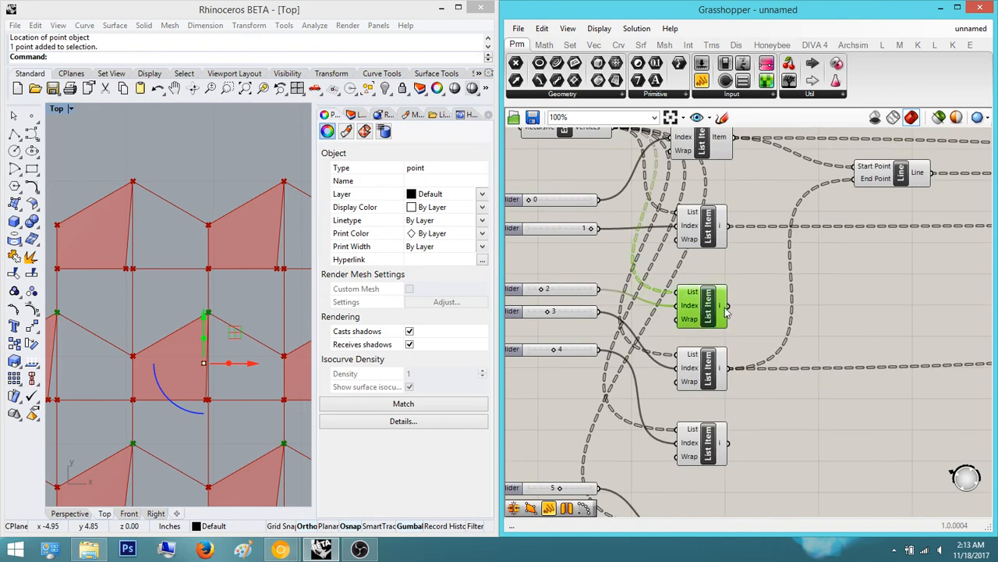
scroll(766, 313, down, 10)
drag(727, 307, 808, 370)
scroll(920, 316, up, 6)
scroll(904, 329, up, 5)
scroll(168, 243, up, 6)
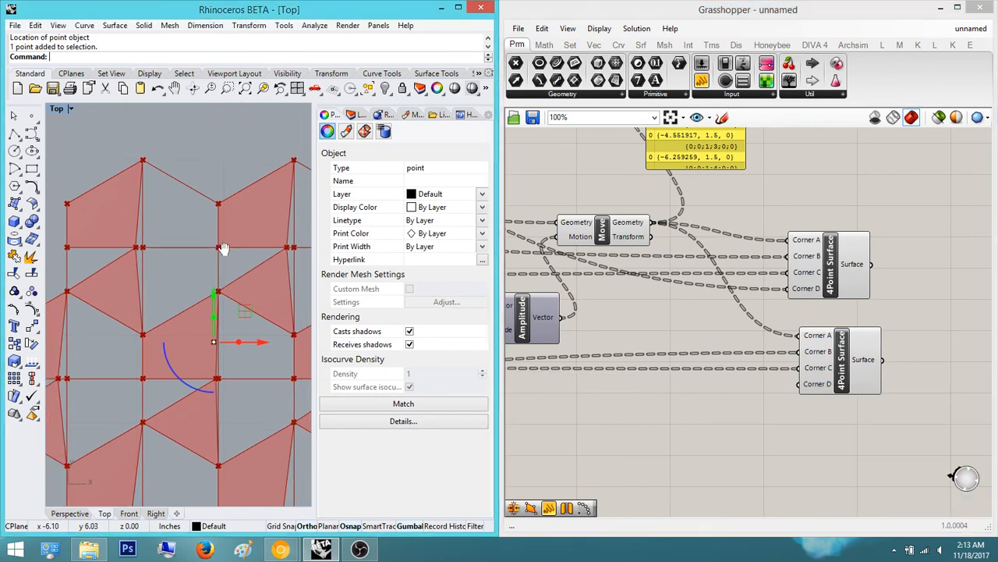
Step: Examine the second set of panels, then highlight the List Item feeding the Line's End Point to check where its points lie
scroll(159, 250, up, 3)
scroll(224, 269, down, 3)
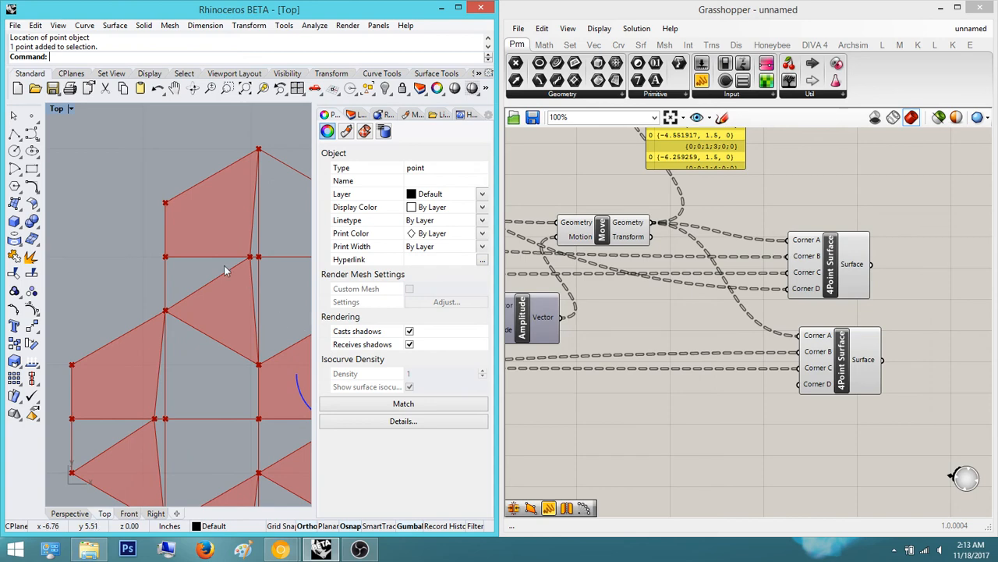
right_drag(154, 238, 182, 265)
scroll(194, 263, down, 2)
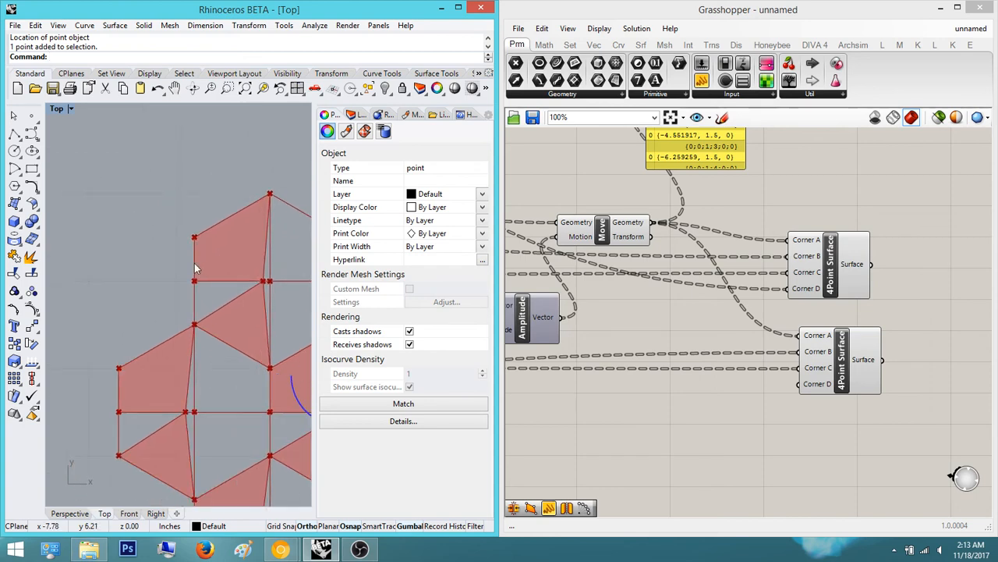
scroll(194, 263, up, 2)
right_drag(770, 359, 857, 355)
scroll(861, 345, down, 6)
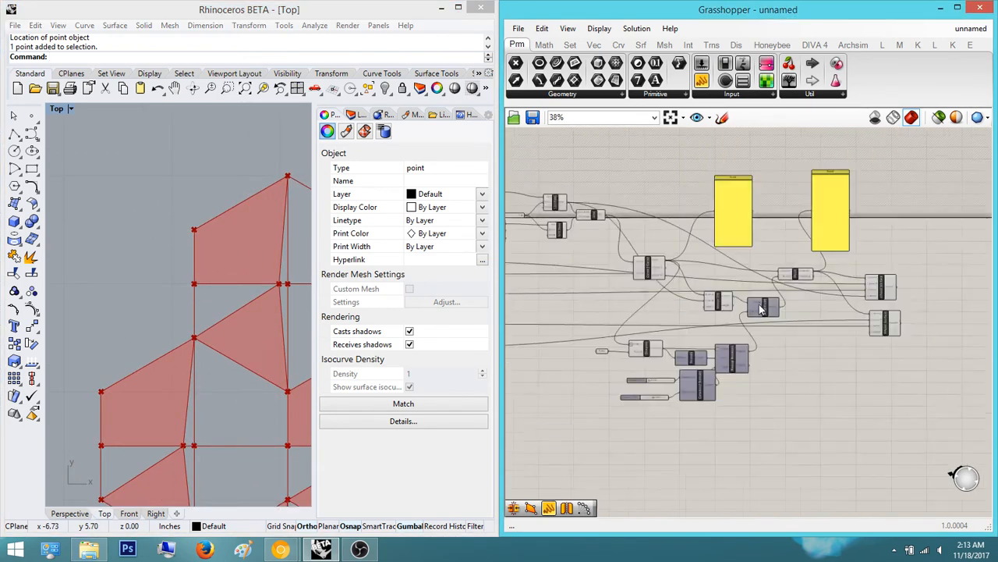
right_drag(544, 184, 615, 193)
scroll(615, 193, up, 5)
click(659, 281)
scroll(659, 281, up, 1)
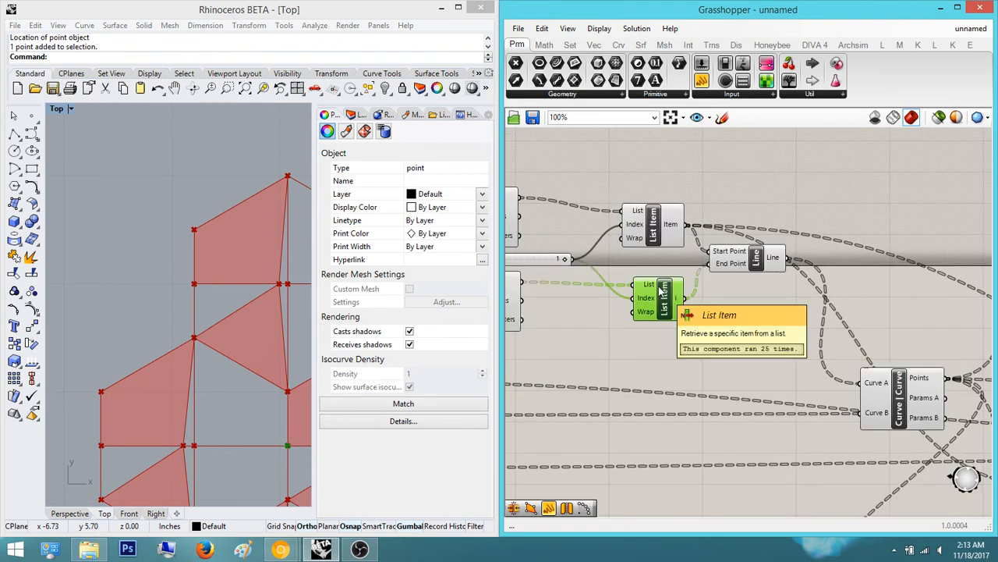
scroll(261, 232, down, 8)
right_drag(233, 238, 191, 240)
Step: Connect the output of the List Item feeding the Line's Start Point to Corner D of the second 4Point Surface
click(651, 236)
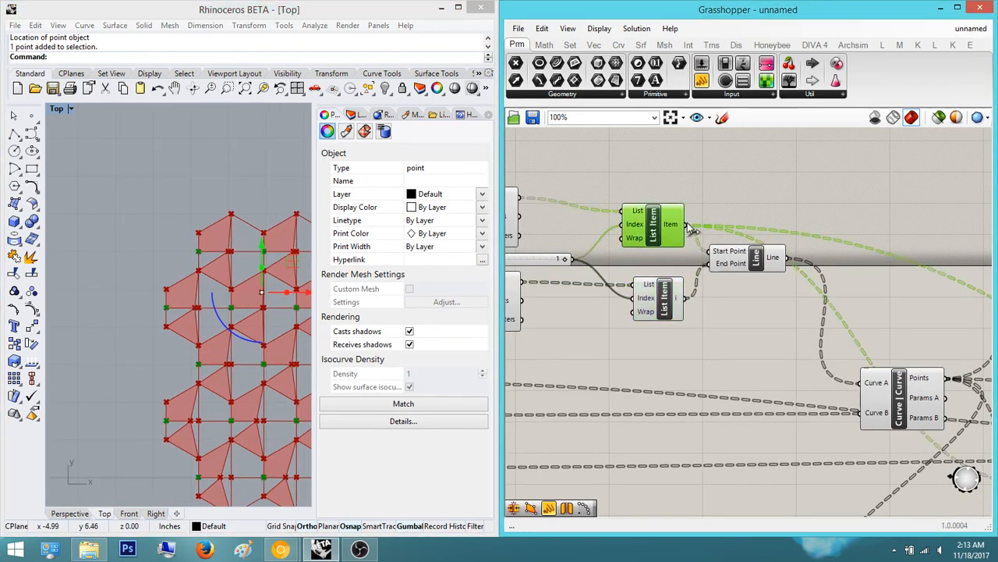
scroll(866, 287, down, 8)
scroll(866, 287, up, 8)
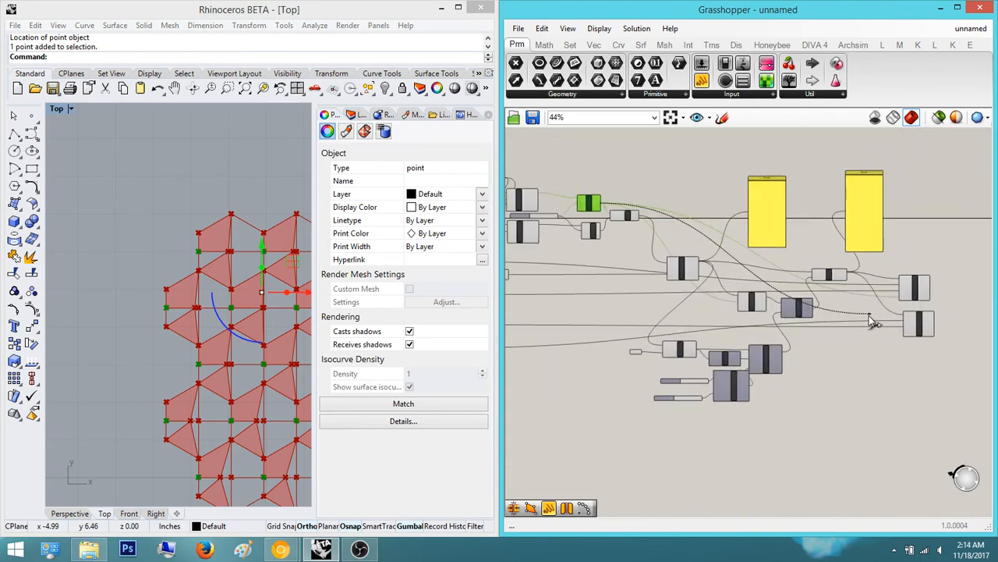
drag(889, 336, 956, 355)
click(894, 409)
right_drag(892, 409, 813, 412)
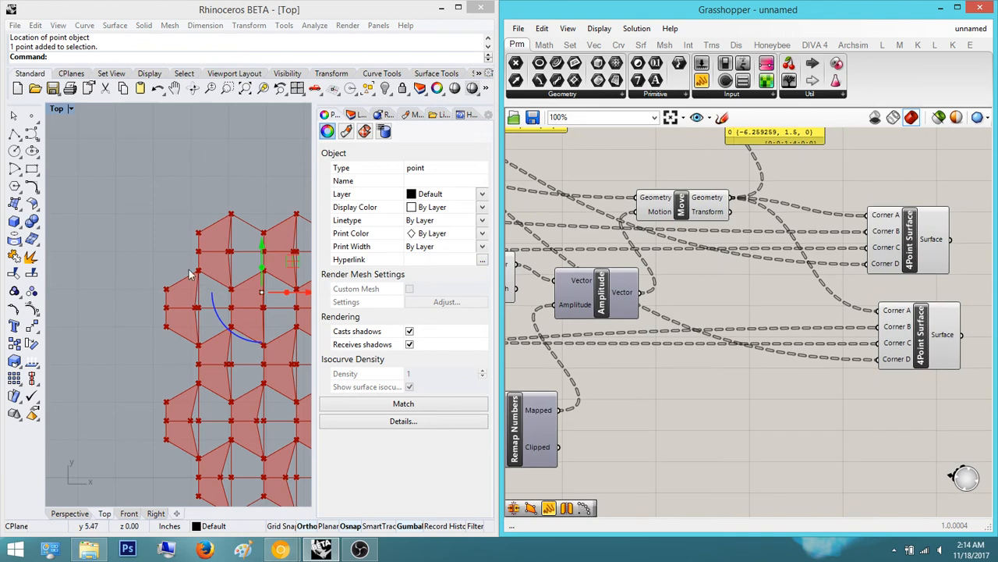
Step: Highlight the two 4Point Surface components in turn to compare which part of each hexagon they cover
scroll(207, 254, down, 5)
right_drag(937, 366, 858, 377)
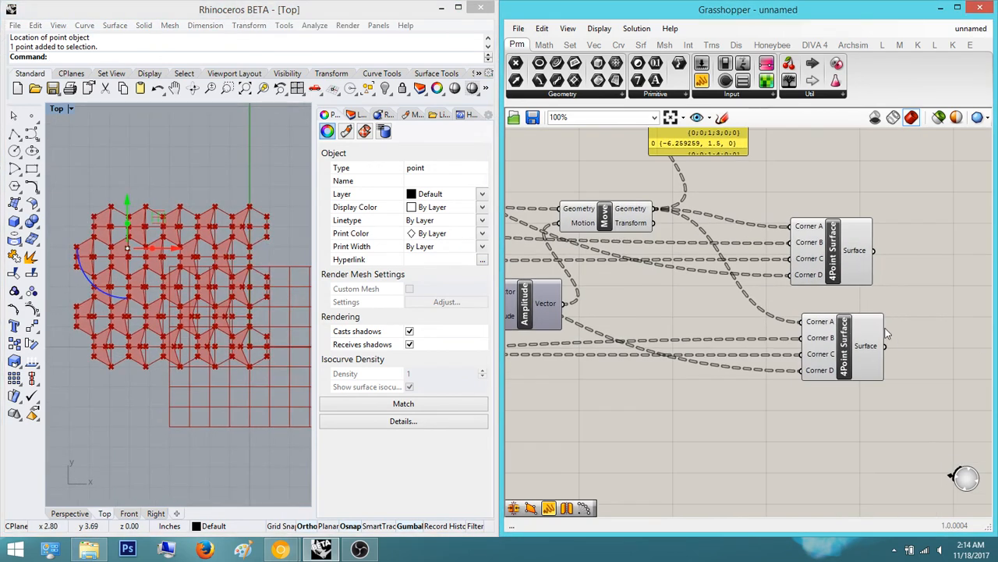
mouse_move(874, 344)
click(865, 345)
click(841, 270)
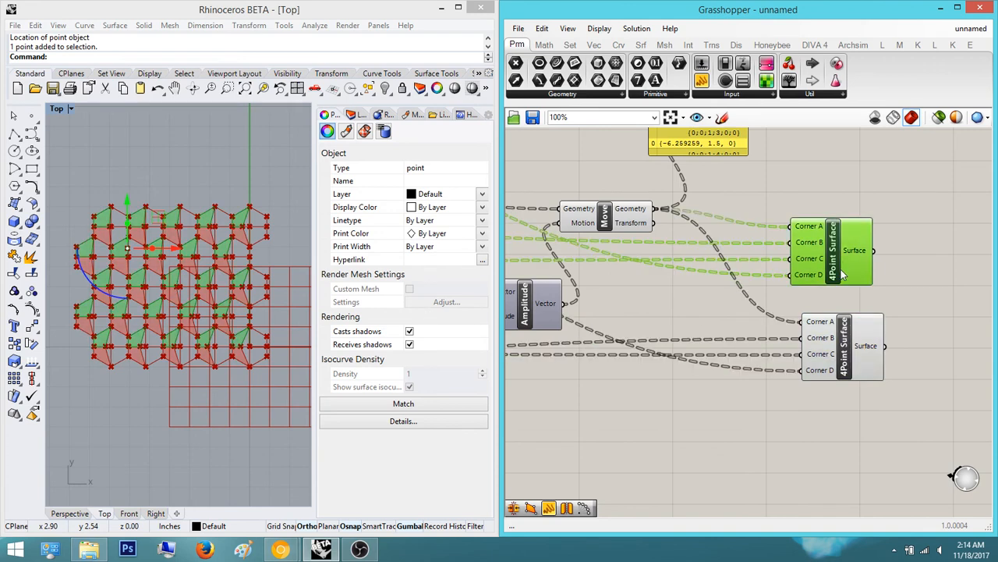
click(831, 344)
click(824, 242)
click(858, 331)
click(906, 286)
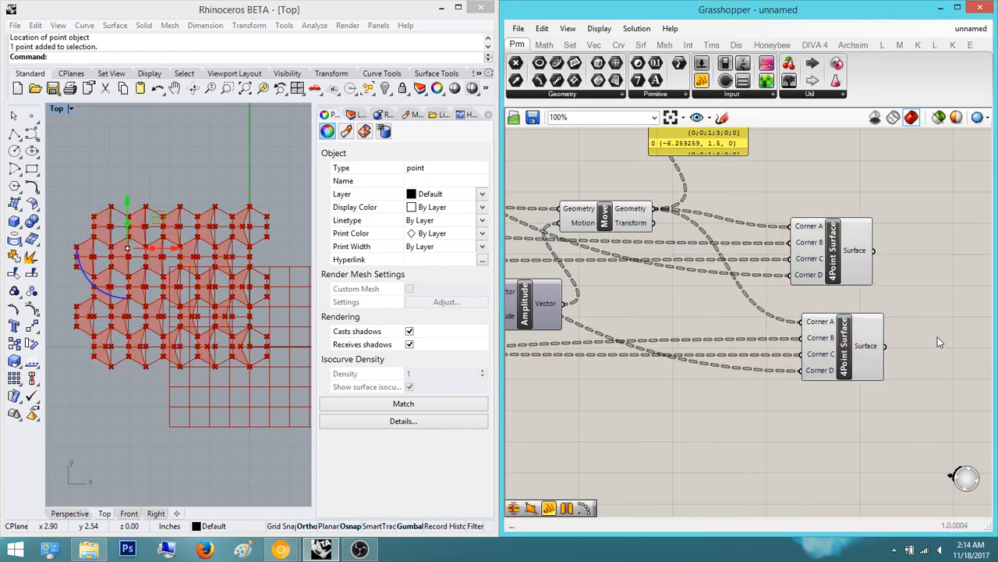
Step: Add a Brep Join component and connect both 4Point Surface outputs to its Breps input
double_click(922, 296)
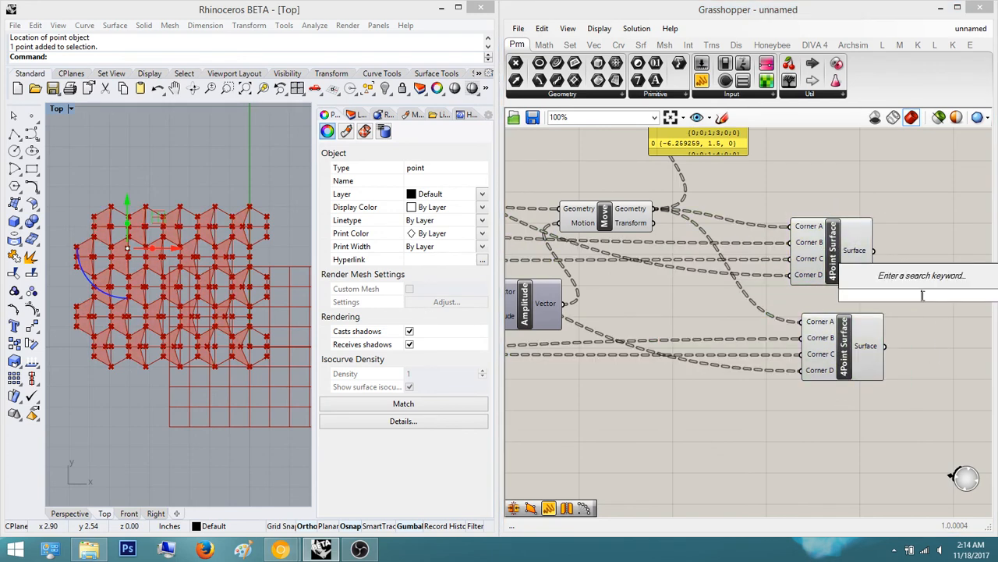
text(join)
key(Return)
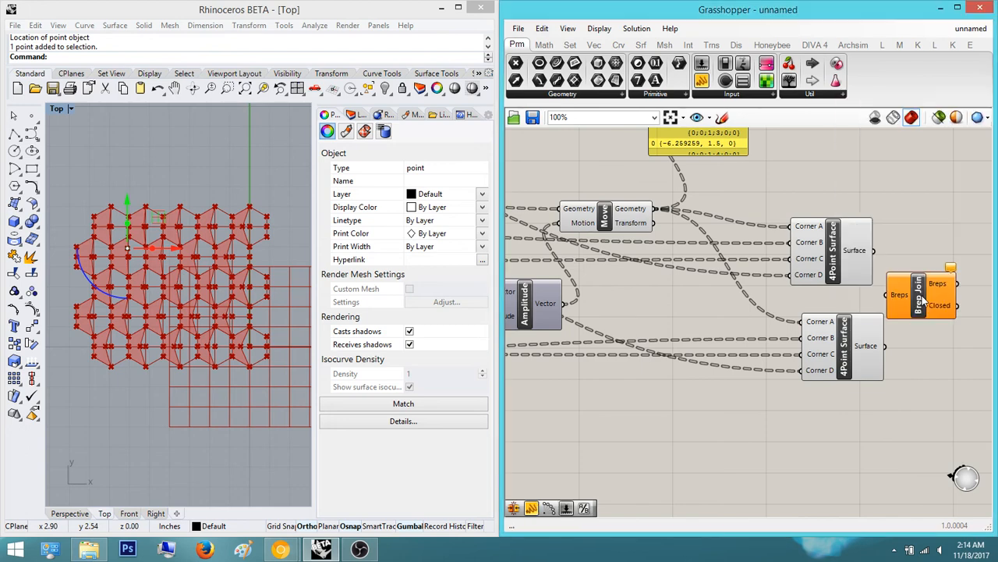
scroll(821, 238, up, 2)
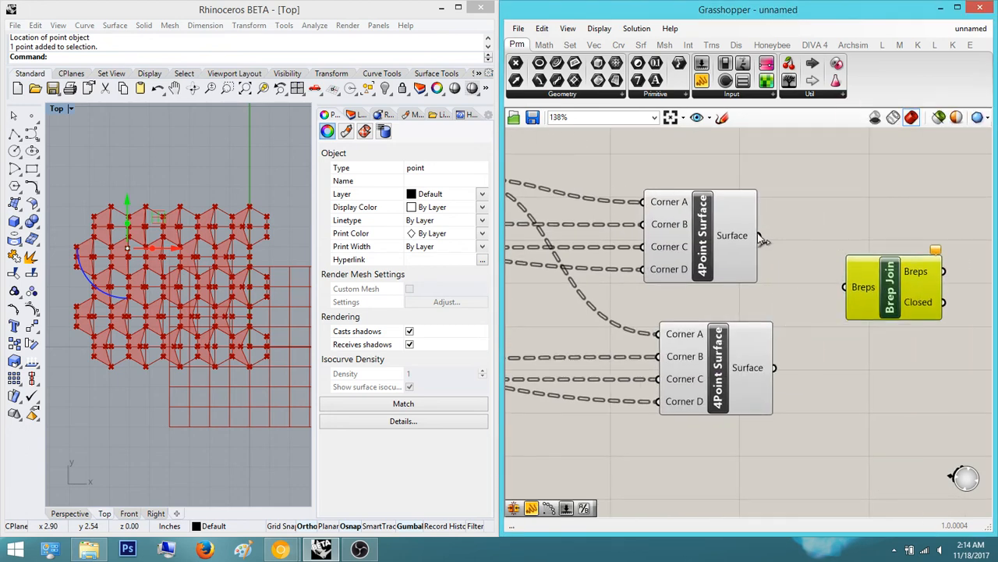
drag(759, 236, 845, 287)
mouse_move(780, 367)
mouse_down()
mouse_move(848, 291)
mouse_move(818, 318)
mouse_move(790, 374)
mouse_move(774, 368)
mouse_up()
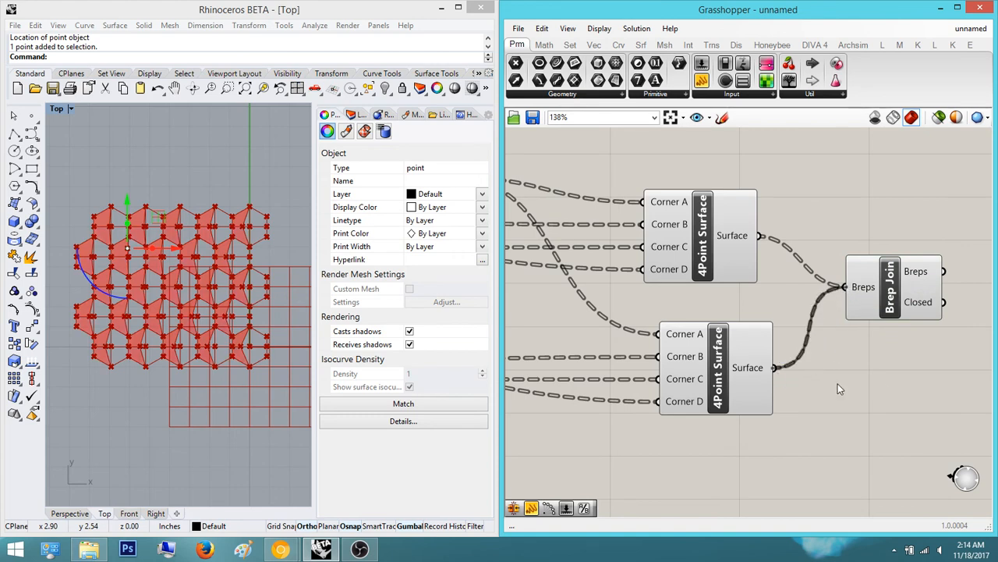
Step: Highlight the Brep Join and examine the joined panels across the hexagon grid
right_drag(863, 380, 779, 392)
click(806, 304)
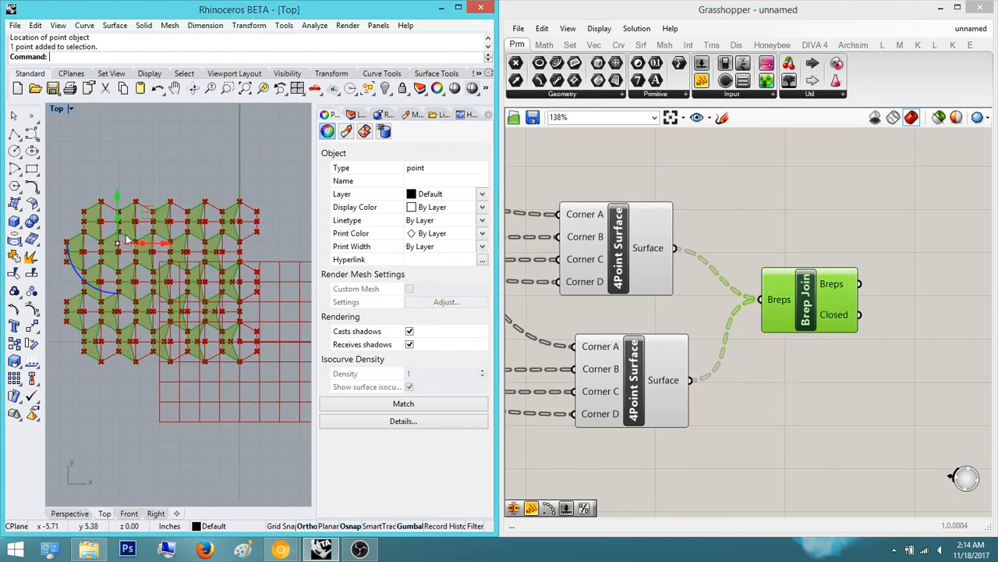
scroll(126, 234, up, 5)
scroll(126, 234, down, 4)
scroll(226, 318, up, 2)
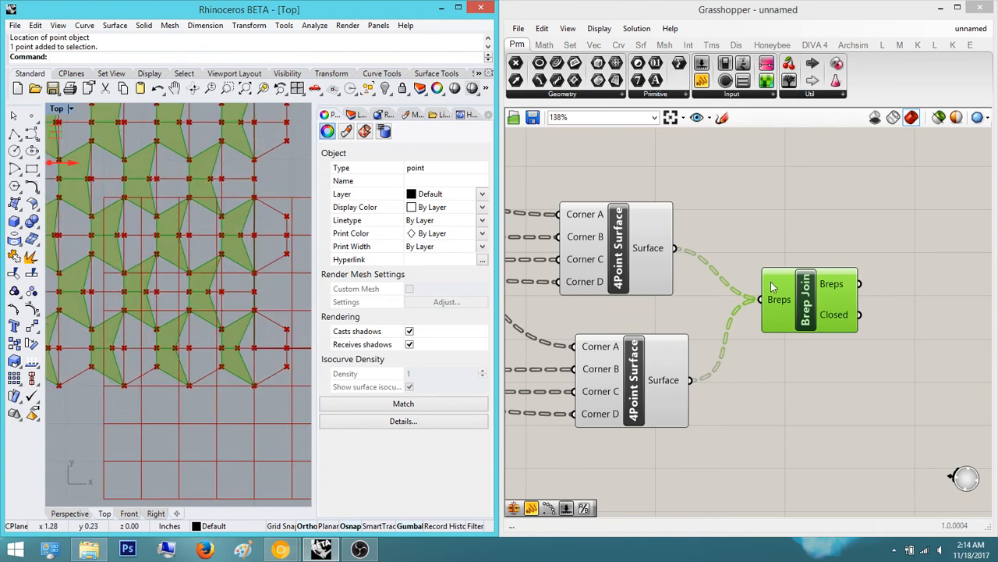
click(816, 234)
right_drag(762, 279, 700, 282)
click(761, 312)
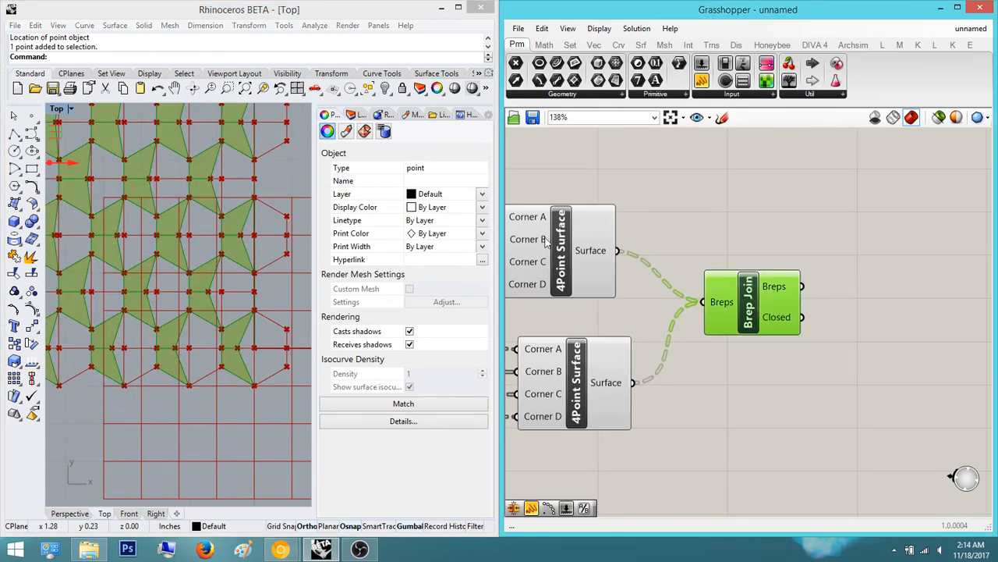
scroll(223, 268, down, 4)
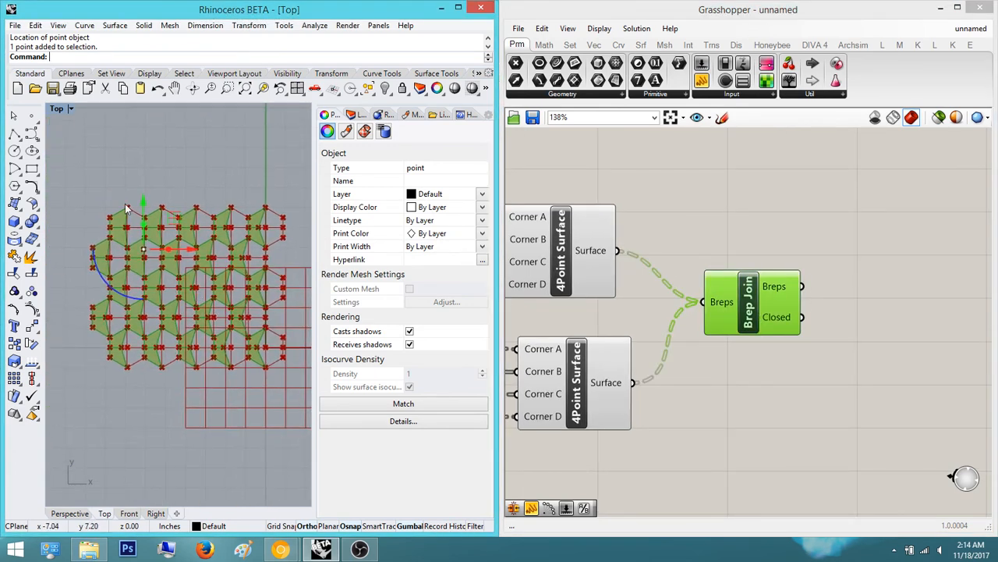
Step: Add a Rotate component and place it beyond the Brep Join
double_click(853, 299)
text(rot)
key(Return)
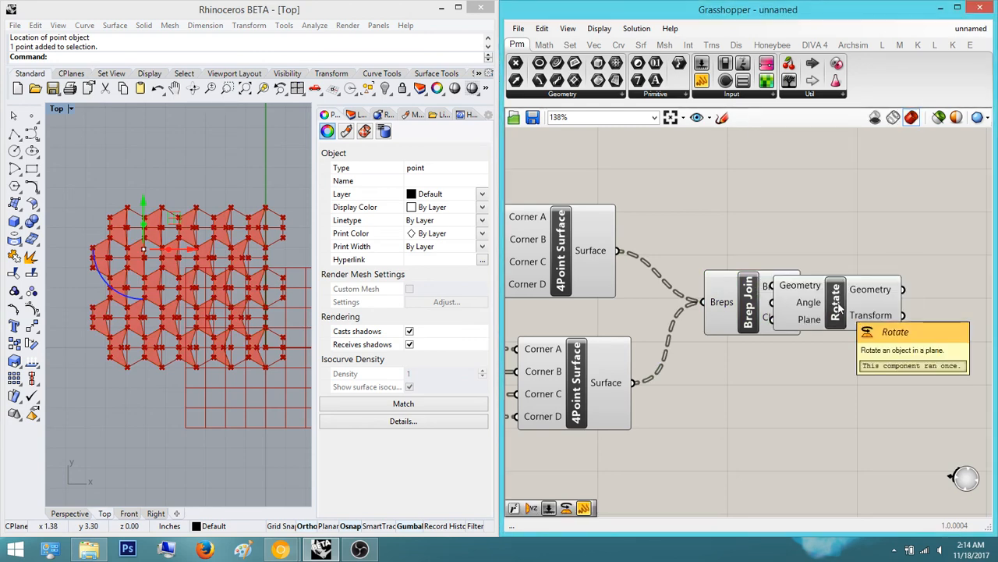
right_drag(839, 304, 732, 310)
drag(727, 310, 810, 314)
click(799, 277)
scroll(686, 308, down, 2)
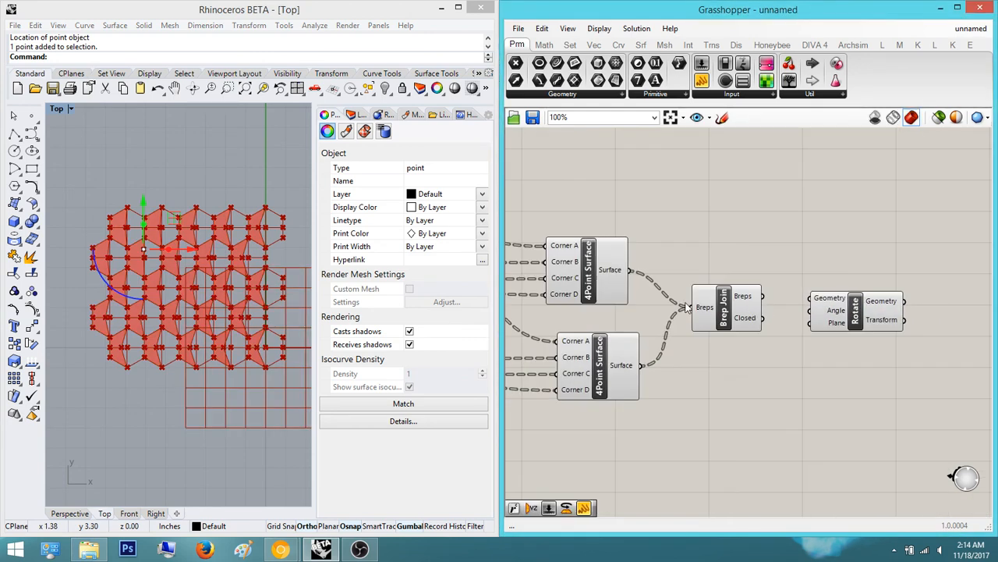
Step: Connect the Points output of the Curve | Curve intersection to Rotate's Plane input
scroll(614, 273, up, 2)
scroll(608, 297, down, 4)
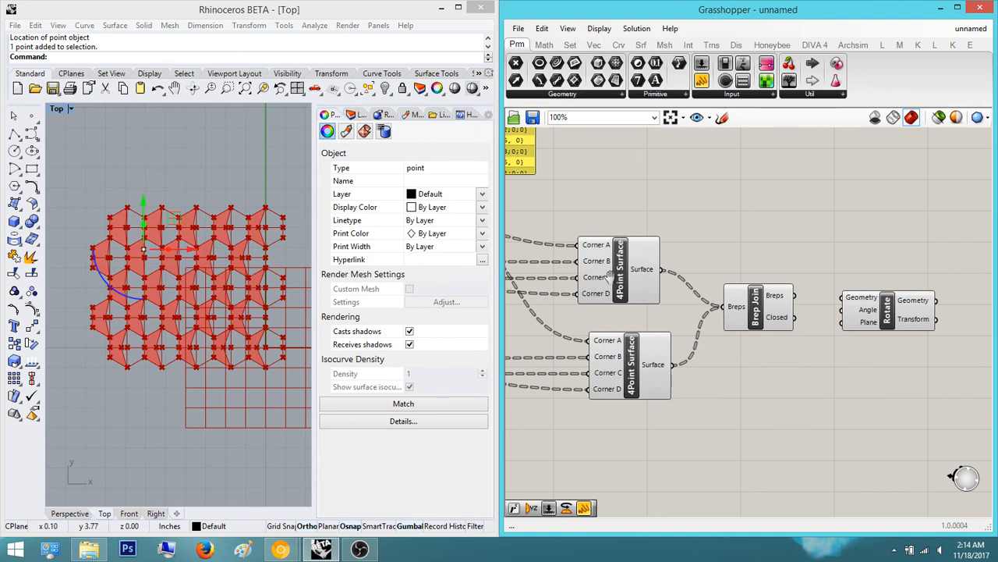
right_drag(608, 294, 807, 301)
right_drag(515, 253, 647, 260)
click(635, 251)
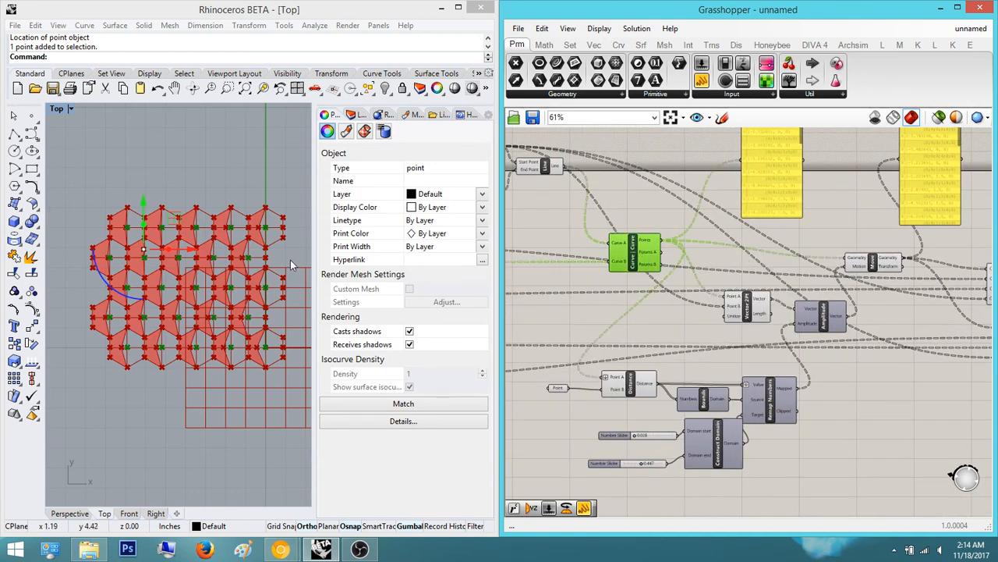
scroll(670, 262, down, 5)
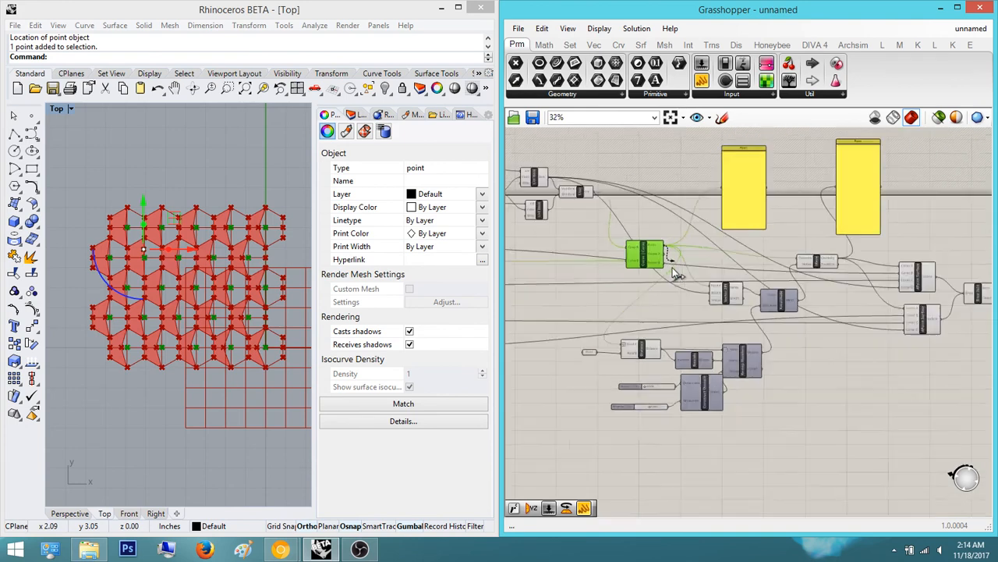
scroll(824, 294, up, 8)
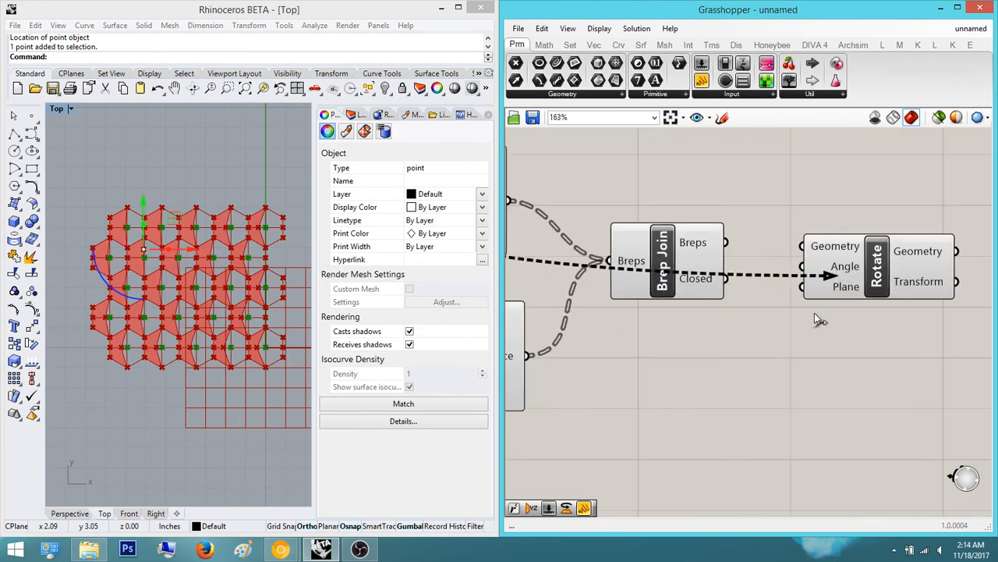
scroll(710, 354, down, 6)
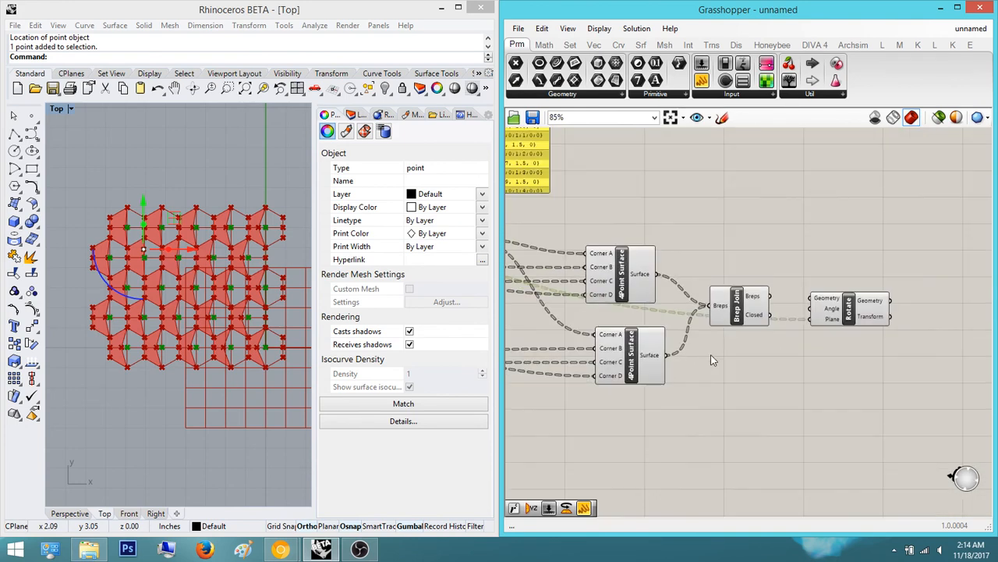
Step: Connect Brep Join's Breps output to Rotate's Geometry input and move Rotate farther from the join
right_drag(591, 319, 723, 310)
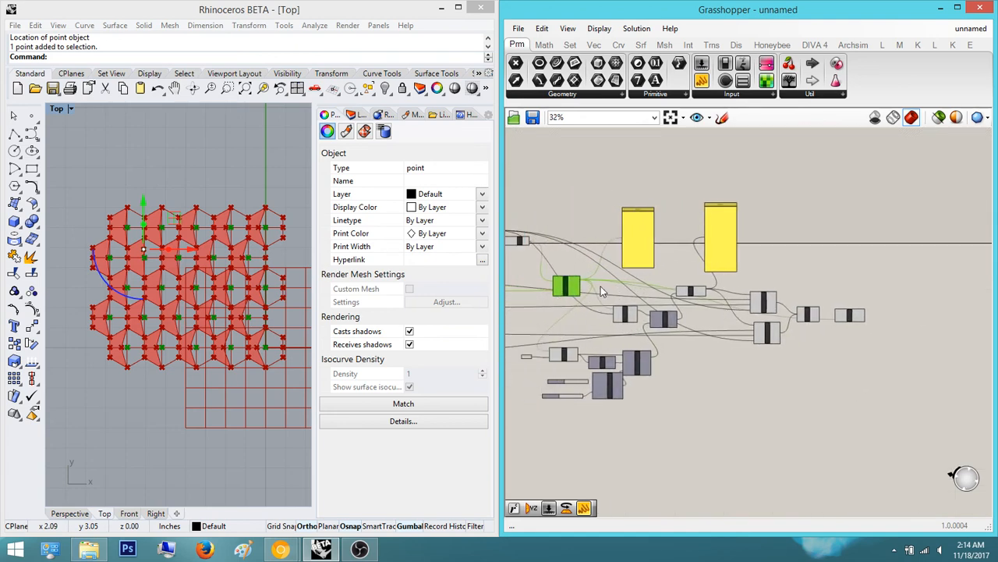
click(840, 318)
right_drag(840, 318, 783, 333)
scroll(793, 334, up, 2)
scroll(797, 336, down, 3)
scroll(806, 338, up, 2)
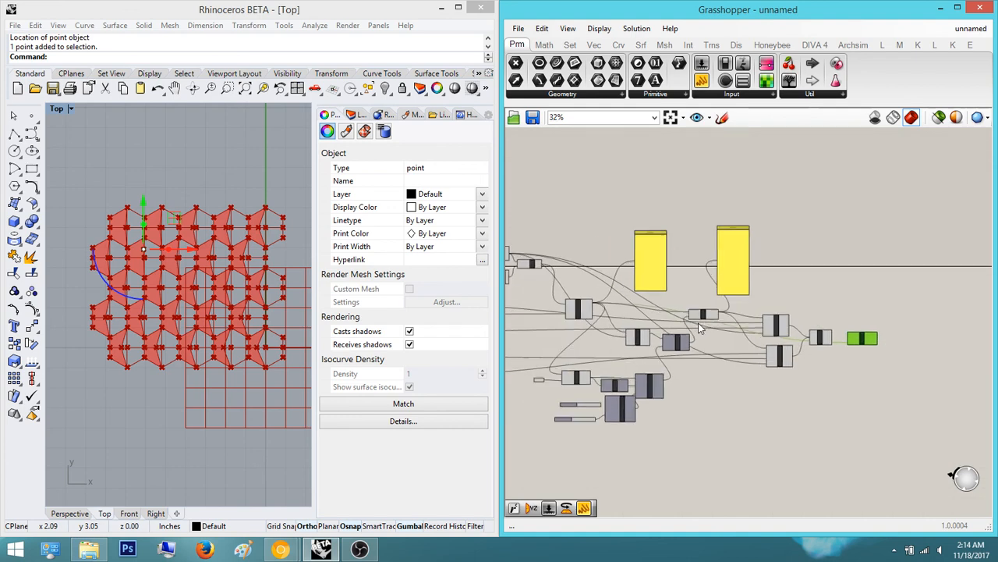
scroll(812, 333, up, 4)
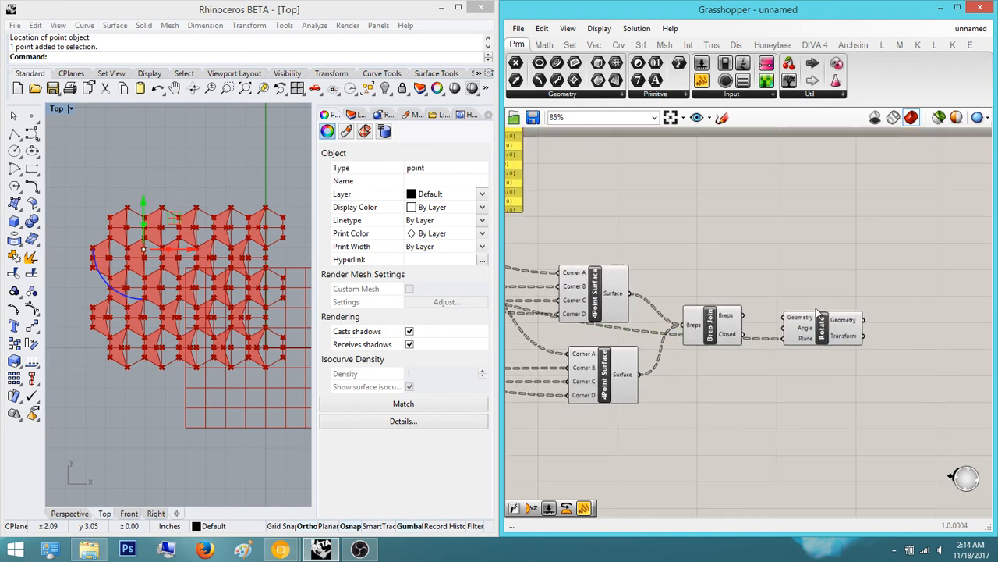
scroll(825, 379, up, 2)
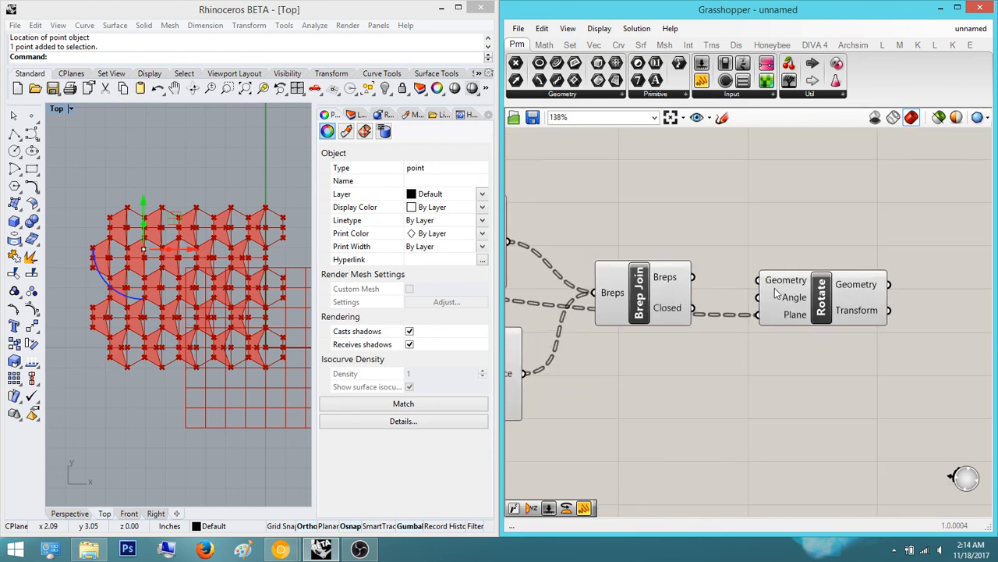
drag(758, 280, 694, 277)
drag(862, 315, 930, 312)
Step: Add a Radians component and connect its Radians output to Rotate's Angle input
double_click(683, 362)
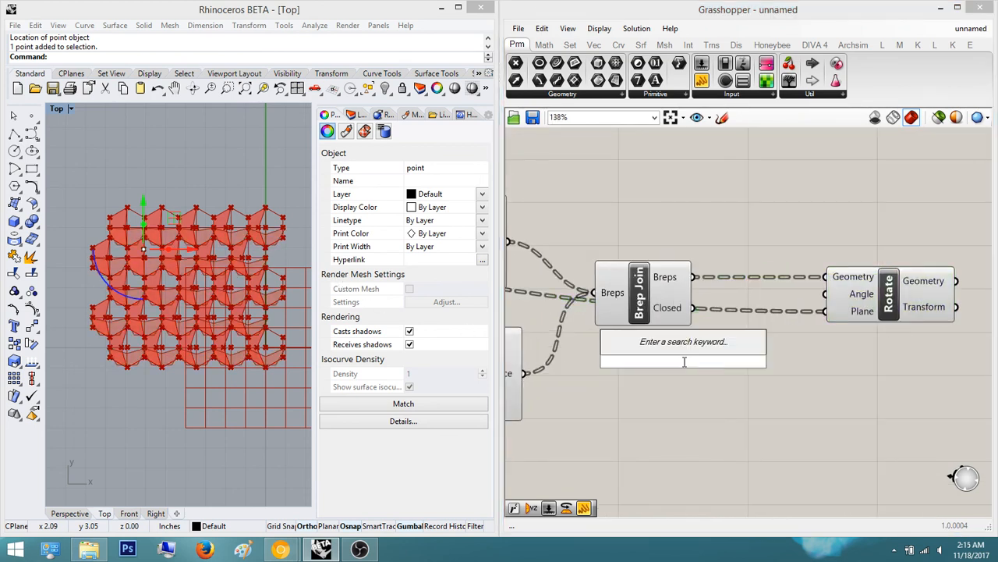
text(rad)
key(Return)
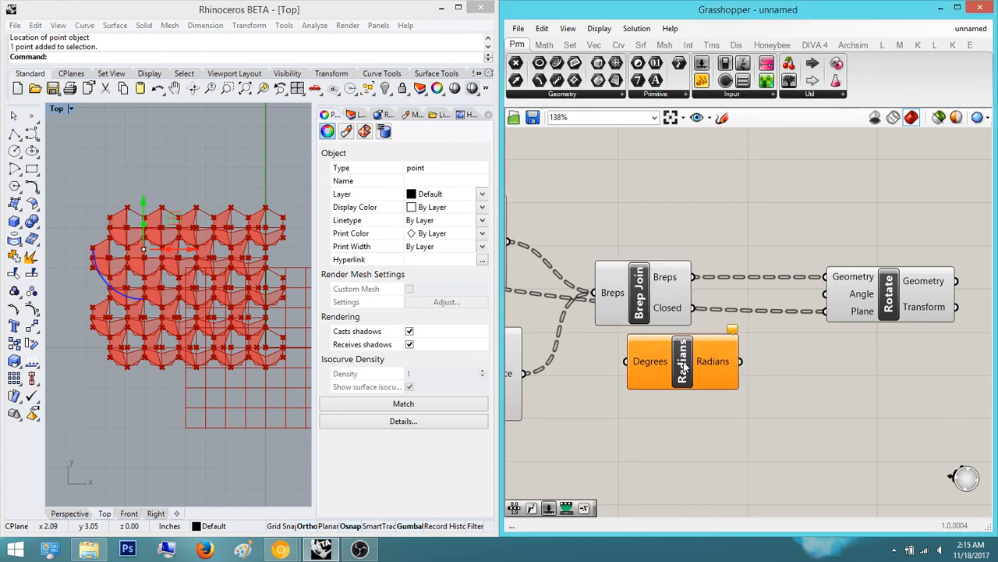
drag(750, 361, 826, 294)
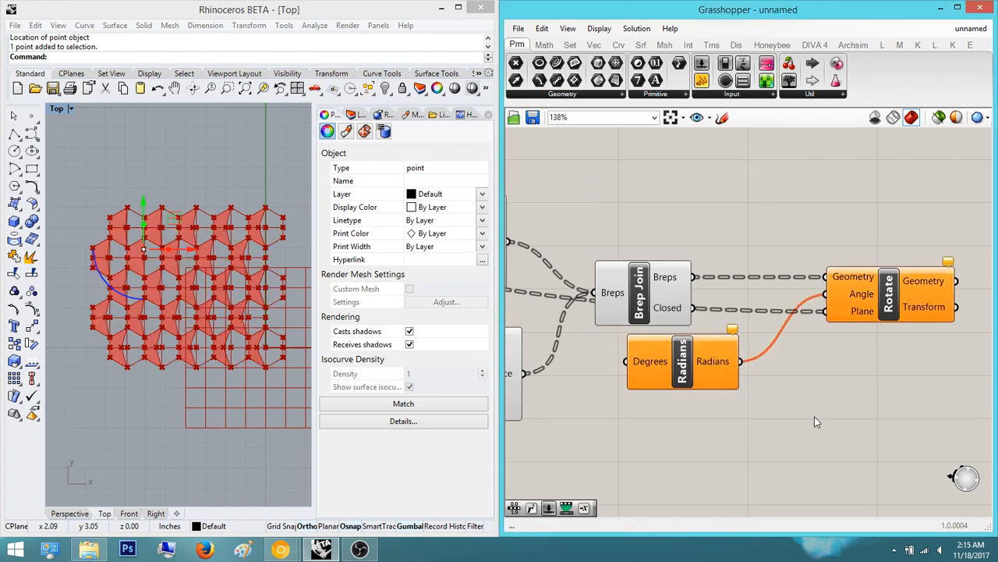
Step: Add a number slider with the value 180 and connect it to the Degrees input of Radians
double_click(814, 417)
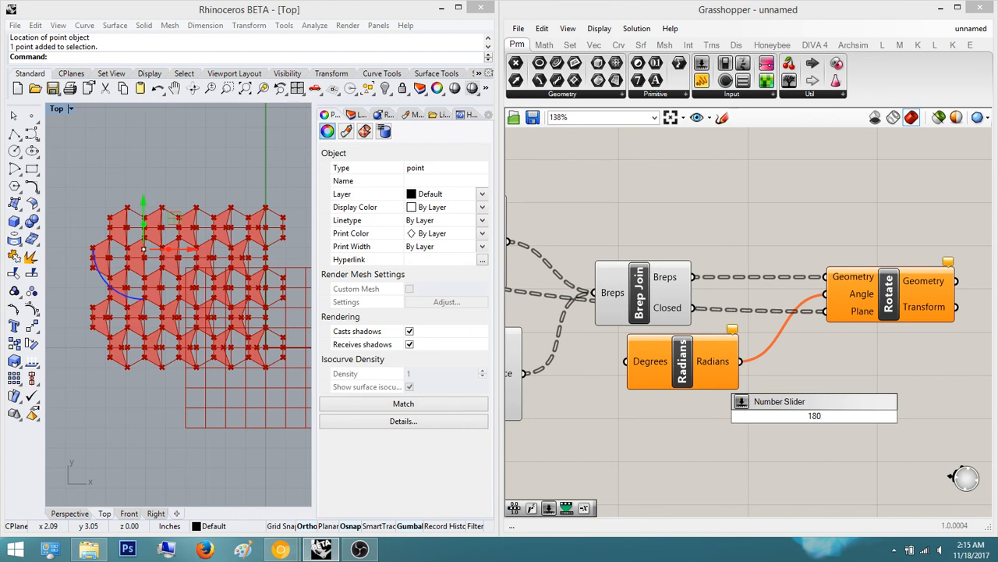
text(180)
key(Return)
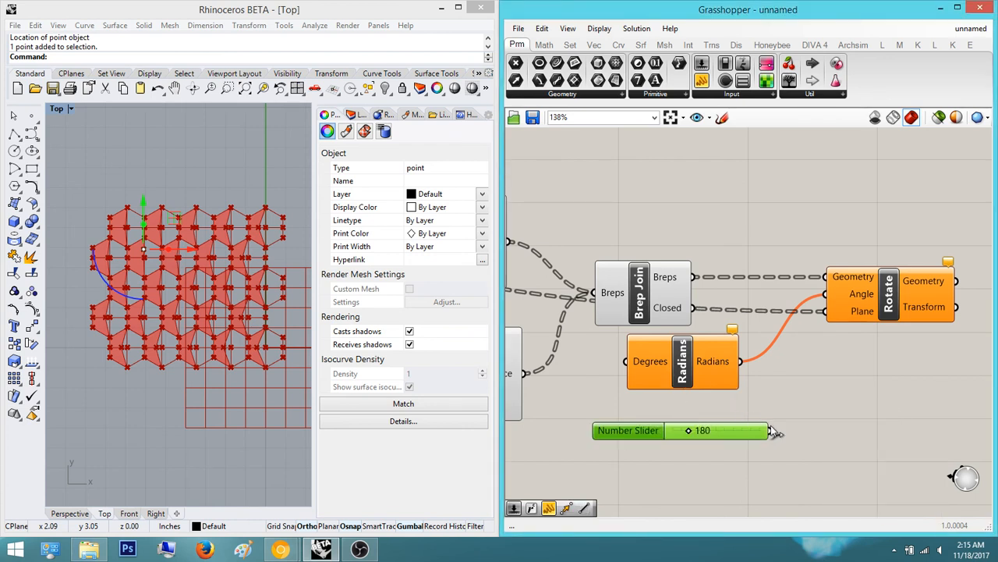
drag(771, 431, 788, 405)
Step: Examine the rotated panels against the originals in the hexagon grid, highlighting the Rotate component to tell them apart
right_drag(109, 262, 149, 285)
scroll(234, 266, up, 6)
scroll(223, 276, down, 4)
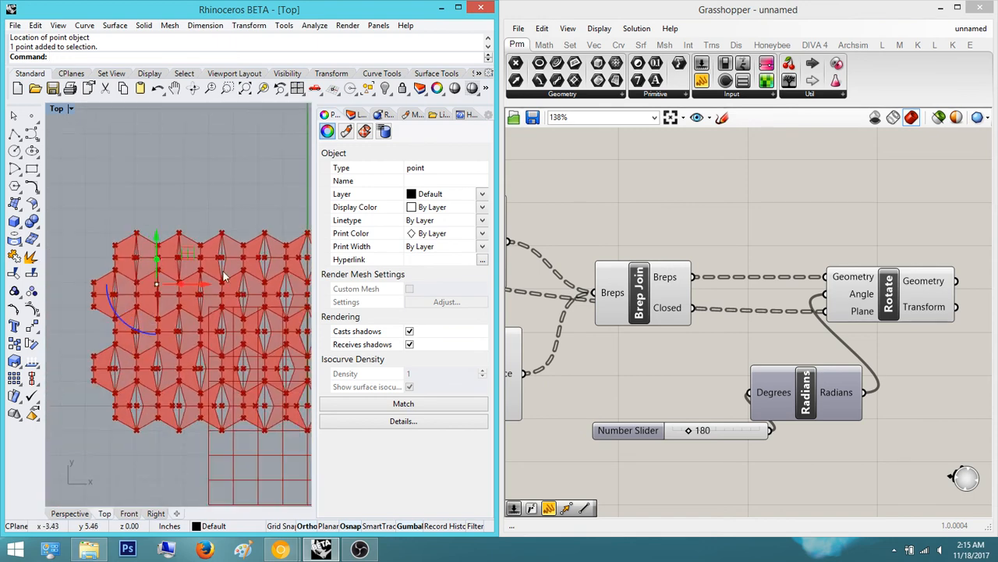
scroll(230, 272, up, 6)
scroll(253, 279, down, 5)
scroll(147, 263, up, 12)
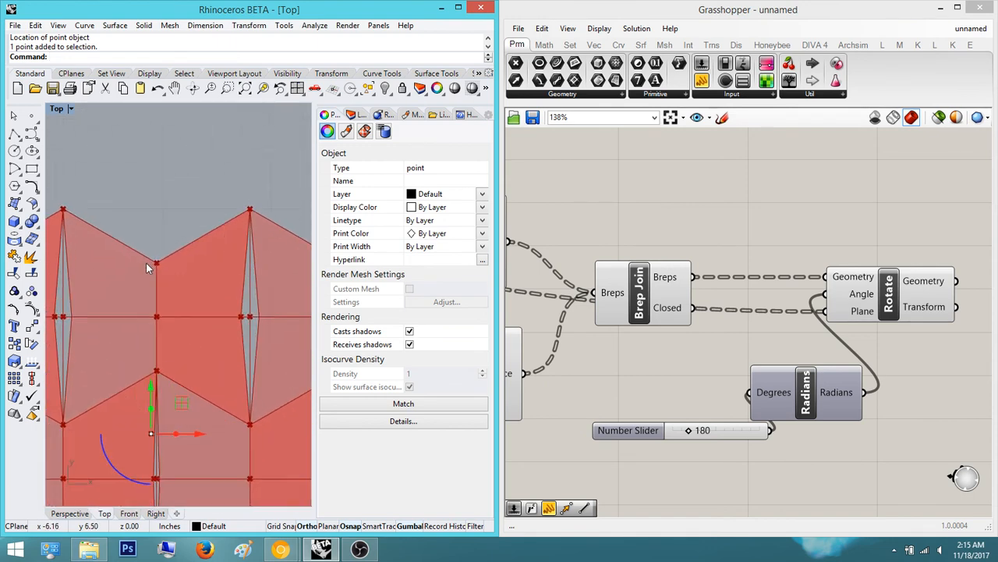
scroll(146, 262, down, 14)
right_drag(852, 232, 760, 263)
click(791, 325)
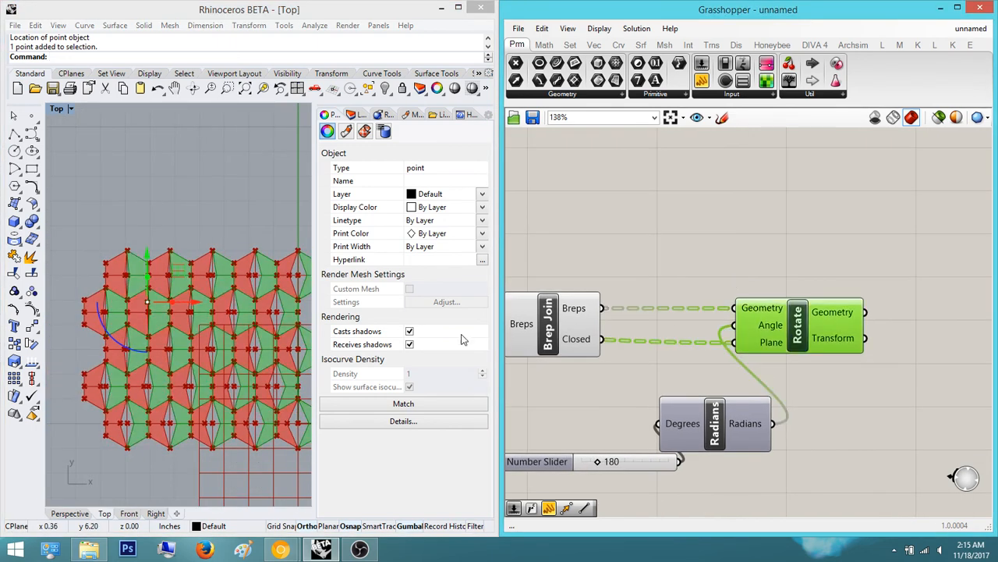
right_drag(235, 329, 160, 283)
right_drag(165, 365, 202, 359)
click(661, 241)
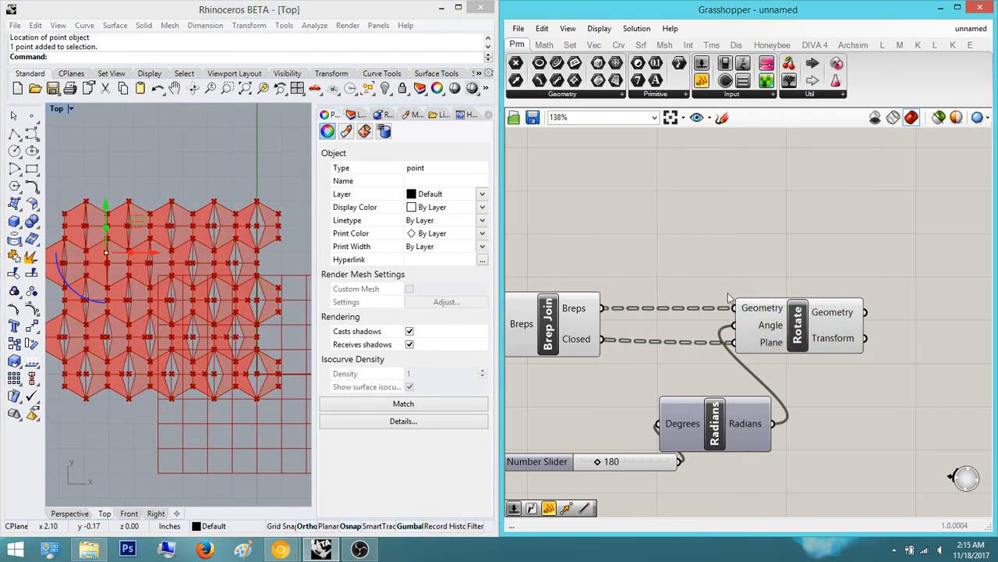
scroll(728, 292, down, 2)
right_drag(704, 303, 772, 337)
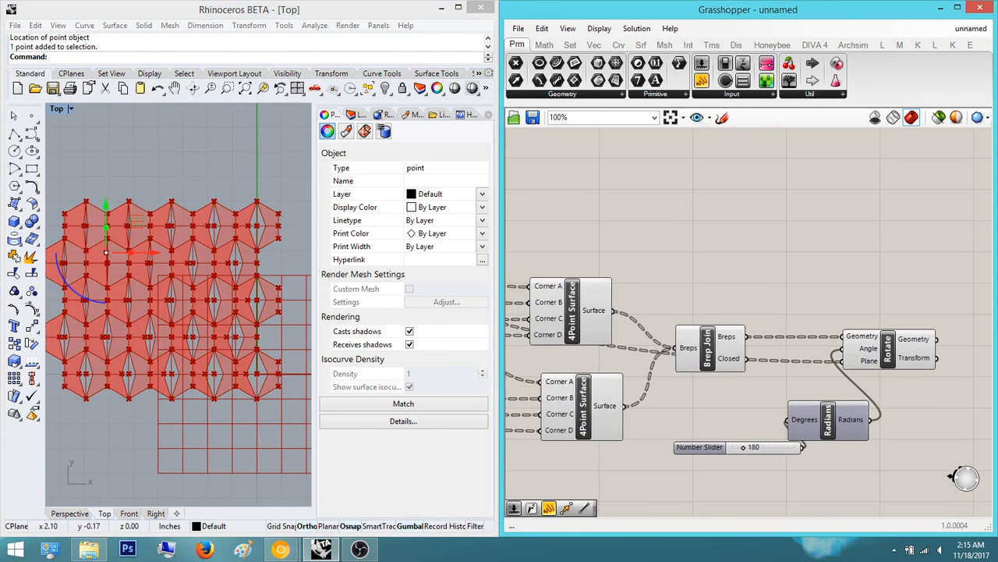
Step: Consult the Miami City View Garage facade photo in the browser and compare its diamond openings with the panel openings in Rhino's hexagon grid
drag(997, 39, 697, 78)
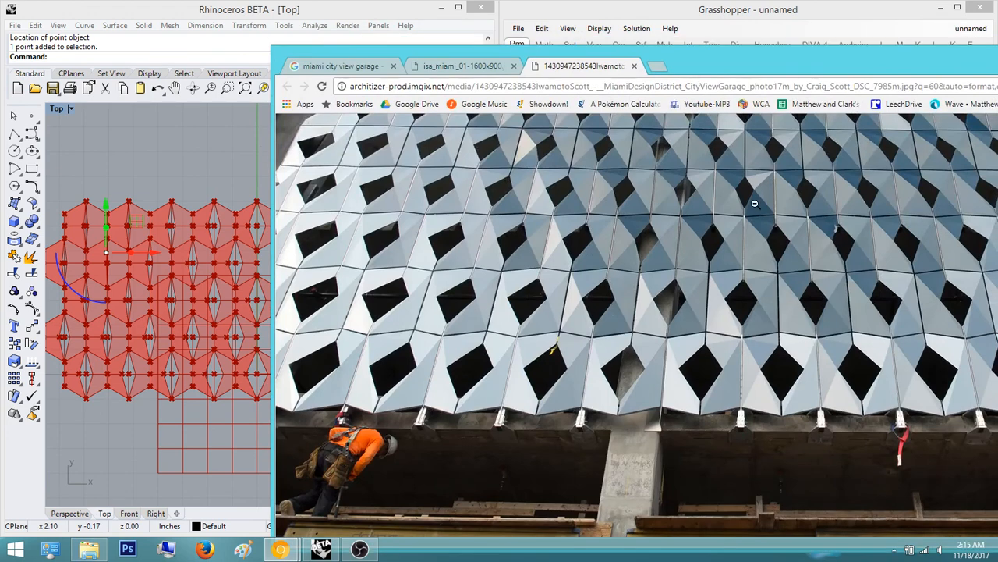
click(648, 307)
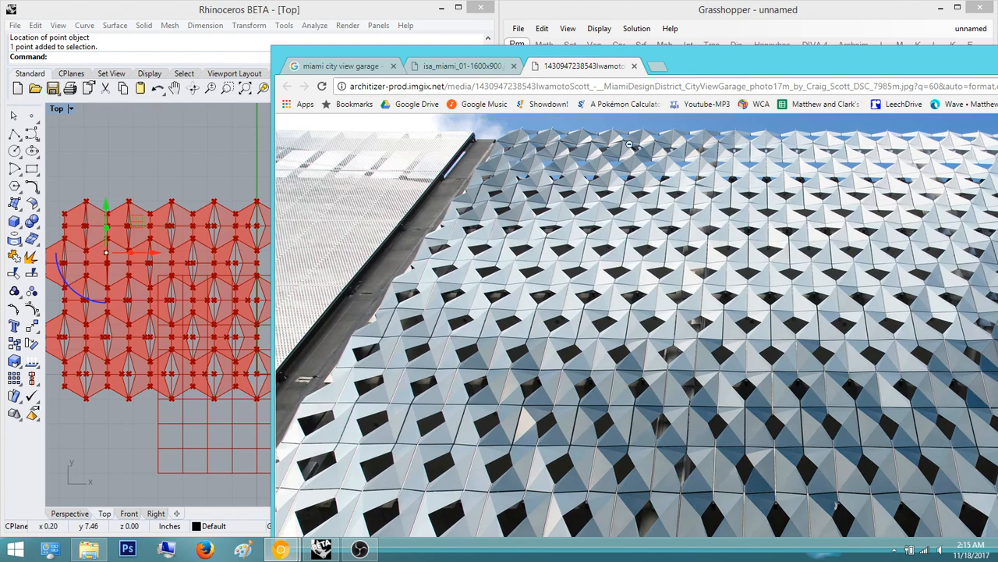
drag(711, 63, 997, 156)
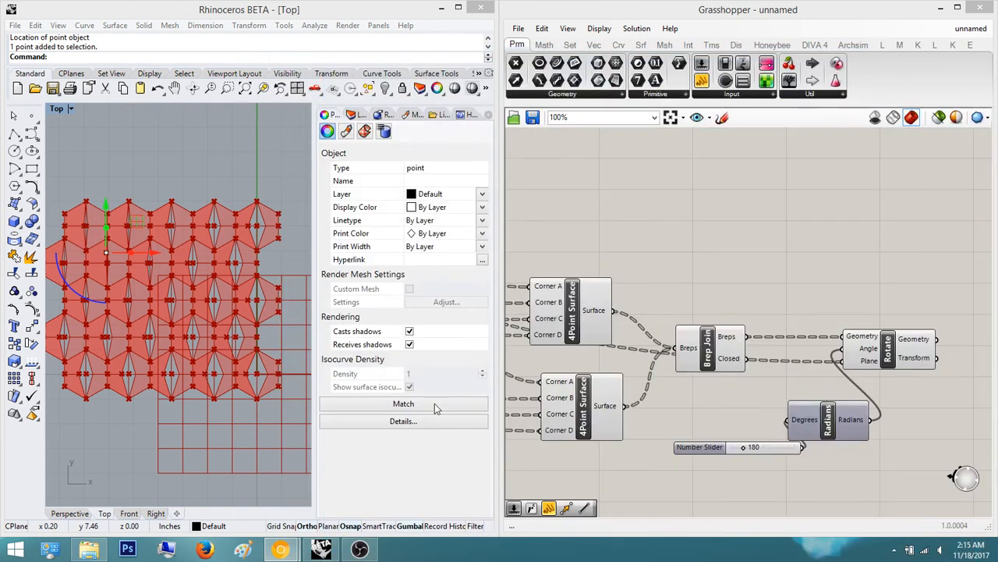
scroll(204, 284, up, 8)
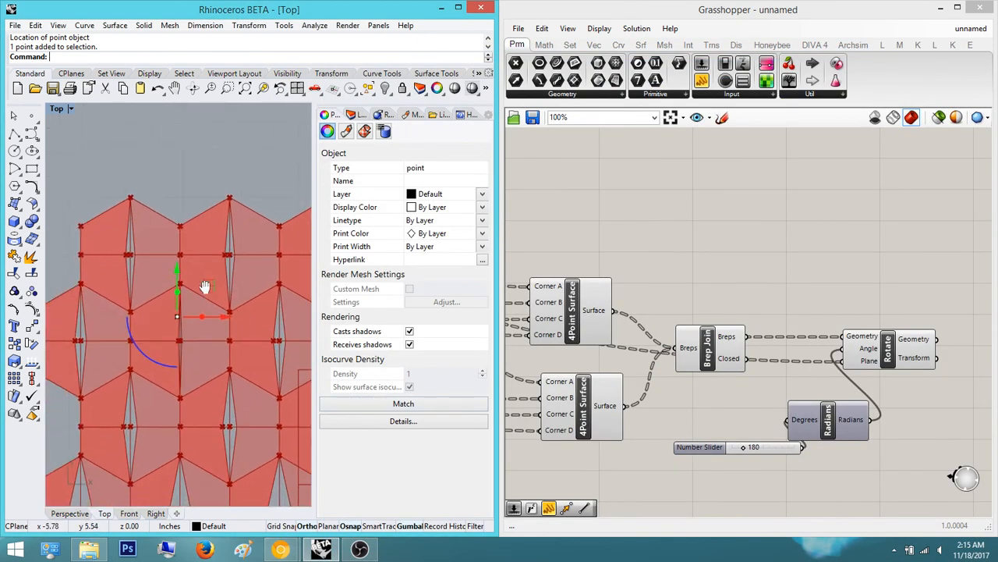
scroll(147, 236, up, 5)
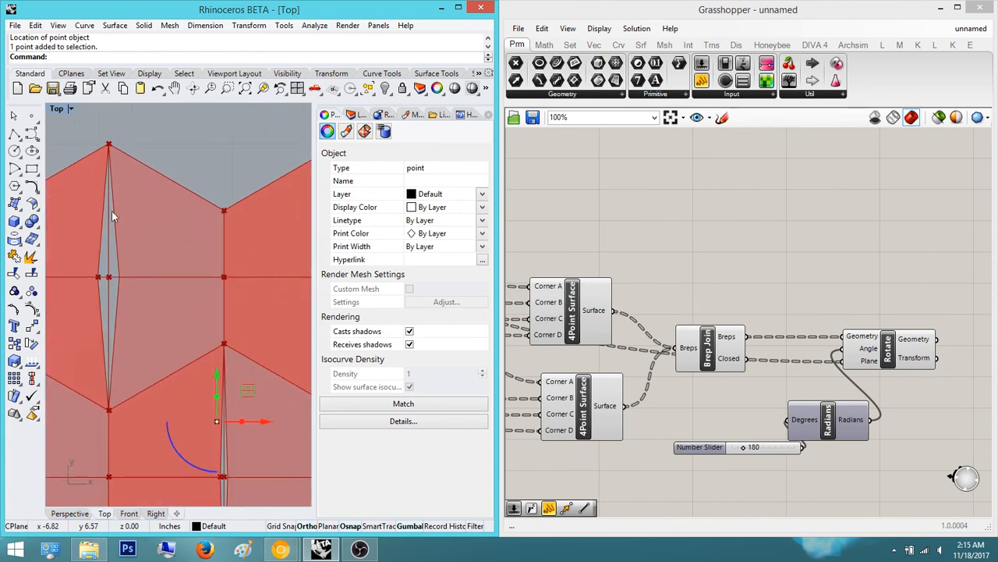
scroll(214, 253, down, 5)
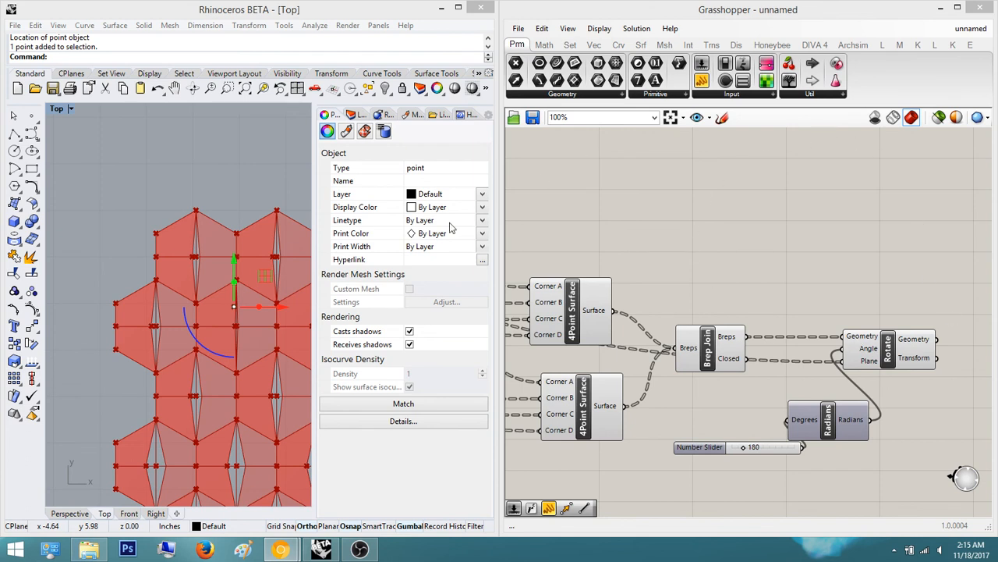
scroll(208, 251, down, 5)
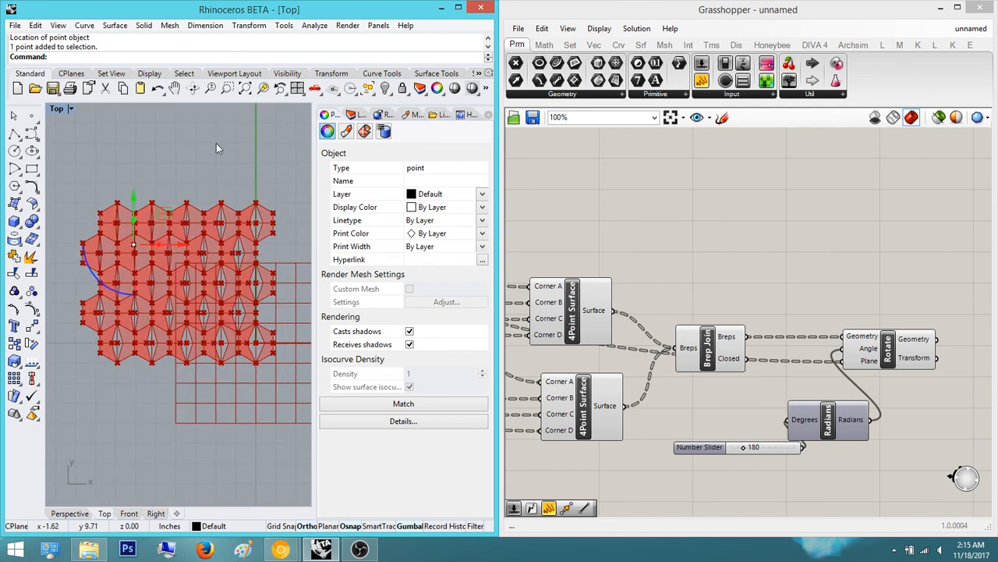